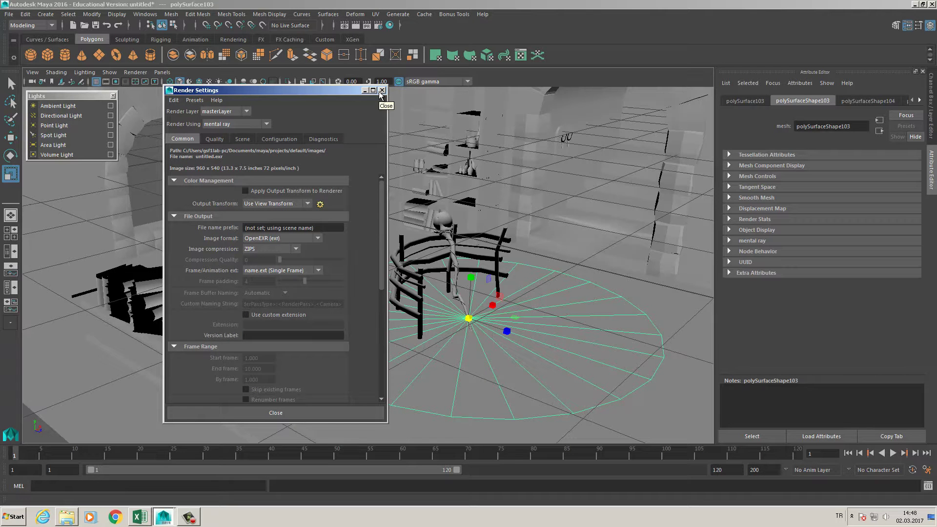
Close the Render Settings with mental ray kept as the renderer, and move the floating Lights palette clear of the scene.
{"action": "left_click", "coordinate": [266, 124]}
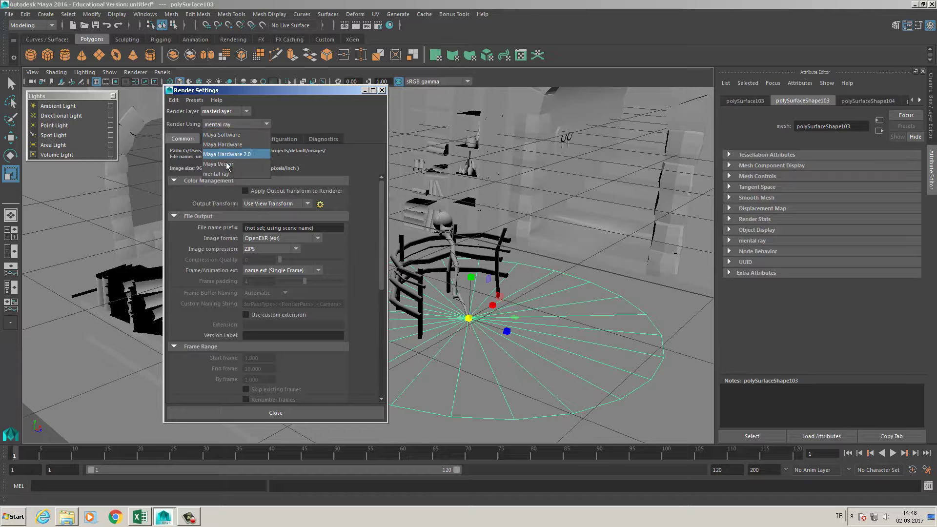
{"action": "left_click", "coordinate": [313, 91]}
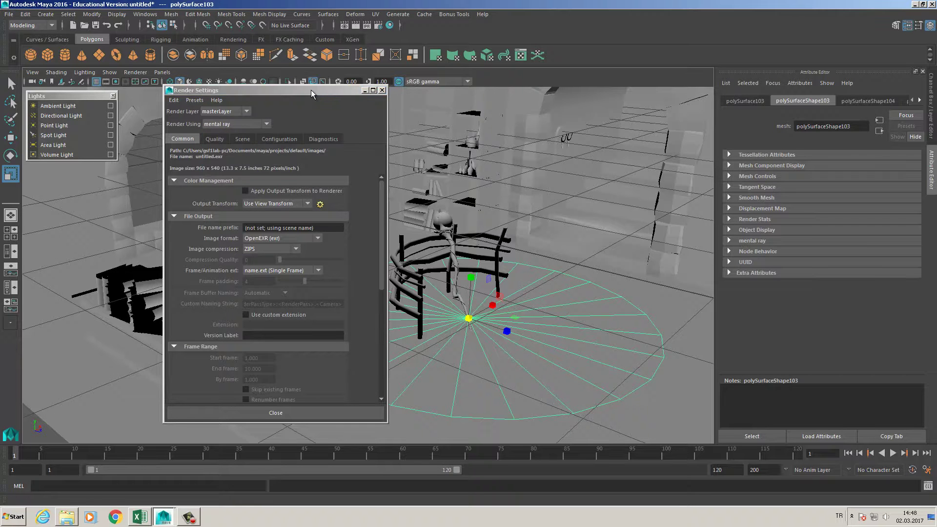
{"action": "left_click", "coordinate": [382, 90]}
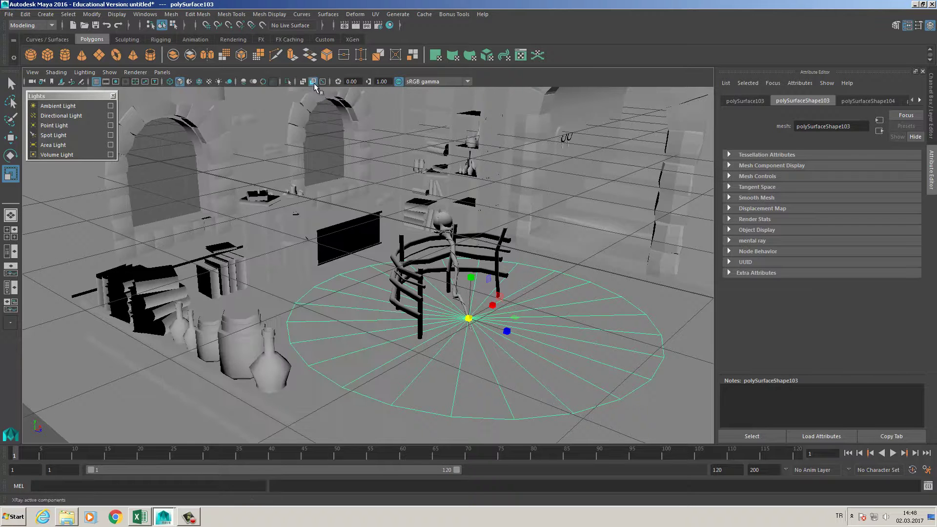
{"action": "left_click_drag", "start_coordinate": [73, 96], "coordinate": [692, 96]}
{"action": "mouse_move", "coordinate": [467, 234]}
{"action": "right_mouse_down", "text": "alt"}
{"action": "mouse_move", "coordinate": [495, 237]}
{"action": "mouse_move", "coordinate": [464, 239]}
{"action": "right_mouse_up", "text": "alt"}
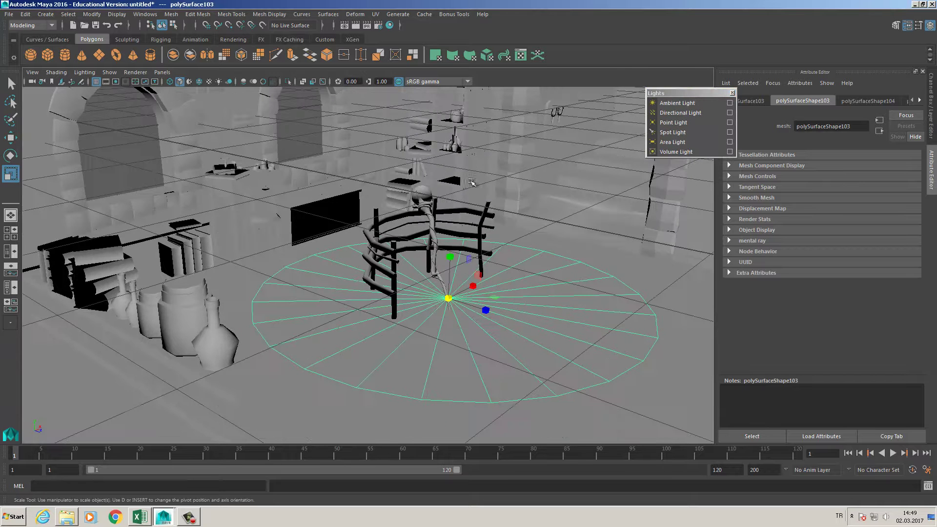
Create a point light and start moving it from its initial position into the room.
{"action": "left_click", "coordinate": [672, 122]}
{"action": "right_click_drag", "start_coordinate": [337, 163], "coordinate": [318, 186], "text": "alt"}
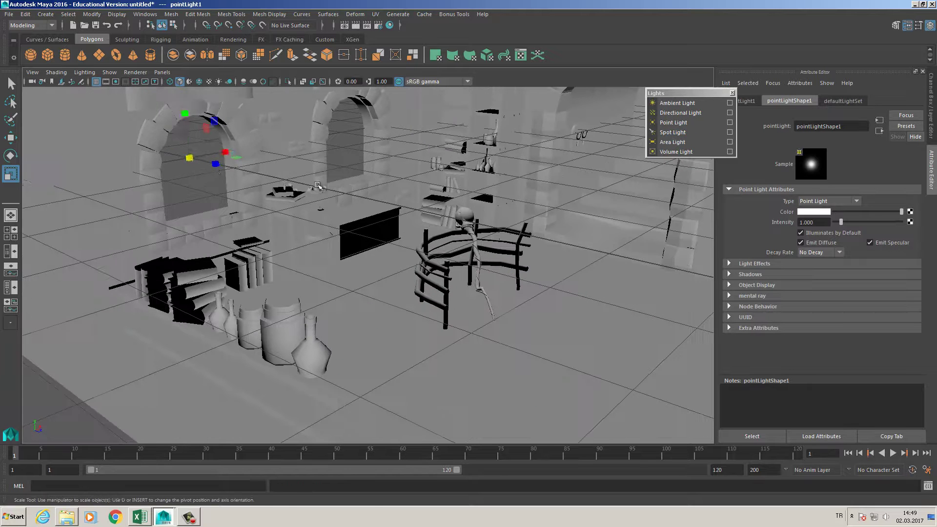
{"action": "key", "text": "w"}
{"action": "left_click_drag", "start_coordinate": [216, 169], "coordinate": [318, 189]}
Move the point light over to the small writing desk, next to the chair.
{"action": "left_click_drag", "start_coordinate": [322, 191], "coordinate": [347, 241], "text": "alt"}
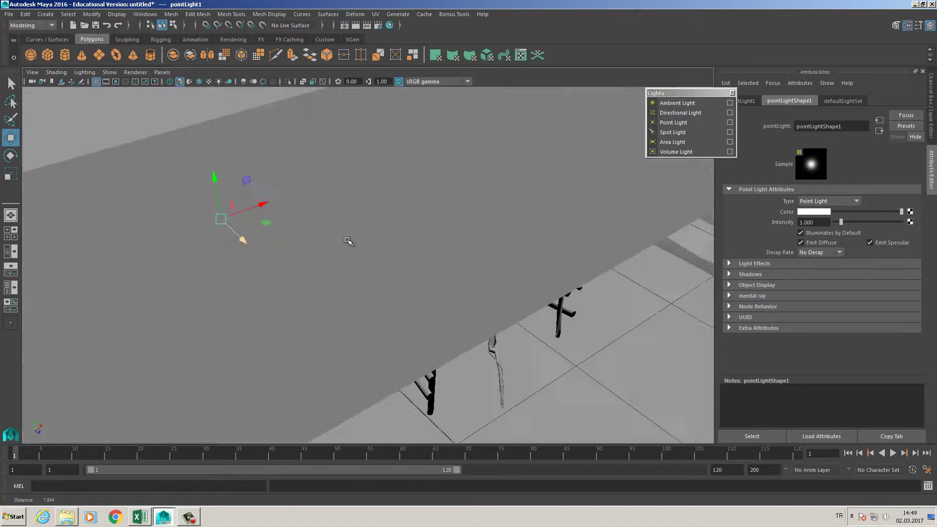
{"action": "middle_click_drag", "start_coordinate": [347, 241], "coordinate": [373, 205], "text": "alt"}
{"action": "right_click_drag", "start_coordinate": [373, 205], "coordinate": [382, 194], "text": "alt"}
{"action": "middle_click_drag", "start_coordinate": [382, 194], "coordinate": [397, 300], "text": "alt"}
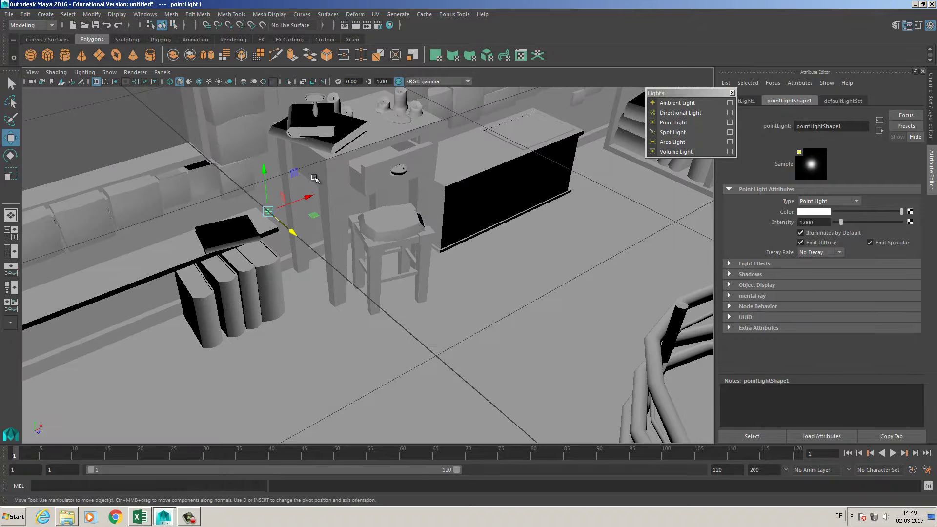
{"action": "middle_click_drag", "start_coordinate": [301, 182], "coordinate": [317, 214], "text": "alt"}
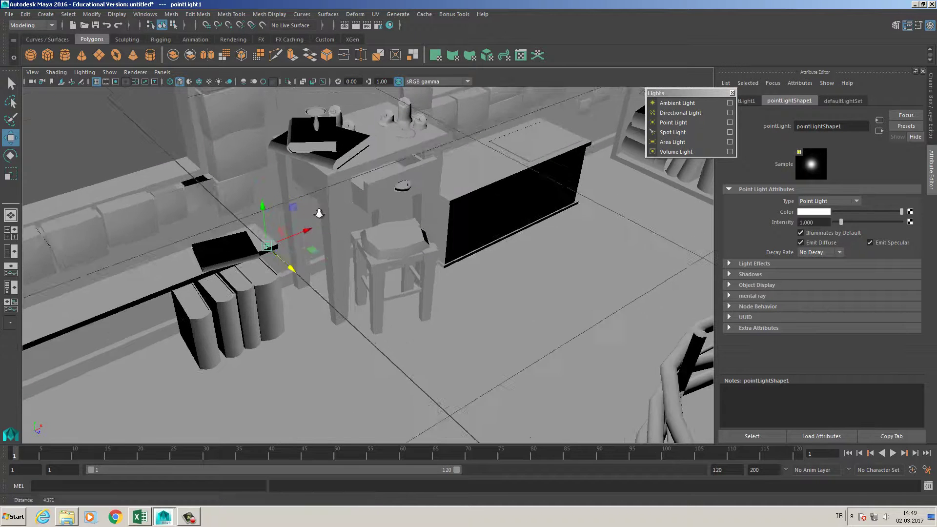
{"action": "right_click_drag", "start_coordinate": [318, 213], "coordinate": [296, 211], "text": "alt"}
{"action": "middle_click_drag", "start_coordinate": [296, 211], "coordinate": [303, 215], "text": "alt"}
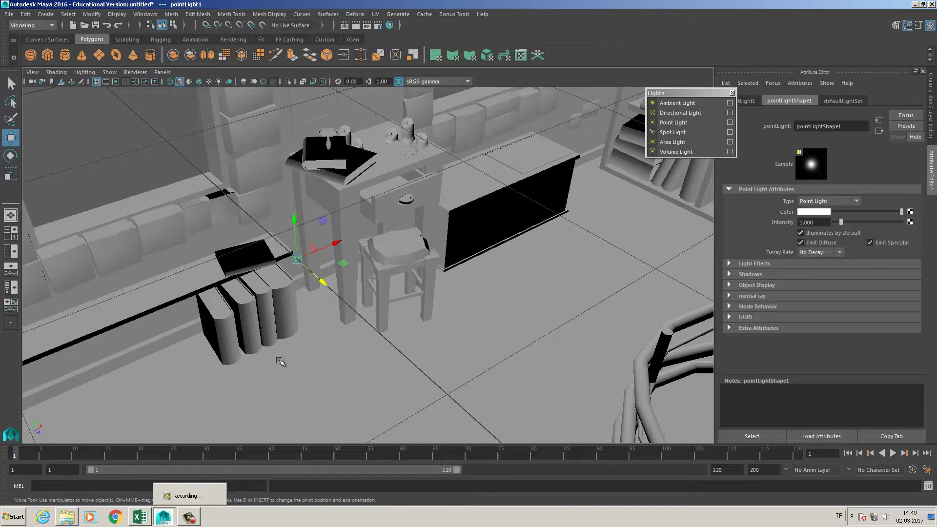
{"action": "middle_click_drag", "start_coordinate": [298, 261], "coordinate": [336, 299], "text": "alt"}
{"action": "left_click_drag", "start_coordinate": [336, 298], "coordinate": [399, 220]}
{"action": "middle_click_drag", "start_coordinate": [372, 216], "coordinate": [367, 242], "text": "alt"}
{"action": "right_click_drag", "start_coordinate": [367, 242], "coordinate": [440, 249], "text": "alt"}
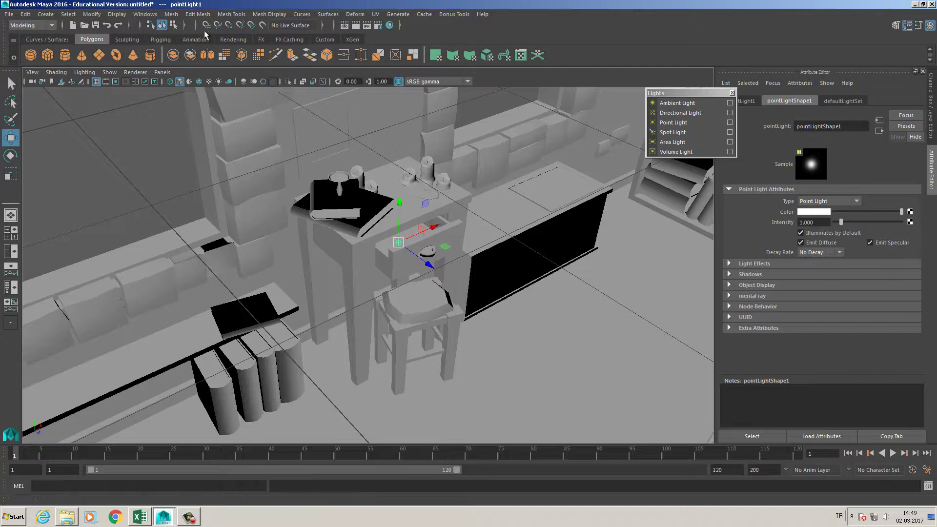
Snap the point light onto the tallest candle on the desk using point snapping, with snapping switched off again once placed.
{"action": "left_click", "coordinate": [228, 24]}
{"action": "left_click_drag", "start_coordinate": [405, 248], "coordinate": [425, 251]}
{"action": "key", "text": "f"}
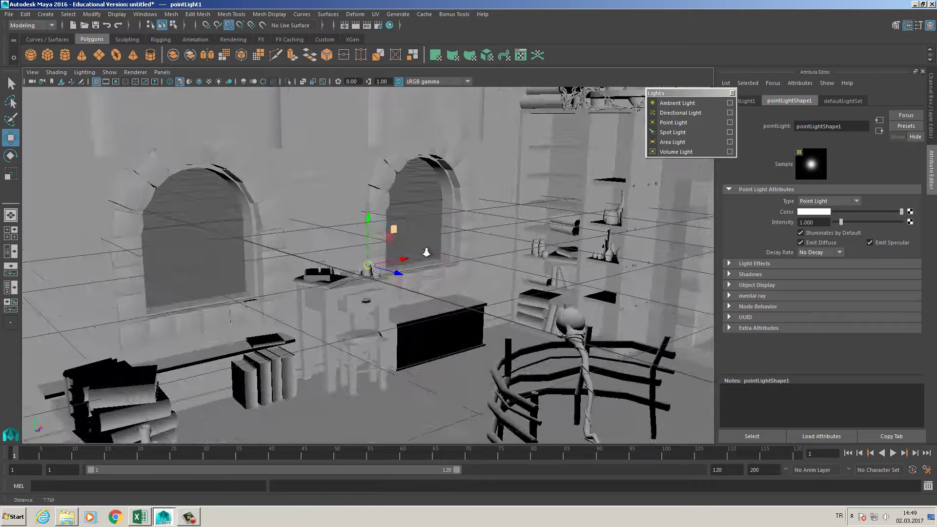
{"action": "scroll", "coordinate": [390, 258], "scroll_direction": "up", "scroll_amount": 6}
{"action": "right_click_drag", "start_coordinate": [389, 258], "coordinate": [461, 285], "text": "alt"}
{"action": "left_click_drag", "start_coordinate": [424, 280], "coordinate": [339, 282], "text": "alt"}
{"action": "left_click", "coordinate": [228, 25]}
Fine-tune the point light's position so it sits just above the tall candle on the desk.
{"action": "left_click_drag", "start_coordinate": [332, 195], "coordinate": [336, 197], "text": "alt"}
{"action": "right_click_drag", "start_coordinate": [336, 197], "coordinate": [380, 221], "text": "alt"}
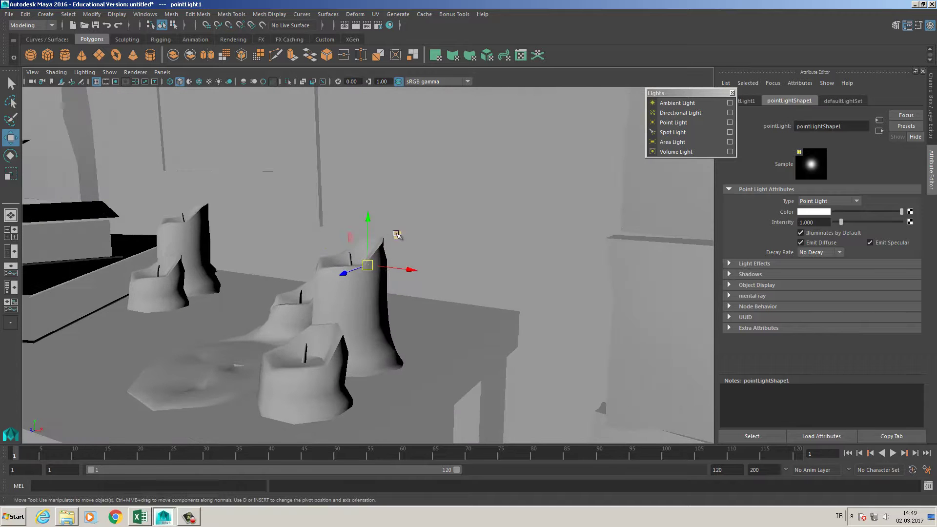
{"action": "left_click_drag", "start_coordinate": [397, 236], "coordinate": [413, 265]}
{"action": "right_click_drag", "start_coordinate": [393, 289], "coordinate": [130, 233], "text": "alt"}
{"action": "left_click_drag", "start_coordinate": [130, 233], "coordinate": [171, 208], "text": "alt"}
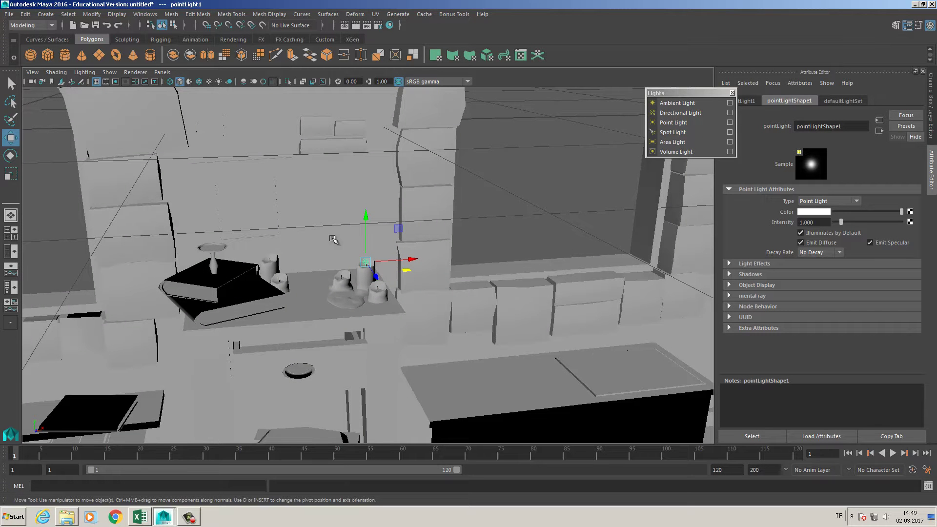
{"action": "left_click_drag", "start_coordinate": [367, 219], "coordinate": [367, 213]}
Render a wider view of the windows, desk and shelves with mental ray, and move the render window clear of the light's attributes.
{"action": "left_click_drag", "start_coordinate": [336, 265], "coordinate": [367, 263], "text": "alt"}
{"action": "right_click_drag", "start_coordinate": [366, 264], "coordinate": [190, 226], "text": "alt"}
{"action": "middle_click_drag", "start_coordinate": [265, 224], "coordinate": [242, 210], "text": "alt"}
{"action": "right_click_drag", "start_coordinate": [242, 210], "coordinate": [205, 203], "text": "alt"}
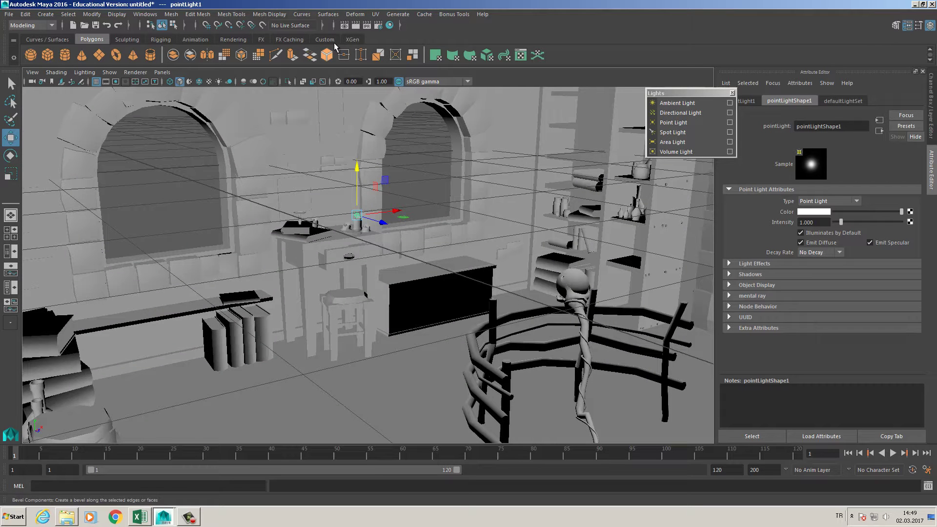
{"action": "left_click", "coordinate": [356, 25]}
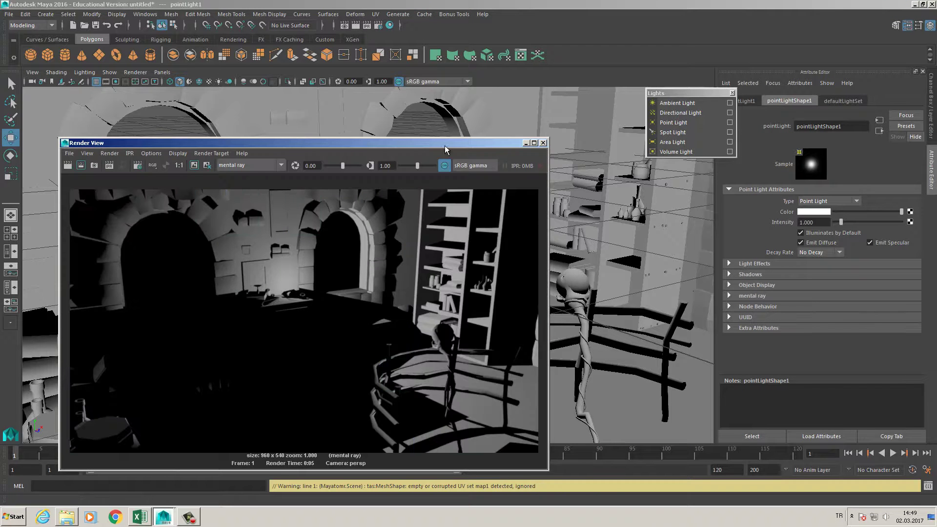
{"action": "left_click_drag", "start_coordinate": [435, 145], "coordinate": [687, 125]}
{"action": "left_click_drag", "start_coordinate": [470, 127], "coordinate": [609, 124]}
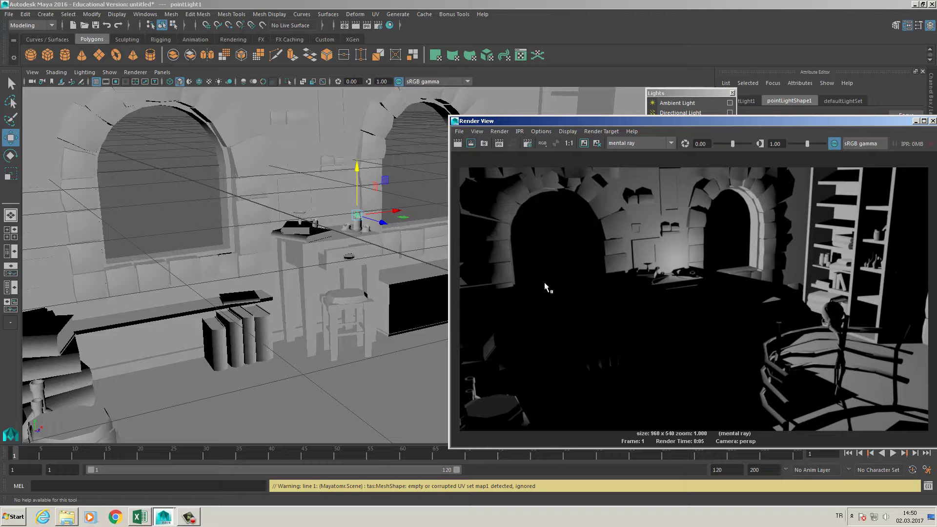
{"action": "left_click_drag", "start_coordinate": [731, 125], "coordinate": [476, 247]}
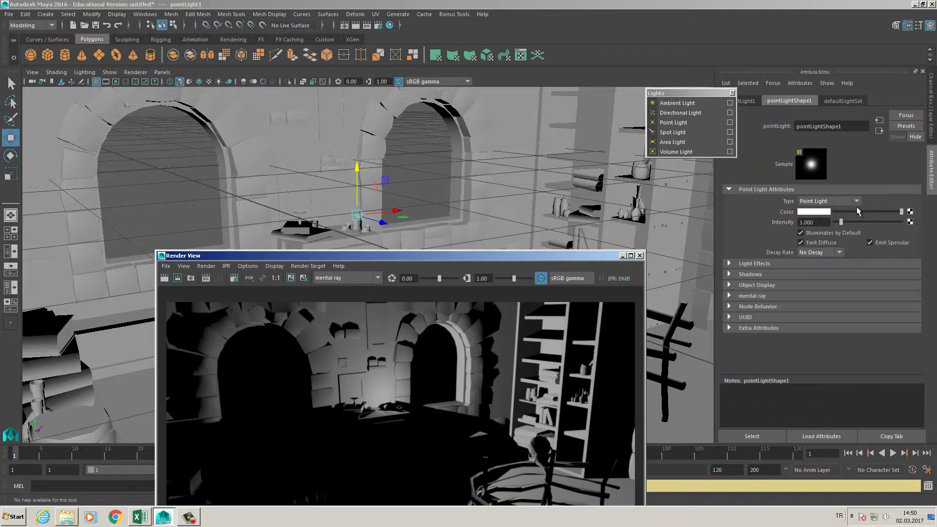
Set the point light's color to a pale warm orange with a hue of 30, adjusting the saturation.
{"action": "left_click", "coordinate": [813, 211]}
{"action": "mouse_move", "coordinate": [815, 249]}
{"action": "left_mouse_down"}
{"action": "mouse_move", "coordinate": [780, 250]}
{"action": "mouse_move", "coordinate": [816, 252]}
{"action": "left_mouse_up"}
{"action": "left_click", "coordinate": [769, 238]}
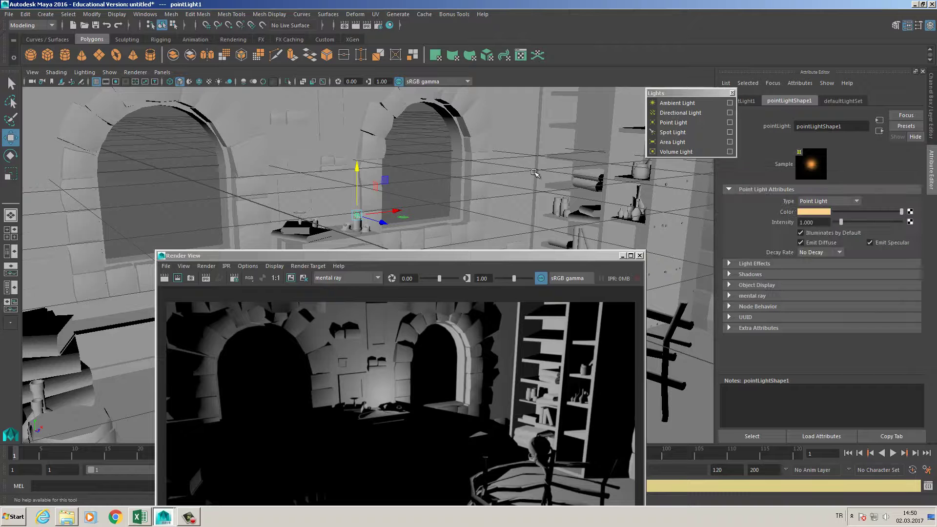
{"action": "left_click", "coordinate": [819, 216]}
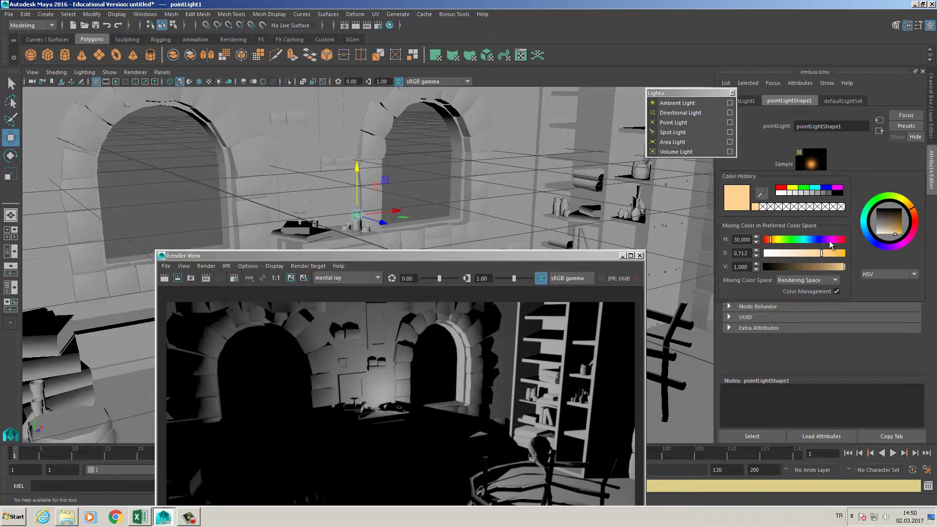
{"action": "left_click_drag", "start_coordinate": [832, 254], "coordinate": [854, 258]}
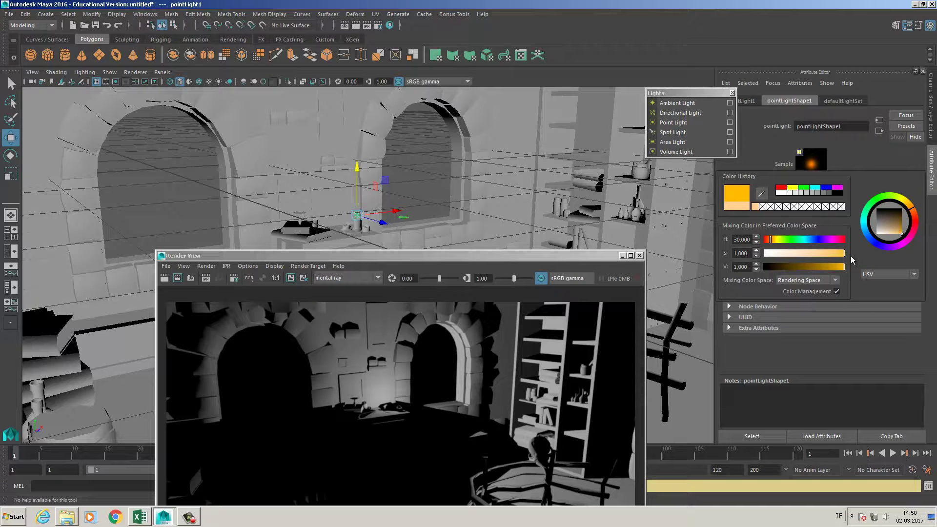
{"action": "left_click_drag", "start_coordinate": [852, 260], "coordinate": [811, 255]}
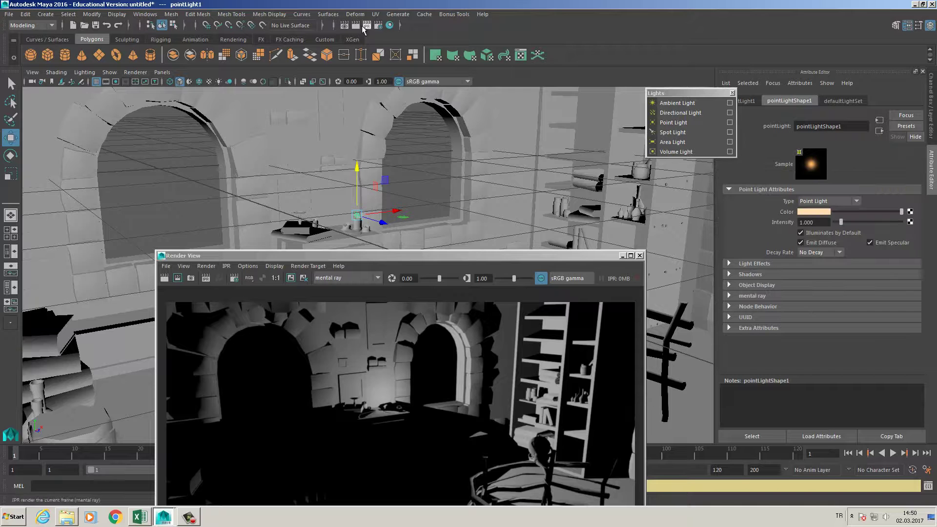
Render the current frame again to check the warm point light, and close the render window.
{"action": "left_click", "coordinate": [356, 25]}
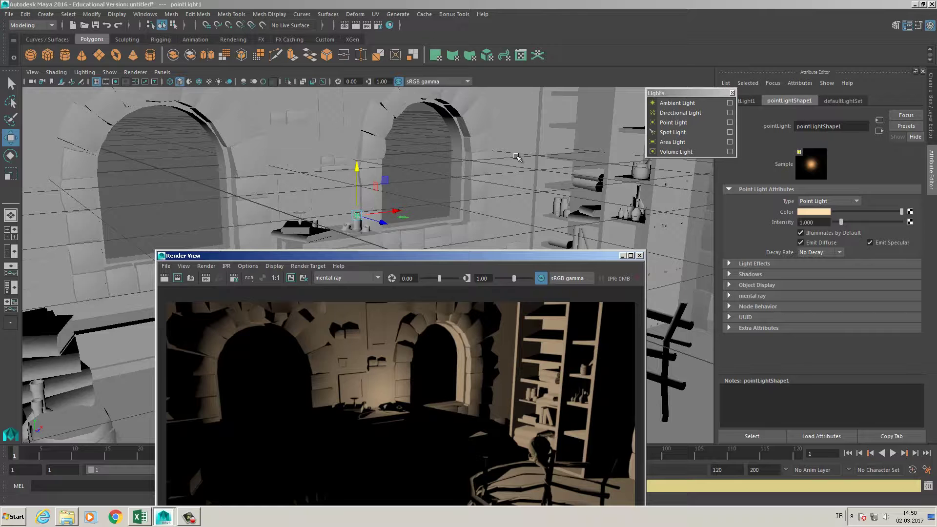
{"action": "left_click_drag", "start_coordinate": [538, 259], "coordinate": [568, 243]}
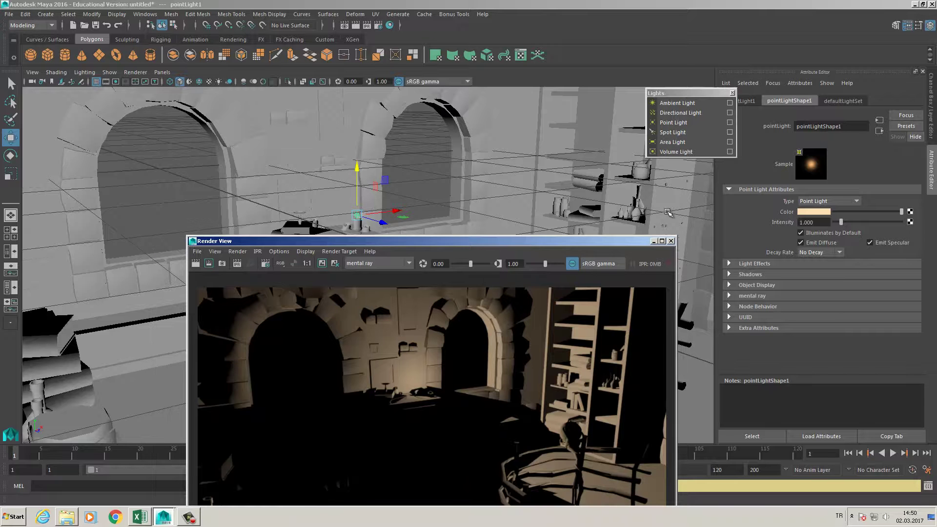
{"action": "left_click", "coordinate": [671, 240]}
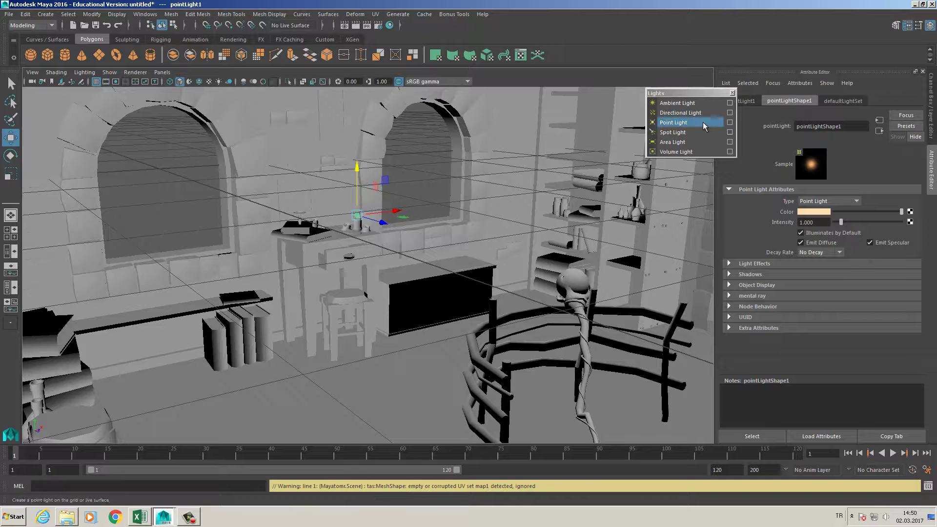
Change the light's type to Ambient Light and move it away from the candles, up beside the window nearest the shelves.
{"action": "left_click", "coordinate": [856, 201]}
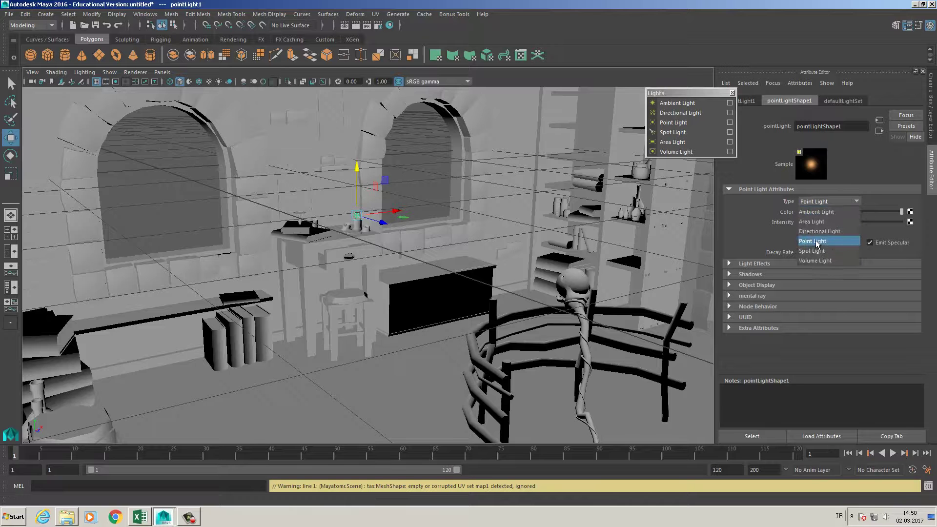
{"action": "left_click", "coordinate": [810, 212]}
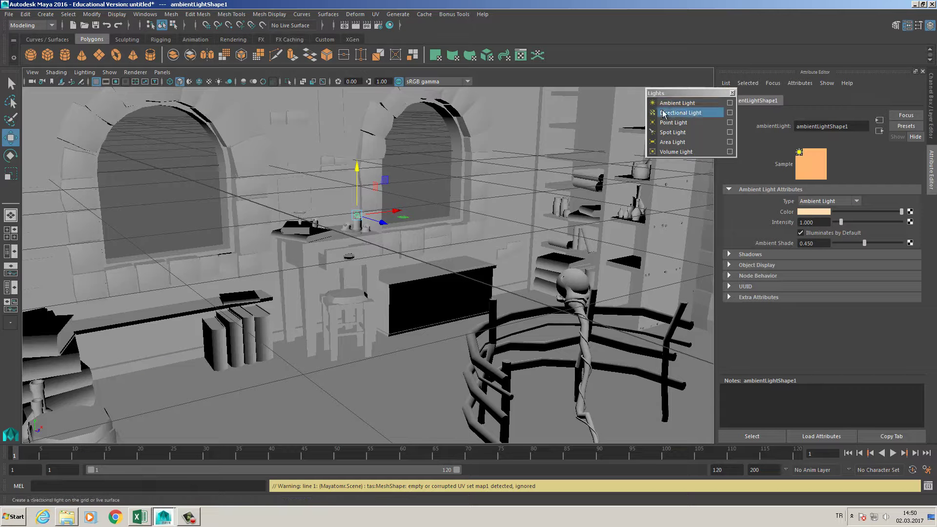
{"action": "left_click_drag", "start_coordinate": [357, 213], "coordinate": [460, 239]}
{"action": "right_click_drag", "start_coordinate": [434, 232], "coordinate": [506, 243], "text": "alt"}
{"action": "middle_click_drag", "start_coordinate": [506, 243], "coordinate": [452, 246], "text": "alt"}
{"action": "left_click_drag", "start_coordinate": [458, 199], "coordinate": [450, 98]}
{"action": "middle_click_drag", "start_coordinate": [435, 180], "coordinate": [426, 211], "text": "alt"}
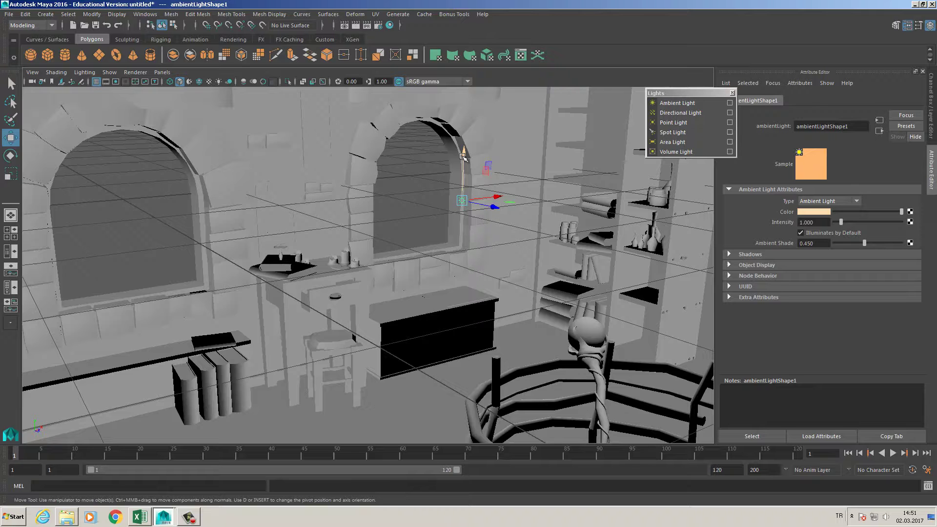
{"action": "left_click_drag", "start_coordinate": [463, 156], "coordinate": [460, 153]}
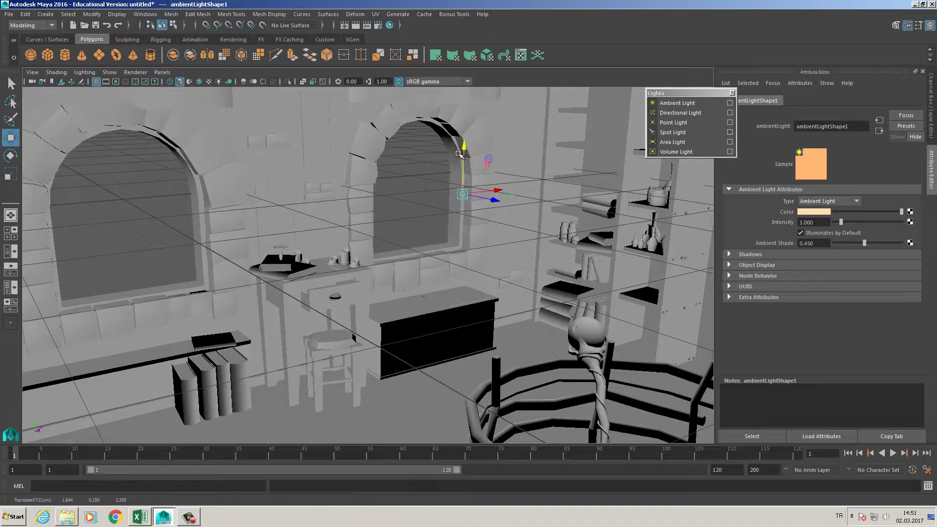
Render the frame with the ambient light, examine how it lights the room, and close the render window.
{"action": "left_click", "coordinate": [357, 25]}
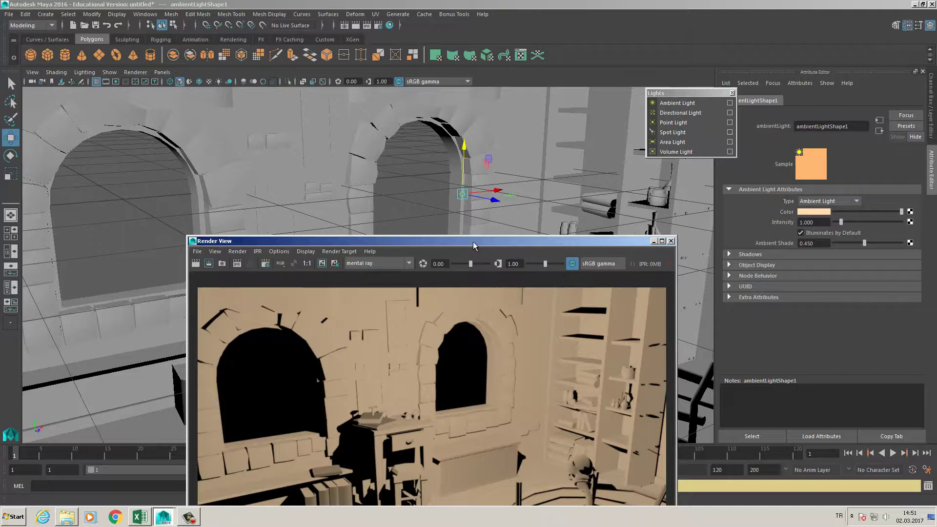
{"action": "left_click_drag", "start_coordinate": [472, 241], "coordinate": [351, 107]}
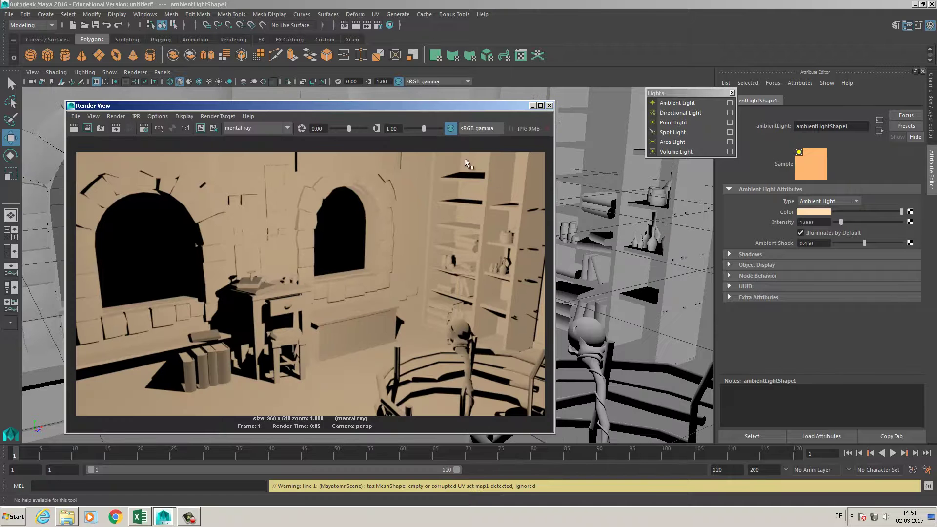
{"action": "left_click_drag", "start_coordinate": [531, 105], "coordinate": [507, 139]}
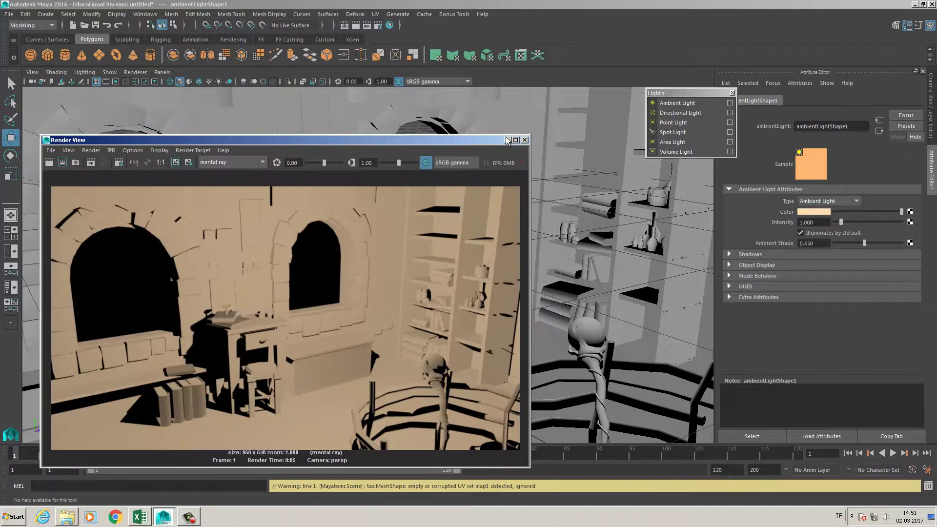
{"action": "left_click", "coordinate": [525, 141]}
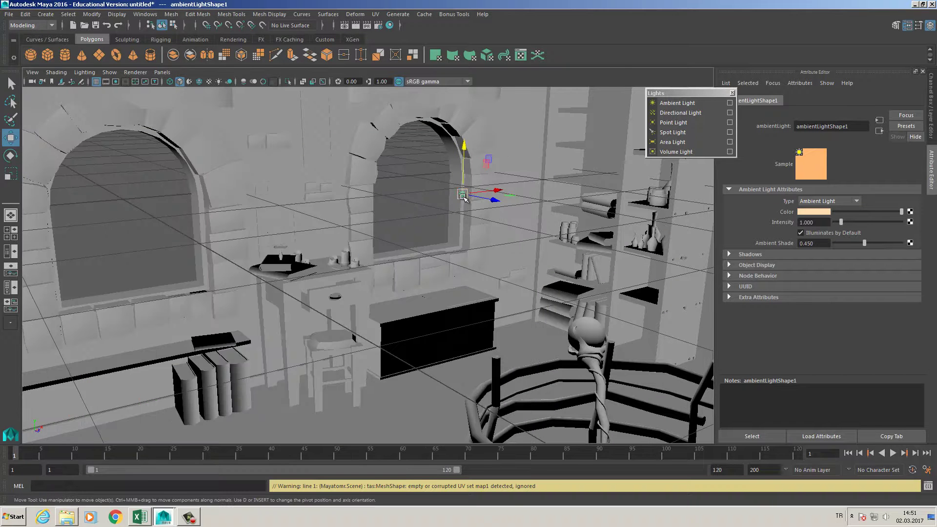
Delete the ambient light and create a directional light in the room instead.
{"action": "left_click_drag", "start_coordinate": [466, 194], "coordinate": [462, 190]}
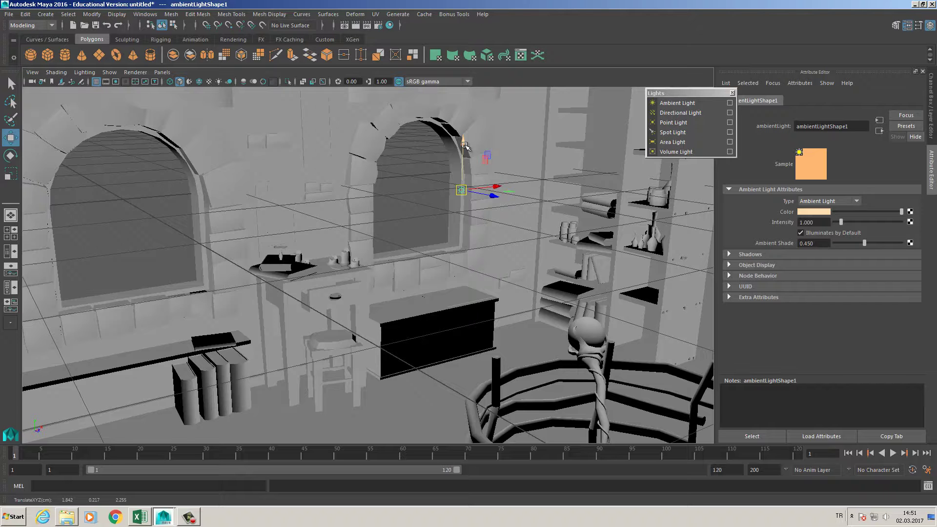
{"action": "key", "text": "Delete"}
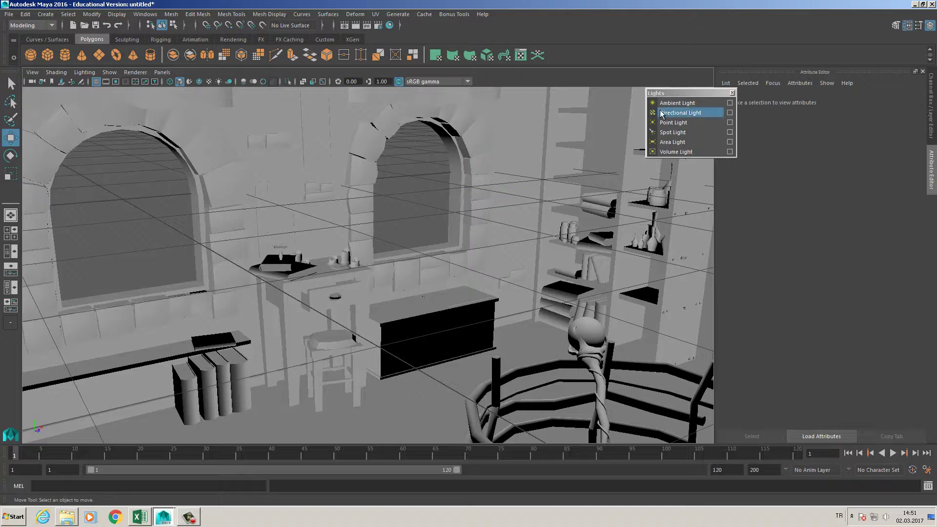
{"action": "left_click", "coordinate": [674, 113]}
{"action": "right_click_drag", "start_coordinate": [467, 177], "coordinate": [408, 242], "text": "alt"}
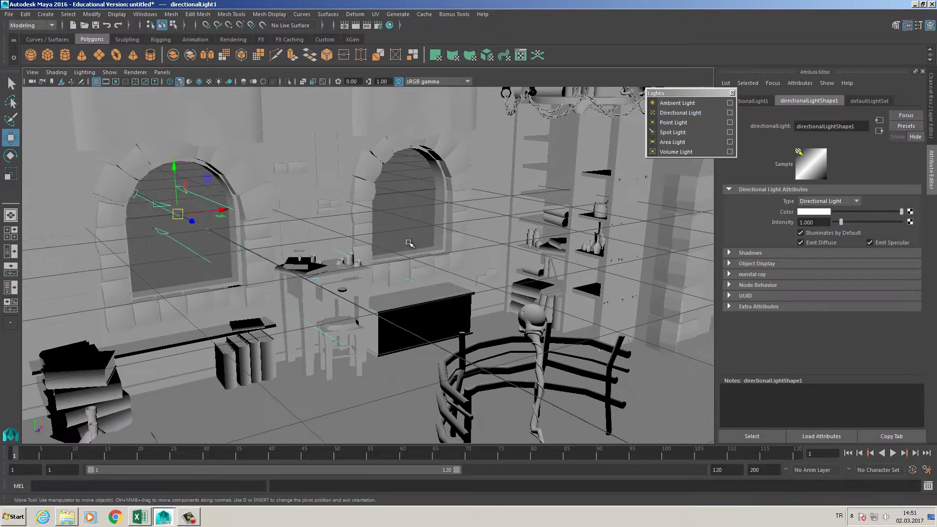
Move the directional light away from the window into the room and rotate it to aim diagonally down at the floor.
{"action": "left_click_drag", "start_coordinate": [192, 218], "coordinate": [311, 282]}
{"action": "right_click_drag", "start_coordinate": [435, 268], "coordinate": [336, 250], "text": "alt"}
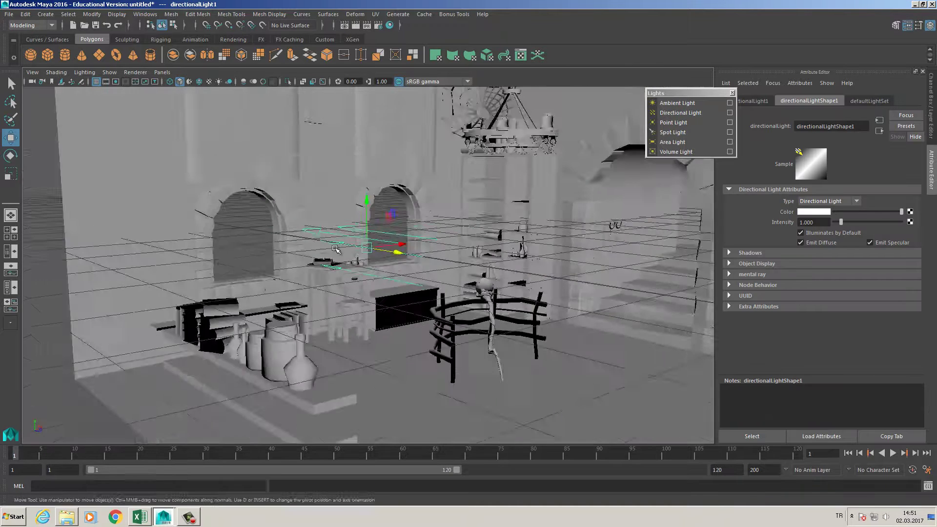
{"action": "left_click_drag", "start_coordinate": [384, 256], "coordinate": [406, 266], "text": "alt"}
{"action": "key", "text": "e"}
{"action": "left_click_drag", "start_coordinate": [472, 267], "coordinate": [312, 269]}
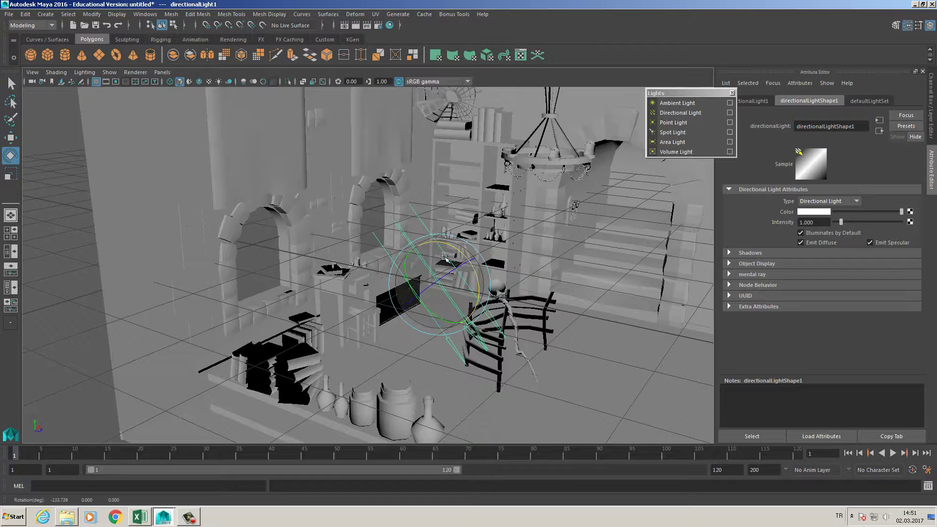
{"action": "left_click_drag", "start_coordinate": [455, 246], "coordinate": [448, 261]}
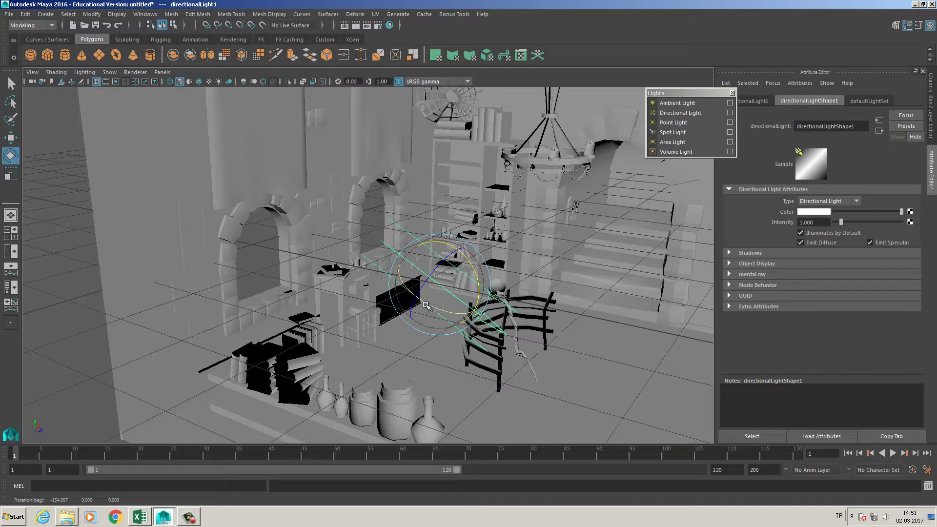
Move the directional light out of the room onto the empty grid area in front of it.
{"action": "right_click_drag", "start_coordinate": [440, 306], "coordinate": [410, 297], "text": "alt"}
{"action": "middle_click_drag", "start_coordinate": [410, 297], "coordinate": [454, 281], "text": "alt"}
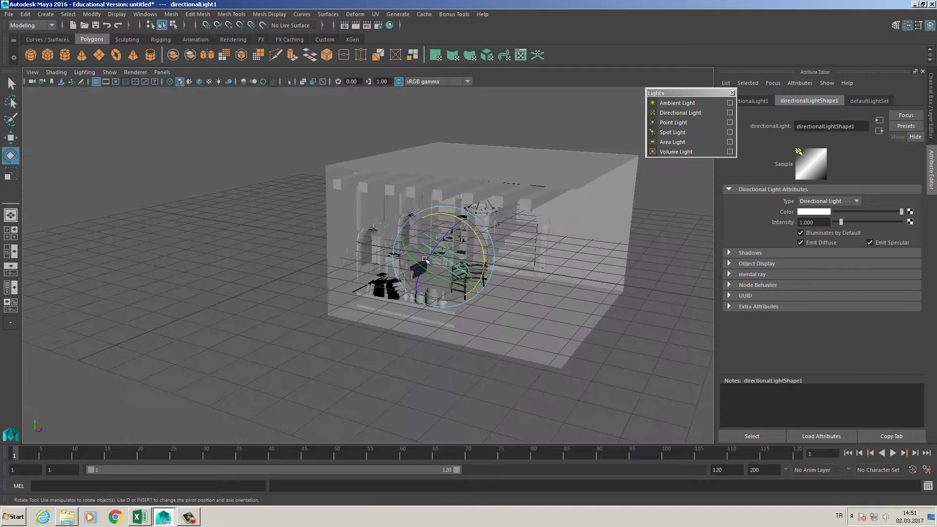
{"action": "key", "text": "w"}
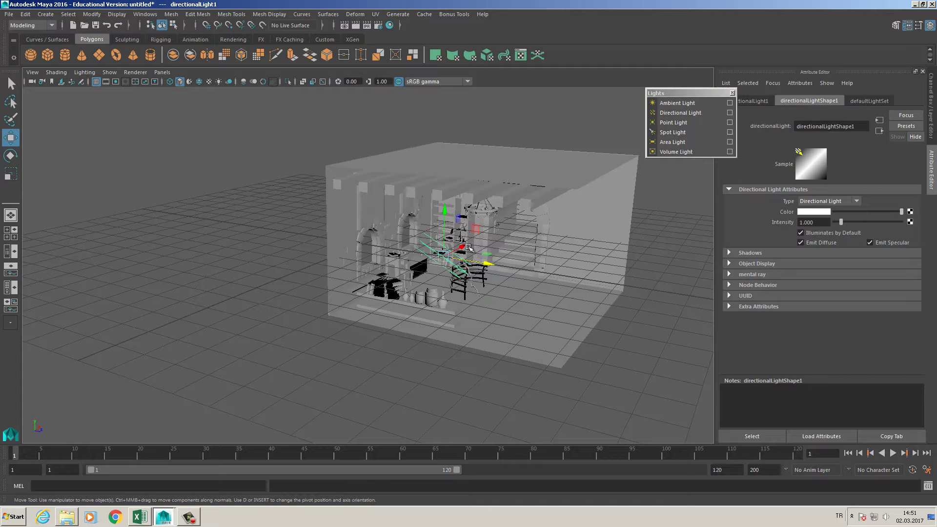
{"action": "left_click_drag", "start_coordinate": [468, 248], "coordinate": [299, 325]}
{"action": "middle_click_drag", "start_coordinate": [310, 254], "coordinate": [323, 226], "text": "alt"}
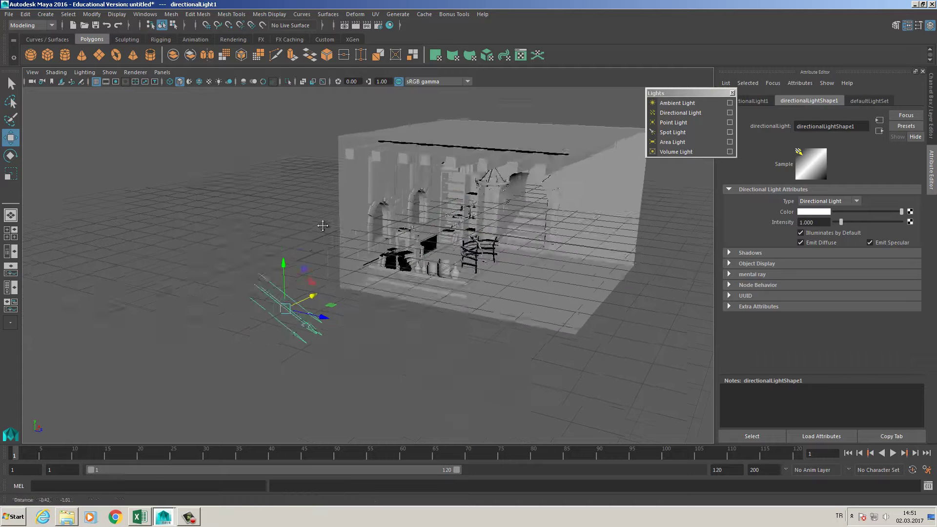
Create a polygon plane, move it onto the grid in front of the room, and scale it up about 4.4 times.
{"action": "left_click", "coordinate": [100, 55]}
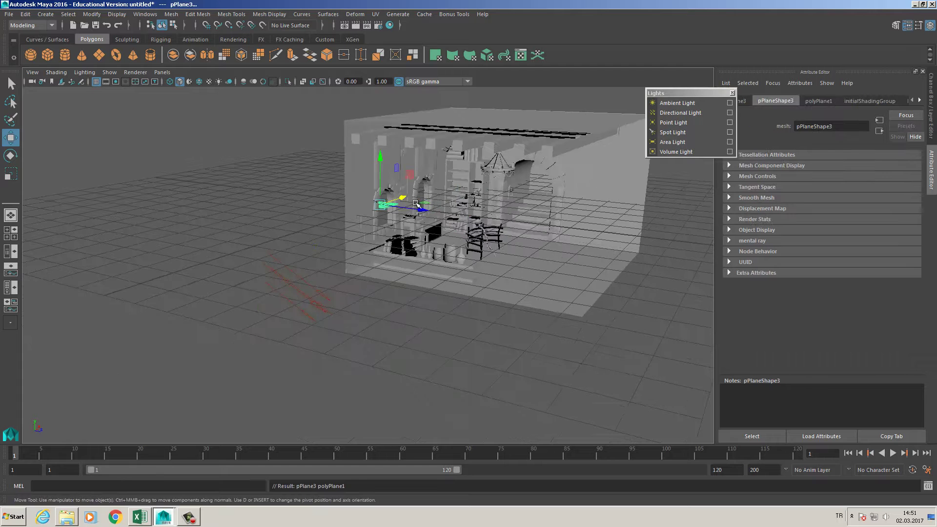
{"action": "left_click_drag", "start_coordinate": [423, 205], "coordinate": [443, 329]}
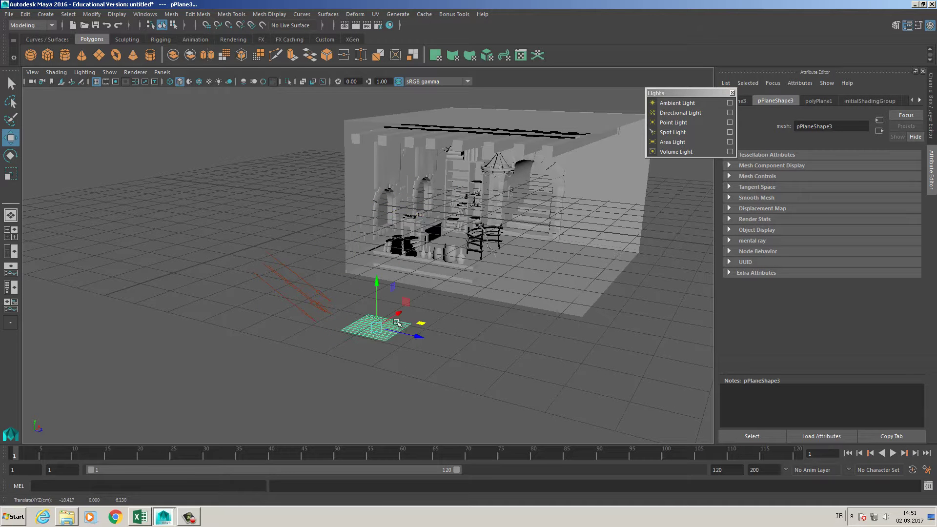
{"action": "key", "text": "r"}
{"action": "left_click_drag", "start_coordinate": [378, 328], "coordinate": [385, 239]}
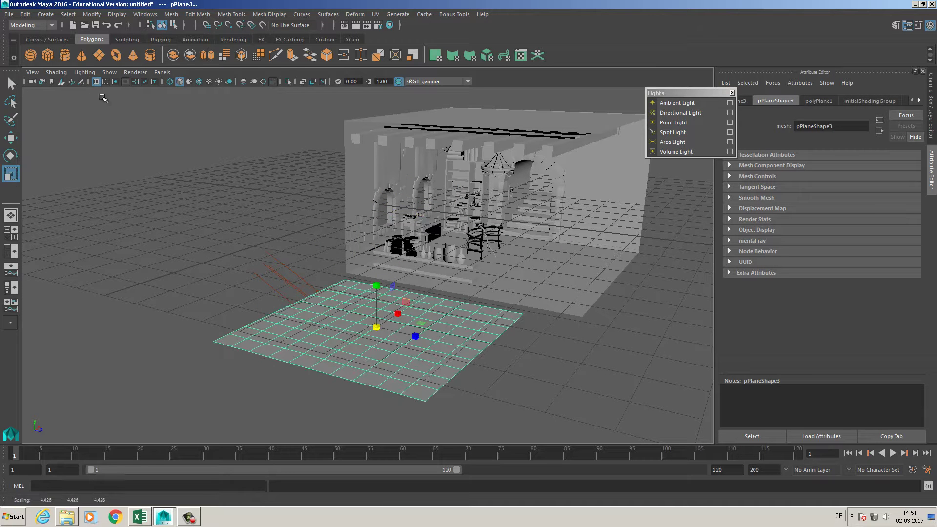
Create a polygon cube, move it onto the new plane, scale it down, and lower it to the plane's surface.
{"action": "left_click", "coordinate": [47, 55]}
{"action": "key", "text": "w"}
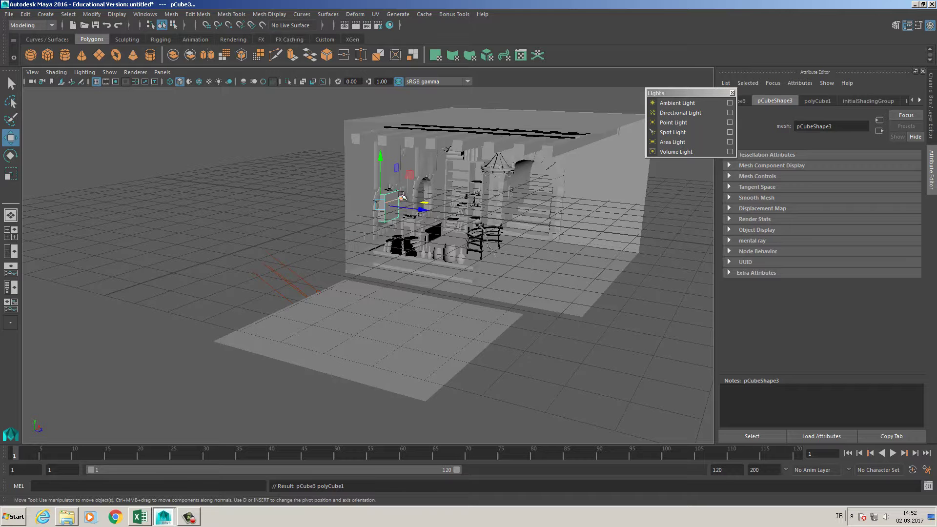
{"action": "left_click_drag", "start_coordinate": [401, 195], "coordinate": [298, 195]}
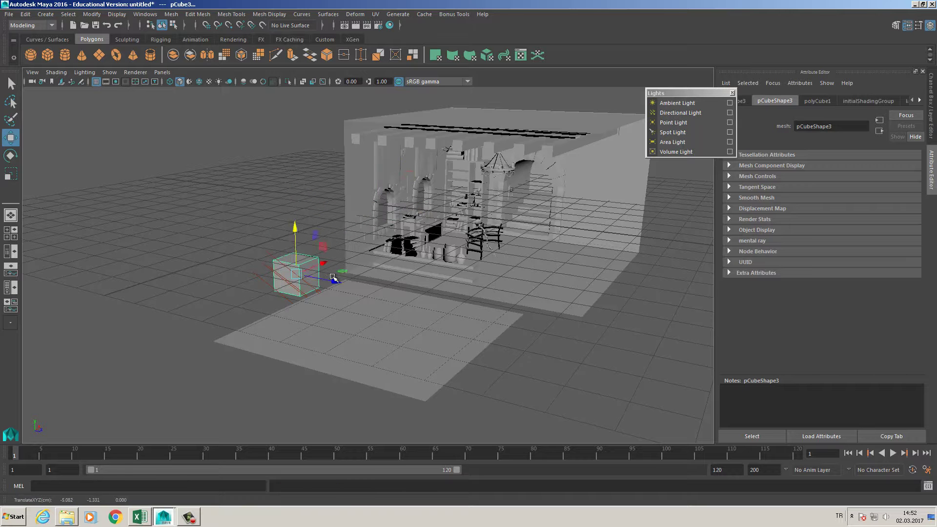
{"action": "left_click_drag", "start_coordinate": [335, 280], "coordinate": [348, 241]}
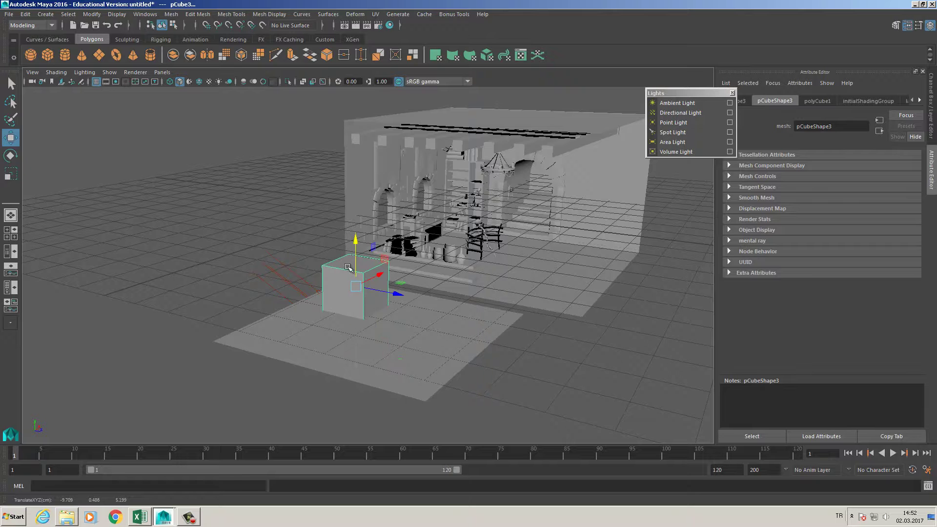
{"action": "key", "text": "r"}
{"action": "left_click_drag", "start_coordinate": [356, 286], "coordinate": [333, 283]}
{"action": "key", "text": "w"}
{"action": "left_click_drag", "start_coordinate": [355, 247], "coordinate": [328, 308]}
Duplicate the small cube so two cubes stand apart along the plane's edge near the light, and clear the selection.
{"action": "middle_click_drag", "start_coordinate": [328, 308], "coordinate": [381, 277], "text": "alt"}
{"action": "key", "text": "f"}
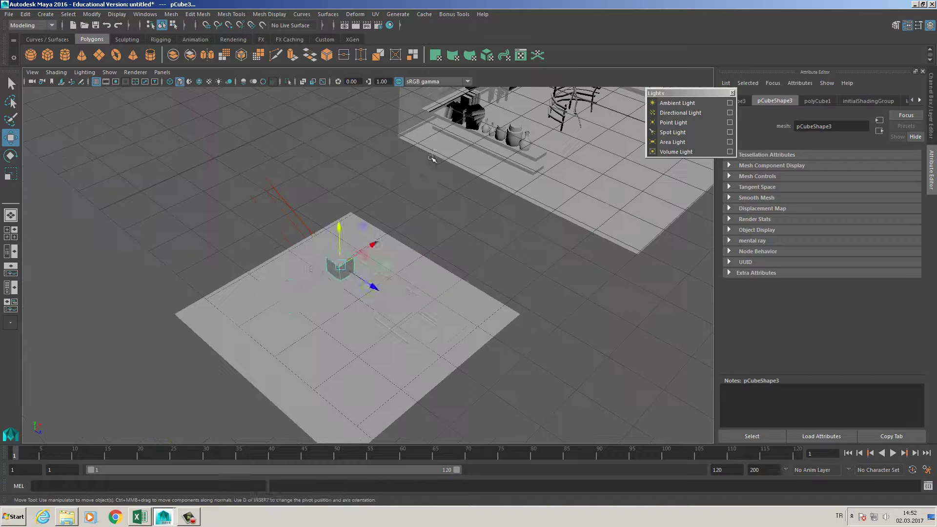
{"action": "left_click_drag", "start_coordinate": [374, 241], "coordinate": [340, 192]}
{"action": "key", "text": "ctrl+d"}
{"action": "left_click", "coordinate": [341, 192]}
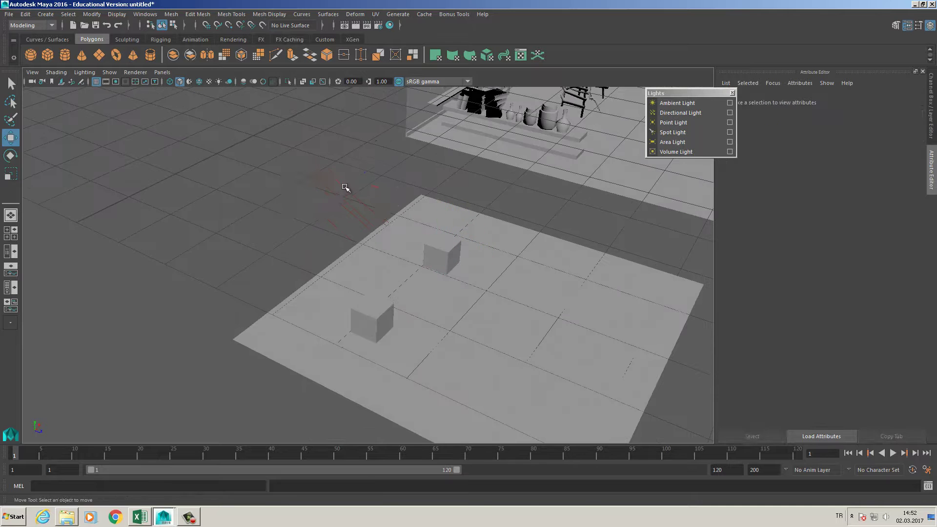
Select the directional light, render the frame to check the cubes' shadows, and change the light's type to Point Light.
{"action": "left_click", "coordinate": [345, 188]}
{"action": "left_click", "coordinate": [356, 25]}
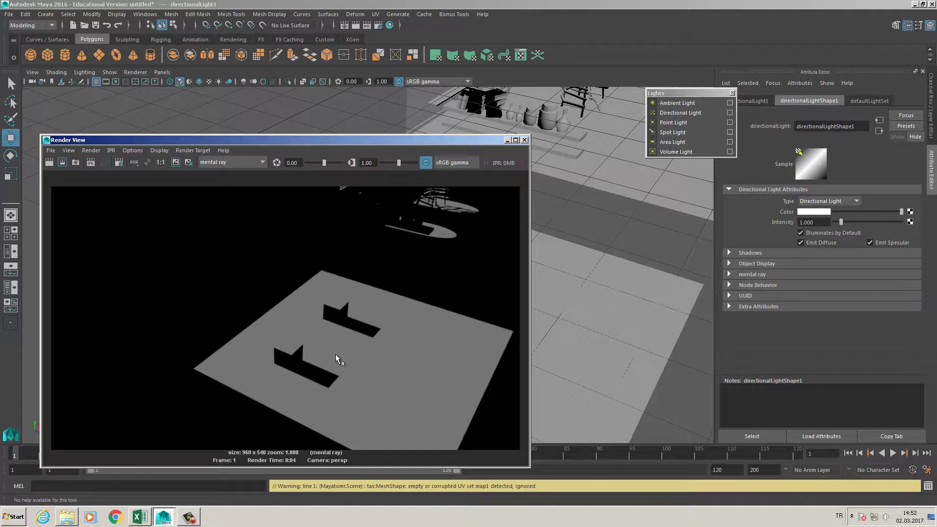
{"action": "left_click", "coordinate": [843, 203]}
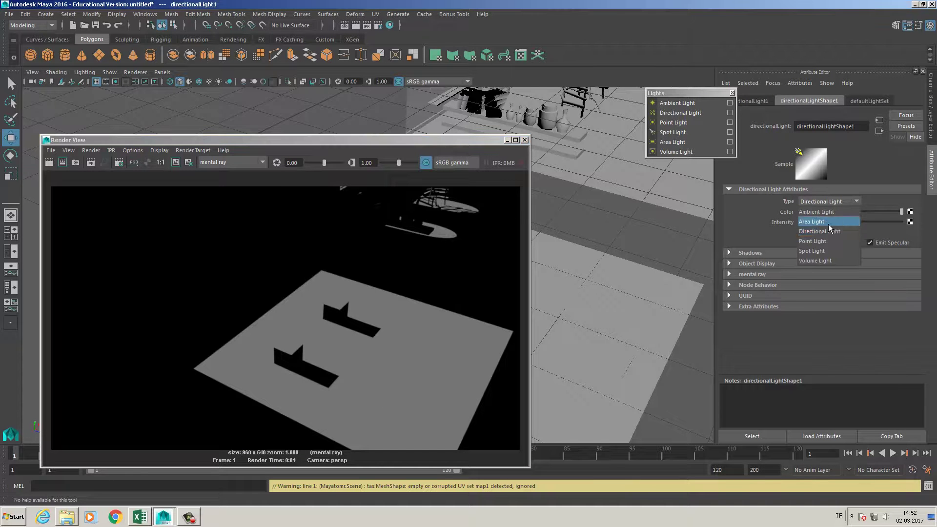
{"action": "left_click", "coordinate": [813, 241]}
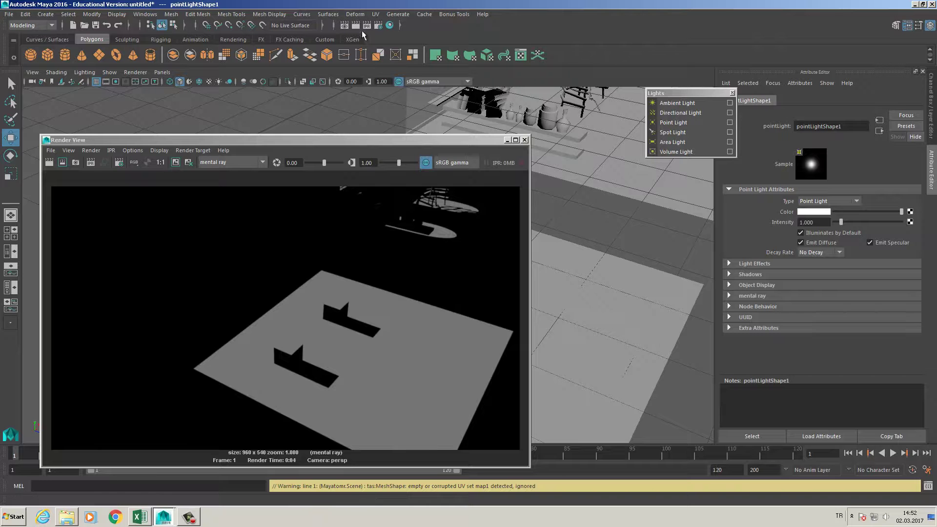
Keep the directional light image in the Render View, render the point light version, and move the render window out of the way.
{"action": "left_click", "coordinate": [51, 150]}
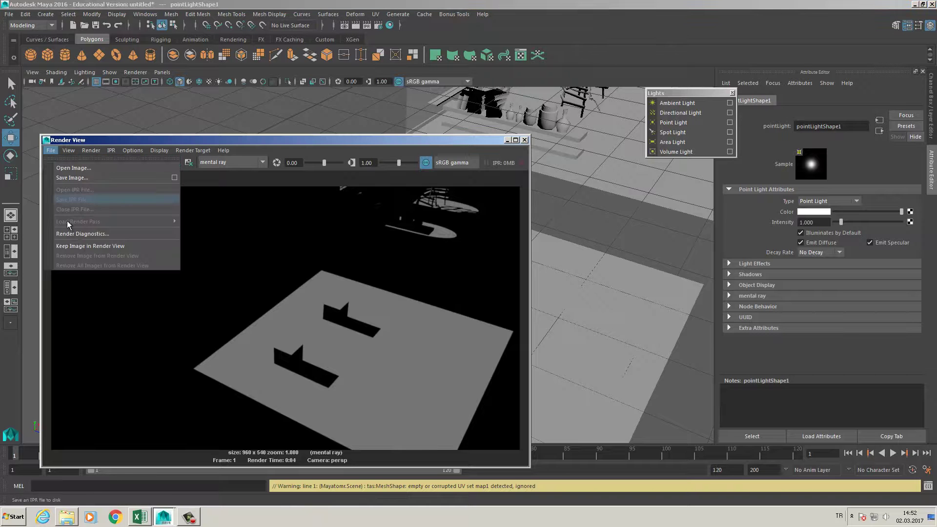
{"action": "left_click", "coordinate": [105, 246]}
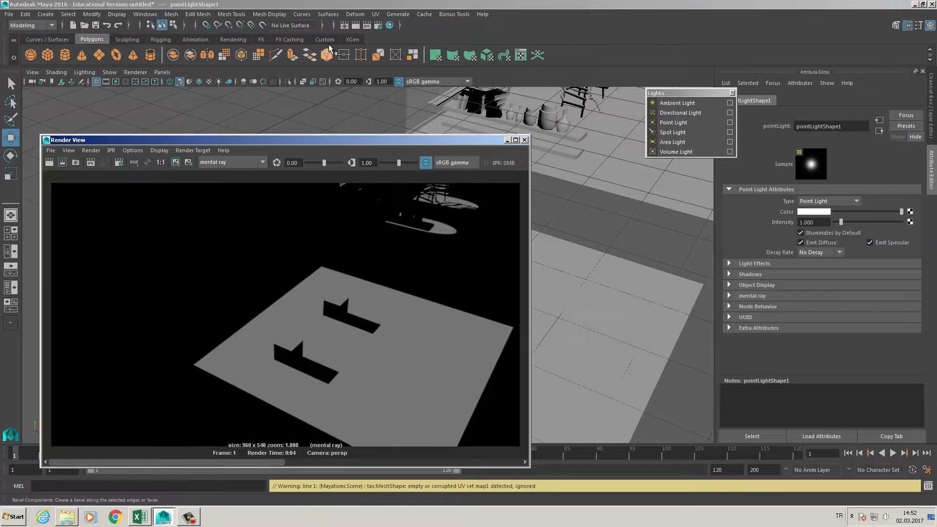
{"action": "left_click", "coordinate": [356, 25]}
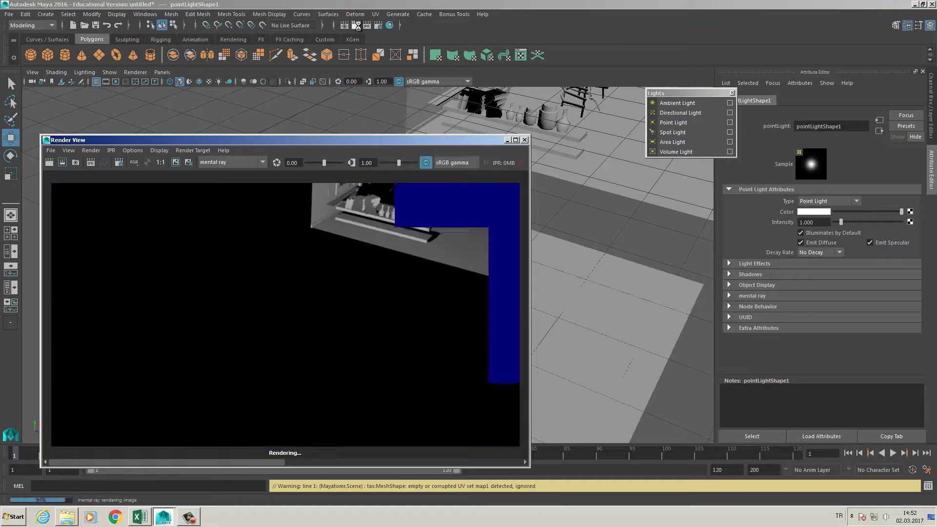
{"action": "left_click_drag", "start_coordinate": [447, 146], "coordinate": [430, 412]}
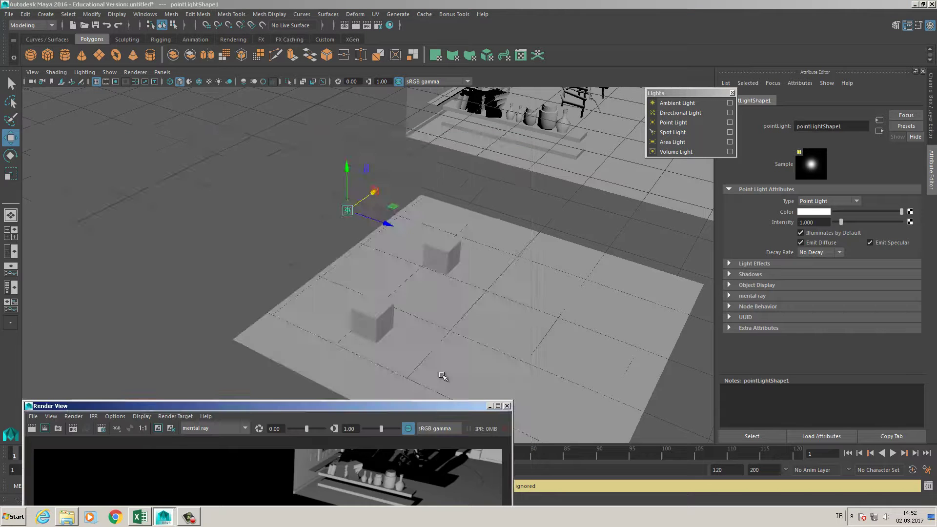
Reposition the point light just outside the plane's edge, close to the two cubes.
{"action": "middle_click_drag", "start_coordinate": [379, 220], "coordinate": [359, 266], "text": "alt"}
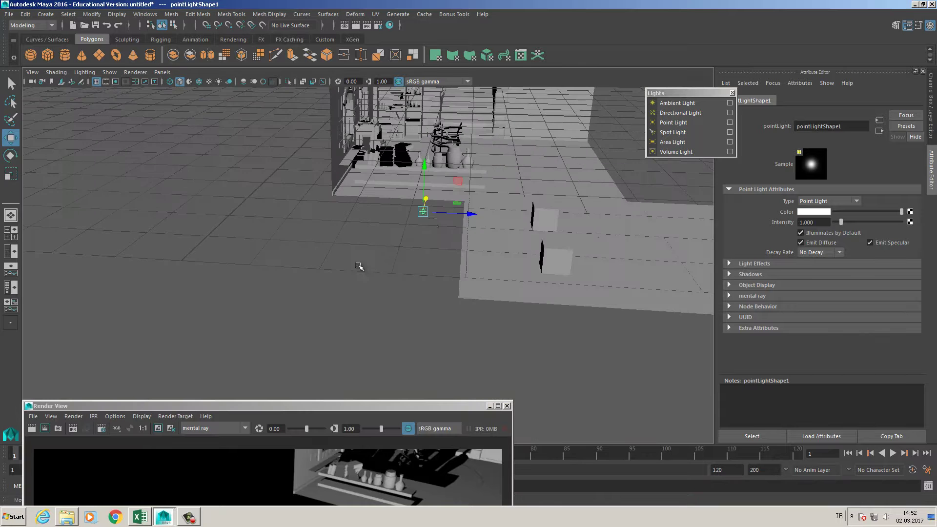
{"action": "left_click_drag", "start_coordinate": [440, 215], "coordinate": [440, 238]}
{"action": "middle_click_drag", "start_coordinate": [440, 238], "coordinate": [497, 200], "text": "alt"}
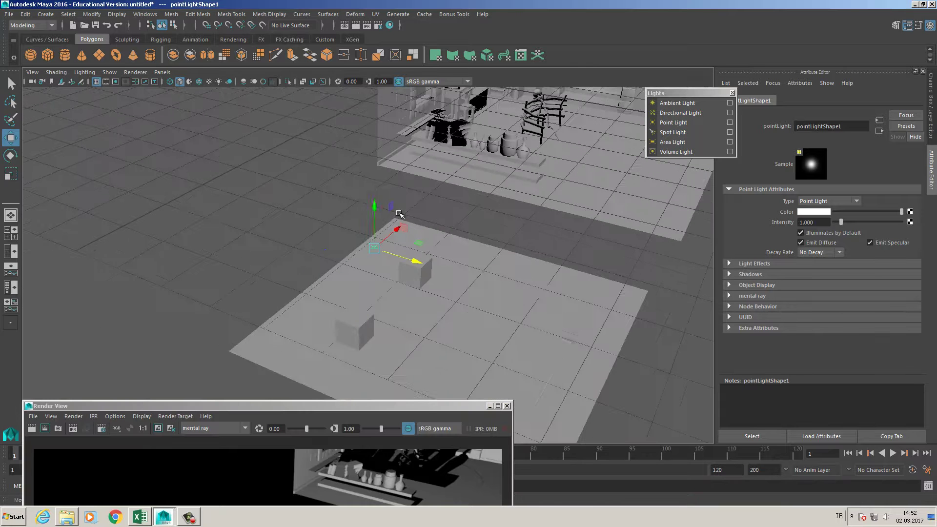
{"action": "left_click_drag", "start_coordinate": [375, 205], "coordinate": [358, 223]}
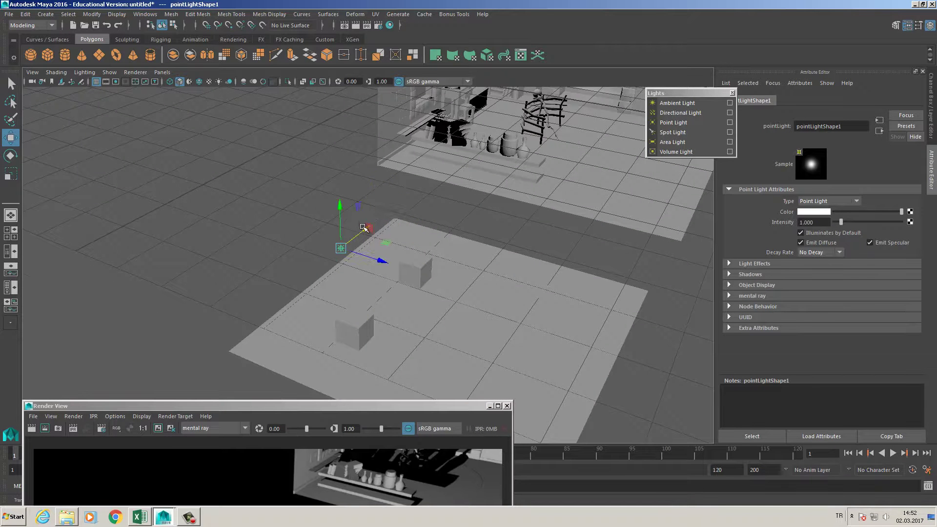
Render the cubes with the point light from a closer angle, examine their spreading shadows, and close the render window.
{"action": "middle_click_drag", "start_coordinate": [373, 254], "coordinate": [395, 209], "text": "alt"}
{"action": "left_click_drag", "start_coordinate": [395, 210], "coordinate": [400, 247], "text": "alt"}
{"action": "middle_click_drag", "start_coordinate": [400, 247], "coordinate": [389, 190], "text": "alt"}
{"action": "left_click_drag", "start_coordinate": [390, 190], "coordinate": [456, 219], "text": "alt"}
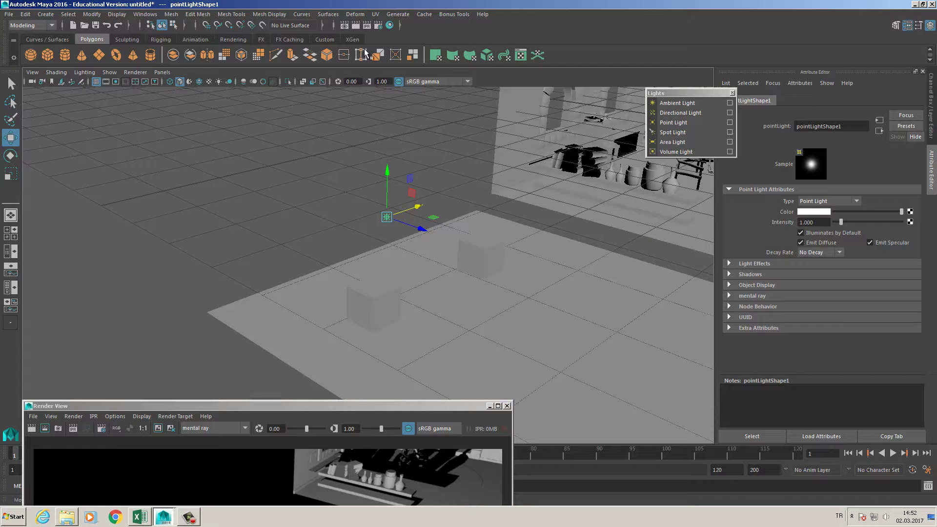
{"action": "left_click", "coordinate": [355, 25]}
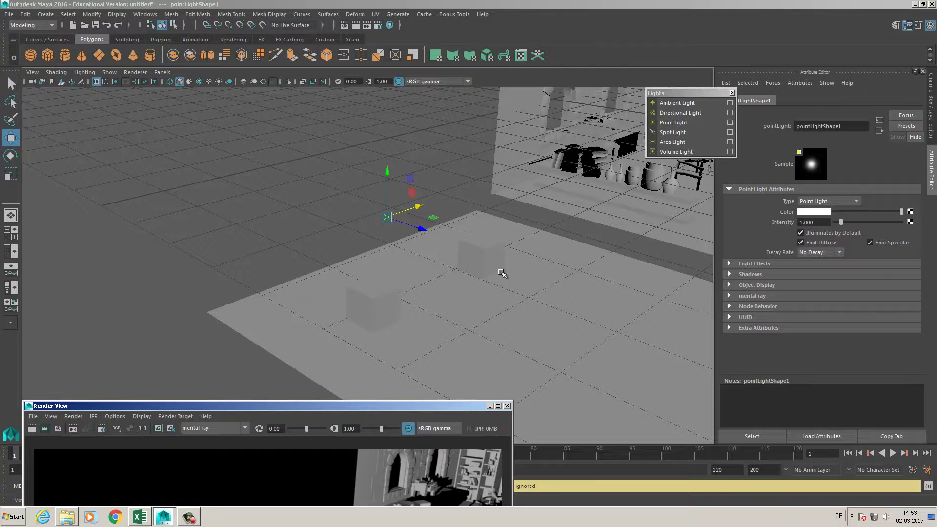
{"action": "left_click_drag", "start_coordinate": [369, 408], "coordinate": [340, 205]}
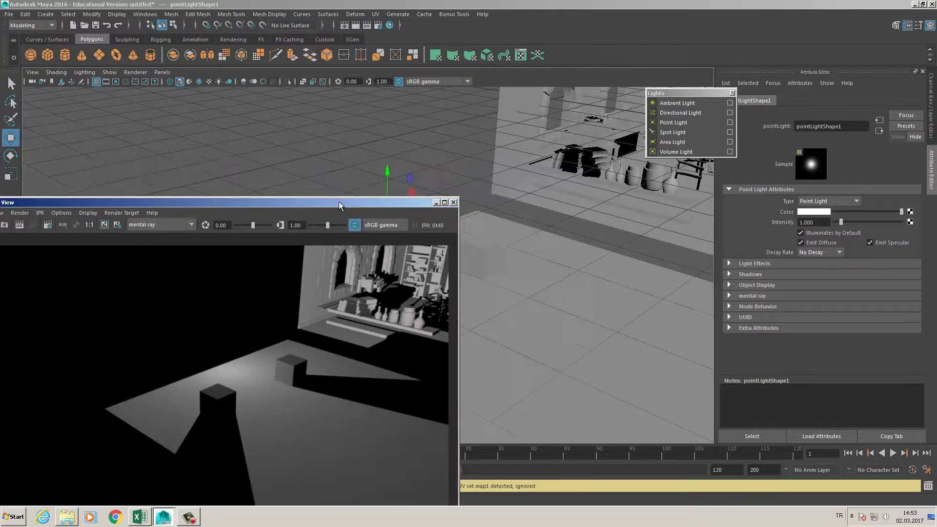
{"action": "left_click", "coordinate": [453, 202]}
Change the light's type back to Directional Light and view it together with the cubes and plane.
{"action": "left_click", "coordinate": [824, 202]}
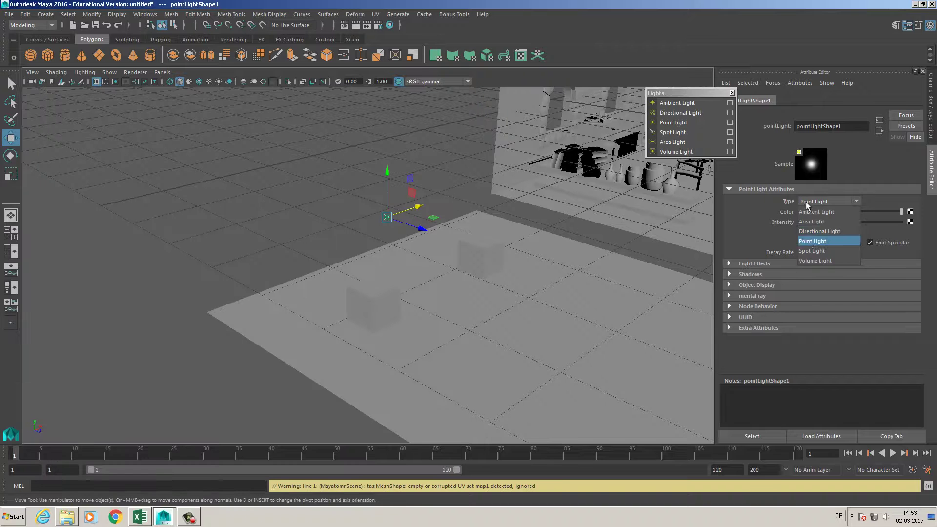
{"action": "left_click", "coordinate": [819, 231]}
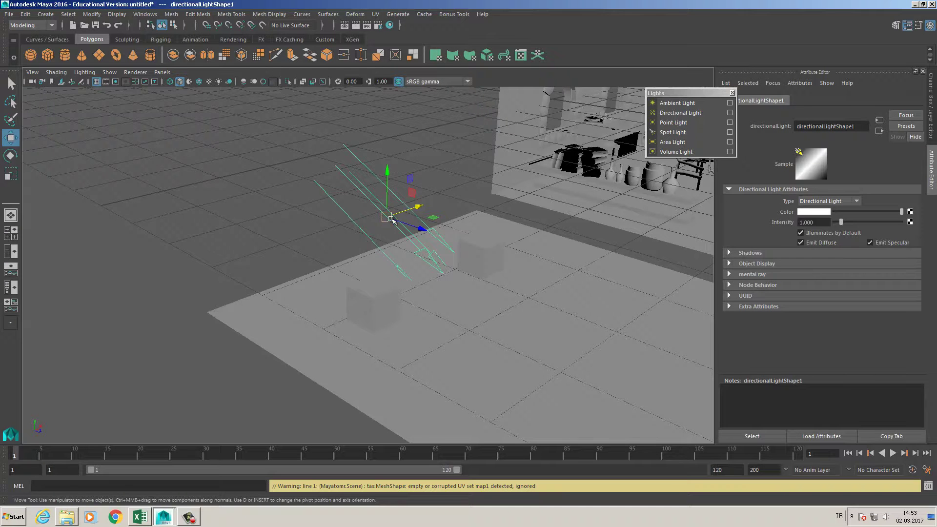
{"action": "left_click_drag", "start_coordinate": [394, 219], "coordinate": [371, 215], "text": "alt"}
{"action": "right_click_drag", "start_coordinate": [371, 215], "coordinate": [293, 199], "text": "alt"}
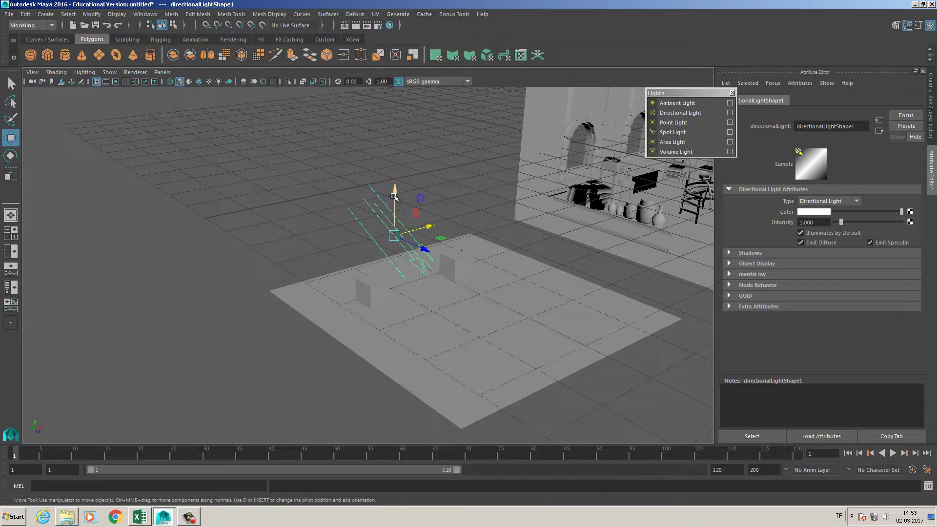
{"action": "left_click_drag", "start_coordinate": [380, 217], "coordinate": [376, 224], "text": "alt"}
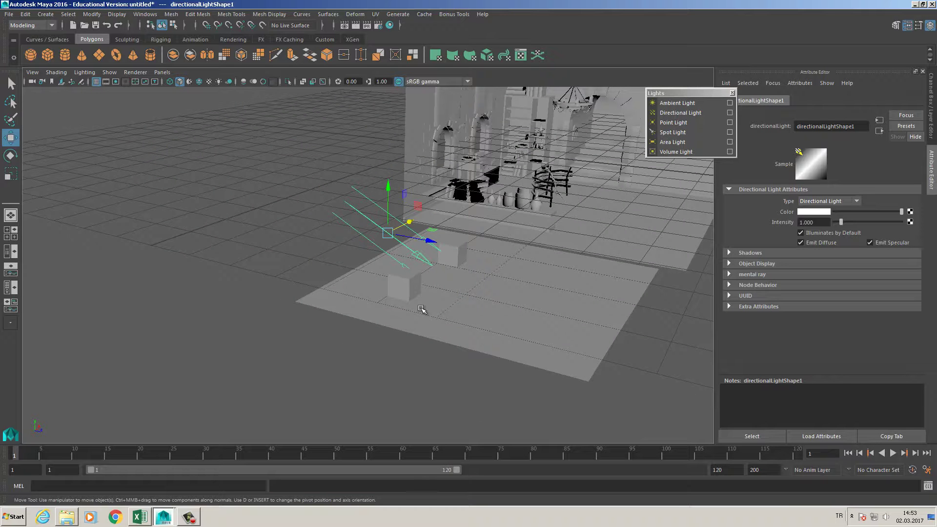
{"action": "middle_click_drag", "start_coordinate": [421, 309], "coordinate": [443, 310], "text": "alt"}
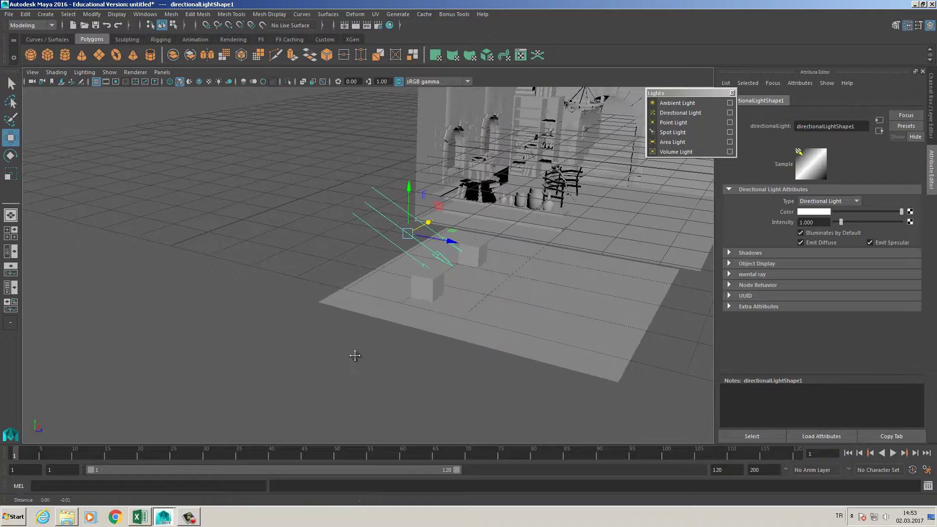
{"action": "left_click_drag", "start_coordinate": [356, 356], "coordinate": [354, 291], "text": "alt"}
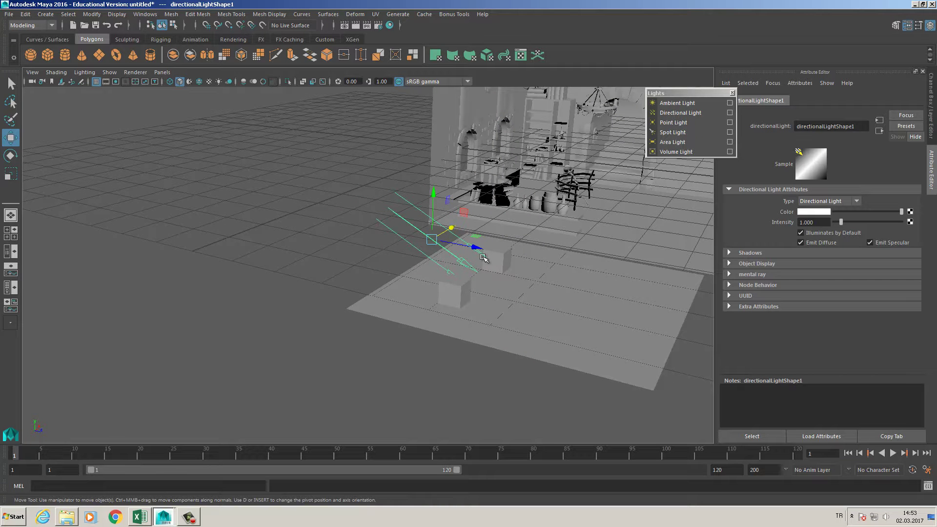
Move the directional light back and high above the room, far from the two cubes and plane.
{"action": "left_click_drag", "start_coordinate": [428, 241], "coordinate": [271, 220]}
{"action": "right_click_drag", "start_coordinate": [271, 220], "coordinate": [254, 207], "text": "alt"}
{"action": "left_click_drag", "start_coordinate": [409, 206], "coordinate": [520, 181]}
{"action": "left_click_drag", "start_coordinate": [495, 145], "coordinate": [498, 96]}
{"action": "left_click_drag", "start_coordinate": [409, 199], "coordinate": [487, 250], "text": "alt"}
{"action": "right_click_drag", "start_coordinate": [486, 251], "coordinate": [389, 255], "text": "alt"}
{"action": "left_click_drag", "start_coordinate": [388, 255], "coordinate": [395, 257], "text": "alt"}
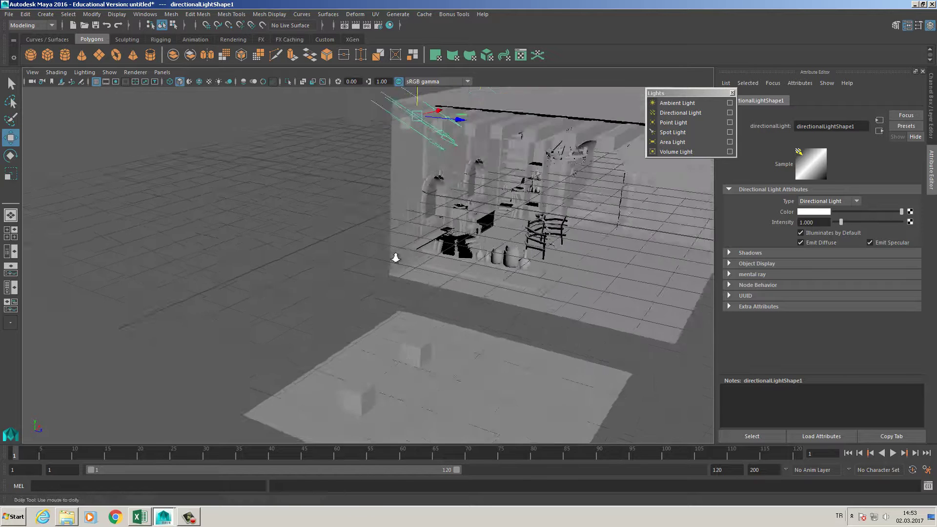
{"action": "right_click_drag", "start_coordinate": [395, 257], "coordinate": [296, 237], "text": "alt"}
{"action": "left_click_drag", "start_coordinate": [397, 229], "coordinate": [389, 241], "text": "alt"}
Rotate the directional light to aim steeply downward, render the cubes' shadows, and close the render window.
{"action": "key", "text": "e"}
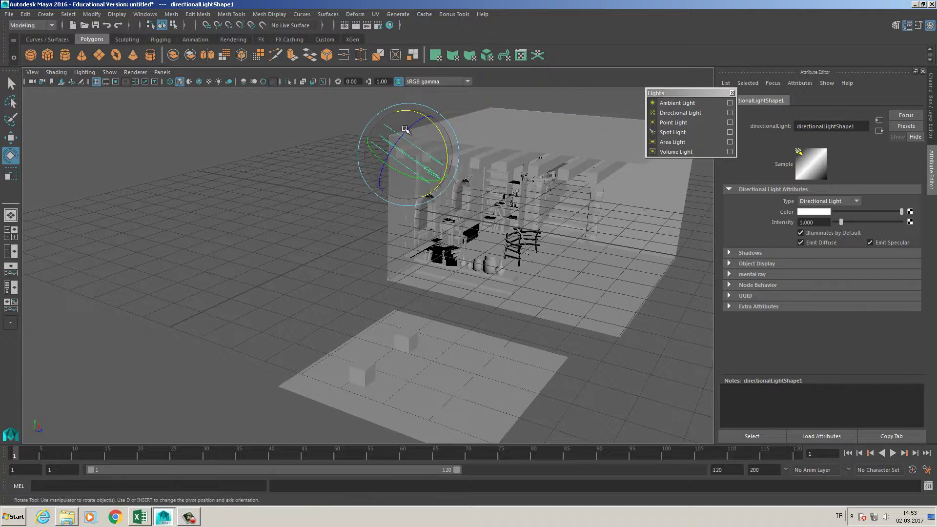
{"action": "mouse_move", "coordinate": [436, 133]}
{"action": "left_mouse_down"}
{"action": "mouse_move", "coordinate": [435, 156]}
{"action": "mouse_move", "coordinate": [430, 129]}
{"action": "left_mouse_up"}
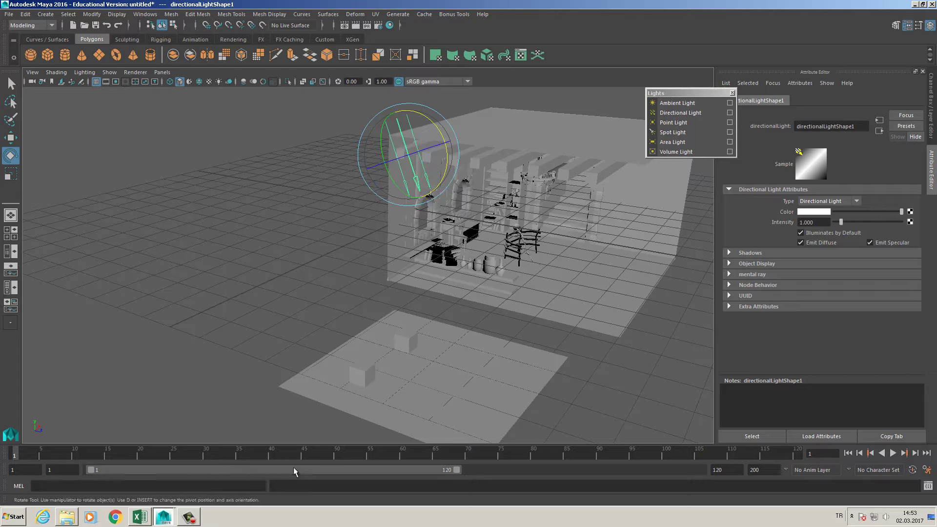
{"action": "left_click", "coordinate": [356, 25]}
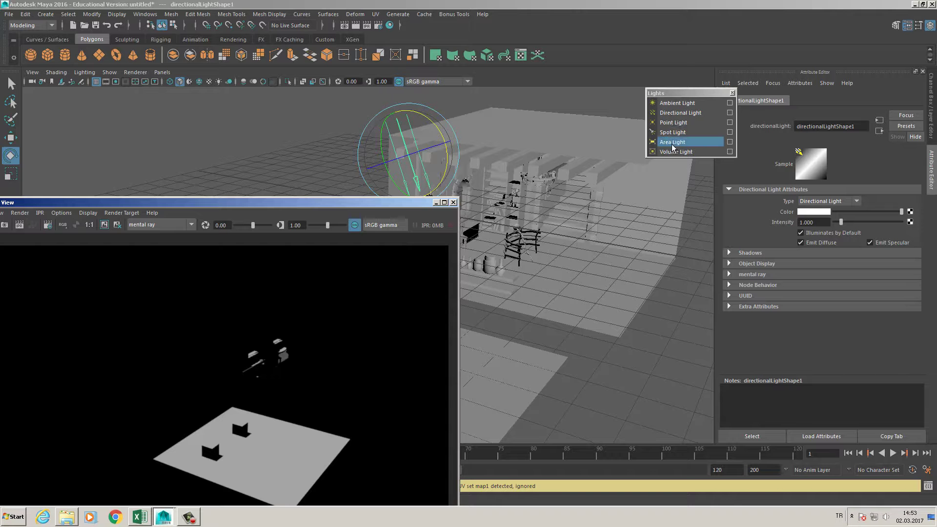
{"action": "left_click", "coordinate": [455, 203]}
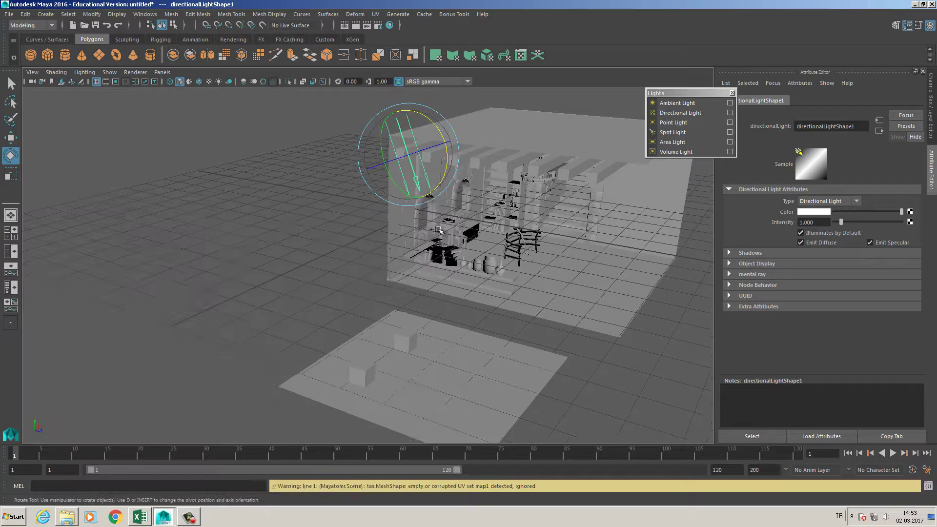
Change the light's type to Area Light and move it across so it hangs high above the two cubes.
{"action": "left_click_drag", "start_coordinate": [379, 252], "coordinate": [406, 245], "text": "alt"}
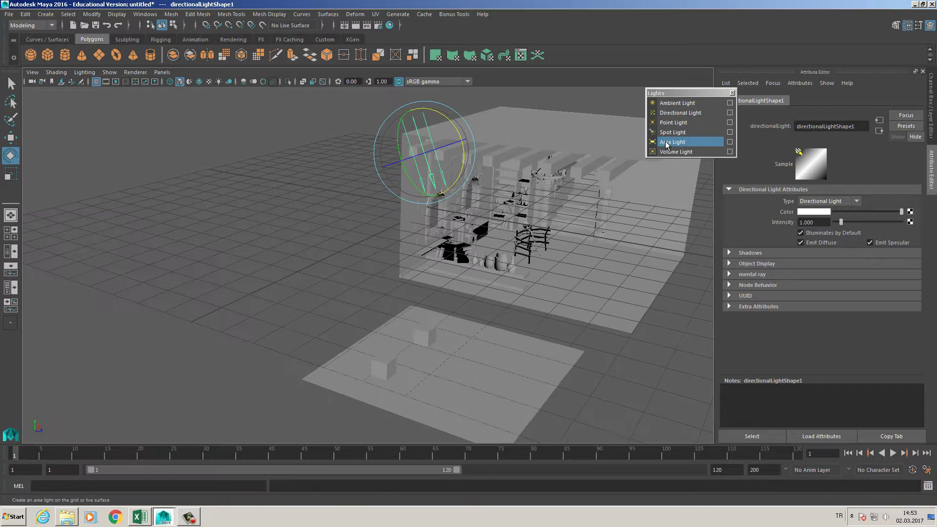
{"action": "left_click", "coordinate": [828, 202]}
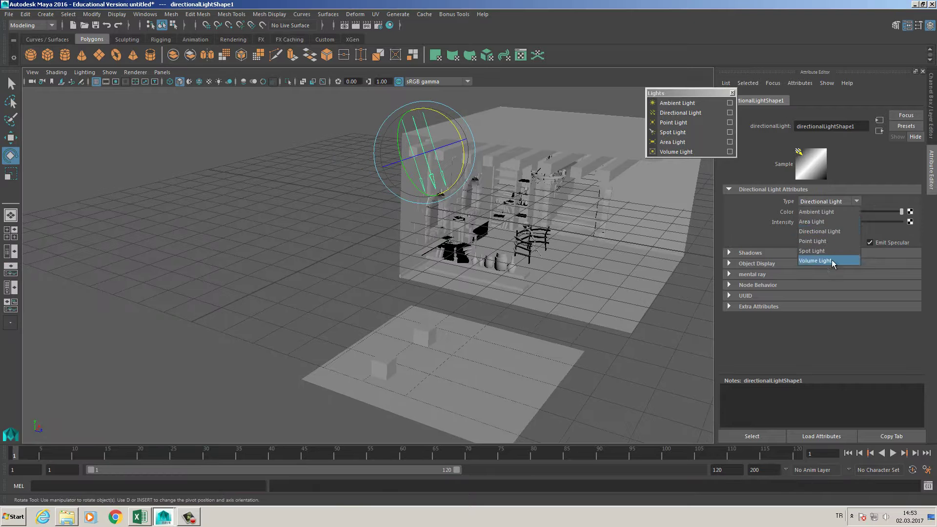
{"action": "left_click", "coordinate": [831, 223]}
{"action": "left_click_drag", "start_coordinate": [518, 226], "coordinate": [478, 235], "text": "alt"}
{"action": "key", "text": "w"}
{"action": "left_click_drag", "start_coordinate": [285, 183], "coordinate": [436, 247]}
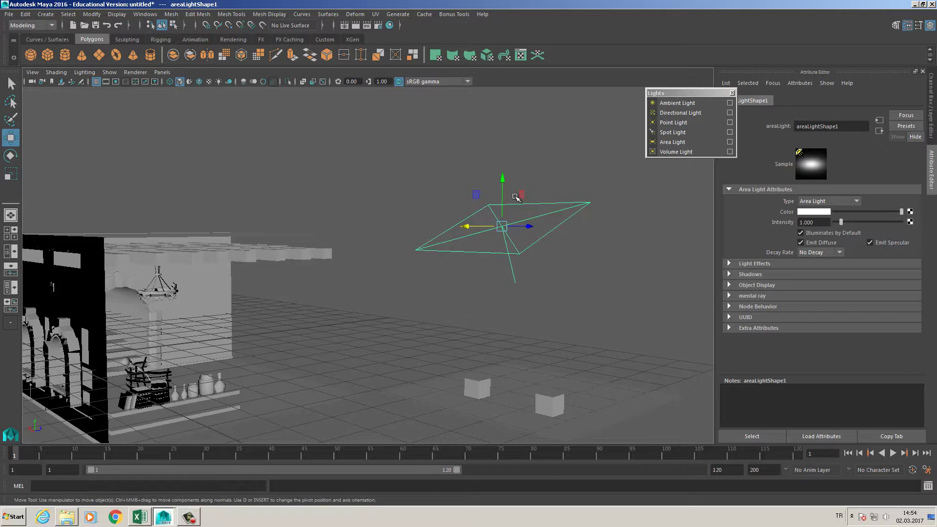
Scale the area light along one axis into a long, narrow strip.
{"action": "left_click_drag", "start_coordinate": [528, 256], "coordinate": [471, 238], "text": "alt"}
{"action": "key", "text": "r"}
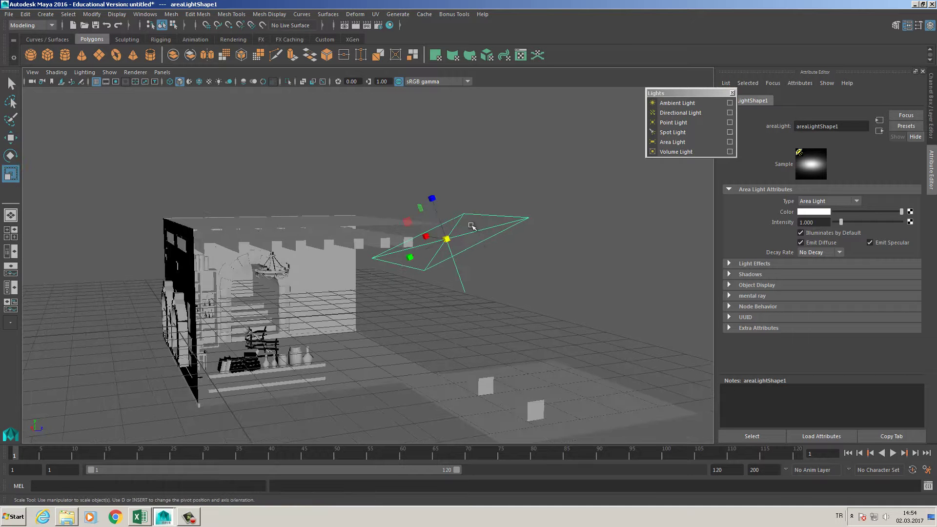
{"action": "left_click_drag", "start_coordinate": [410, 257], "coordinate": [443, 242]}
{"action": "left_click_drag", "start_coordinate": [447, 274], "coordinate": [487, 222], "text": "alt"}
{"action": "left_click", "coordinate": [497, 257]}
{"action": "left_click_drag", "start_coordinate": [499, 260], "coordinate": [434, 276], "text": "alt"}
Lower the strip-shaped area light toward the plane and slide it sideways beside the two cubes.
{"action": "key", "text": "w"}
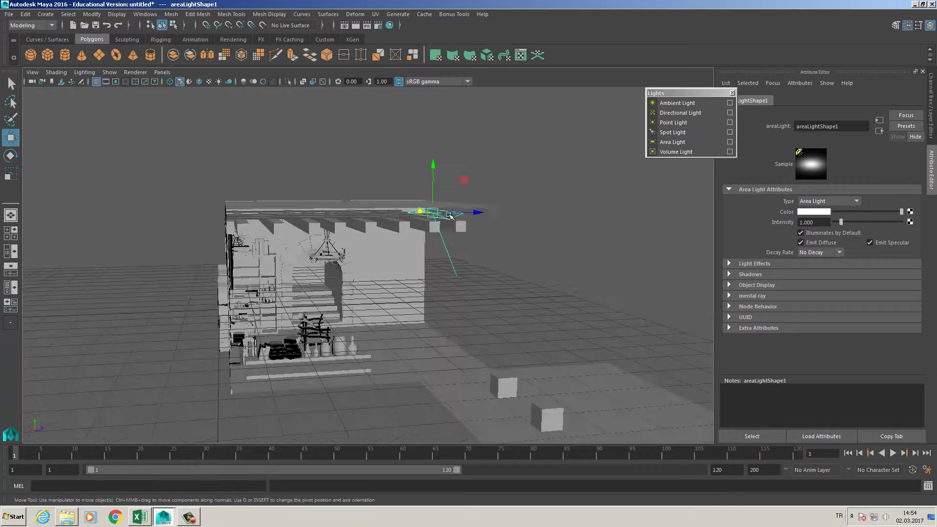
{"action": "left_click_drag", "start_coordinate": [467, 186], "coordinate": [526, 309]}
{"action": "left_click_drag", "start_coordinate": [526, 310], "coordinate": [572, 345], "text": "alt"}
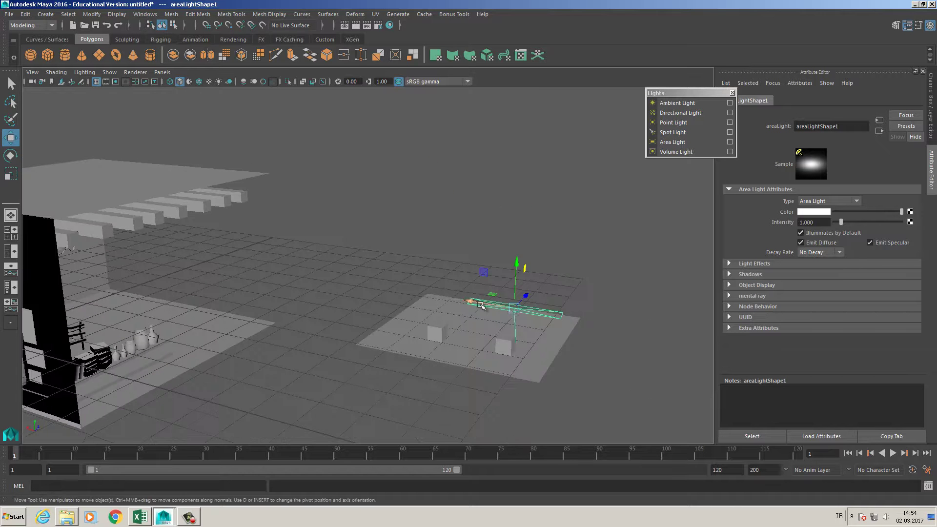
{"action": "left_click_drag", "start_coordinate": [487, 306], "coordinate": [405, 303]}
{"action": "middle_click_drag", "start_coordinate": [480, 315], "coordinate": [480, 289], "text": "alt"}
{"action": "left_click_drag", "start_coordinate": [480, 289], "coordinate": [471, 227], "text": "alt"}
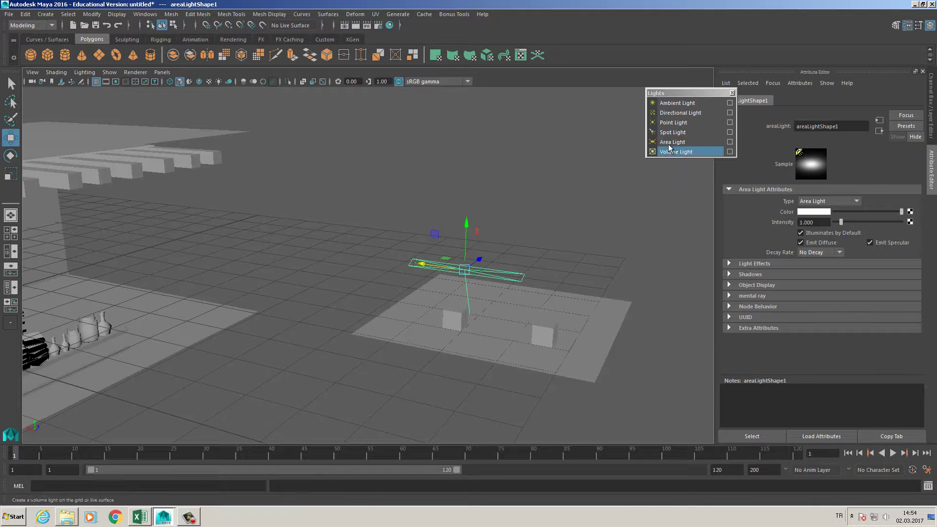
Adjust the area light's height and distance so it hovers over the plane's edge next to the cubes.
{"action": "left_click_drag", "start_coordinate": [467, 230], "coordinate": [465, 172]}
{"action": "left_click_drag", "start_coordinate": [492, 238], "coordinate": [452, 251], "text": "alt"}
{"action": "middle_click_drag", "start_coordinate": [452, 251], "coordinate": [405, 234], "text": "alt"}
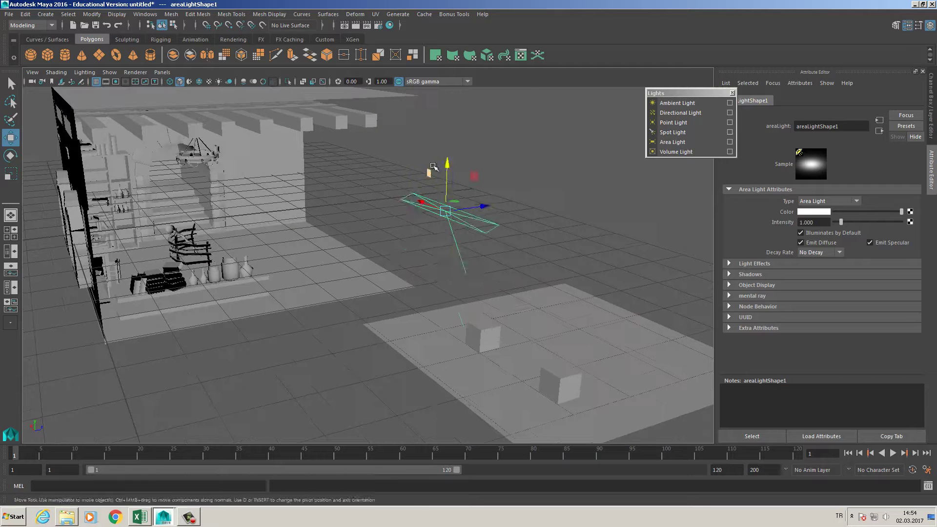
{"action": "left_click_drag", "start_coordinate": [447, 163], "coordinate": [455, 244]}
{"action": "left_click_drag", "start_coordinate": [455, 343], "coordinate": [402, 301], "text": "alt"}
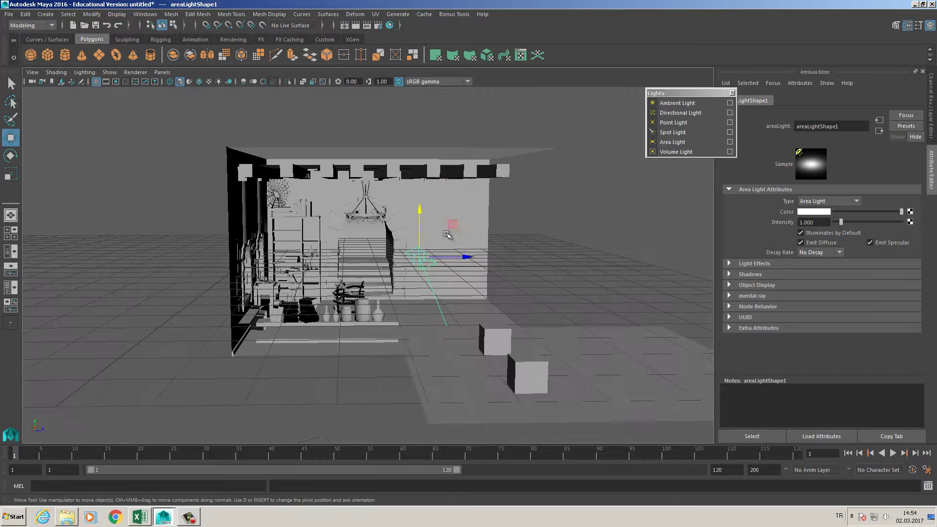
{"action": "left_click_drag", "start_coordinate": [453, 228], "coordinate": [506, 227]}
{"action": "left_click_drag", "start_coordinate": [476, 277], "coordinate": [524, 276], "text": "alt"}
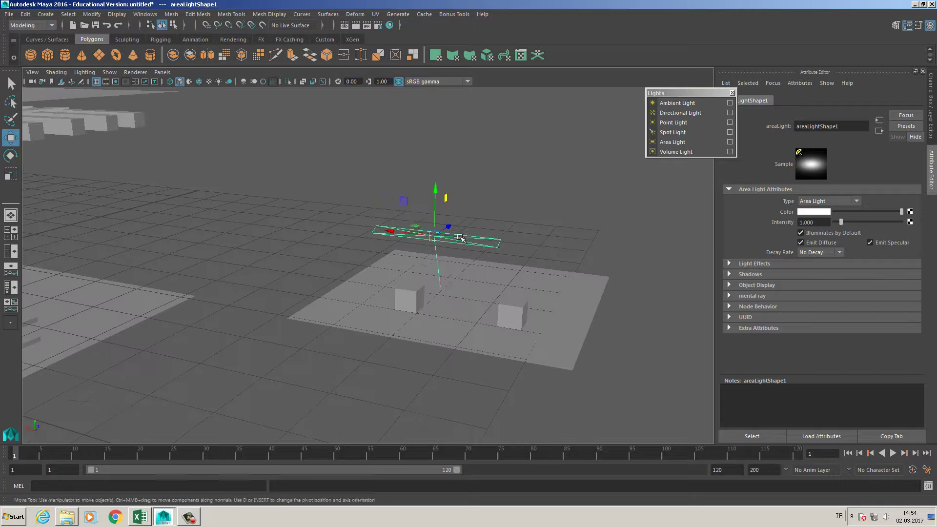
Render the cubes with the area light, examine their soft shadows, and move the render window aside.
{"action": "left_click_drag", "start_coordinate": [405, 233], "coordinate": [360, 276], "text": "alt"}
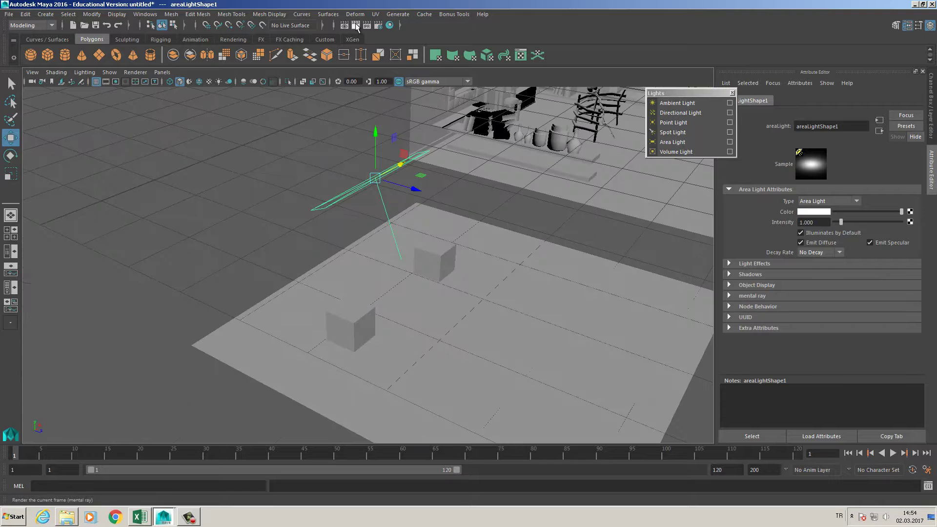
{"action": "left_click", "coordinate": [355, 25]}
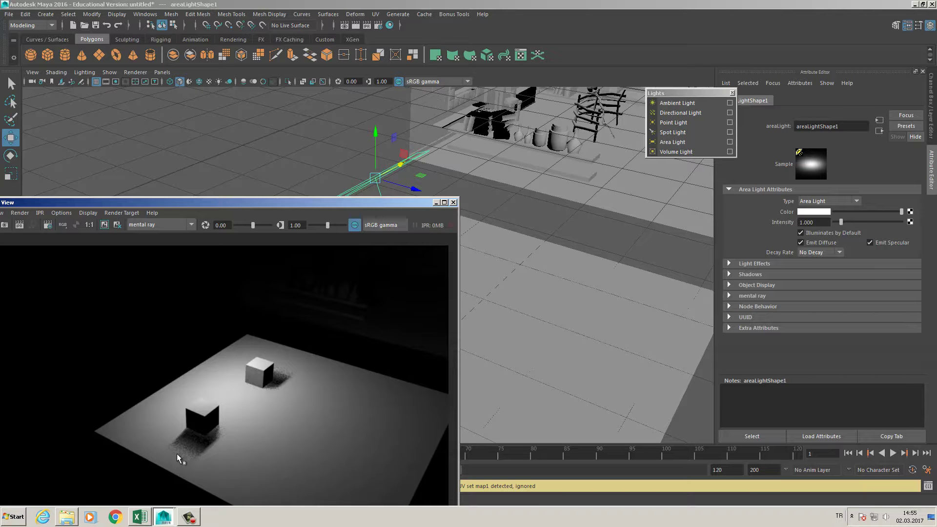
{"action": "left_click_drag", "start_coordinate": [352, 202], "coordinate": [349, 338]}
Create a point light and place it near the area light by the plane's edge.
{"action": "left_click_drag", "start_coordinate": [315, 213], "coordinate": [290, 211], "text": "alt"}
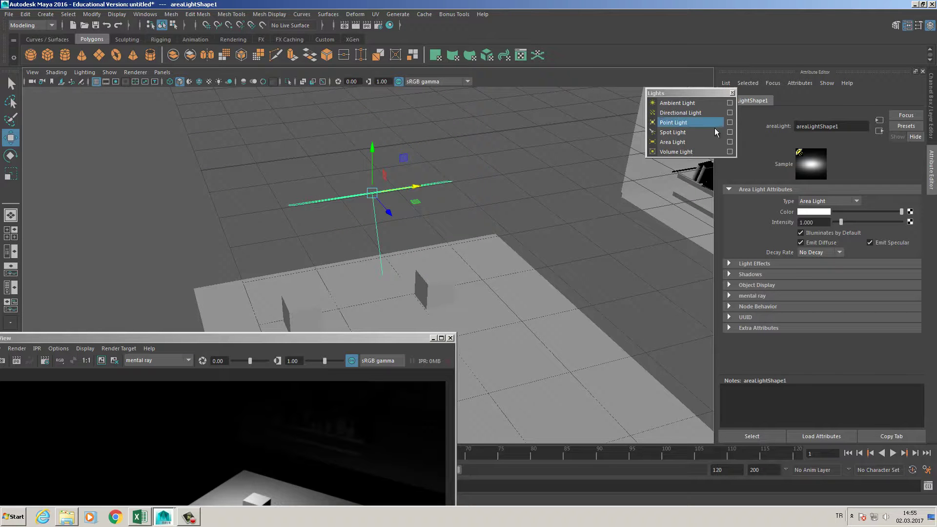
{"action": "left_click", "coordinate": [673, 122]}
{"action": "left_click_drag", "start_coordinate": [526, 256], "coordinate": [420, 243], "text": "alt"}
{"action": "scroll", "coordinate": [421, 243], "scroll_direction": "down", "scroll_amount": 4}
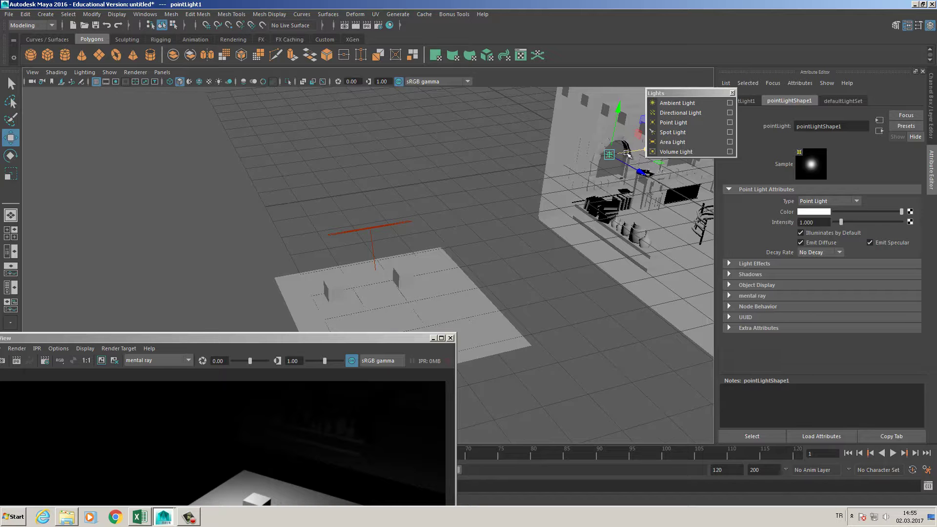
{"action": "left_click_drag", "start_coordinate": [629, 155], "coordinate": [363, 204]}
{"action": "mouse_move", "coordinate": [371, 203]}
{"action": "left_mouse_down", "text": "alt"}
{"action": "mouse_move", "coordinate": [419, 201]}
{"action": "mouse_move", "coordinate": [363, 209]}
{"action": "left_mouse_up", "text": "alt"}
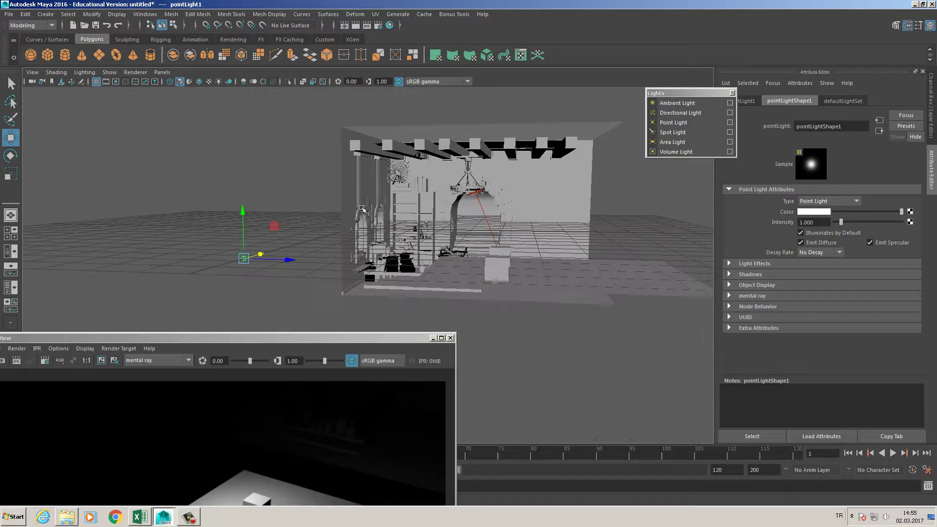
{"action": "left_click_drag", "start_coordinate": [448, 195], "coordinate": [481, 190]}
{"action": "left_click_drag", "start_coordinate": [454, 229], "coordinate": [477, 260], "text": "alt"}
{"action": "left_click_drag", "start_coordinate": [516, 223], "coordinate": [471, 255]}
Examine the point light and the area light from above, comparing how each faces the cubes.
{"action": "middle_click_drag", "start_coordinate": [429, 268], "coordinate": [449, 178], "text": "alt"}
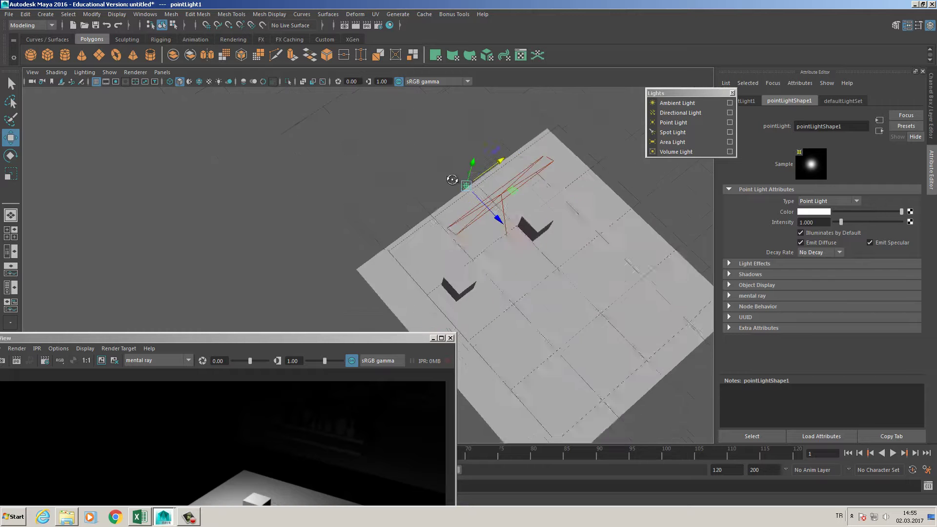
{"action": "left_click_drag", "start_coordinate": [450, 179], "coordinate": [423, 190], "text": "alt"}
{"action": "right_click_drag", "start_coordinate": [429, 195], "coordinate": [537, 242], "text": "alt"}
{"action": "middle_click_drag", "start_coordinate": [539, 244], "coordinate": [506, 185], "text": "alt"}
{"action": "left_click_drag", "start_coordinate": [506, 185], "coordinate": [494, 149], "text": "alt"}
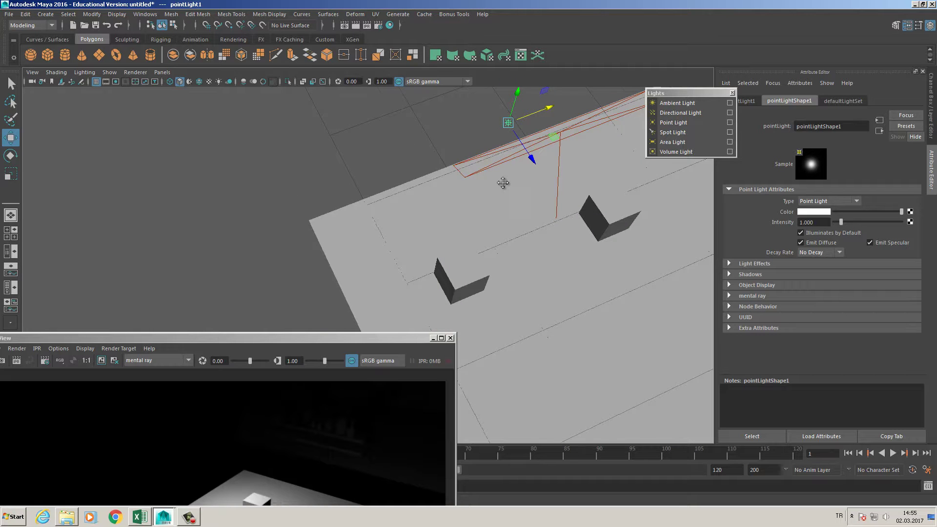
{"action": "left_click_drag", "start_coordinate": [503, 183], "coordinate": [466, 149], "text": "alt"}
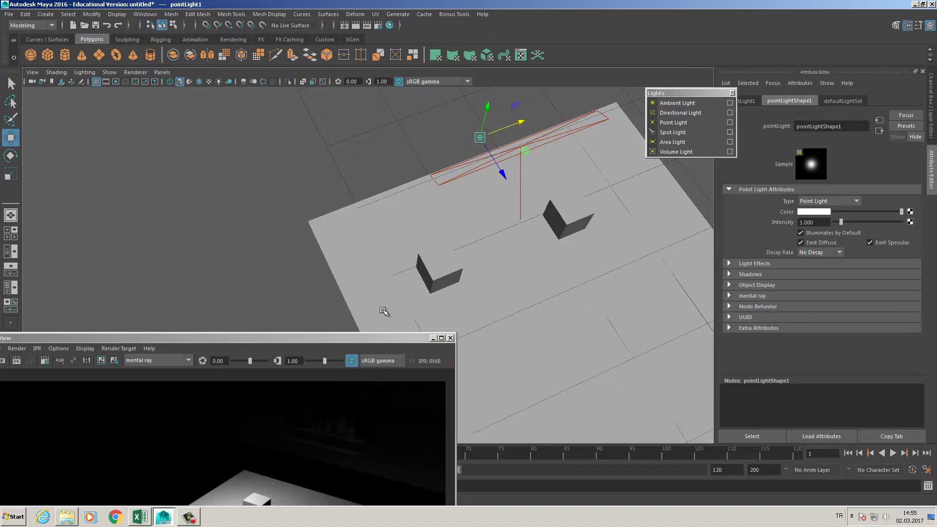
{"action": "left_click", "coordinate": [453, 181]}
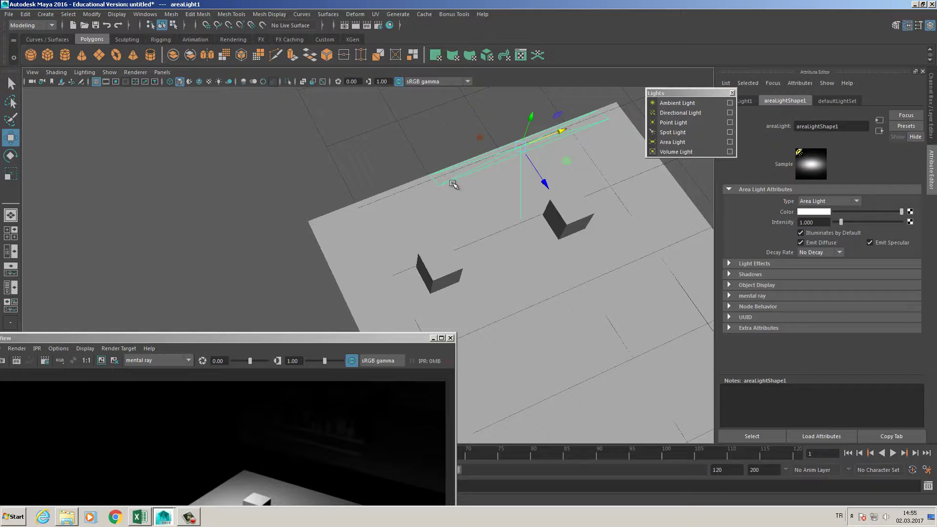
{"action": "middle_click_drag", "start_coordinate": [587, 135], "coordinate": [593, 122], "text": "alt"}
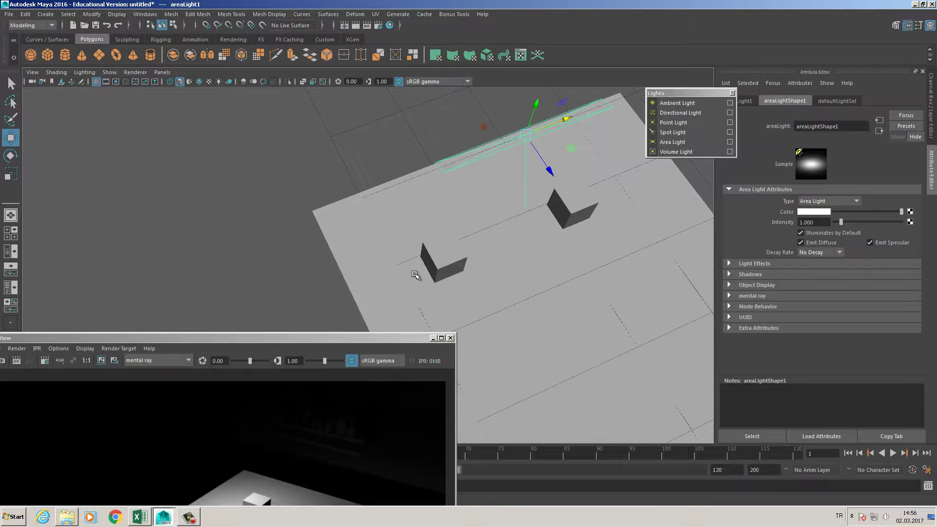
{"action": "right_click_drag", "start_coordinate": [492, 251], "coordinate": [402, 244], "text": "alt"}
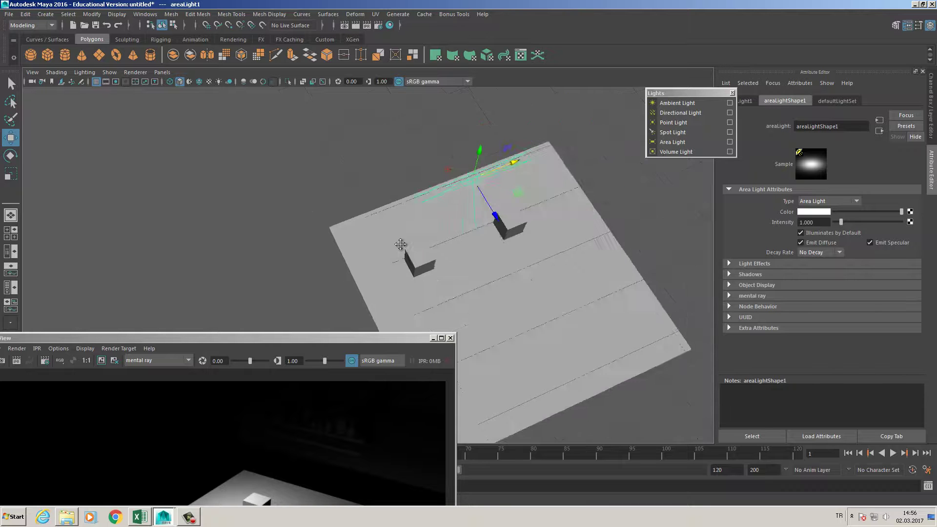
{"action": "left_click_drag", "start_coordinate": [401, 244], "coordinate": [473, 213], "text": "alt"}
{"action": "scroll", "coordinate": [473, 214], "scroll_direction": "up", "scroll_amount": 1}
{"action": "middle_click_drag", "start_coordinate": [330, 371], "coordinate": [342, 409], "text": "alt"}
Slide the area light along its length toward the nearer cube, comparing it with the soft shadows in the Render View.
{"action": "left_click_drag", "start_coordinate": [336, 340], "coordinate": [423, 264]}
{"action": "right_click_drag", "start_coordinate": [420, 219], "coordinate": [409, 188], "text": "alt"}
{"action": "middle_click_drag", "start_coordinate": [409, 187], "coordinate": [426, 188], "text": "alt"}
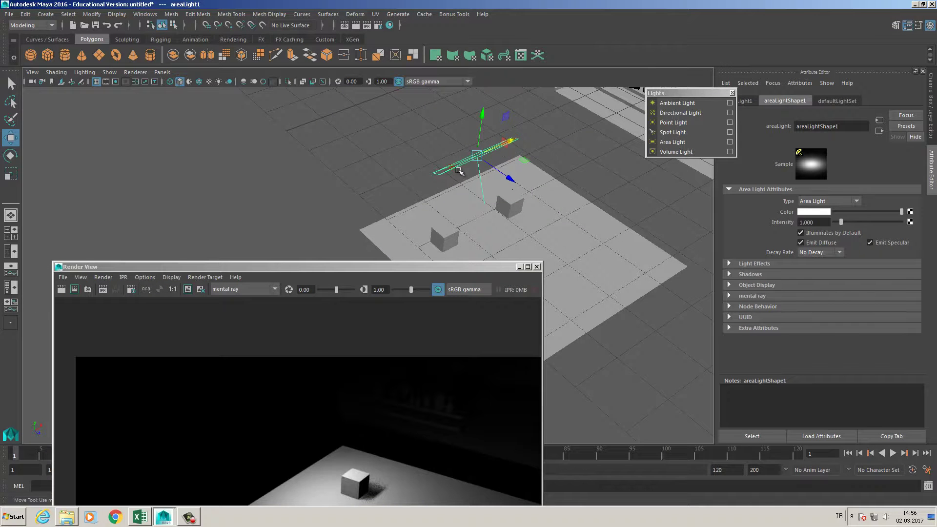
{"action": "left_click_drag", "start_coordinate": [513, 141], "coordinate": [486, 152]}
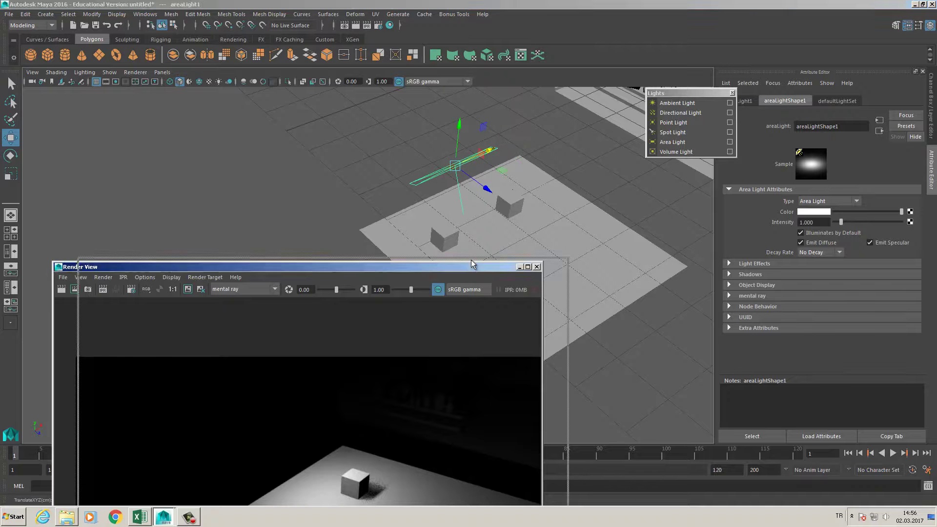
{"action": "left_click_drag", "start_coordinate": [494, 268], "coordinate": [590, 223]}
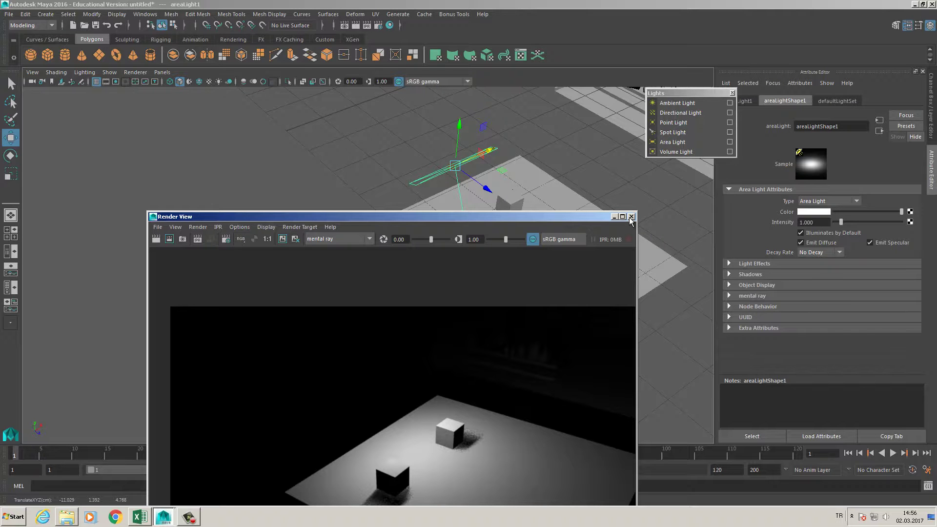
{"action": "left_click_drag", "start_coordinate": [518, 221], "coordinate": [450, 341]}
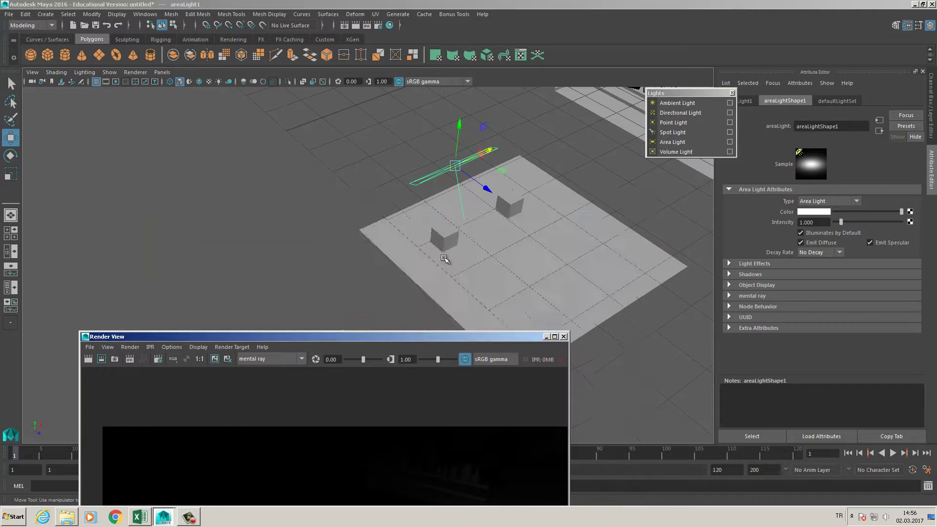
Reposition the area light farther along the plane's edge, toward the plane's outer corner.
{"action": "left_click_drag", "start_coordinate": [444, 256], "coordinate": [429, 192], "text": "alt"}
{"action": "right_click_drag", "start_coordinate": [430, 192], "coordinate": [515, 146], "text": "alt"}
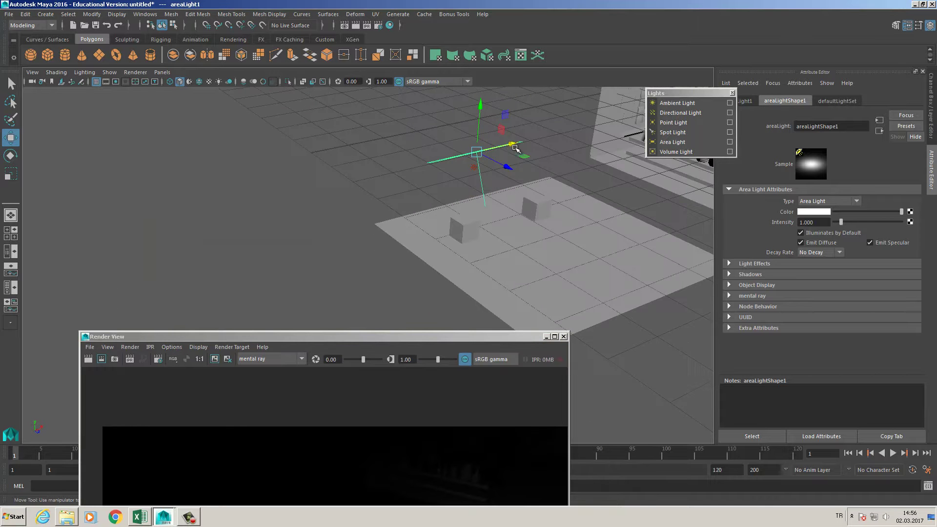
{"action": "left_click_drag", "start_coordinate": [515, 147], "coordinate": [429, 203]}
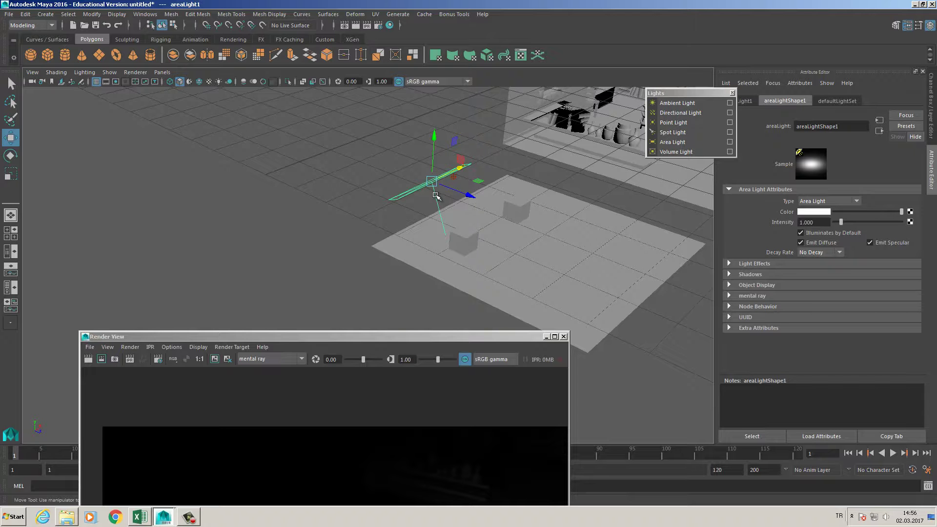
Delete both the area light and the point light, and close the Render View.
{"action": "left_click_drag", "start_coordinate": [432, 205], "coordinate": [357, 223], "text": "alt"}
{"action": "right_click_drag", "start_coordinate": [357, 223], "coordinate": [274, 205], "text": "alt"}
{"action": "left_click_drag", "start_coordinate": [278, 159], "coordinate": [434, 224]}
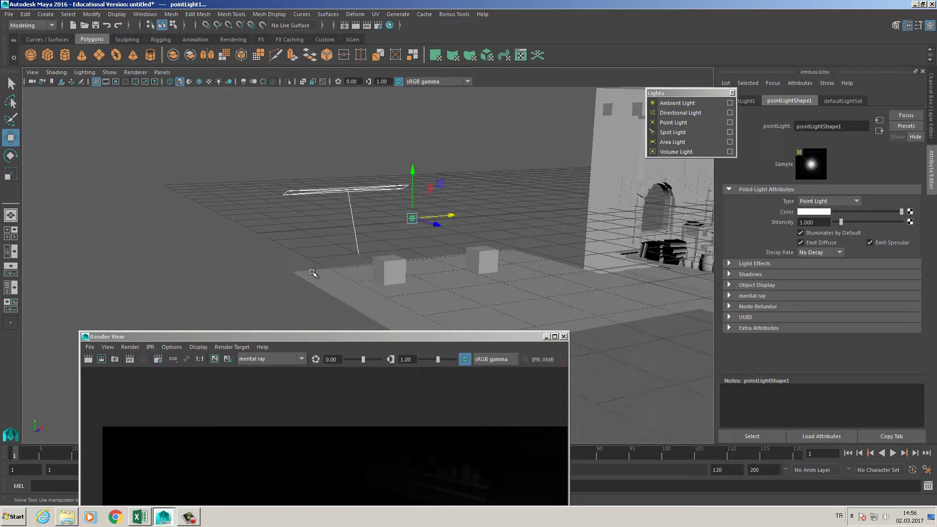
{"action": "key", "text": "Delete"}
{"action": "left_click", "coordinate": [563, 336]}
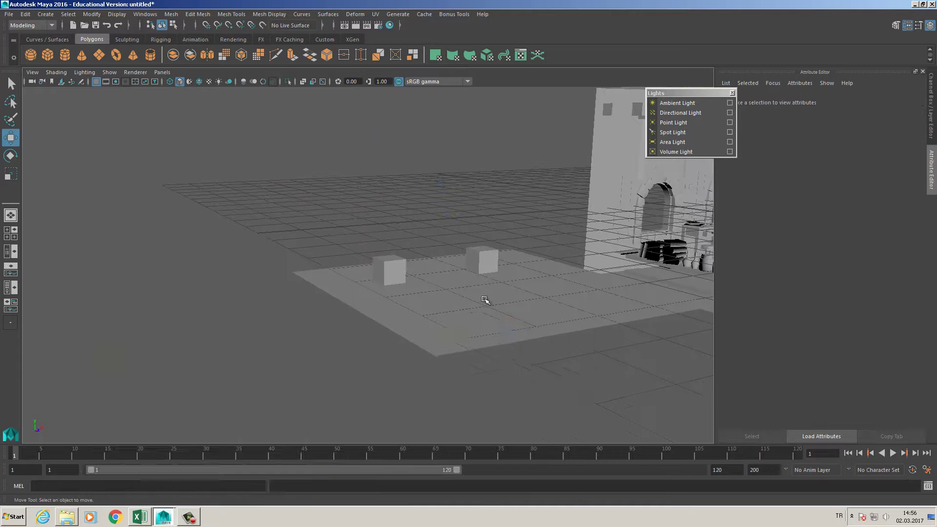
Delete the two test cubes together with the plane beneath them.
{"action": "scroll", "coordinate": [349, 229], "scroll_direction": "down", "scroll_amount": 1}
{"action": "left_click_drag", "start_coordinate": [350, 230], "coordinate": [478, 315]}
{"action": "key", "text": "Delete"}
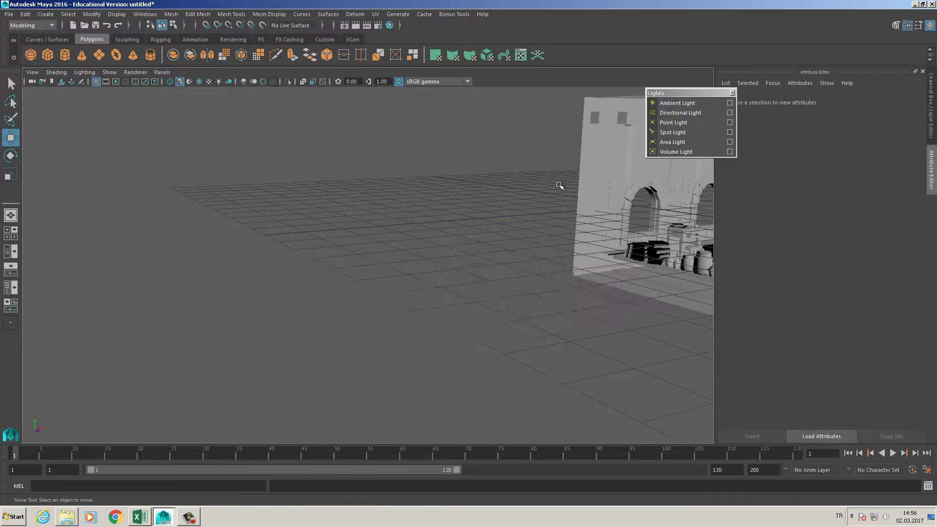
Create a spot light at the scene's origin and rotate it so its cone aims downward into the room.
{"action": "left_click_drag", "start_coordinate": [559, 184], "coordinate": [449, 236], "text": "alt"}
{"action": "left_click", "coordinate": [681, 134]}
{"action": "left_click_drag", "start_coordinate": [506, 243], "coordinate": [414, 232], "text": "alt"}
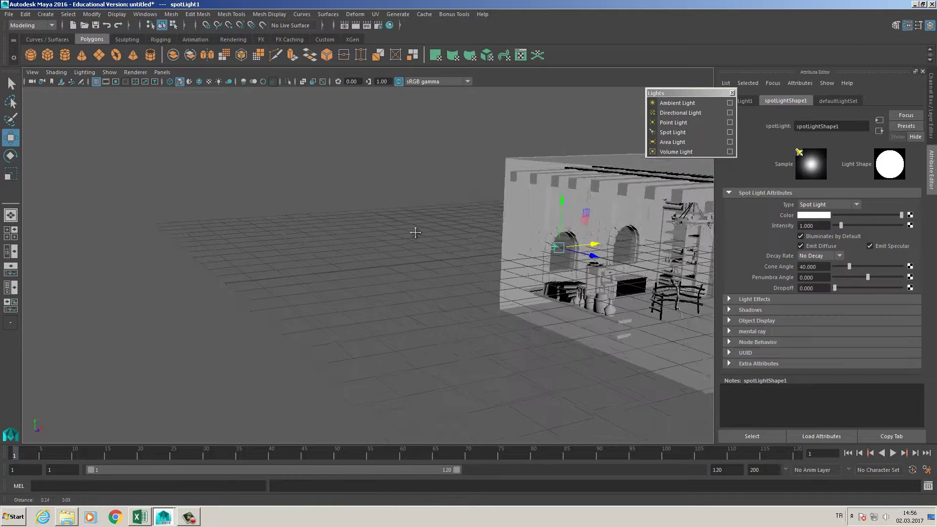
{"action": "middle_click_drag", "start_coordinate": [610, 249], "coordinate": [518, 252], "text": "alt"}
{"action": "key", "text": "e"}
{"action": "left_click_drag", "start_coordinate": [505, 230], "coordinate": [265, 161]}
{"action": "key", "text": "w"}
Move the spot light above the open floor area beyond the curved wooden railing.
{"action": "left_click_drag", "start_coordinate": [390, 276], "coordinate": [488, 279], "text": "alt"}
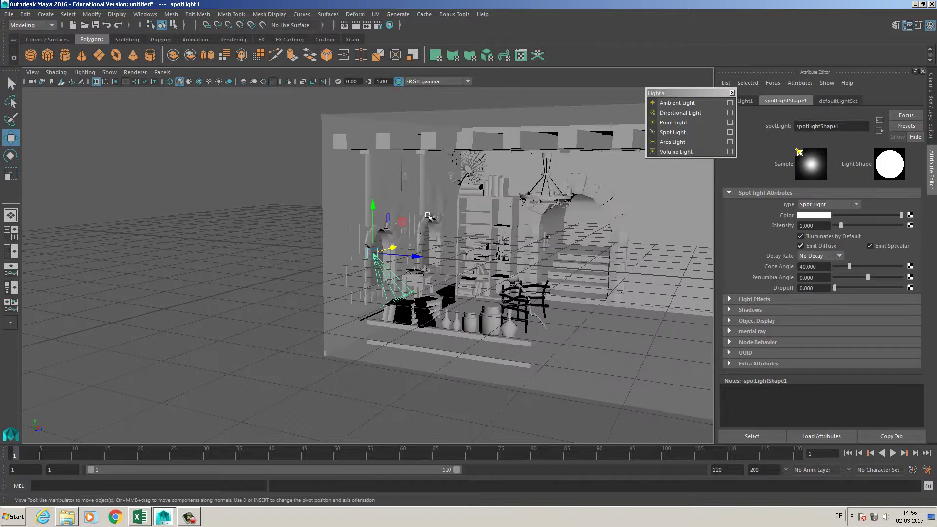
{"action": "left_click_drag", "start_coordinate": [405, 219], "coordinate": [593, 289]}
{"action": "middle_click_drag", "start_coordinate": [450, 212], "coordinate": [566, 340], "text": "alt"}
{"action": "right_click_drag", "start_coordinate": [566, 340], "coordinate": [580, 352], "text": "alt"}
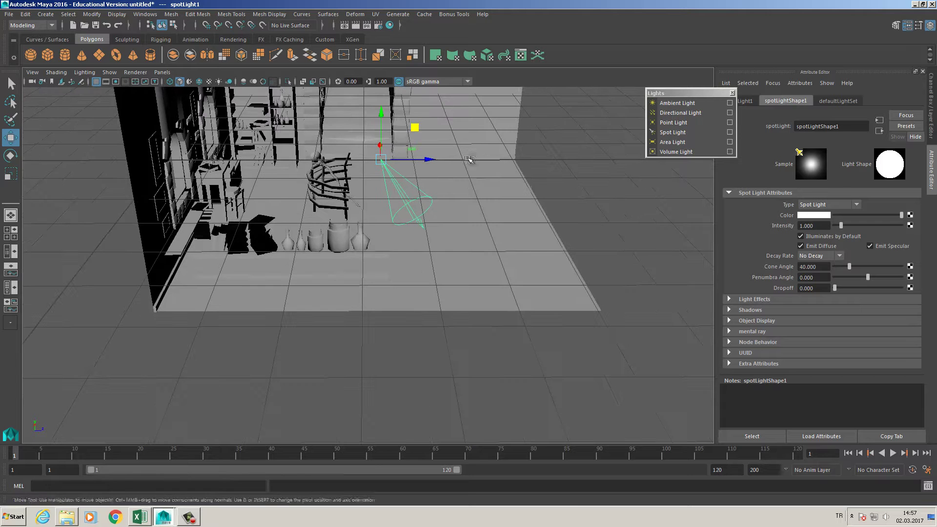
Render the perspective view with mental ray, examine the spot light's pool on the floor, and close the Render View.
{"action": "left_click", "coordinate": [363, 26]}
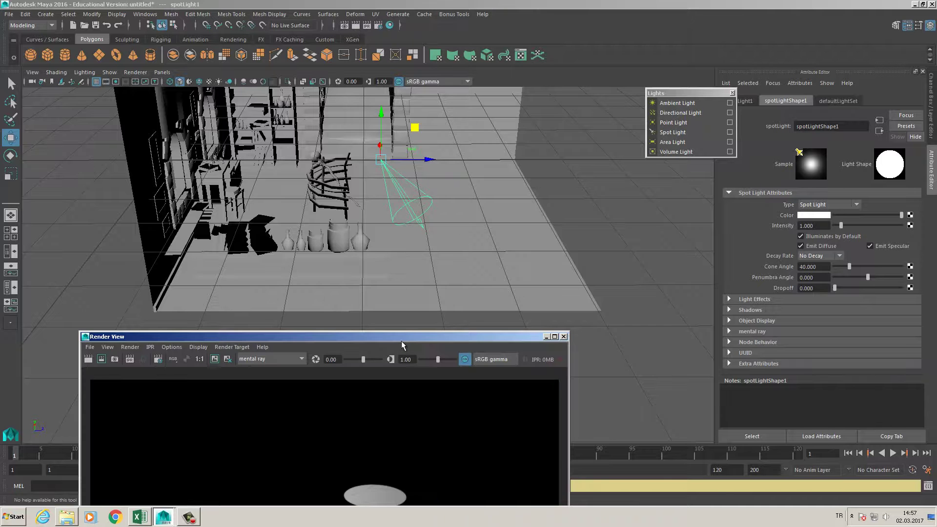
{"action": "left_click_drag", "start_coordinate": [402, 344], "coordinate": [535, 173]}
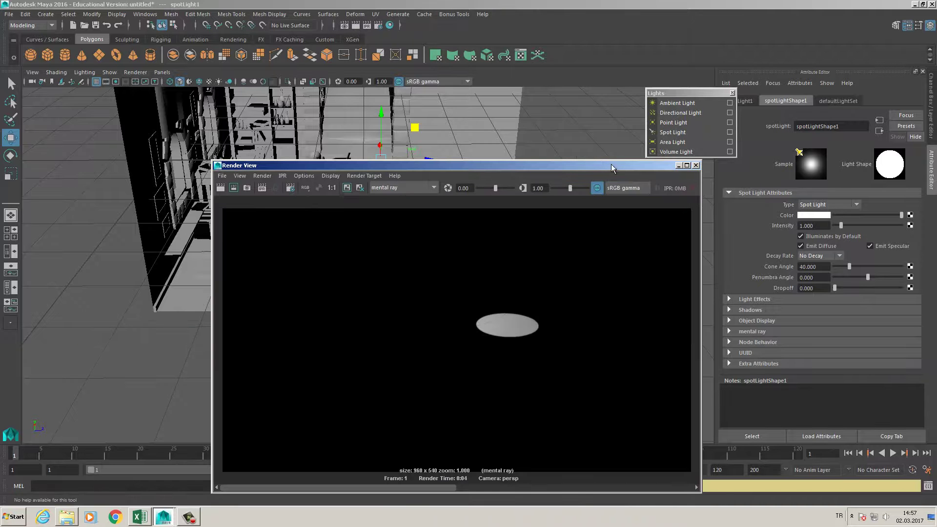
{"action": "left_click_drag", "start_coordinate": [612, 167], "coordinate": [553, 219]}
{"action": "left_click", "coordinate": [570, 225]}
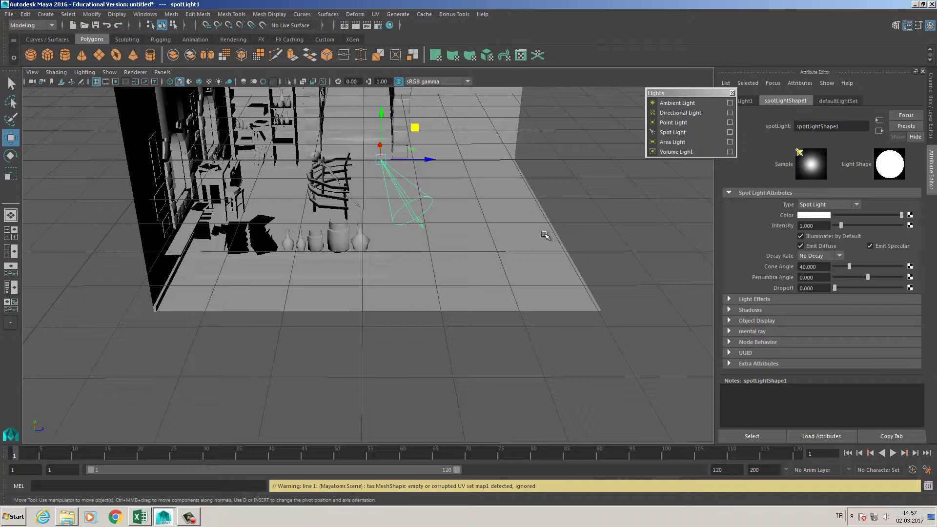
Delete the spot light from the room.
{"action": "left_click_drag", "start_coordinate": [434, 208], "coordinate": [429, 244], "text": "alt"}
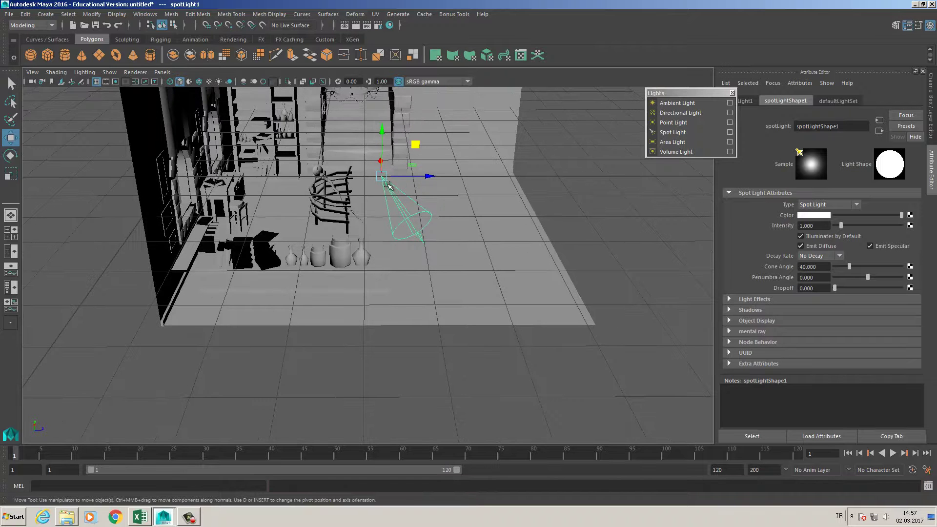
{"action": "left_click_drag", "start_coordinate": [380, 176], "coordinate": [383, 176]}
{"action": "key", "text": "Delete"}
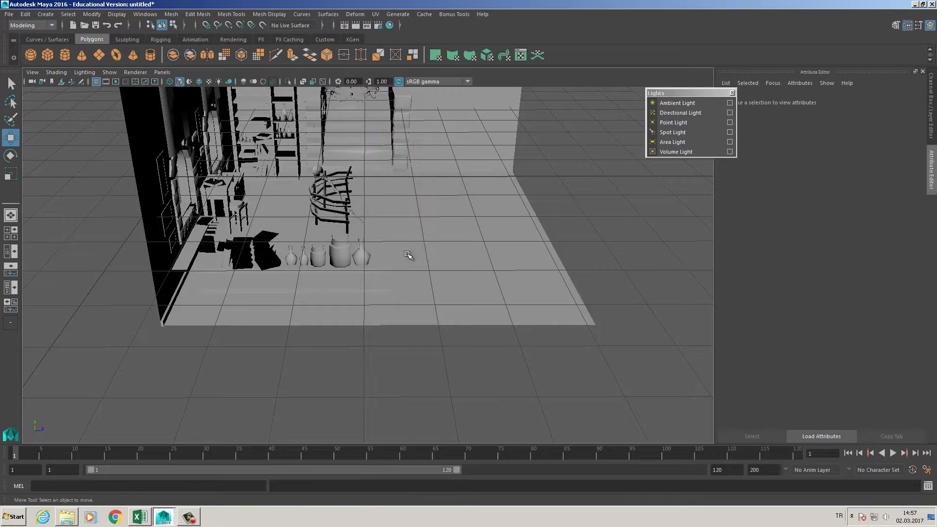
Create a volume light and slide it across the floor to the curved wooden railing.
{"action": "left_click_drag", "start_coordinate": [663, 171], "coordinate": [617, 207], "text": "alt"}
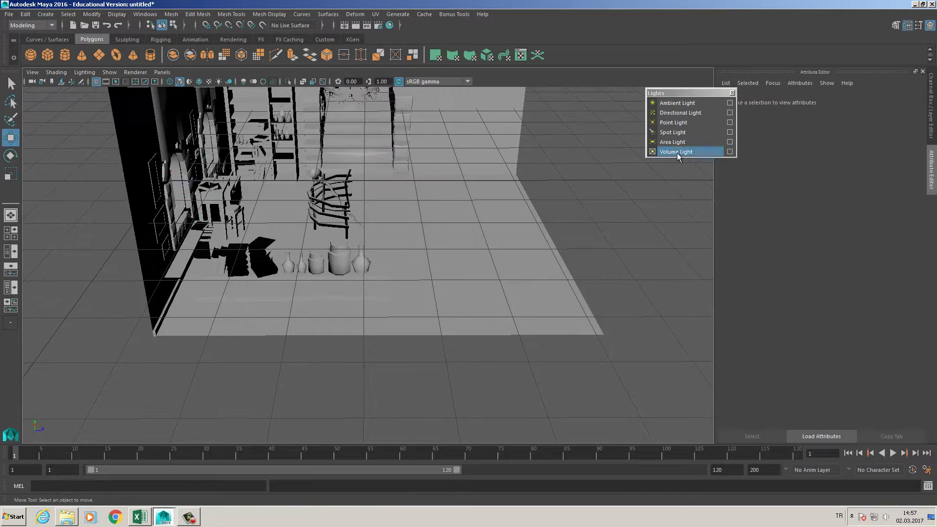
{"action": "left_click", "coordinate": [677, 153]}
{"action": "left_click_drag", "start_coordinate": [498, 236], "coordinate": [384, 246], "text": "alt"}
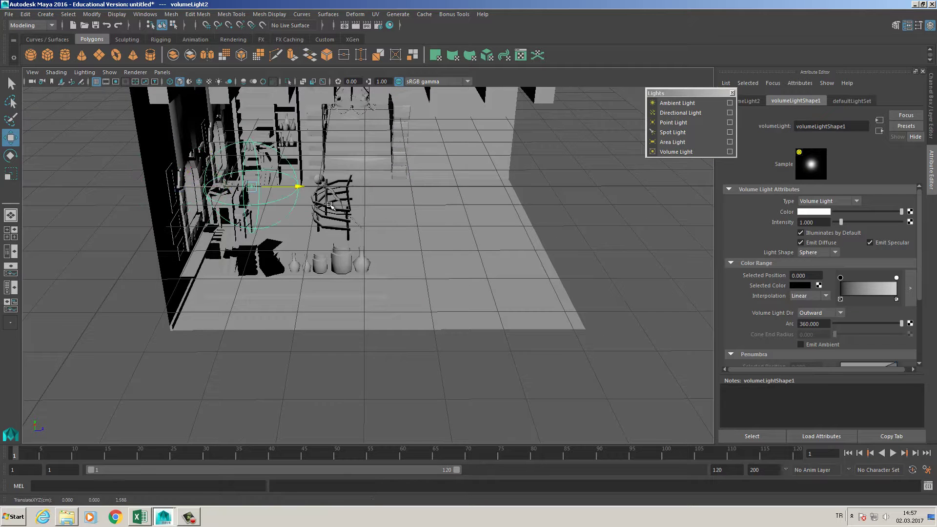
{"action": "left_click_drag", "start_coordinate": [330, 205], "coordinate": [295, 247]}
{"action": "middle_click_drag", "start_coordinate": [244, 249], "coordinate": [127, 251], "text": "alt"}
Scale the volume light's sphere up uniformly and frame it in the view.
{"action": "mouse_move", "coordinate": [439, 278]}
{"action": "left_mouse_down", "text": "alt"}
{"action": "mouse_move", "coordinate": [519, 286]}
{"action": "mouse_move", "coordinate": [432, 282]}
{"action": "left_mouse_up", "text": "alt"}
{"action": "key", "text": "r"}
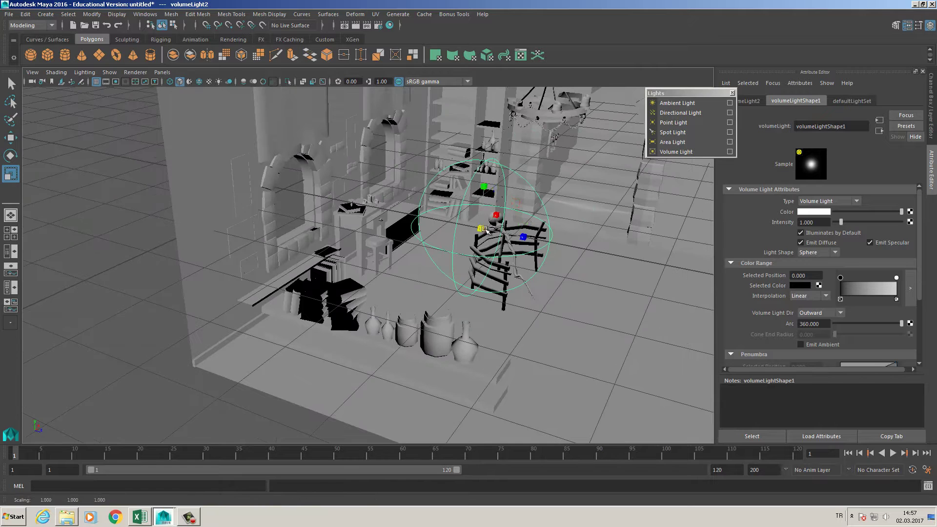
{"action": "left_click_drag", "start_coordinate": [484, 229], "coordinate": [391, 257]}
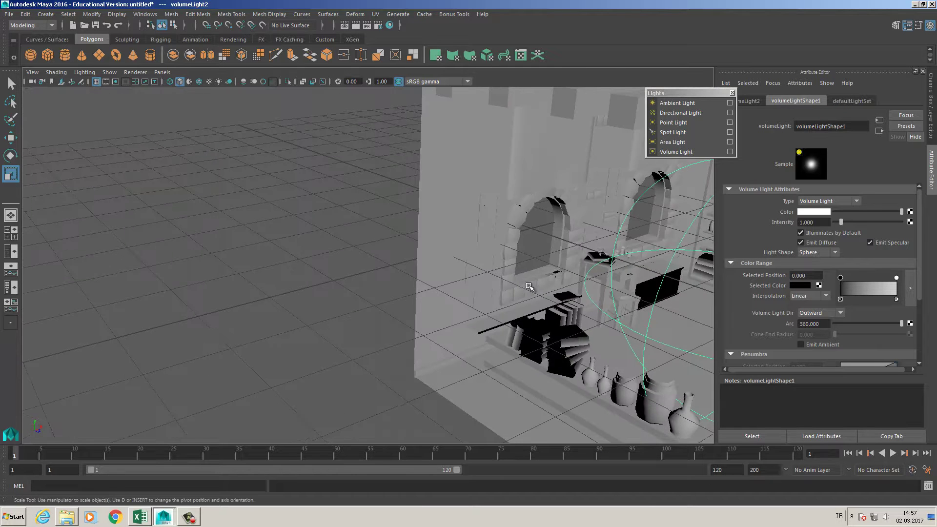
{"action": "key", "text": "f"}
{"action": "left_click_drag", "start_coordinate": [493, 281], "coordinate": [520, 250], "text": "alt"}
Move the volume light to the open floor beside the stairs, then lower it to about -1.12 in Y.
{"action": "key", "text": "w"}
{"action": "left_click_drag", "start_coordinate": [409, 258], "coordinate": [570, 293], "text": "alt"}
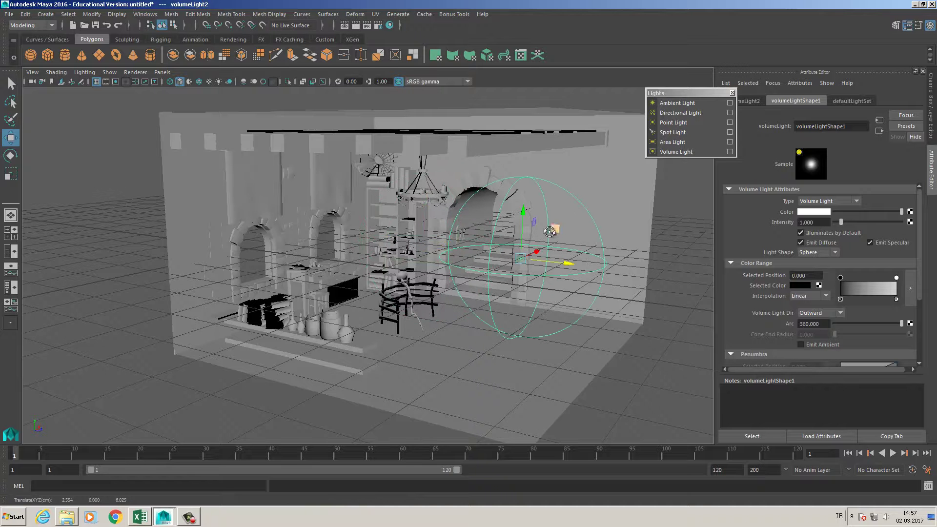
{"action": "mouse_move", "coordinate": [551, 232]}
{"action": "left_mouse_down", "text": "alt"}
{"action": "mouse_move", "coordinate": [487, 233]}
{"action": "mouse_move", "coordinate": [562, 231]}
{"action": "left_mouse_up", "text": "alt"}
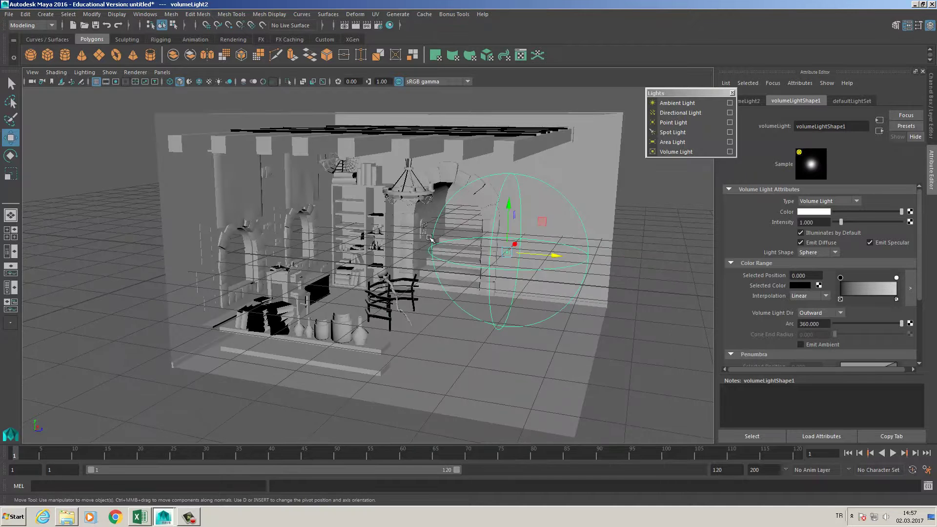
{"action": "right_click_drag", "start_coordinate": [493, 289], "coordinate": [483, 242], "text": "alt"}
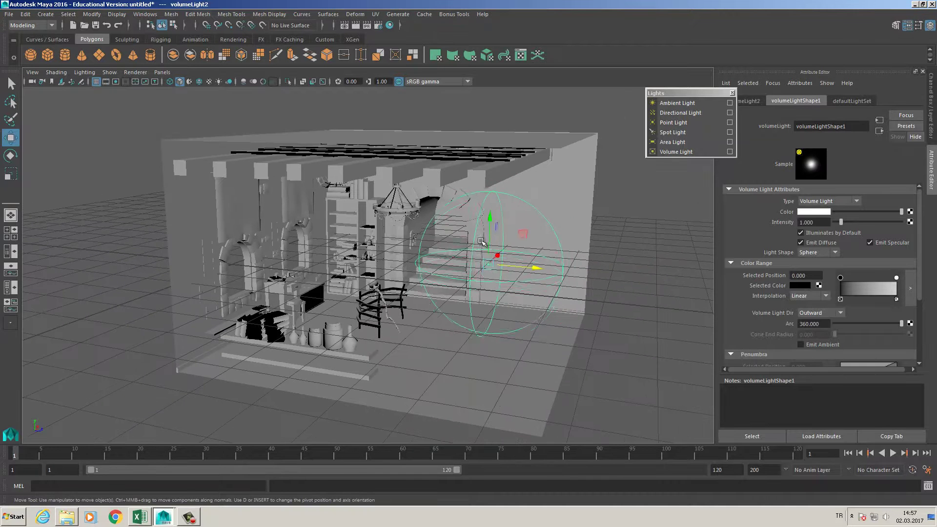
{"action": "left_click_drag", "start_coordinate": [489, 215], "coordinate": [486, 264]}
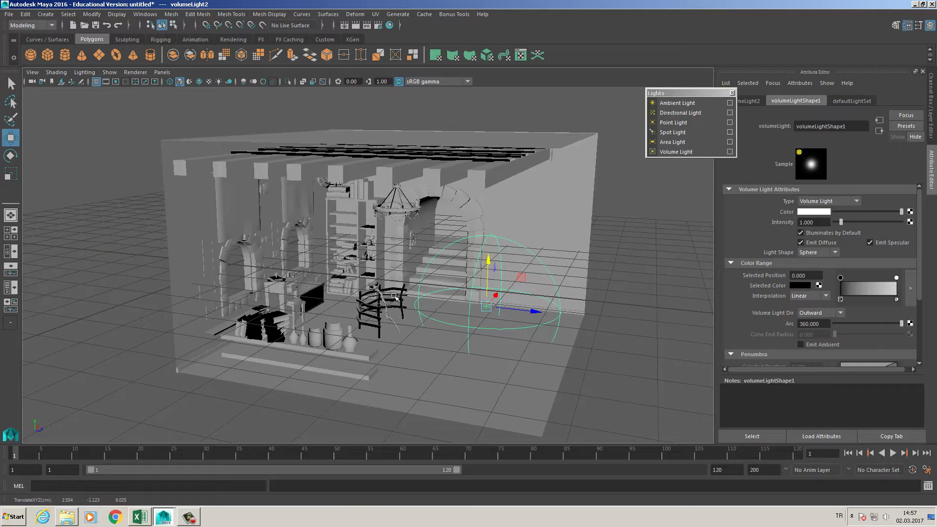
Render the room to check the volume light's falloff on the floor, then close the Render View.
{"action": "left_click", "coordinate": [357, 26]}
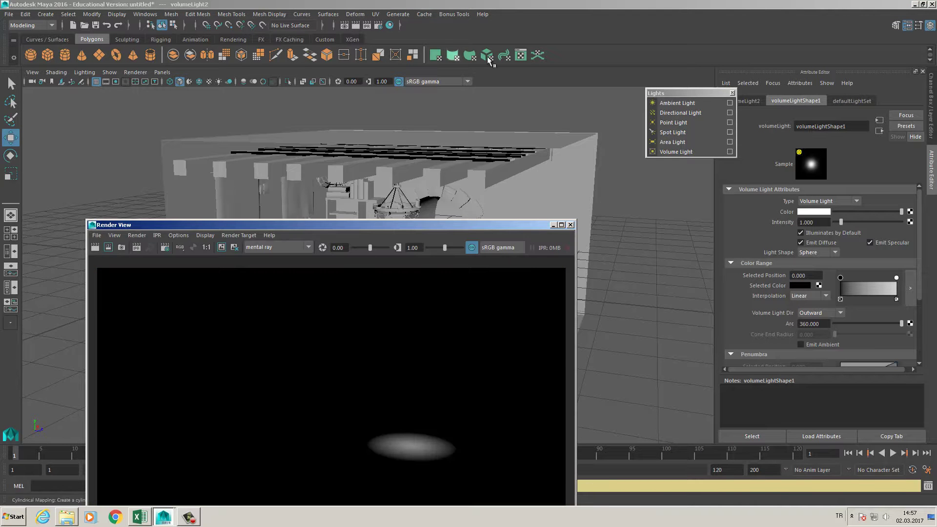
{"action": "left_click", "coordinate": [570, 225]}
Enlarge the volume light's sphere further so it reaches the railing and the foot of the stairs.
{"action": "scroll", "coordinate": [602, 341], "scroll_direction": "up", "scroll_amount": 5}
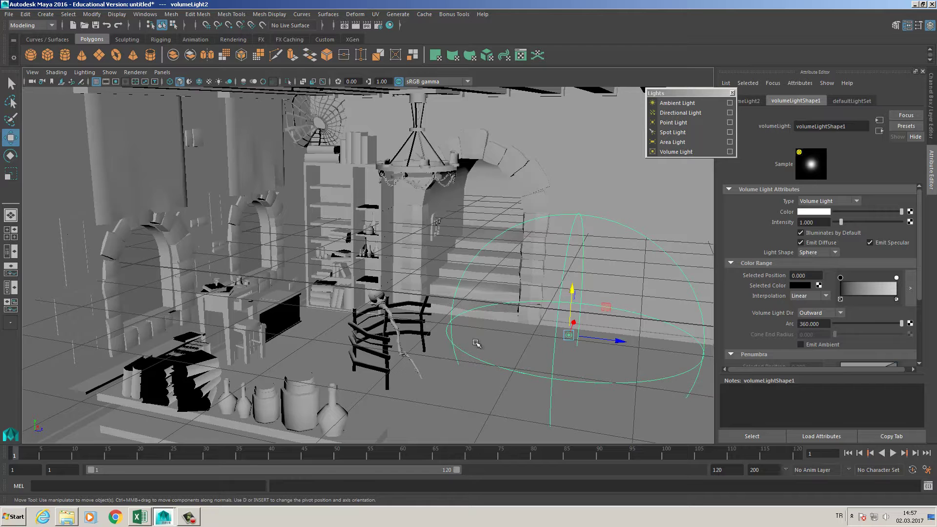
{"action": "right_click_drag", "start_coordinate": [510, 347], "coordinate": [447, 336], "text": "alt"}
{"action": "middle_click_drag", "start_coordinate": [415, 324], "coordinate": [370, 295], "text": "alt"}
{"action": "right_click_drag", "start_coordinate": [370, 295], "coordinate": [348, 295], "text": "alt"}
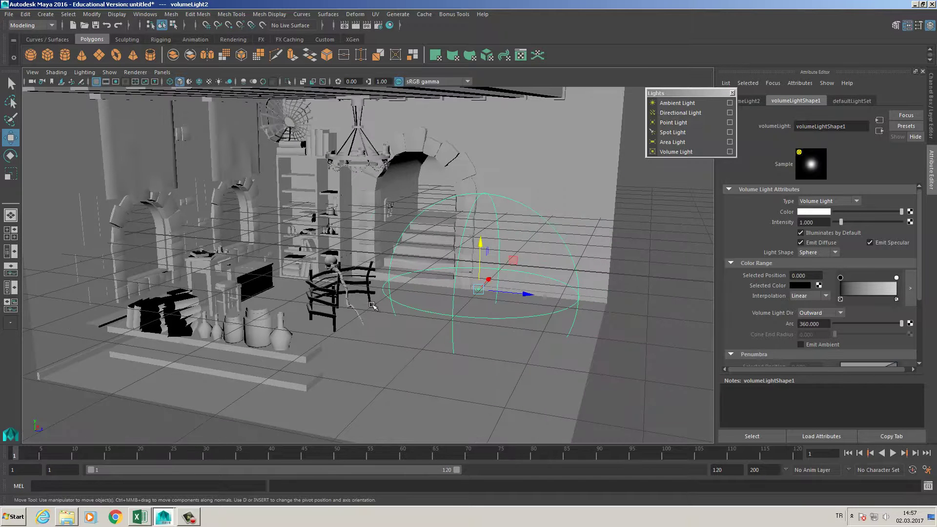
{"action": "key", "text": "r"}
{"action": "left_click_drag", "start_coordinate": [485, 296], "coordinate": [546, 324]}
{"action": "key", "text": "w"}
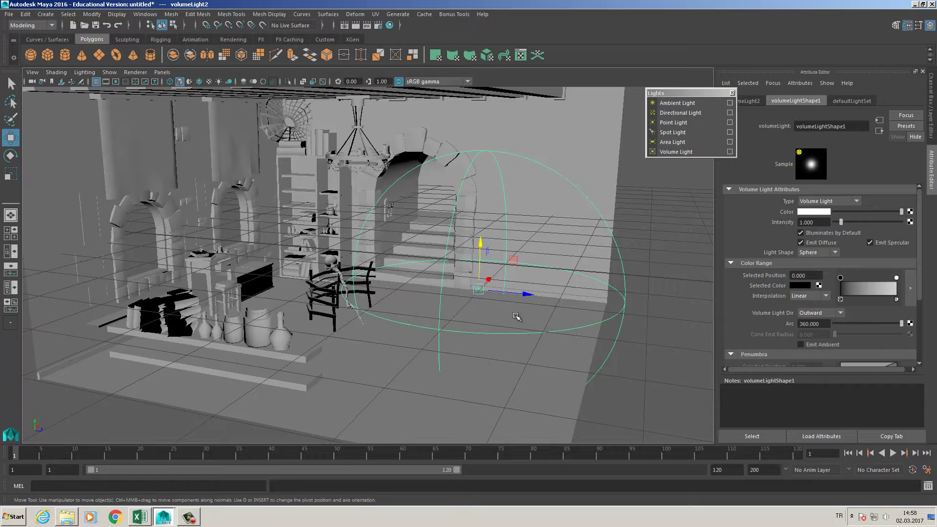
Raise the volume light and move it back into the stone archway over the stairs.
{"action": "left_click_drag", "start_coordinate": [498, 291], "coordinate": [391, 277]}
{"action": "left_click_drag", "start_coordinate": [451, 278], "coordinate": [415, 280], "text": "alt"}
{"action": "left_click_drag", "start_coordinate": [472, 257], "coordinate": [611, 192]}
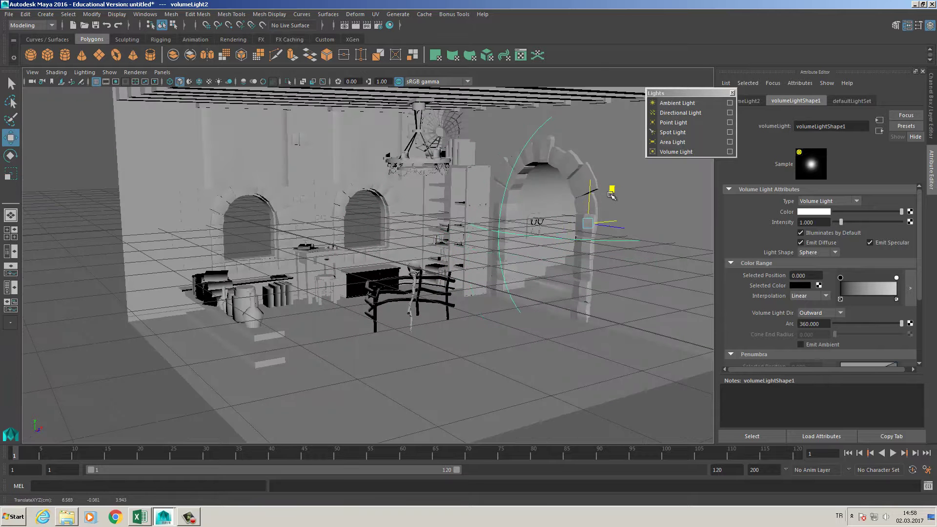
{"action": "left_click_drag", "start_coordinate": [561, 229], "coordinate": [620, 229], "text": "alt"}
{"action": "left_click_drag", "start_coordinate": [473, 244], "coordinate": [459, 220], "text": "alt"}
{"action": "right_click_drag", "start_coordinate": [488, 274], "coordinate": [569, 280], "text": "alt"}
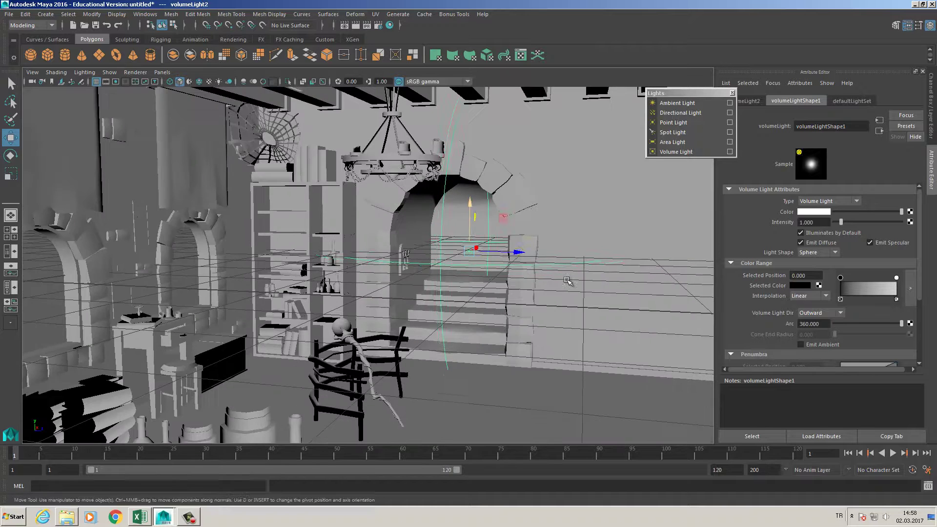
{"action": "key", "text": "r"}
{"action": "left_click_drag", "start_coordinate": [466, 255], "coordinate": [471, 286]}
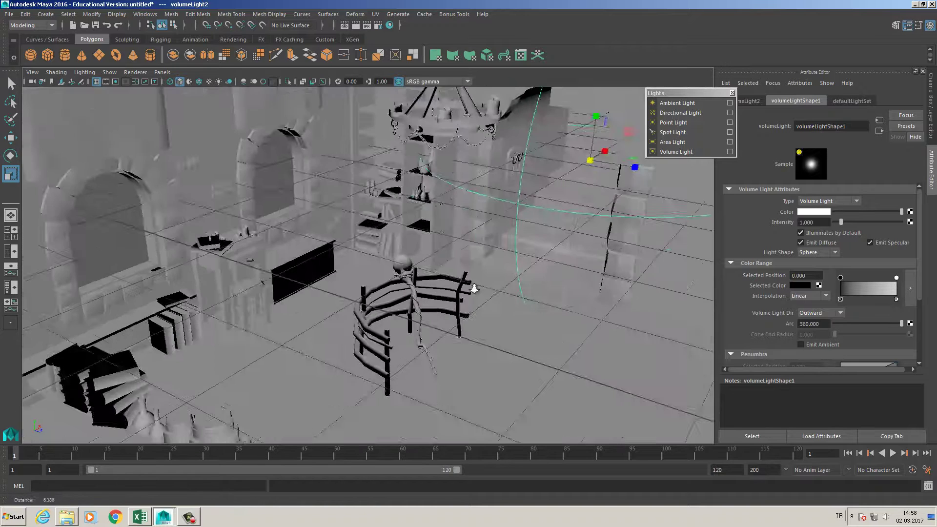
{"action": "middle_click_drag", "start_coordinate": [471, 286], "coordinate": [391, 323], "text": "alt"}
{"action": "left_click_drag", "start_coordinate": [392, 325], "coordinate": [446, 227], "text": "alt"}
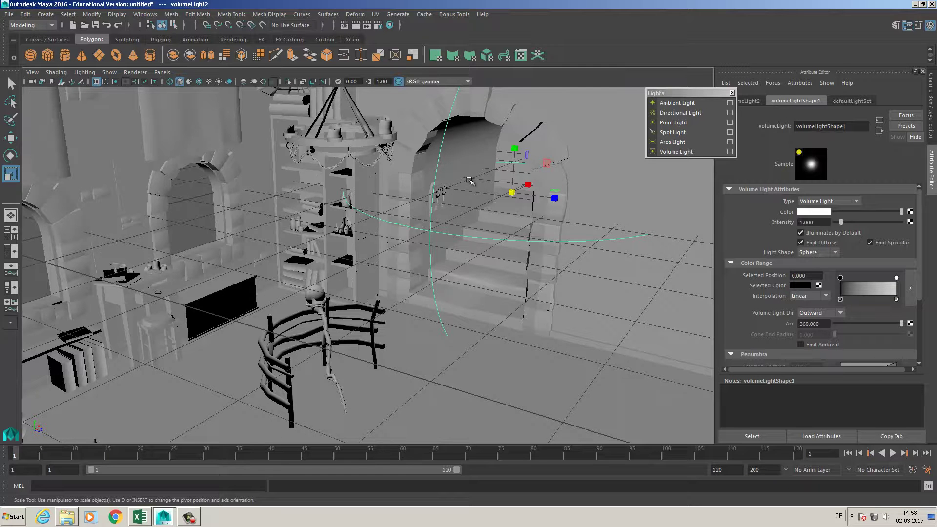
{"action": "middle_click_drag", "start_coordinate": [476, 190], "coordinate": [488, 179], "text": "alt"}
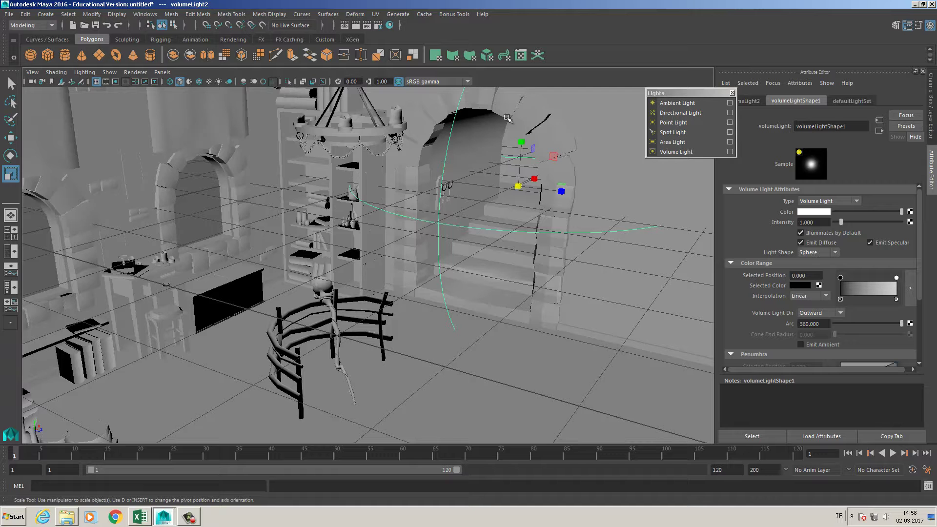
Set the volume light's color to light blue (hue about 219, saturation about 0.72, value 1) and render the stairway.
{"action": "left_click", "coordinate": [815, 212]}
{"action": "left_click_drag", "start_coordinate": [801, 238], "coordinate": [817, 252]}
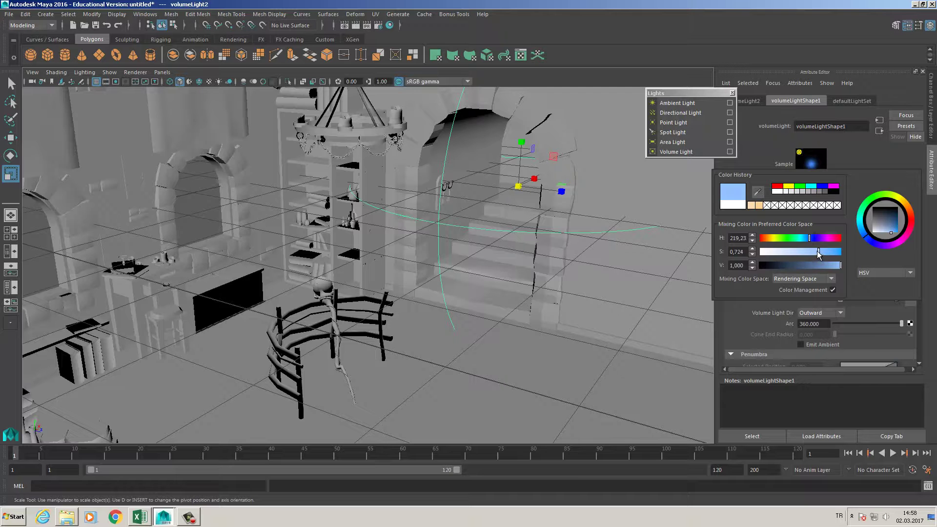
{"action": "left_click", "coordinate": [356, 26]}
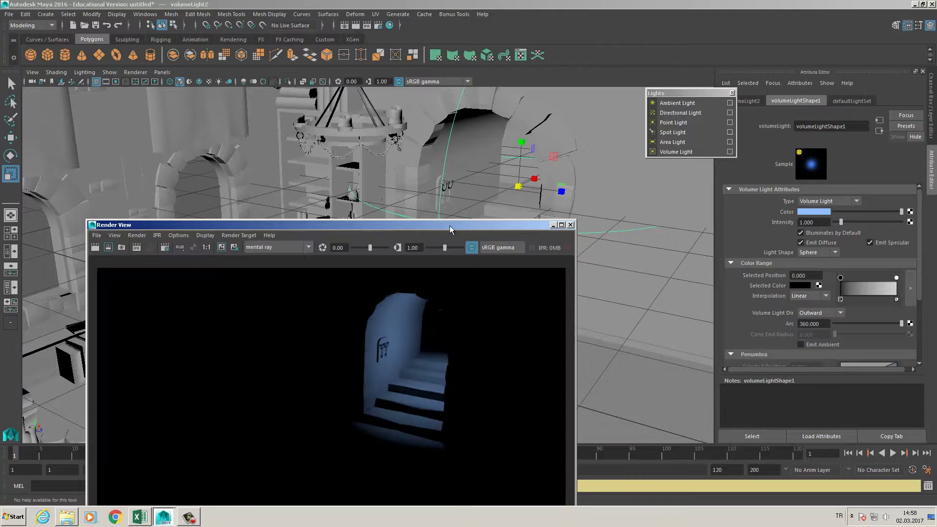
{"action": "left_click_drag", "start_coordinate": [449, 225], "coordinate": [540, 149]}
{"action": "left_click", "coordinate": [592, 194]}
Reselect the volume light and shift it sideways from the stairway toward the arch's outer pillar.
{"action": "left_click", "coordinate": [440, 264]}
{"action": "left_click_drag", "start_coordinate": [439, 264], "coordinate": [374, 207], "text": "alt"}
{"action": "right_click_drag", "start_coordinate": [375, 207], "coordinate": [314, 169], "text": "alt"}
{"action": "mouse_move", "coordinate": [327, 166]}
{"action": "left_mouse_down", "text": "alt"}
{"action": "mouse_move", "coordinate": [502, 173]}
{"action": "mouse_move", "coordinate": [328, 163]}
{"action": "left_mouse_up", "text": "alt"}
{"action": "right_click_drag", "start_coordinate": [328, 163], "coordinate": [630, 262], "text": "alt"}
{"action": "middle_click_drag", "start_coordinate": [467, 228], "coordinate": [452, 236], "text": "alt"}
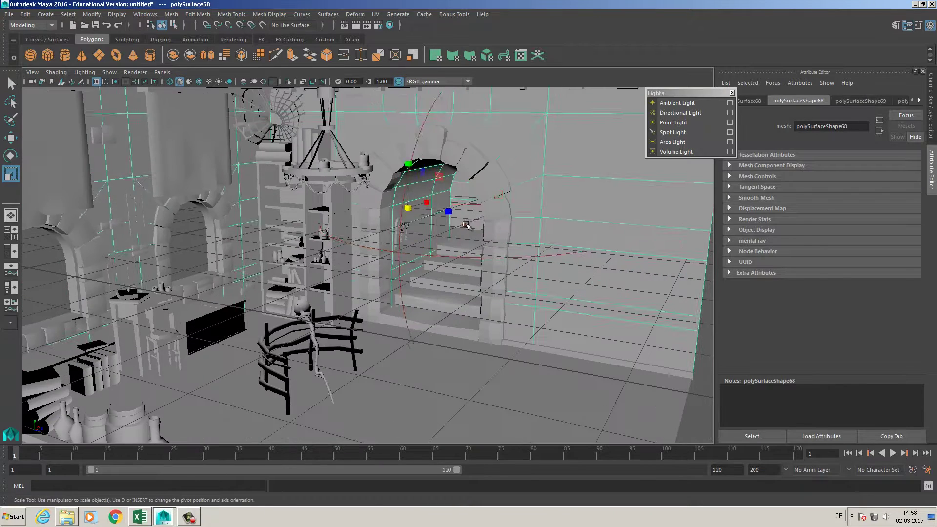
{"action": "left_click", "coordinate": [466, 225]}
{"action": "key", "text": "w"}
{"action": "left_click_drag", "start_coordinate": [483, 219], "coordinate": [560, 242]}
{"action": "key", "text": "r"}
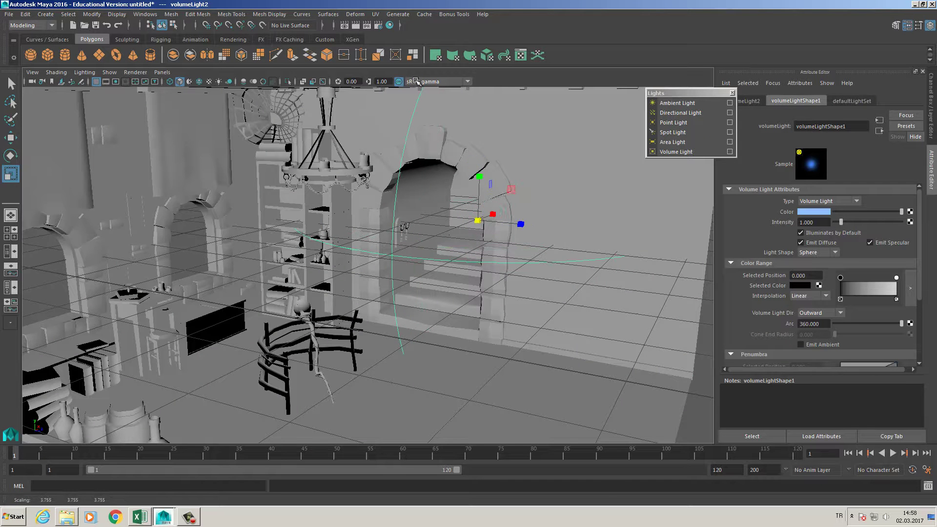
Render the stairway again with the shifted blue volume light, inspect the image, and minimize the Render View.
{"action": "left_click", "coordinate": [357, 25]}
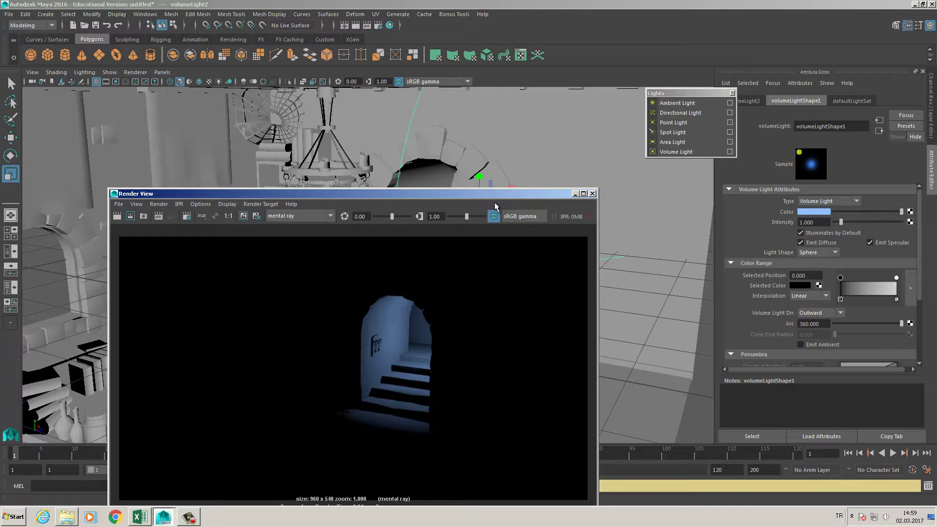
{"action": "mouse_move", "coordinate": [471, 197]}
{"action": "left_mouse_down"}
{"action": "mouse_move", "coordinate": [465, 188]}
{"action": "mouse_move", "coordinate": [482, 184]}
{"action": "left_mouse_up"}
{"action": "left_click_drag", "start_coordinate": [382, 181], "coordinate": [429, 127]}
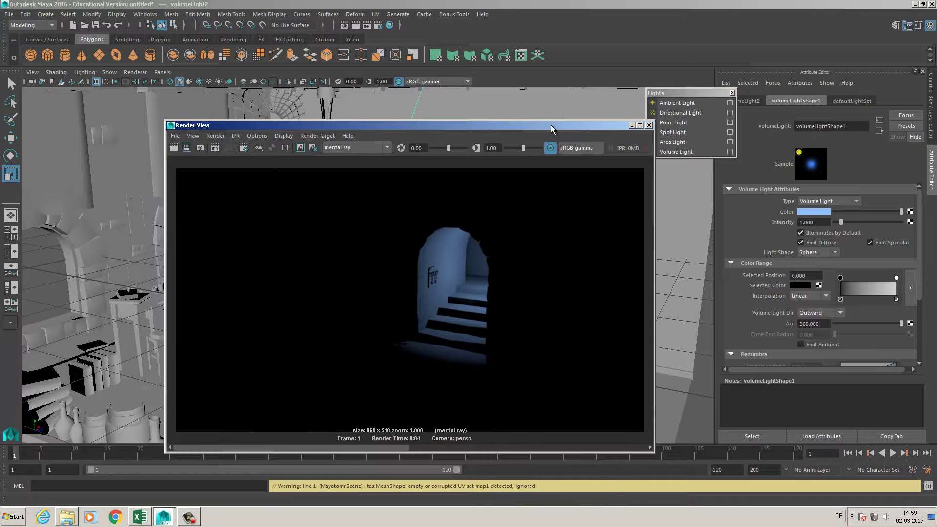
{"action": "left_click_drag", "start_coordinate": [578, 127], "coordinate": [563, 126]}
{"action": "left_click", "coordinate": [633, 125]}
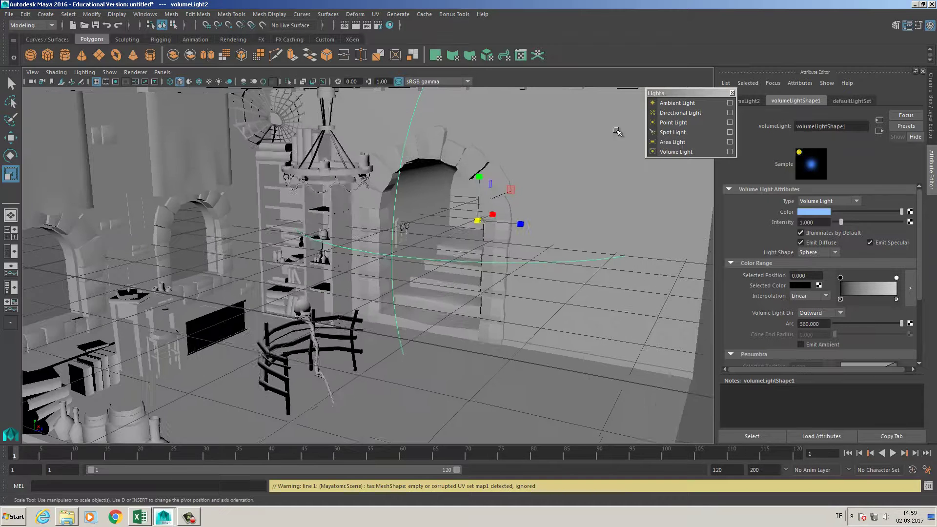
{"action": "right_click_drag", "start_coordinate": [497, 188], "coordinate": [419, 195], "text": "alt"}
{"action": "left_click_drag", "start_coordinate": [419, 195], "coordinate": [478, 205], "text": "alt"}
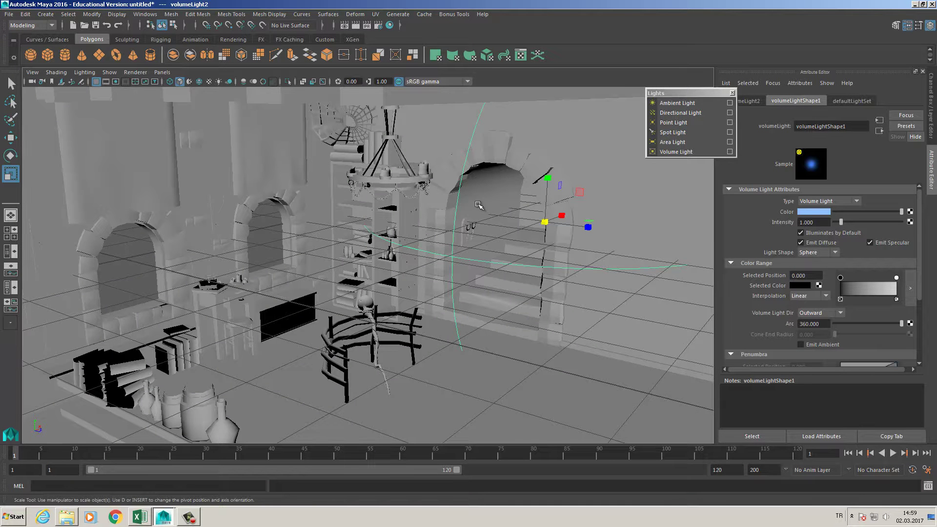
{"action": "left_click_drag", "start_coordinate": [529, 239], "coordinate": [469, 237], "text": "alt"}
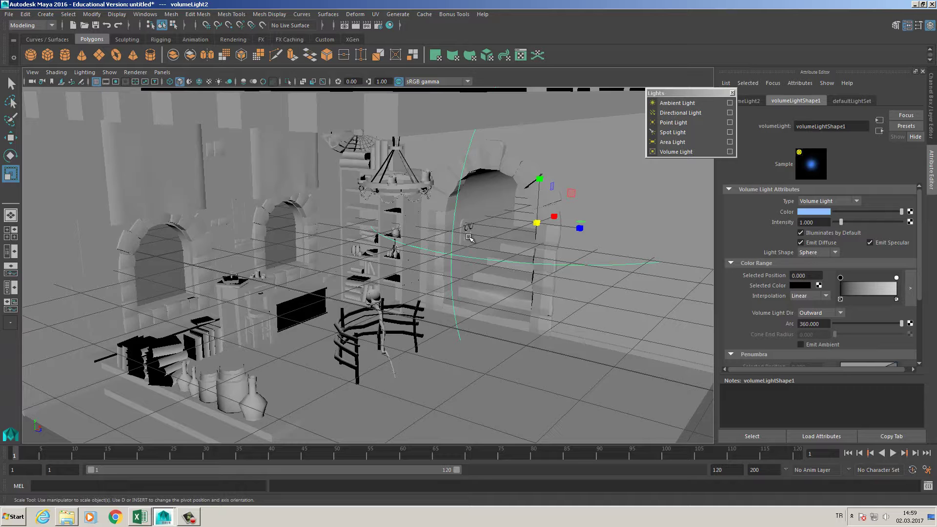
{"action": "scroll", "coordinate": [495, 235], "scroll_direction": "up", "scroll_amount": 2}
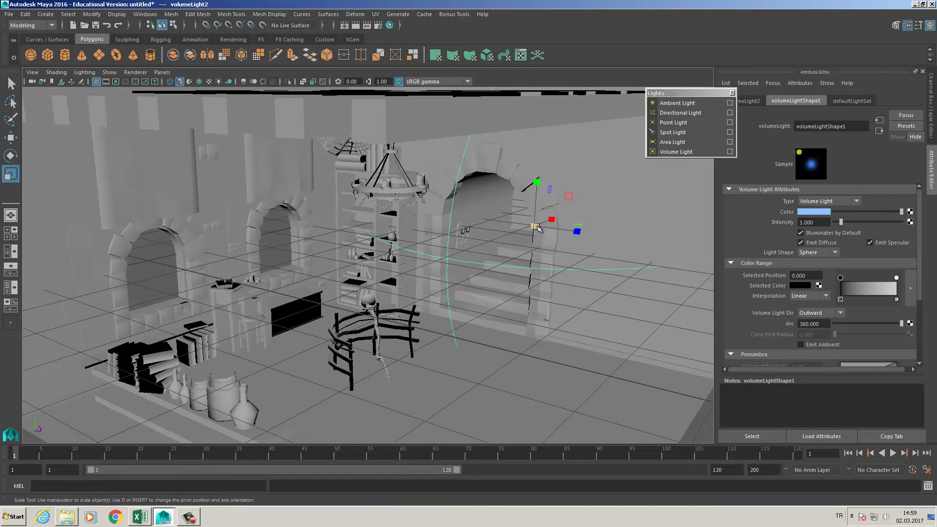
Adjust the blue volume light's scale slightly and nudge it sideways near the stairway arch's outer pillar.
{"action": "left_click_drag", "start_coordinate": [536, 225], "coordinate": [541, 226]}
{"action": "key", "text": "w"}
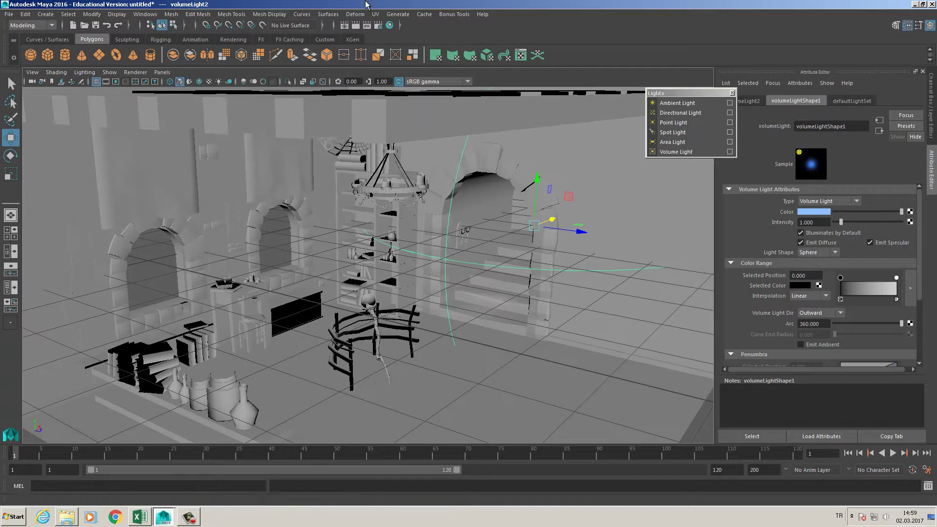
{"action": "scroll", "coordinate": [464, 230], "scroll_direction": "down", "scroll_amount": 3}
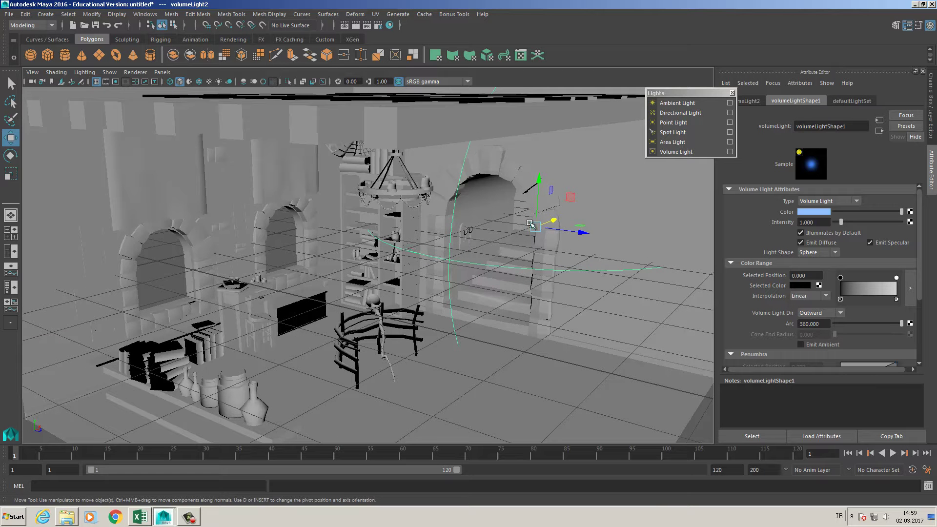
{"action": "left_click_drag", "start_coordinate": [553, 220], "coordinate": [555, 220]}
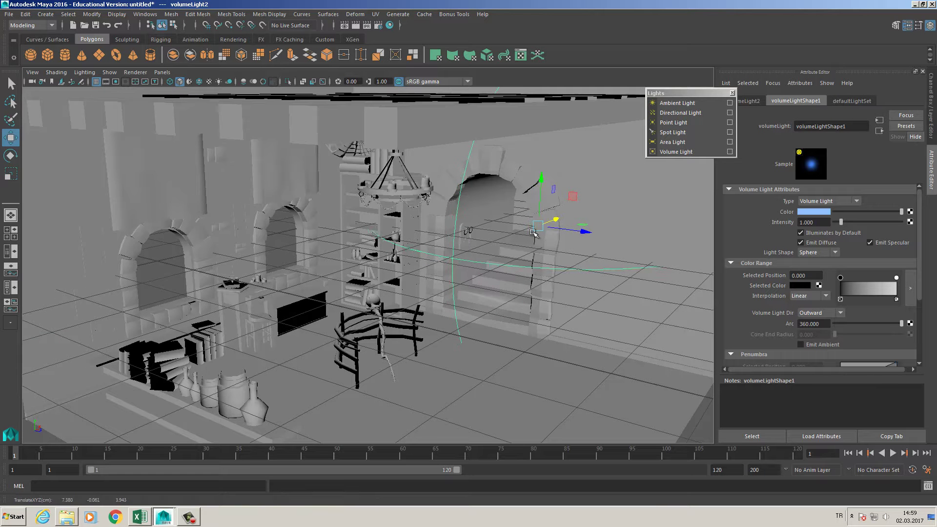
Create another volume light and place it on the candles standing on the desk between the windows.
{"action": "left_click", "coordinate": [666, 151]}
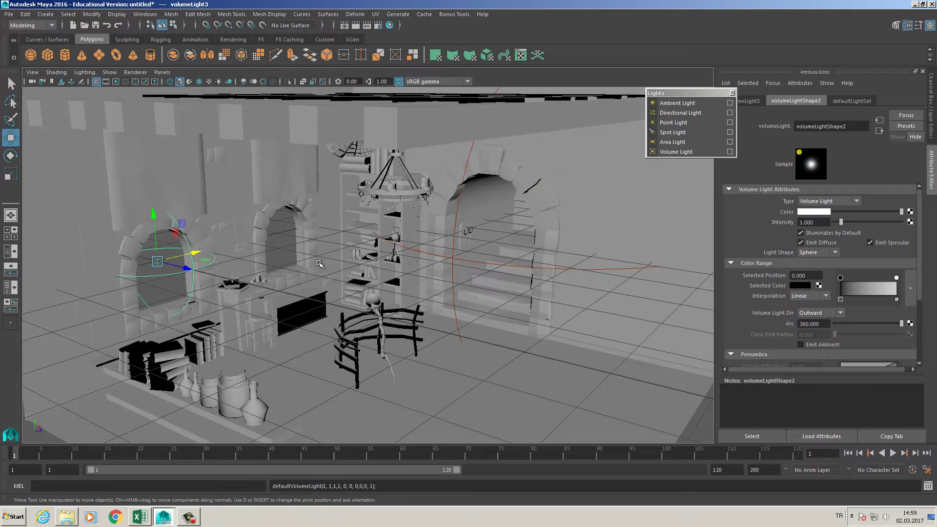
{"action": "left_click_drag", "start_coordinate": [188, 268], "coordinate": [268, 289]}
{"action": "mouse_move", "coordinate": [269, 289]}
{"action": "left_mouse_down", "text": "alt"}
{"action": "mouse_move", "coordinate": [283, 307]}
{"action": "mouse_move", "coordinate": [269, 299]}
{"action": "left_mouse_up", "text": "alt"}
{"action": "scroll", "coordinate": [269, 299], "scroll_direction": "down", "scroll_amount": 5}
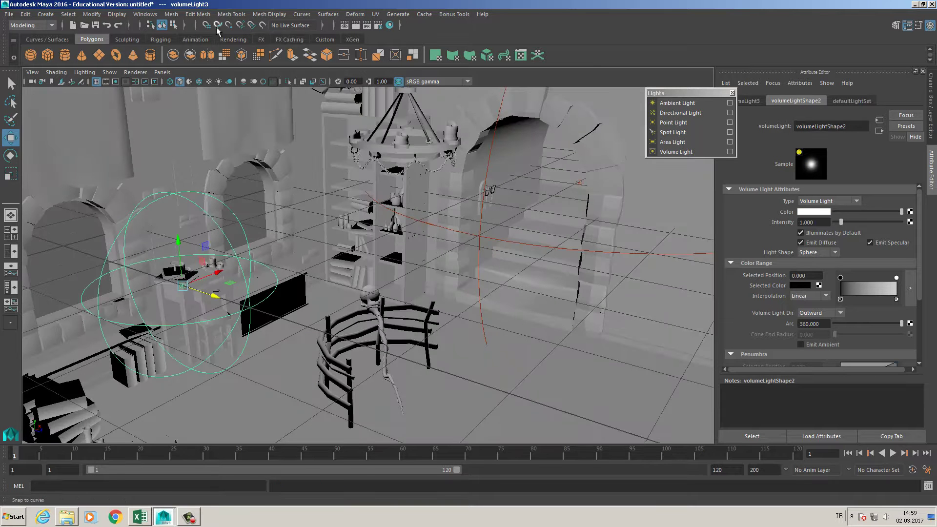
{"action": "left_click_drag", "start_coordinate": [182, 285], "coordinate": [212, 259]}
{"action": "left_click", "coordinate": [229, 24]}
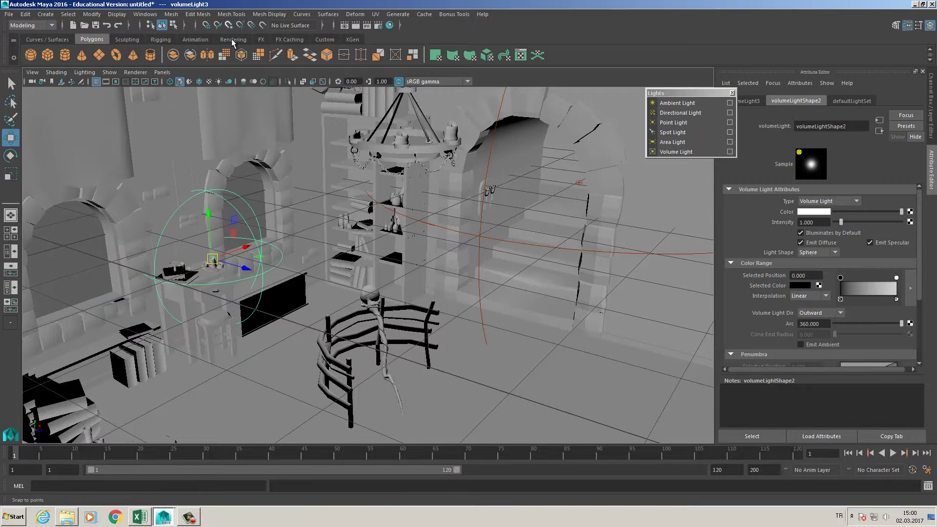
Raise the new volume light to just above the wick of the tallest desk candle.
{"action": "key", "text": "f"}
{"action": "scroll", "coordinate": [613, 328], "scroll_direction": "up", "scroll_amount": 5}
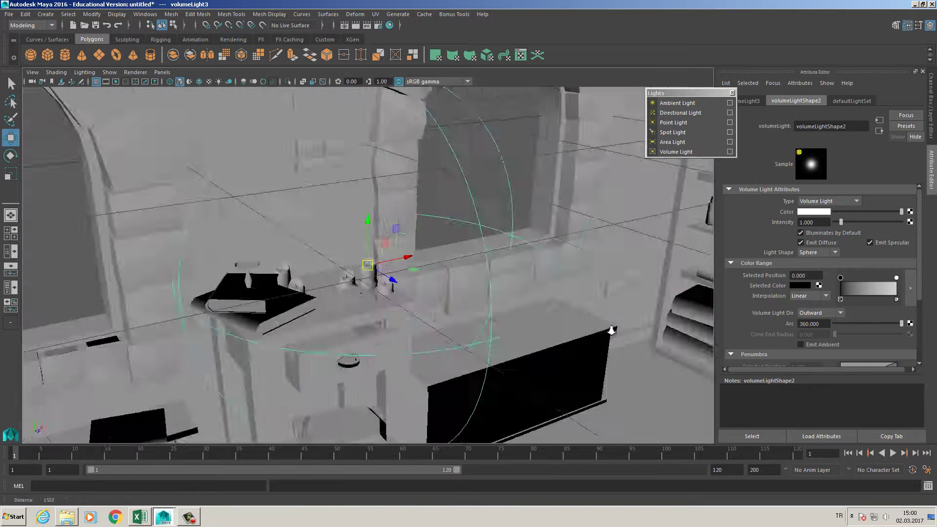
{"action": "left_click_drag", "start_coordinate": [375, 225], "coordinate": [372, 211]}
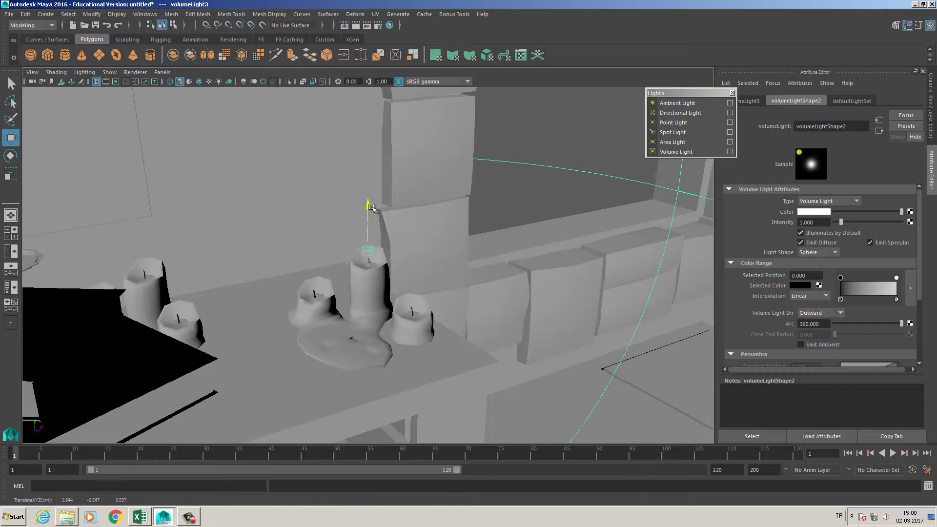
Scale the candle's volume light up uniformly to about 1.24 times its size.
{"action": "right_click_drag", "start_coordinate": [496, 243], "coordinate": [271, 239], "text": "alt"}
{"action": "left_click_drag", "start_coordinate": [272, 238], "coordinate": [344, 269], "text": "alt"}
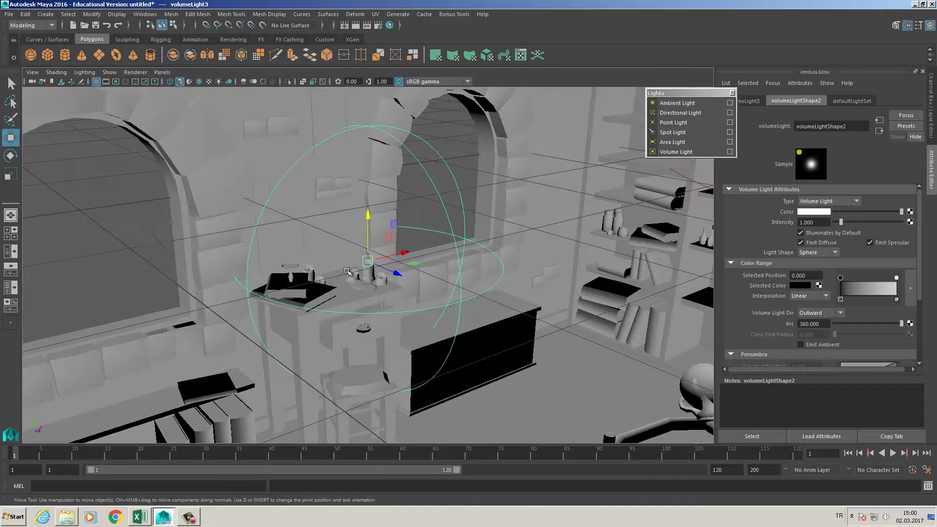
{"action": "left_click_drag", "start_coordinate": [432, 278], "coordinate": [323, 266], "text": "alt"}
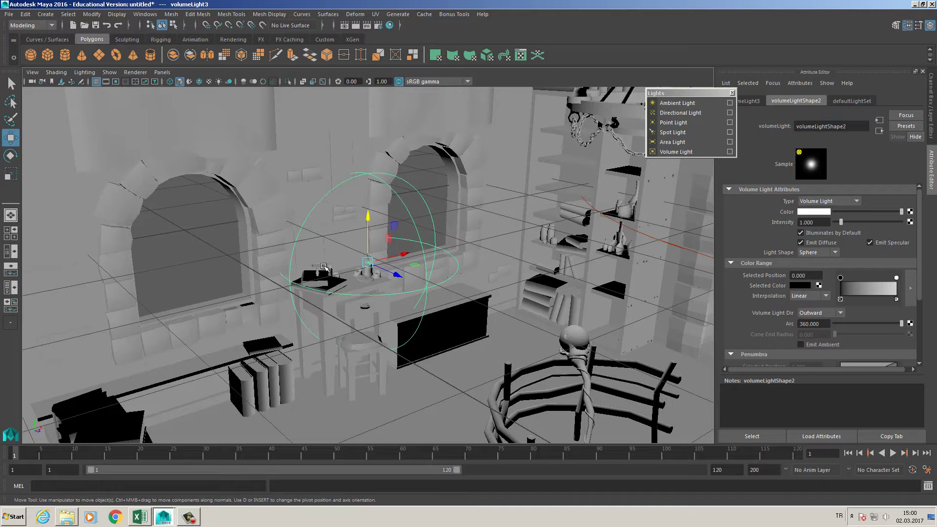
{"action": "key", "text": "r"}
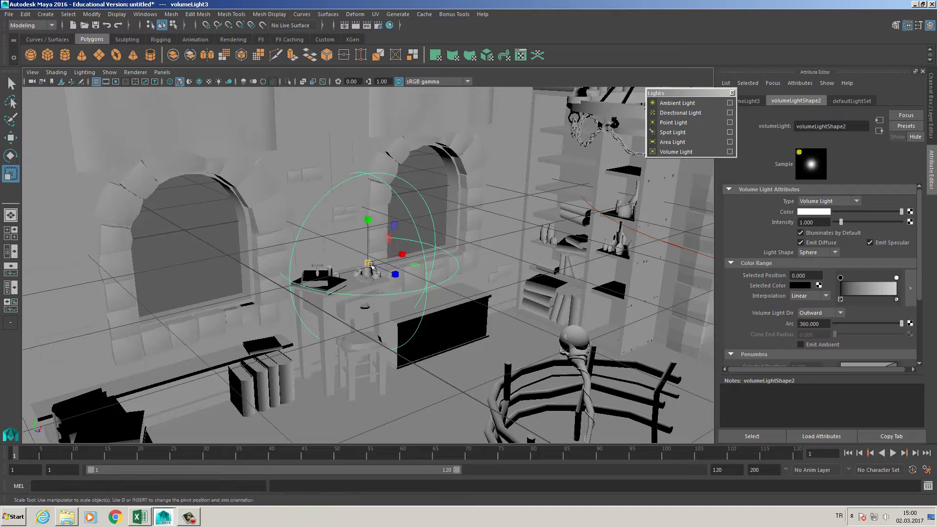
{"action": "left_click_drag", "start_coordinate": [368, 262], "coordinate": [408, 271]}
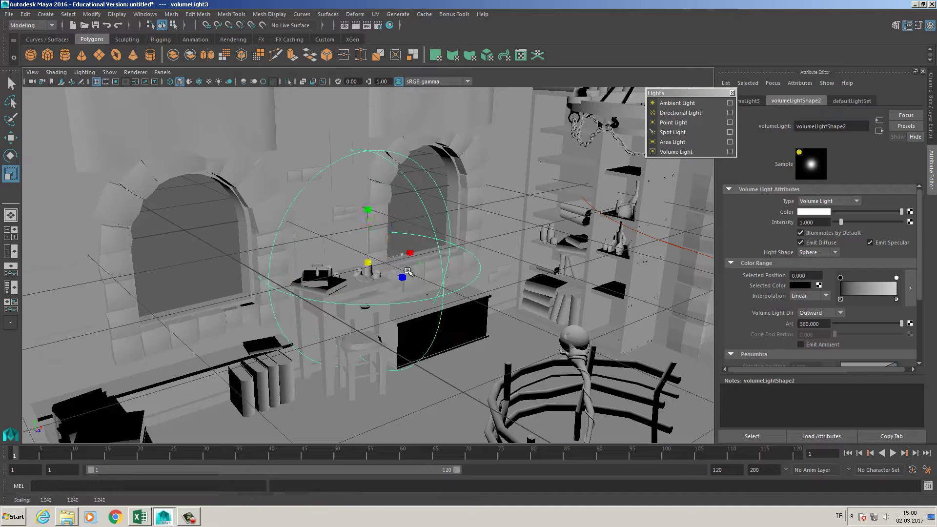
Set the candle volume light's color to warm yellow (hue about 41, saturation about 0.57, value about 0.93).
{"action": "left_click", "coordinate": [807, 213]}
{"action": "left_click_drag", "start_coordinate": [772, 238], "coordinate": [765, 236]}
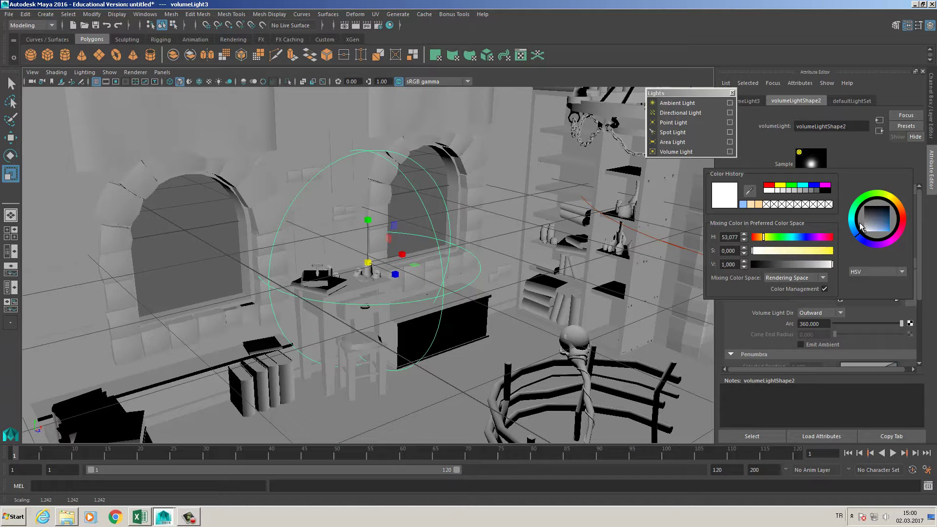
{"action": "left_click", "coordinate": [893, 200]}
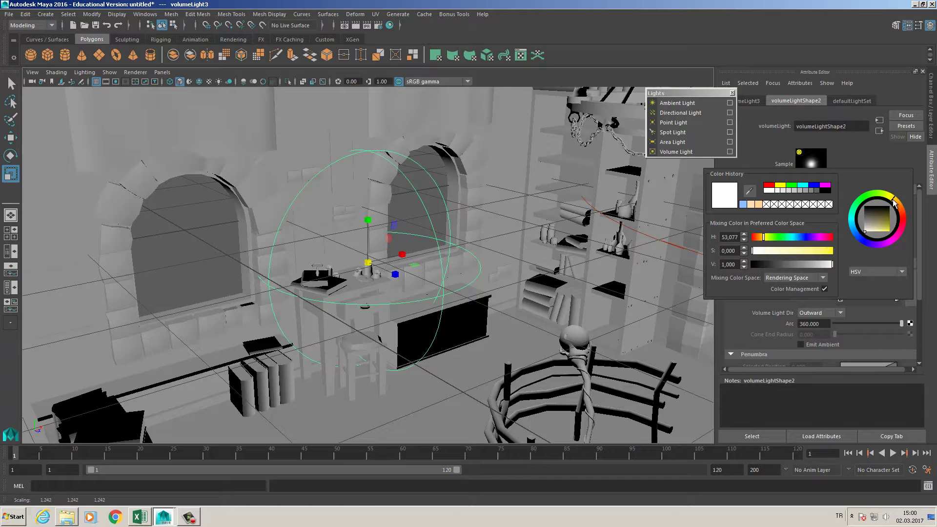
{"action": "left_click", "coordinate": [886, 228]}
{"action": "left_click_drag", "start_coordinate": [895, 202], "coordinate": [900, 206]}
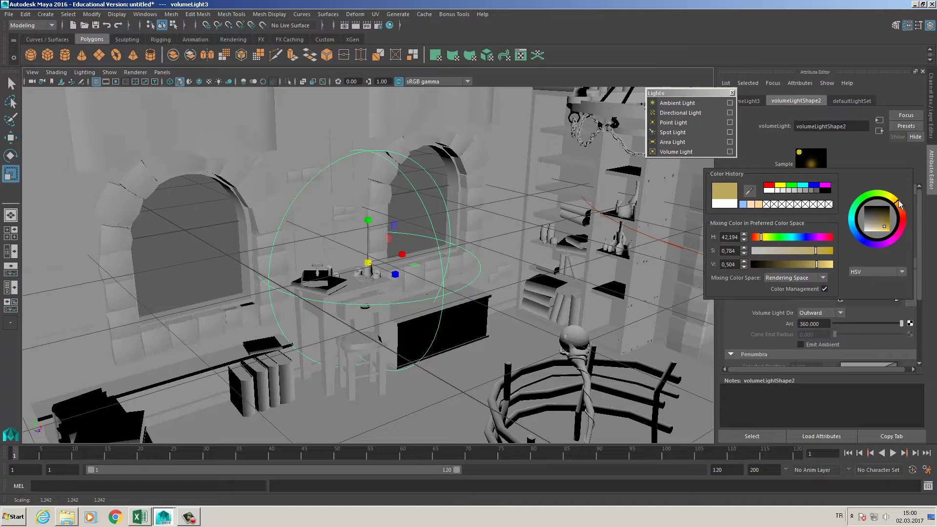
{"action": "left_click", "coordinate": [879, 232]}
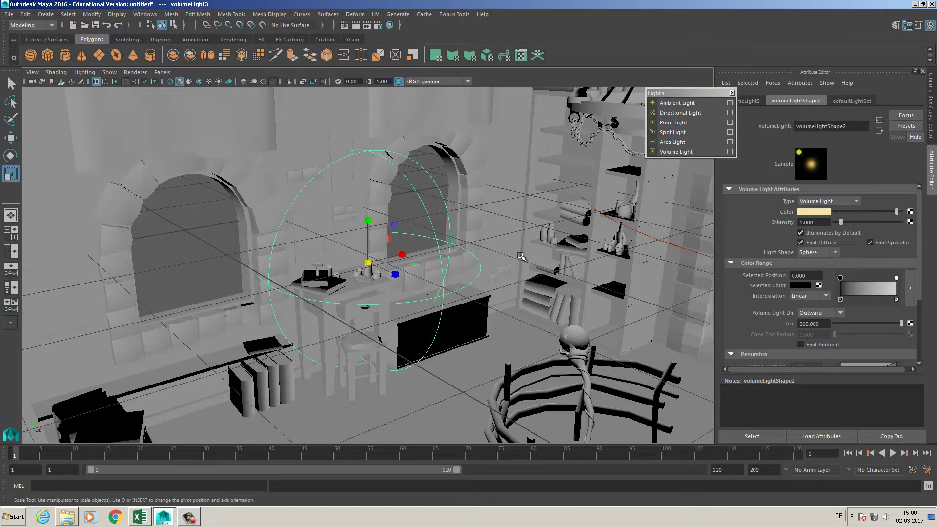
Render the room from a wider view showing both desk and stairway, and close the Render View.
{"action": "scroll", "coordinate": [522, 257], "scroll_direction": "down", "scroll_amount": 5}
{"action": "left_click_drag", "start_coordinate": [522, 257], "coordinate": [467, 166], "text": "alt"}
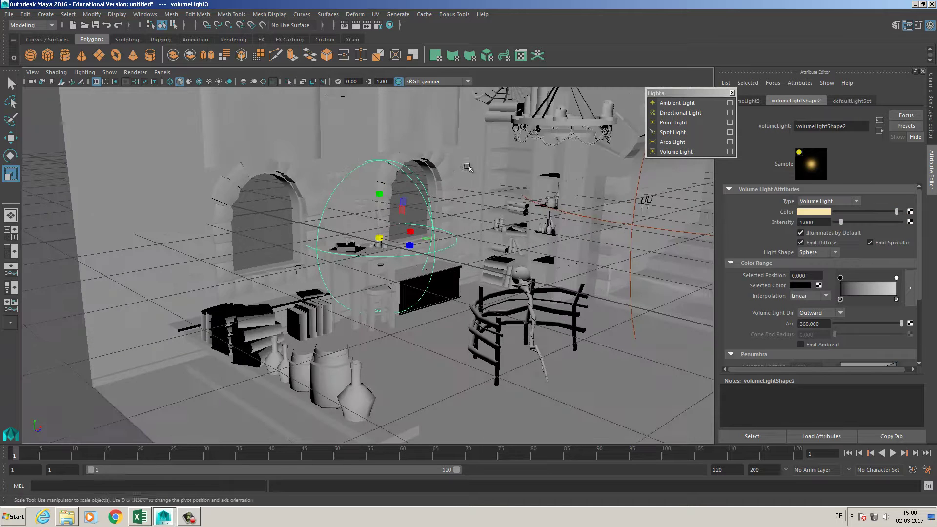
{"action": "left_click", "coordinate": [356, 26]}
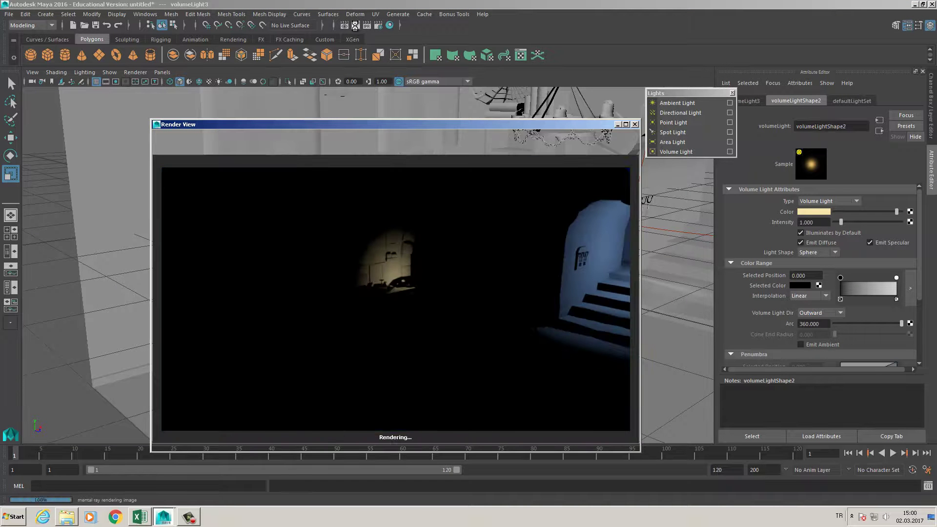
{"action": "left_click", "coordinate": [635, 125]}
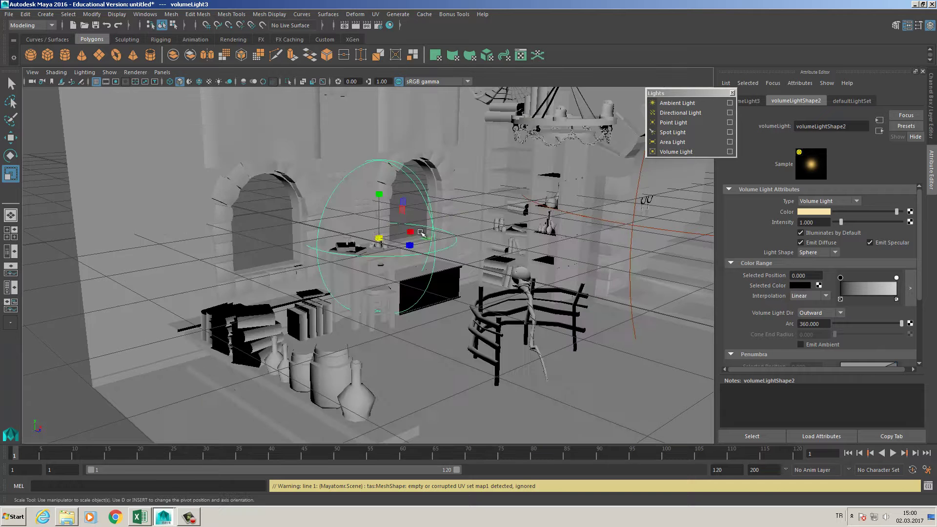
Scale the candle volume light up uniformly to about 3.1 times its size and render the room again.
{"action": "left_click_drag", "start_coordinate": [379, 238], "coordinate": [581, 268]}
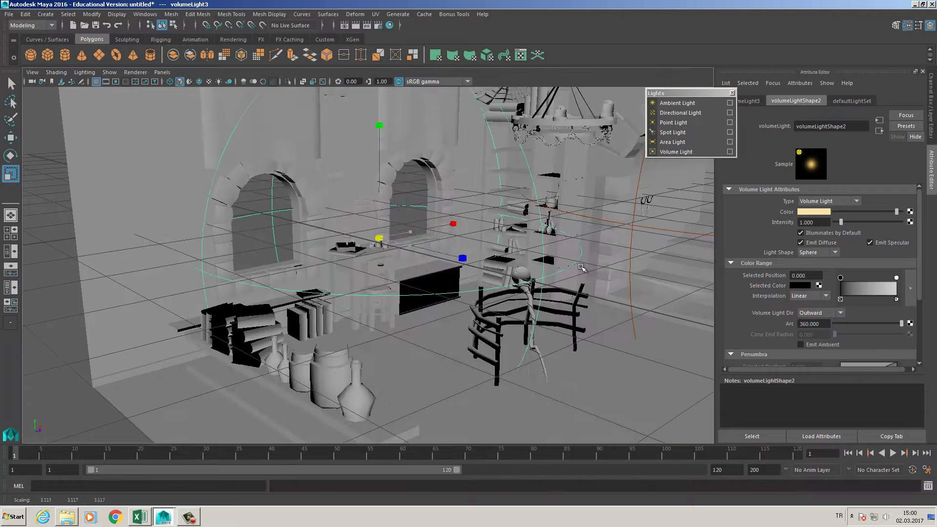
{"action": "left_click", "coordinate": [356, 25]}
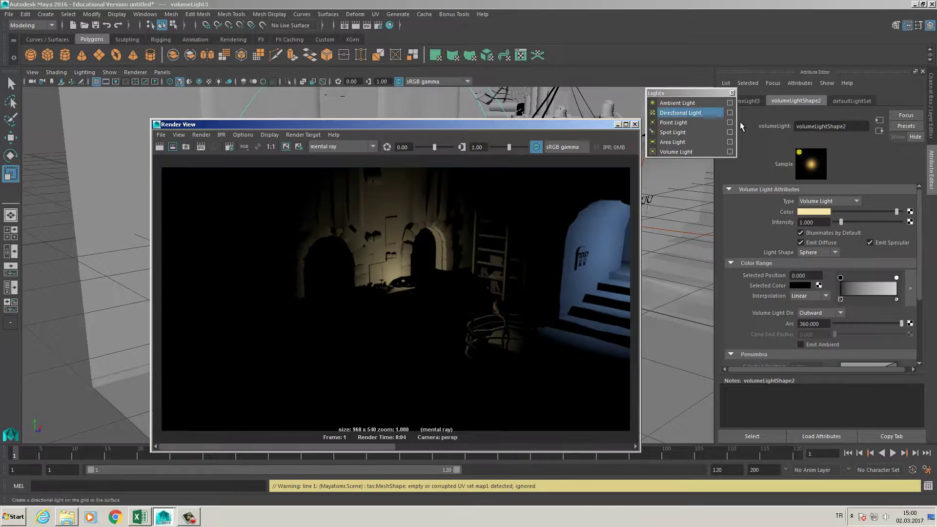
Shift the candle volume light's hue toward light orange, re-render the room, inspect the image, and close the Render View.
{"action": "left_click", "coordinate": [814, 212]}
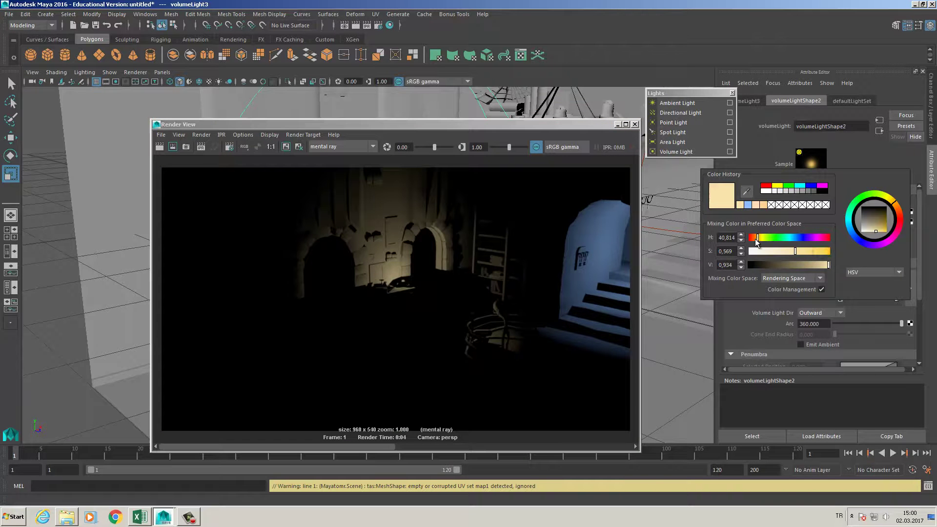
{"action": "left_click_drag", "start_coordinate": [756, 240], "coordinate": [754, 239]}
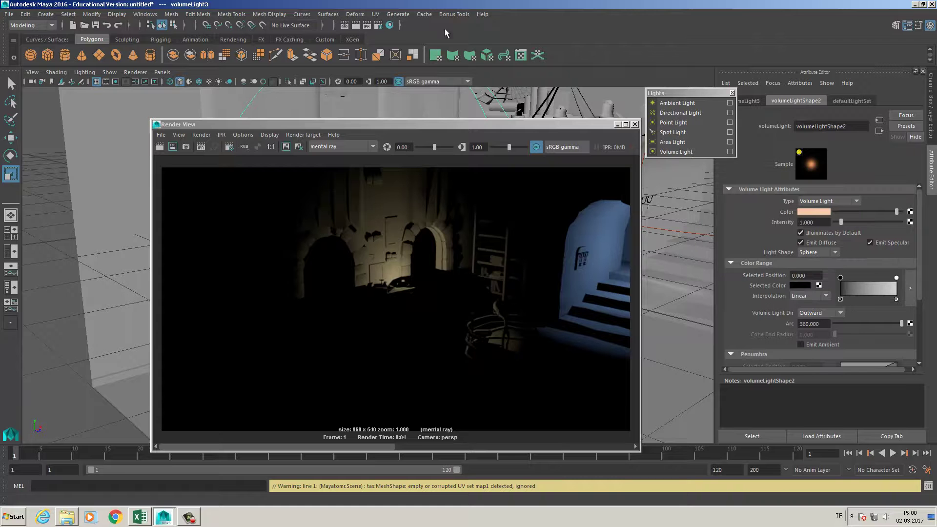
{"action": "left_click", "coordinate": [358, 26]}
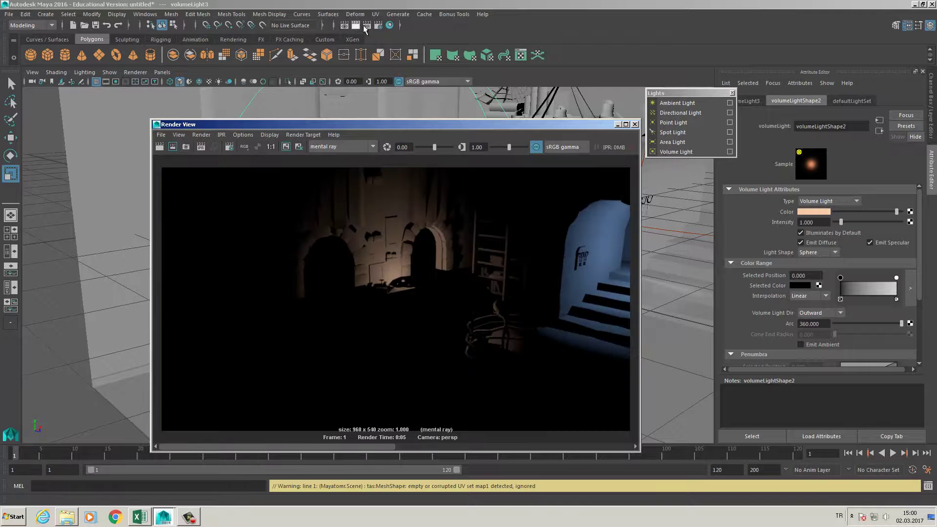
{"action": "left_click_drag", "start_coordinate": [537, 124], "coordinate": [478, 112]}
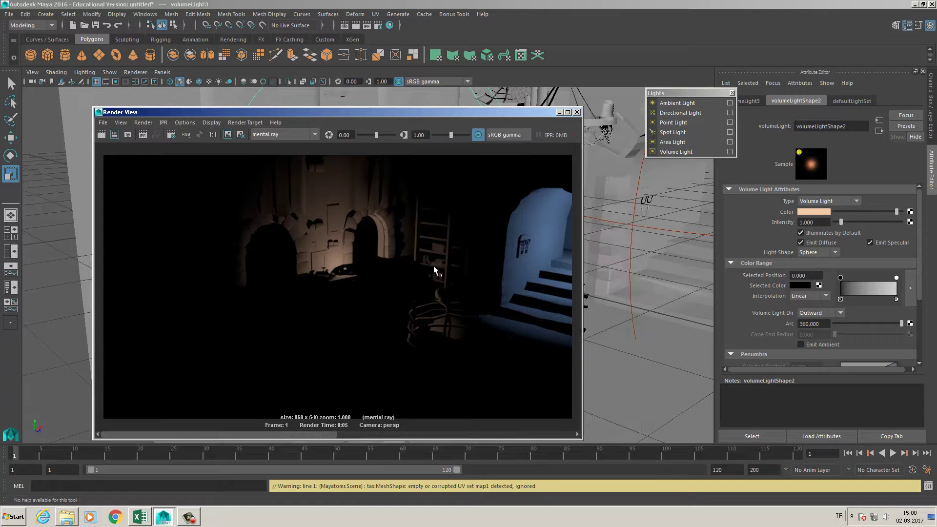
{"action": "left_click", "coordinate": [577, 112]}
Examine the desk, windows, bookshelf and fenced staff from several angles around the room.
{"action": "left_click_drag", "start_coordinate": [436, 220], "coordinate": [467, 232], "text": "alt"}
{"action": "right_click_drag", "start_coordinate": [467, 231], "coordinate": [569, 235], "text": "alt"}
{"action": "middle_click_drag", "start_coordinate": [569, 235], "coordinate": [463, 222], "text": "alt"}
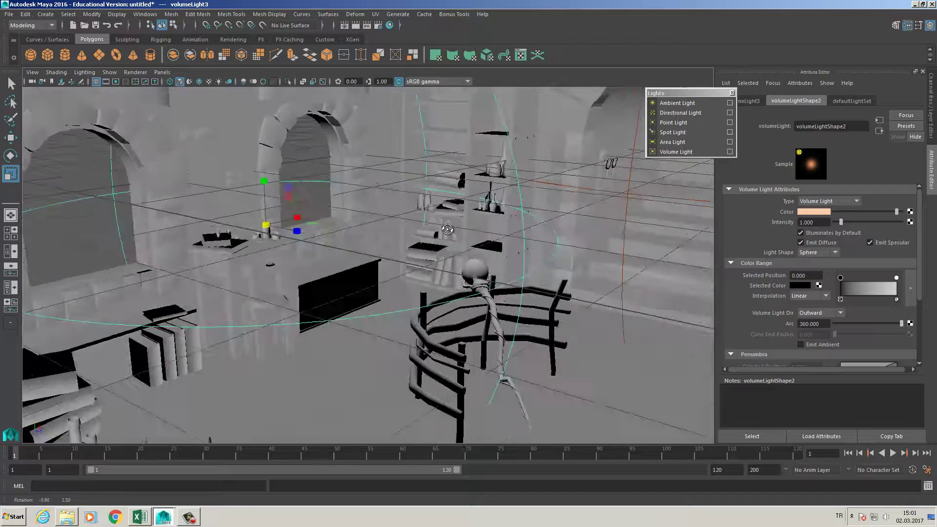
{"action": "left_click_drag", "start_coordinate": [415, 229], "coordinate": [377, 221], "text": "alt"}
{"action": "right_click_drag", "start_coordinate": [376, 220], "coordinate": [334, 234], "text": "alt"}
{"action": "middle_click_drag", "start_coordinate": [334, 235], "coordinate": [357, 269], "text": "alt"}
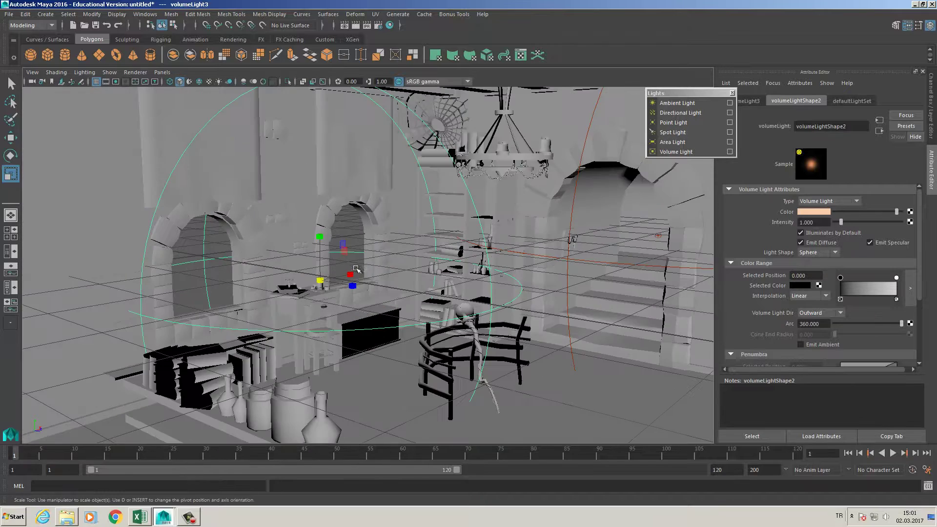
{"action": "right_click_drag", "start_coordinate": [367, 259], "coordinate": [356, 241], "text": "alt"}
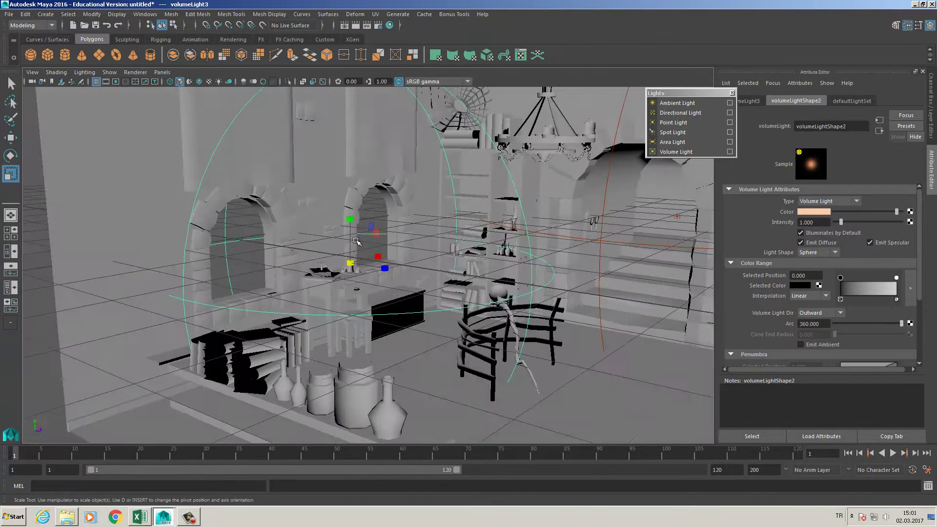
{"action": "right_click_drag", "start_coordinate": [250, 244], "coordinate": [185, 241], "text": "alt"}
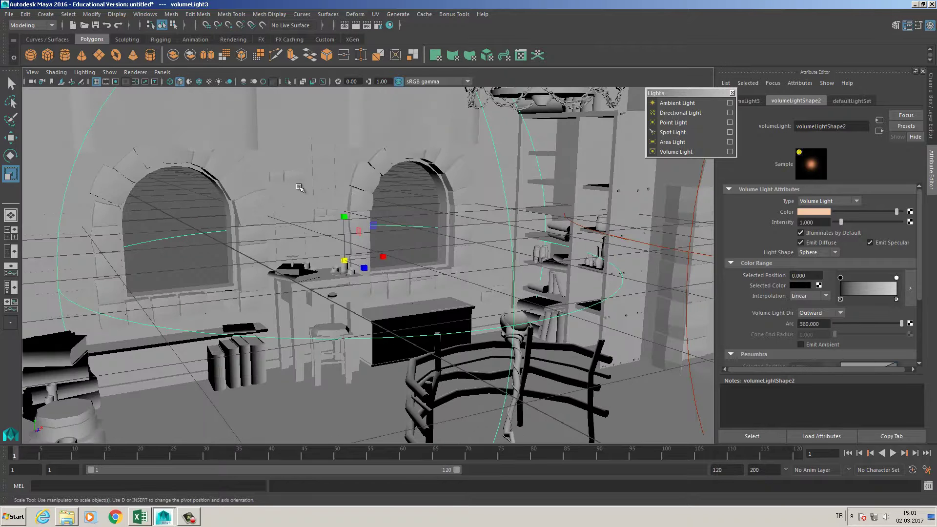
{"action": "right_click_drag", "start_coordinate": [300, 189], "coordinate": [225, 188], "text": "alt"}
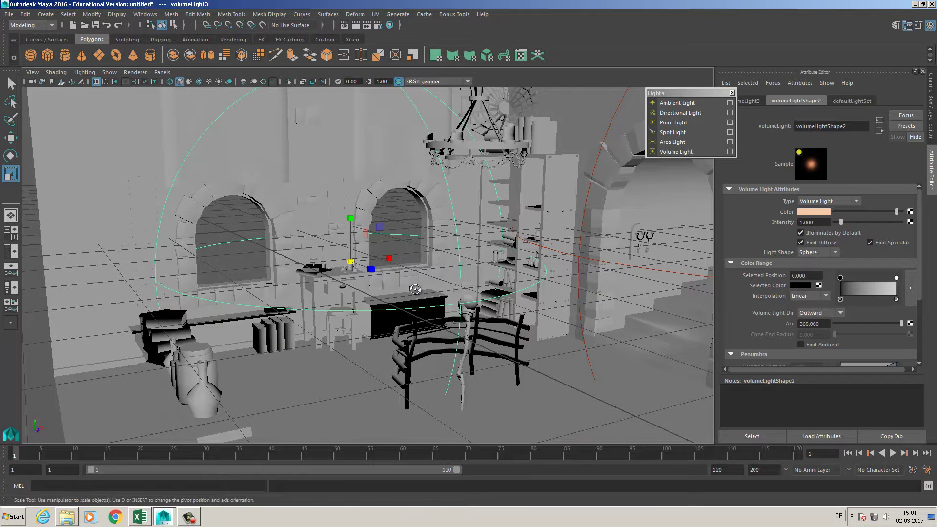
{"action": "right_click_drag", "start_coordinate": [416, 289], "coordinate": [606, 283], "text": "alt"}
Create a new volume light for the sphere on top of the fenced staff.
{"action": "left_click", "coordinate": [512, 305]}
{"action": "left_click_drag", "start_coordinate": [607, 283], "coordinate": [468, 135], "text": "alt"}
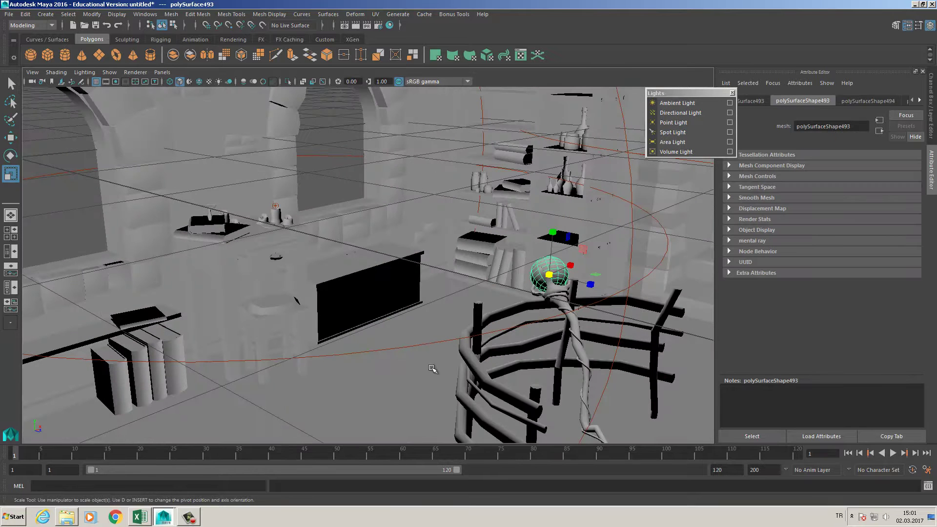
{"action": "right_click_drag", "start_coordinate": [561, 261], "coordinate": [357, 236], "text": "alt"}
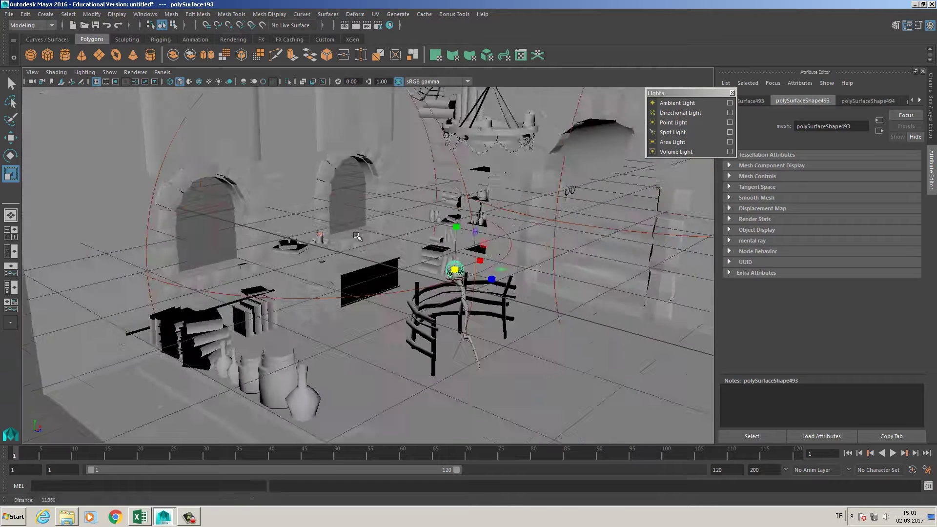
{"action": "left_click_drag", "start_coordinate": [357, 237], "coordinate": [435, 268], "text": "alt"}
{"action": "right_click_drag", "start_coordinate": [436, 267], "coordinate": [474, 269], "text": "alt"}
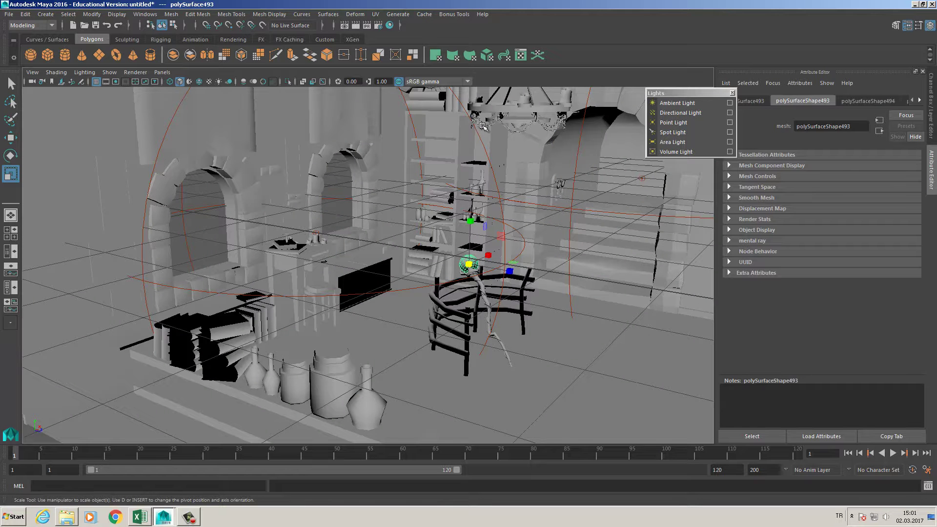
{"action": "scroll", "coordinate": [489, 260], "scroll_direction": "up", "scroll_amount": 4}
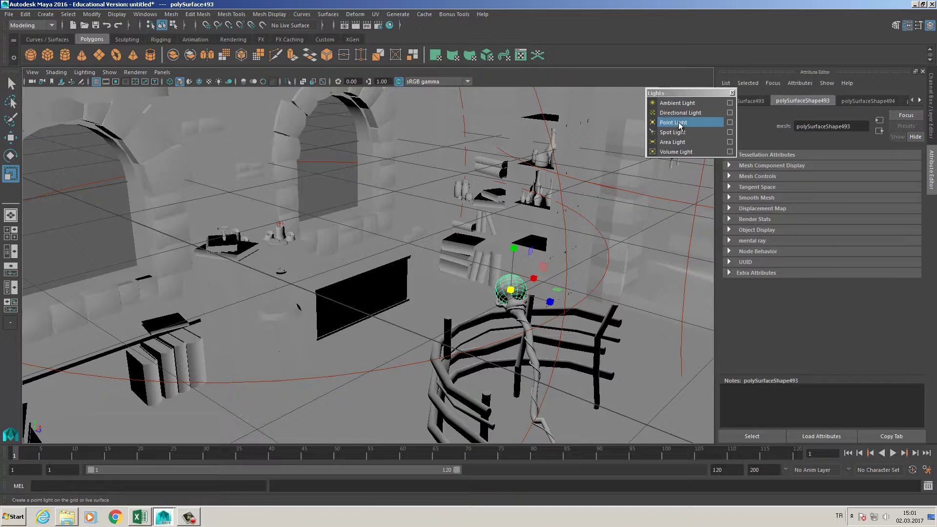
{"action": "left_click", "coordinate": [676, 151]}
{"action": "scroll", "coordinate": [296, 289], "scroll_direction": "down", "scroll_amount": 5}
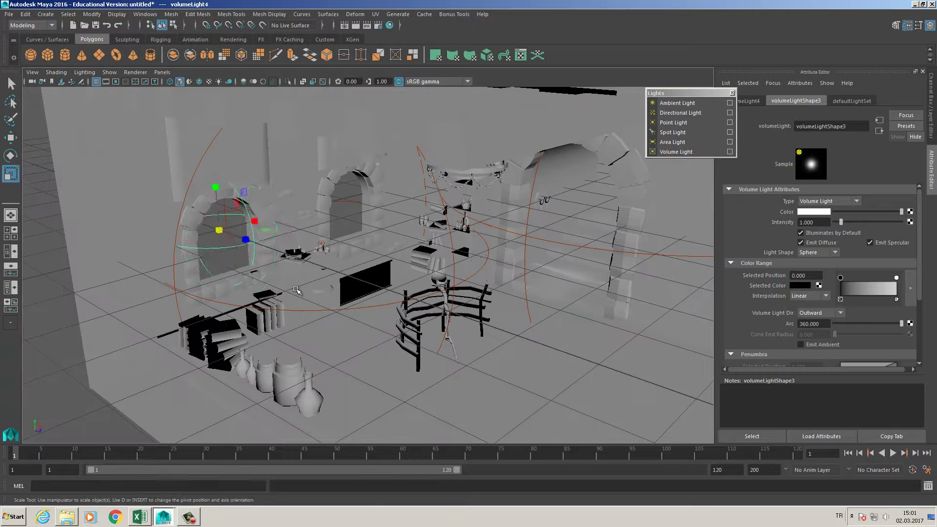
Enlarge the new volume light until it spans much of the room and move it close to the staff.
{"action": "key", "text": "w"}
{"action": "left_click_drag", "start_coordinate": [248, 243], "coordinate": [742, 369]}
{"action": "key", "text": "r"}
{"action": "left_click_drag", "start_coordinate": [512, 337], "coordinate": [429, 356], "text": "alt"}
{"action": "key", "text": "w"}
{"action": "left_click_drag", "start_coordinate": [362, 289], "coordinate": [458, 288]}
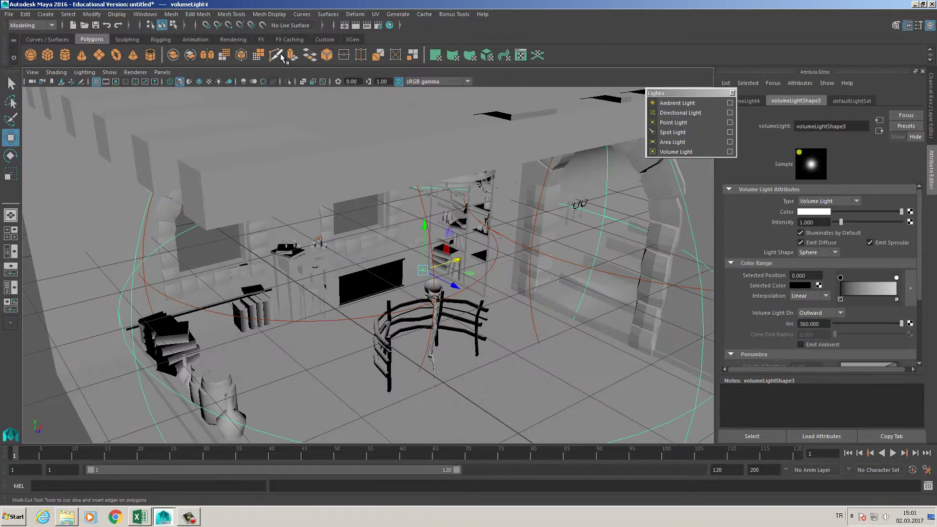
Use point snapping to place the volume light on the staff, and fine-tune its position at the sphere's center.
{"action": "left_click", "coordinate": [228, 25]}
{"action": "left_click_drag", "start_coordinate": [421, 269], "coordinate": [434, 281]}
{"action": "left_click", "coordinate": [229, 25]}
{"action": "left_click_drag", "start_coordinate": [342, 254], "coordinate": [390, 219], "text": "alt"}
{"action": "scroll", "coordinate": [391, 220], "scroll_direction": "up", "scroll_amount": 5}
{"action": "left_click_drag", "start_coordinate": [617, 220], "coordinate": [622, 246]}
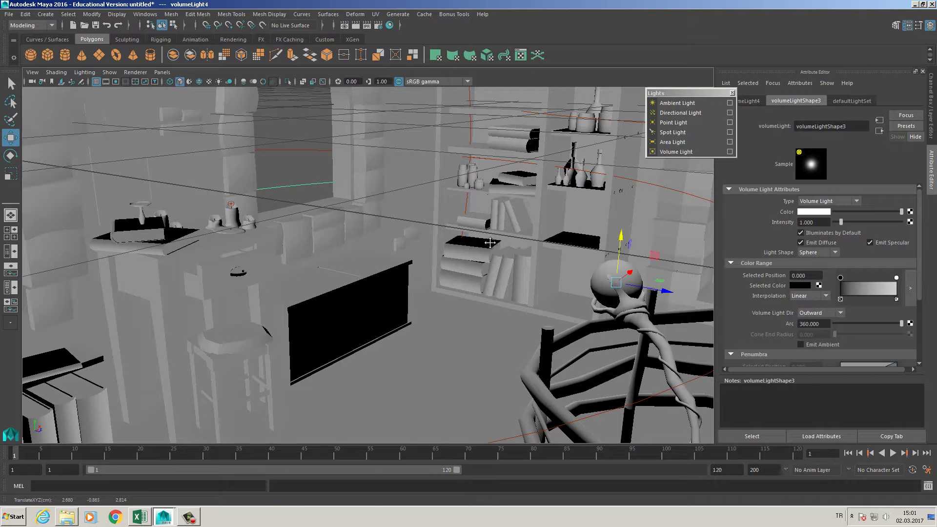
{"action": "scroll", "coordinate": [622, 245], "scroll_direction": "down", "scroll_amount": 6}
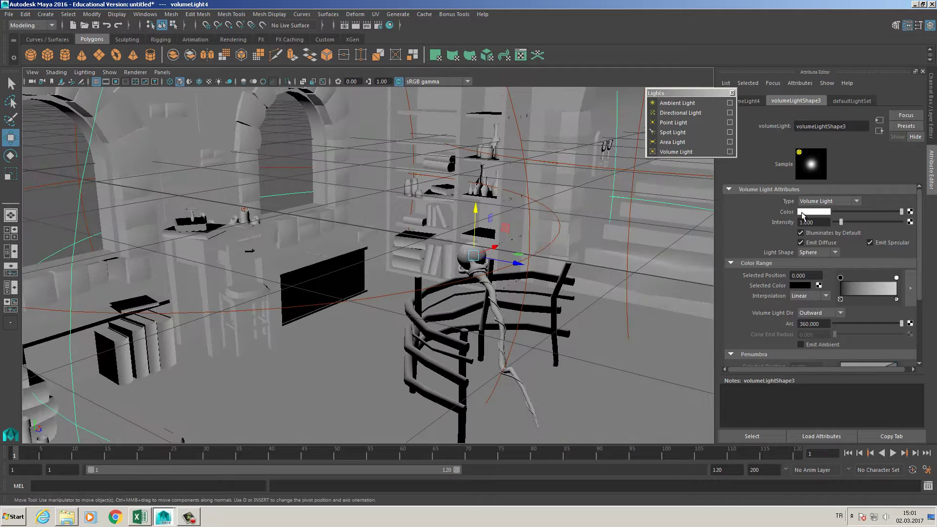
Tint the staff's volume light a pale orange, render the room from a wider view and close the Render View.
{"action": "left_click", "coordinate": [802, 212]}
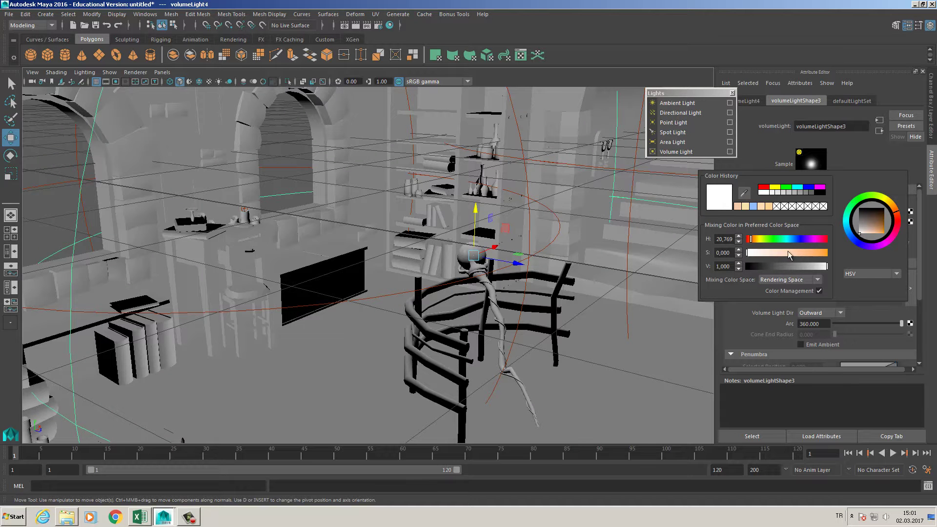
{"action": "left_click", "coordinate": [872, 235]}
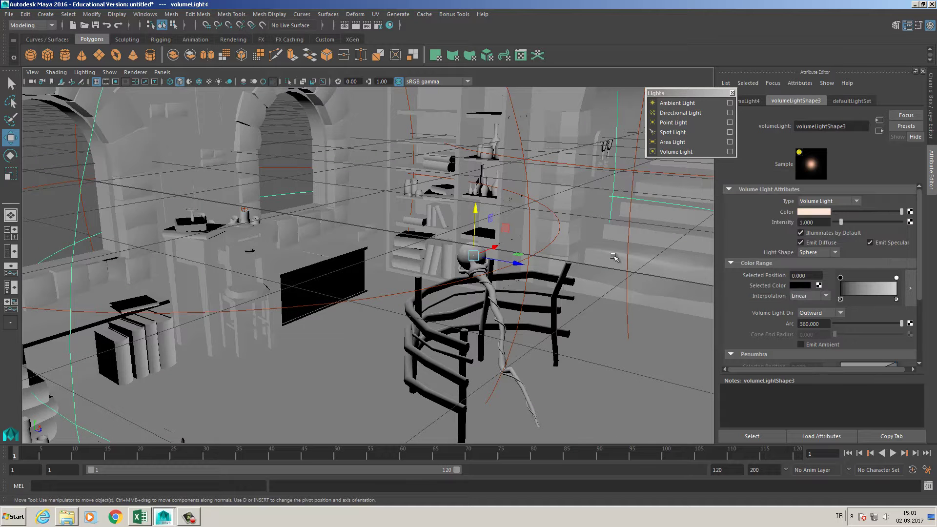
{"action": "left_click_drag", "start_coordinate": [425, 256], "coordinate": [430, 259], "text": "alt"}
{"action": "right_click_drag", "start_coordinate": [429, 258], "coordinate": [385, 254], "text": "alt"}
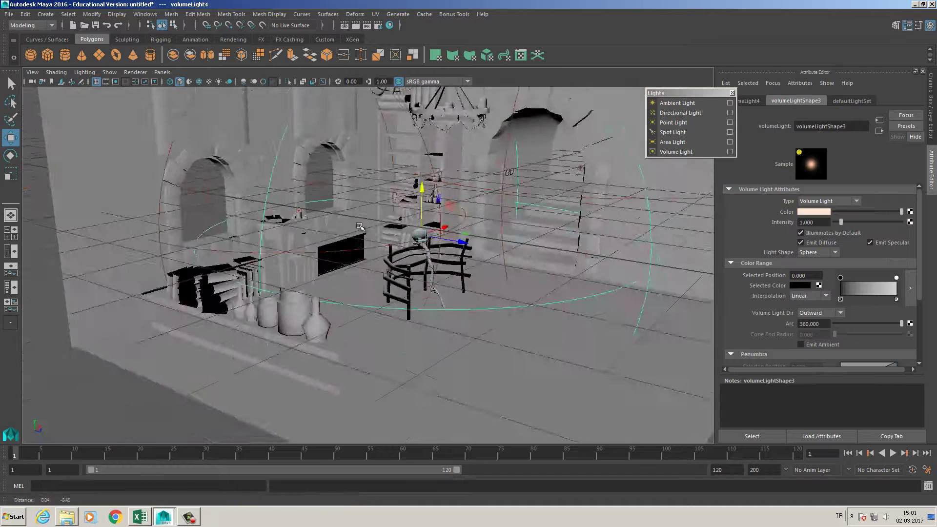
{"action": "left_click_drag", "start_coordinate": [386, 254], "coordinate": [388, 248], "text": "alt"}
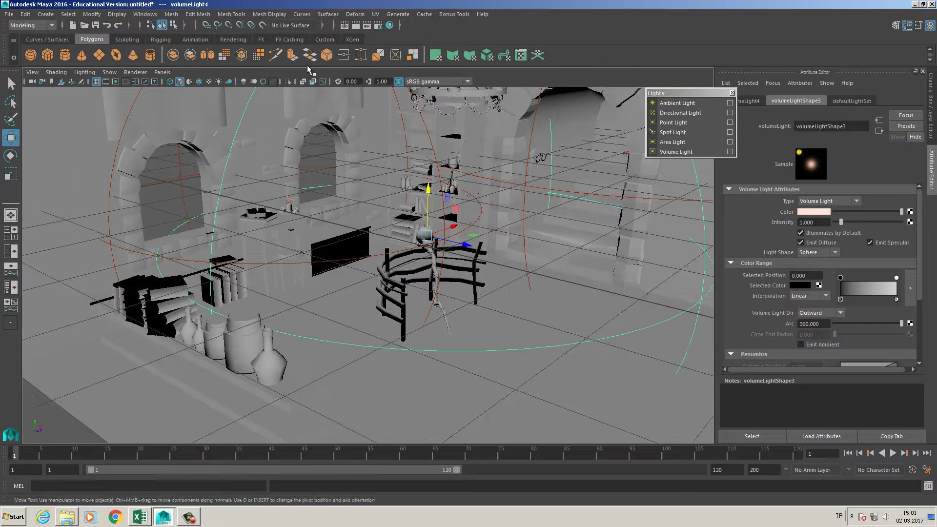
{"action": "left_click", "coordinate": [356, 27]}
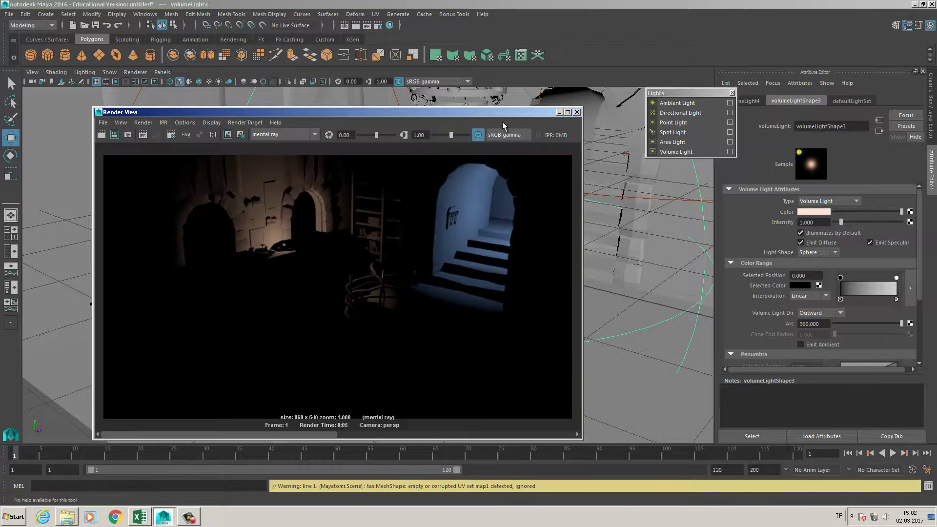
{"action": "left_click", "coordinate": [576, 111]}
Turn off Casts Shadows in the render stats of the sphere on top of the staff.
{"action": "scroll", "coordinate": [453, 251], "scroll_direction": "up", "scroll_amount": 3}
{"action": "scroll", "coordinate": [453, 252], "scroll_direction": "up", "scroll_amount": 5}
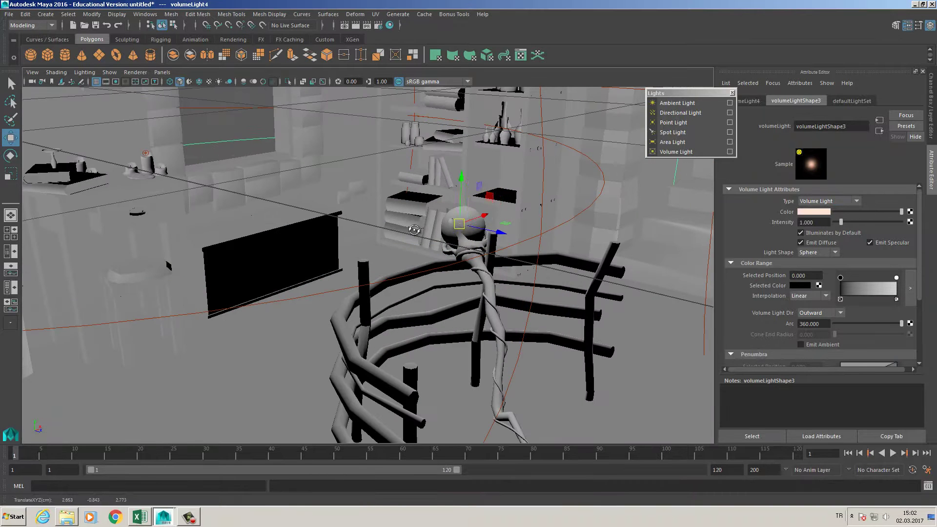
{"action": "left_click_drag", "start_coordinate": [465, 227], "coordinate": [513, 237], "text": "alt"}
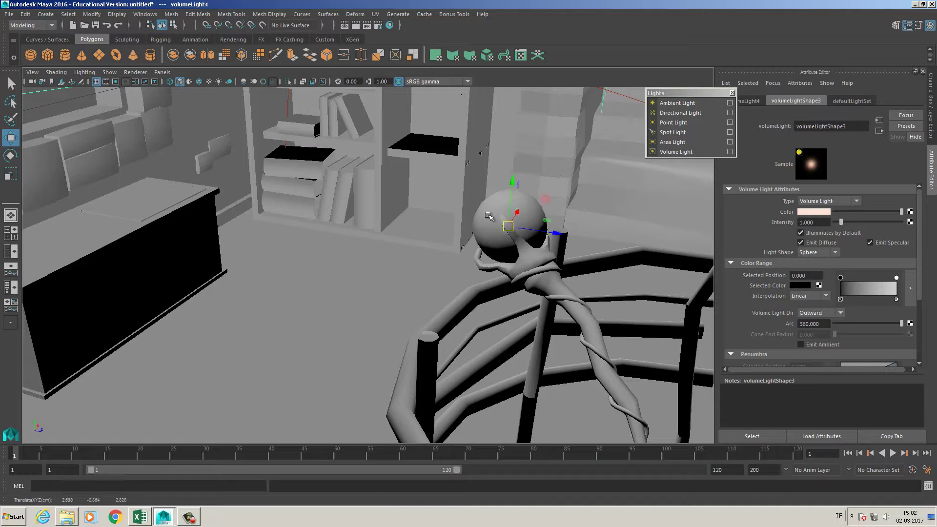
{"action": "left_click", "coordinate": [489, 214]}
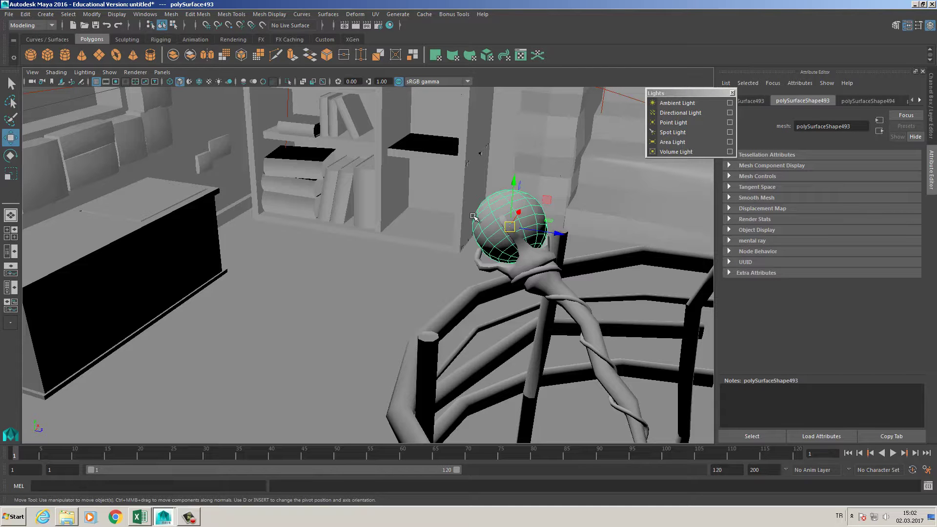
{"action": "mouse_move", "coordinate": [509, 226]}
{"action": "left_mouse_down"}
{"action": "mouse_move", "coordinate": [505, 233]}
{"action": "mouse_move", "coordinate": [514, 225]}
{"action": "left_mouse_up"}
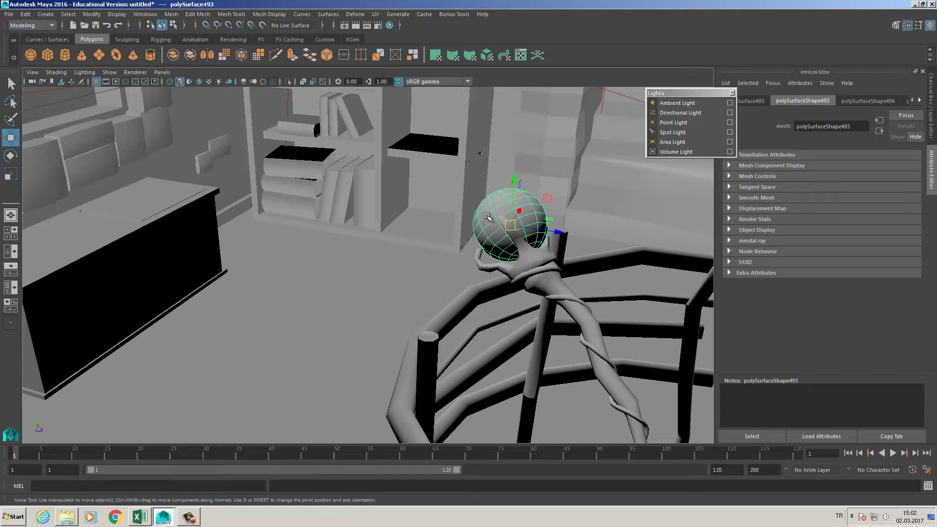
{"action": "left_click", "coordinate": [750, 220]}
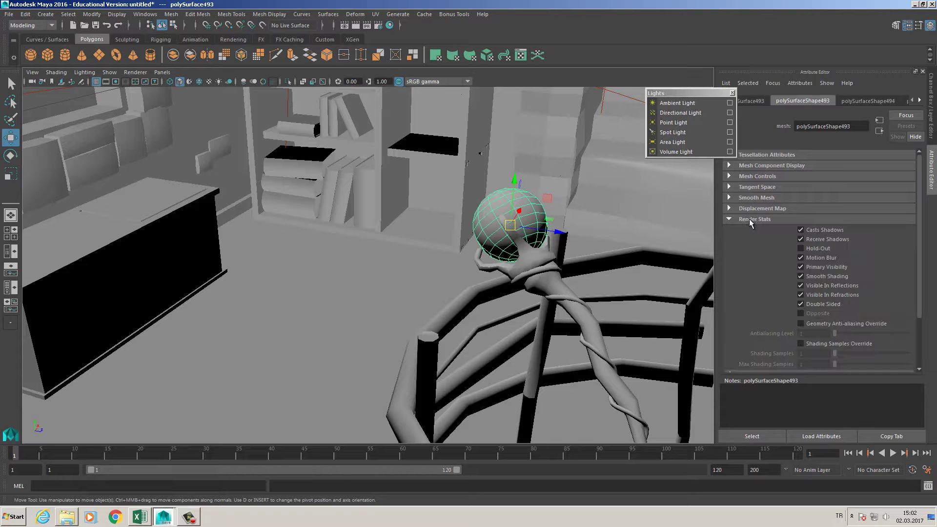
{"action": "left_click", "coordinate": [817, 232]}
{"action": "left_click", "coordinate": [205, 215]}
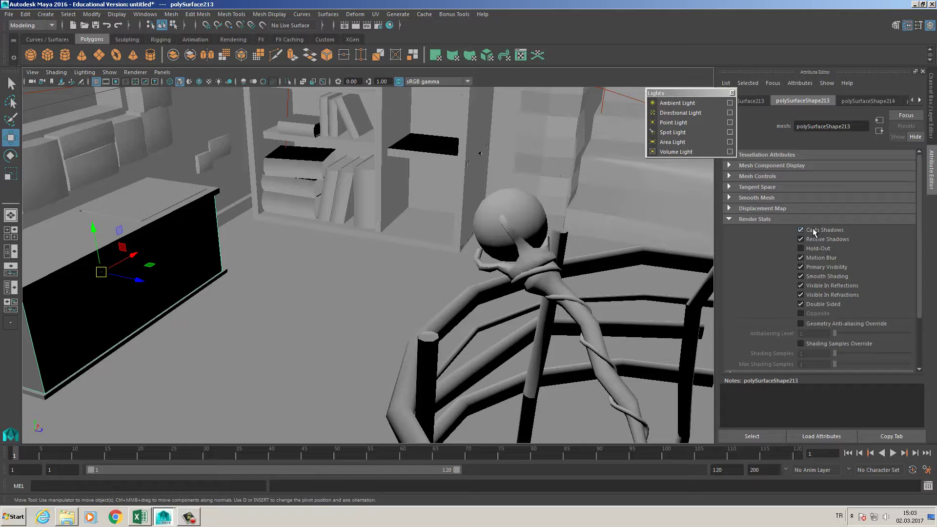
{"action": "left_click", "coordinate": [522, 207]}
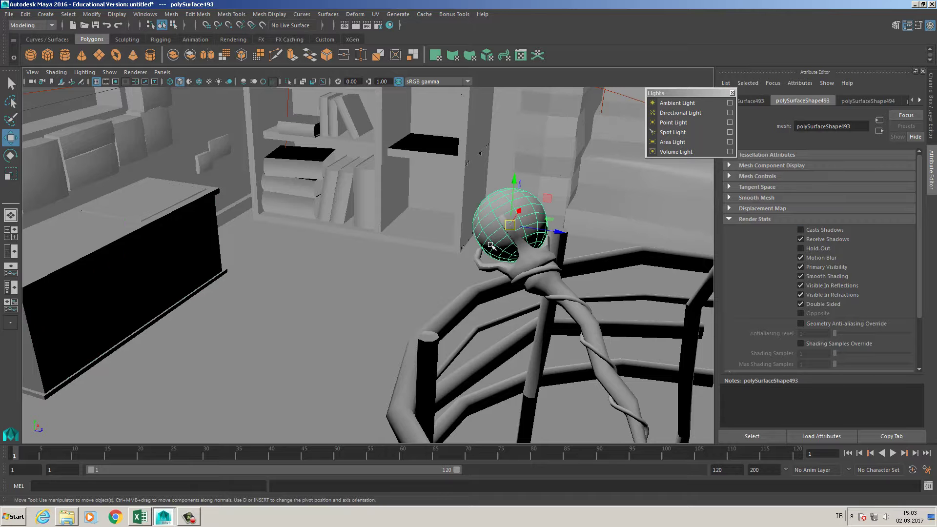
Render the room from a raised view covering desk, staff and stairway, and move the Render View aside.
{"action": "right_click_drag", "start_coordinate": [496, 248], "coordinate": [254, 206], "text": "alt"}
{"action": "left_click_drag", "start_coordinate": [255, 207], "coordinate": [317, 220], "text": "alt"}
{"action": "left_click", "coordinate": [355, 25]}
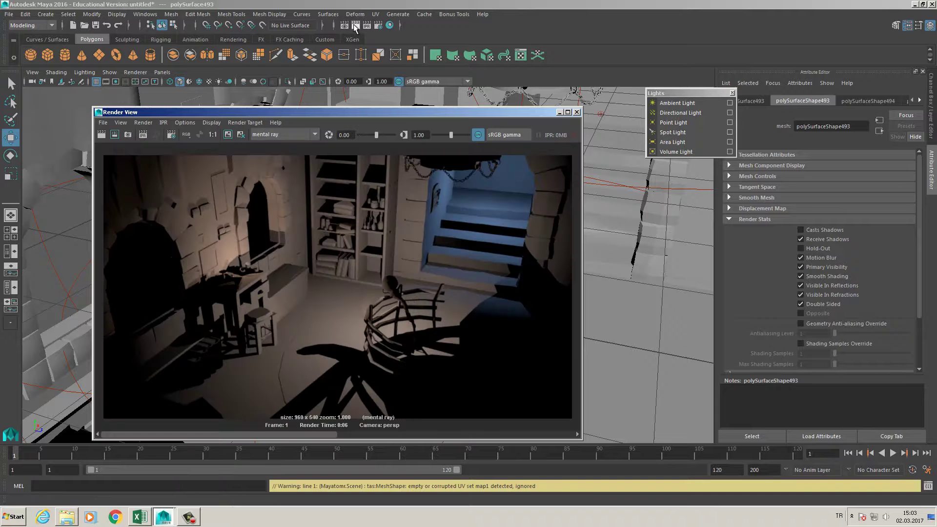
{"action": "left_click_drag", "start_coordinate": [424, 113], "coordinate": [720, 130]}
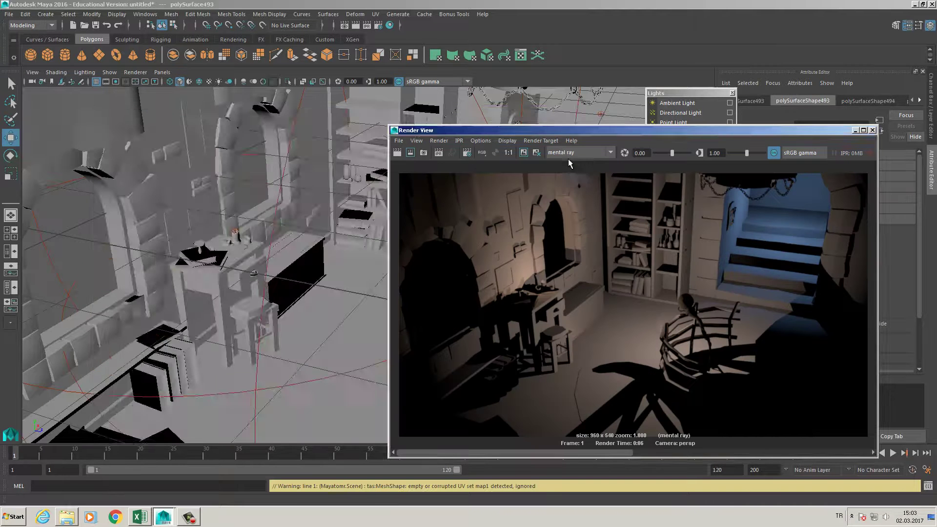
Re-render the room from a lower, wider view that includes the chandelier and stairway arch, and close the Render View.
{"action": "left_click_drag", "start_coordinate": [305, 221], "coordinate": [200, 205], "text": "alt"}
{"action": "right_click_drag", "start_coordinate": [201, 205], "coordinate": [278, 223], "text": "alt"}
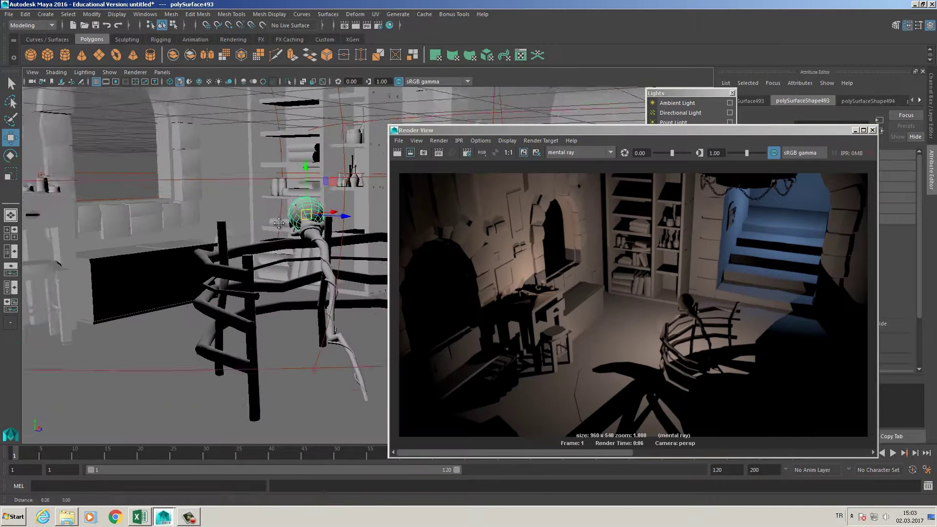
{"action": "scroll", "coordinate": [279, 223], "scroll_direction": "down", "scroll_amount": 10}
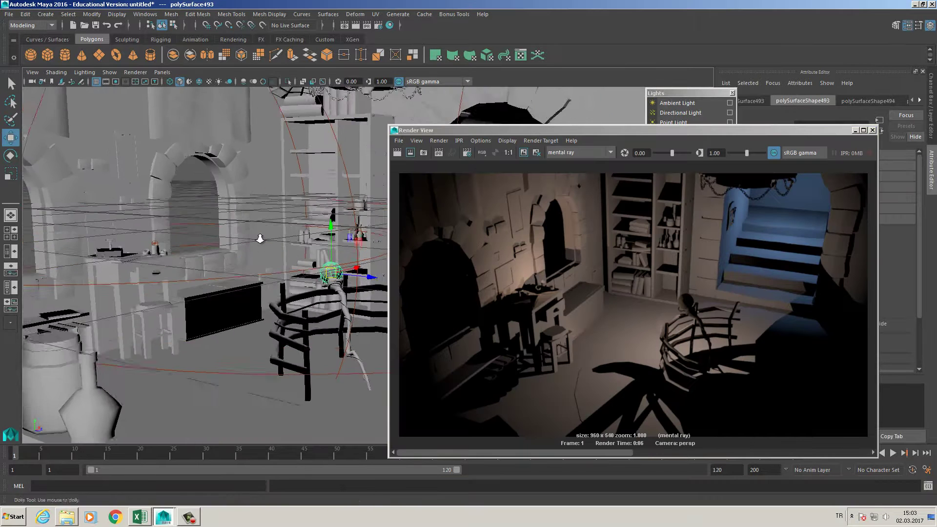
{"action": "scroll", "coordinate": [260, 239], "scroll_direction": "down", "scroll_amount": 5}
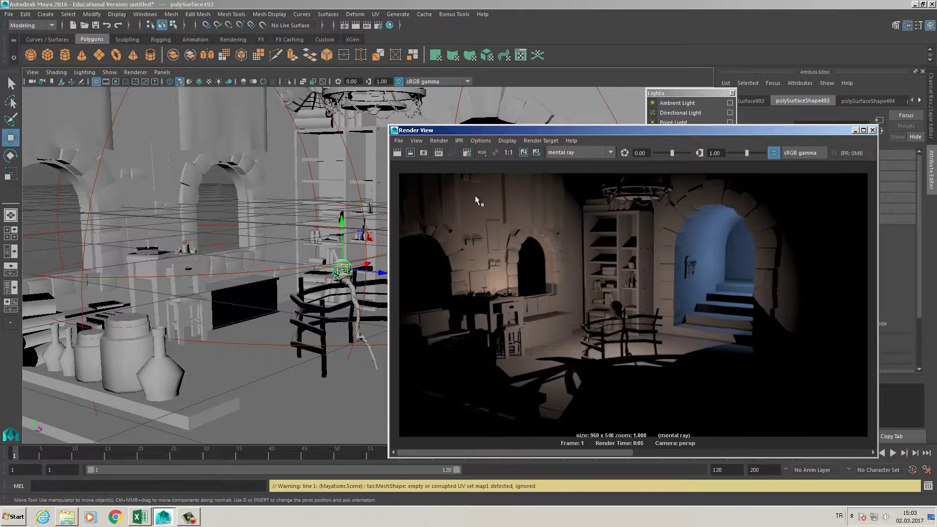
{"action": "left_click", "coordinate": [873, 130]}
Render a close-up of the sphere on the staff and close the Render View.
{"action": "scroll", "coordinate": [374, 267], "scroll_direction": "up", "scroll_amount": 5}
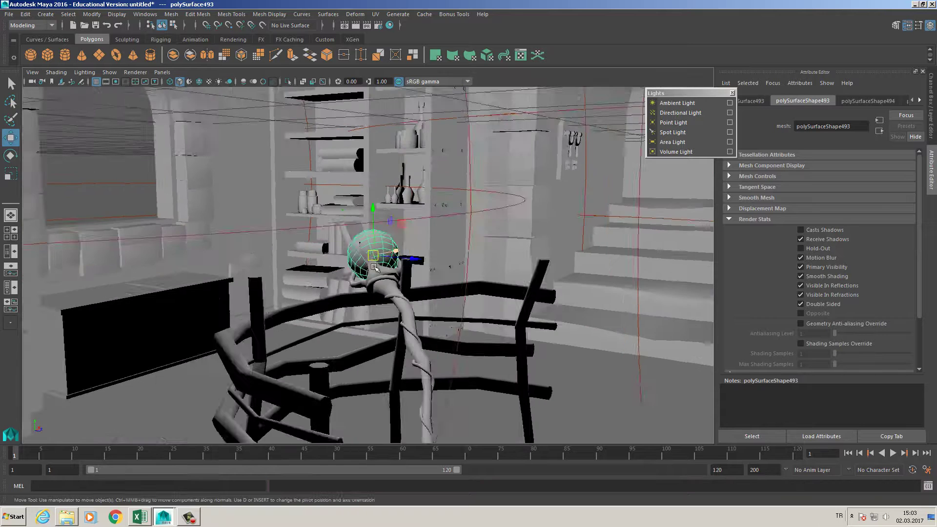
{"action": "scroll", "coordinate": [375, 268], "scroll_direction": "up", "scroll_amount": 3}
{"action": "left_click", "coordinate": [355, 25]}
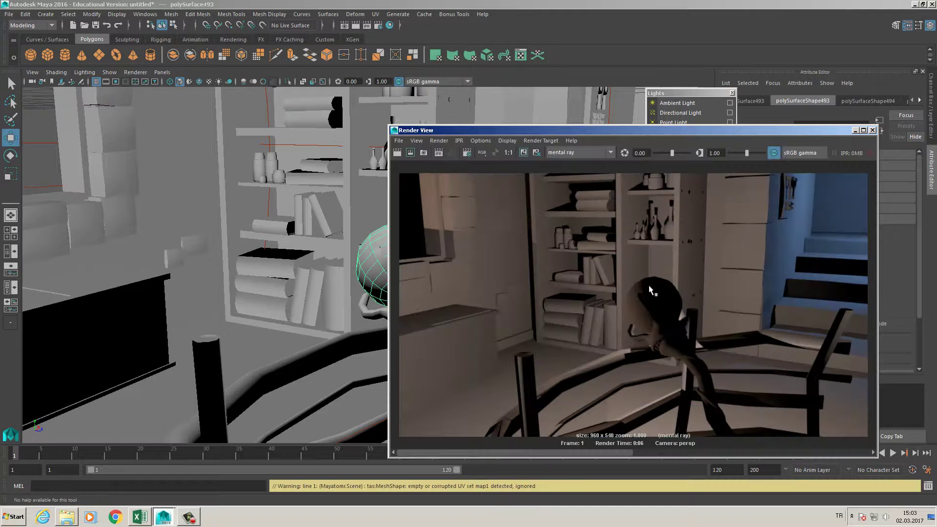
{"action": "left_click", "coordinate": [873, 131]}
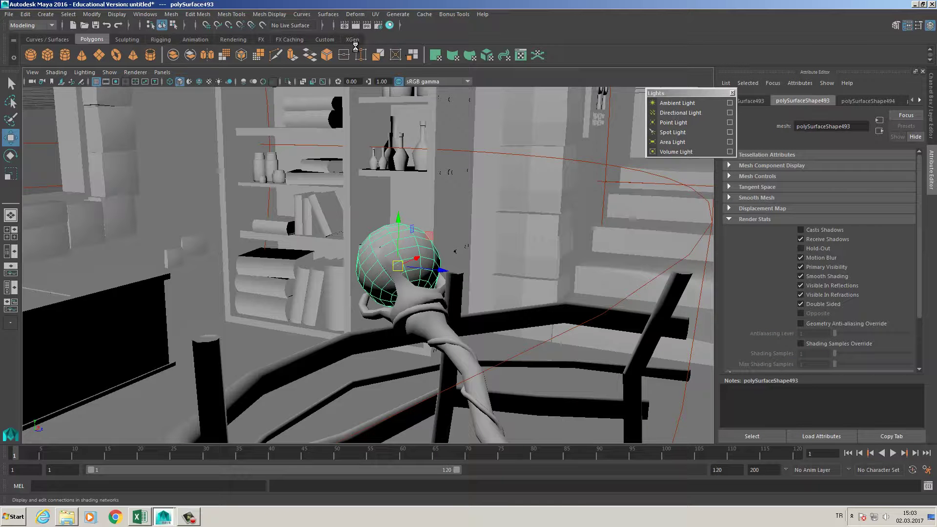
Open the Hypershade and create a Surface Shader material.
{"action": "left_click", "coordinate": [409, 58]}
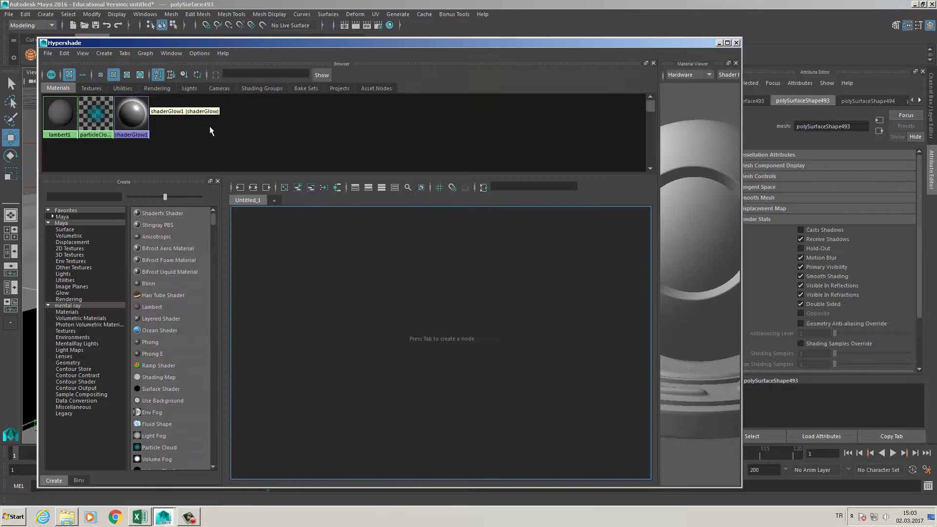
{"action": "left_click_drag", "start_coordinate": [253, 48], "coordinate": [456, 56]}
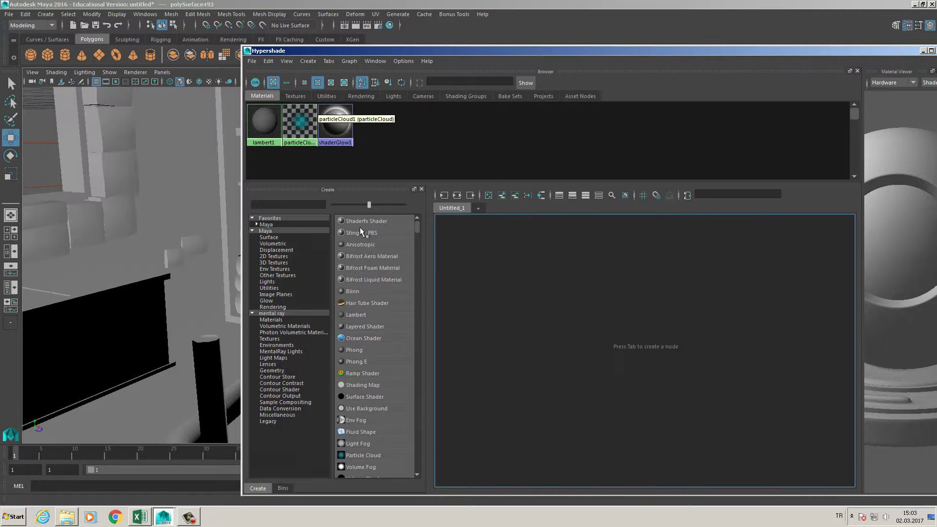
{"action": "left_click", "coordinate": [269, 237]}
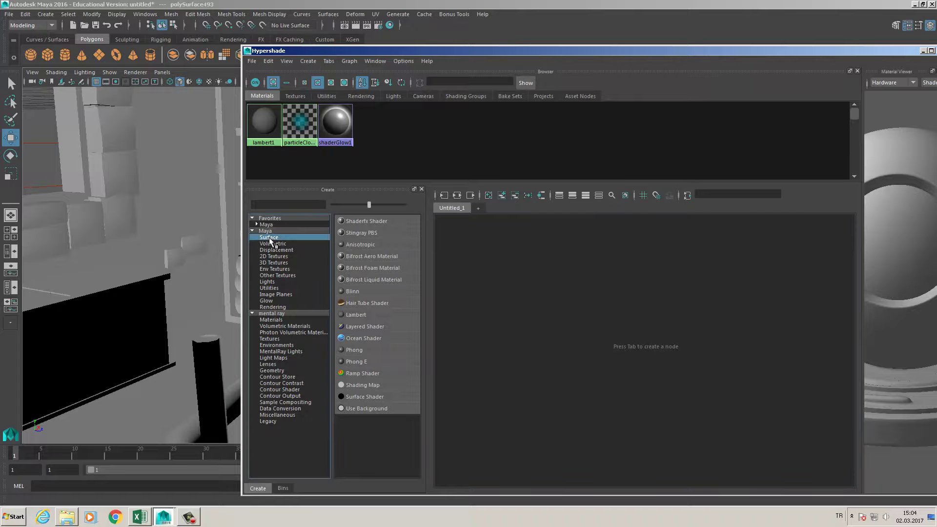
{"action": "left_click", "coordinate": [361, 396]}
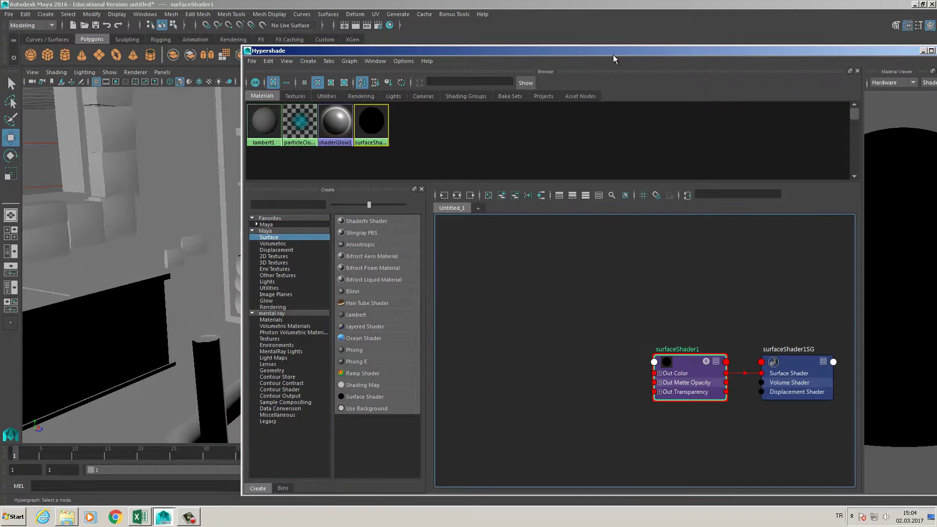
Reposition the Hypershade to expose the attributes, and set the surface shader's Out Color to white.
{"action": "left_click_drag", "start_coordinate": [613, 54], "coordinate": [385, 93]}
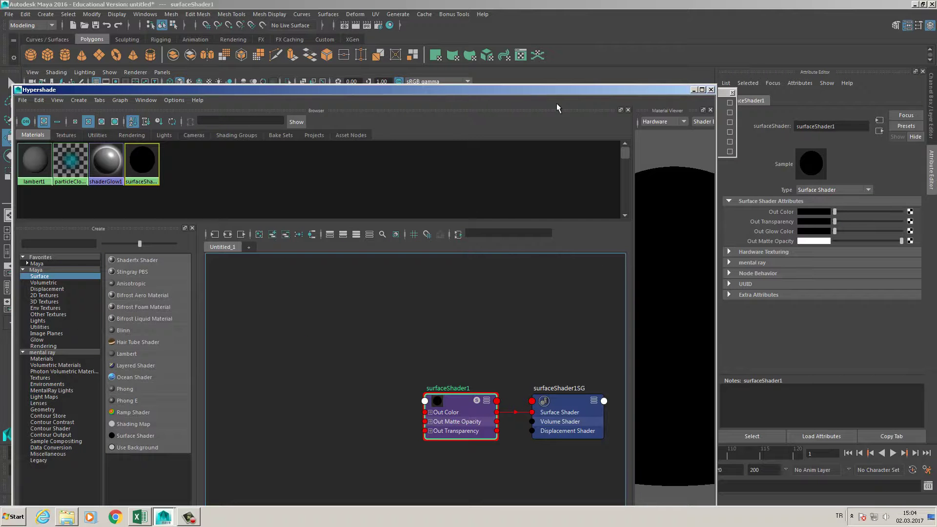
{"action": "left_click_drag", "start_coordinate": [522, 90], "coordinate": [509, 238]}
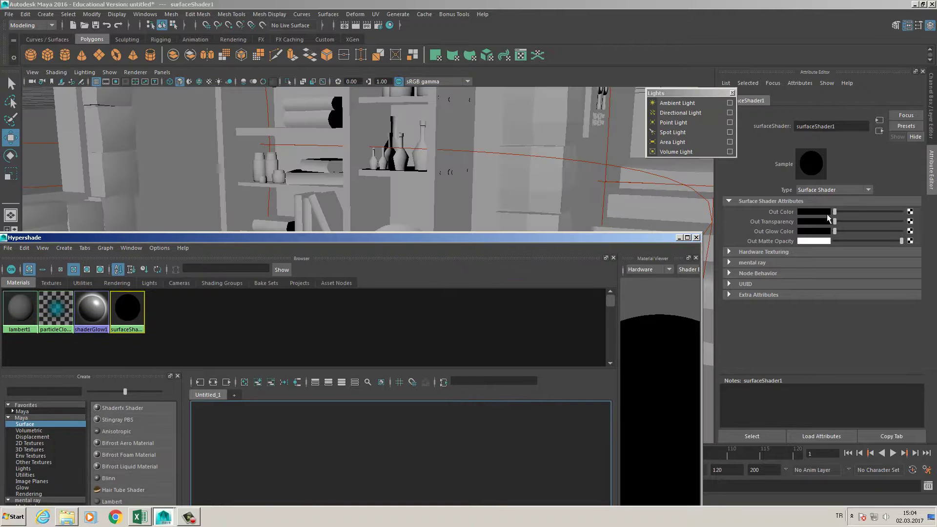
{"action": "left_click_drag", "start_coordinate": [834, 213], "coordinate": [903, 213]}
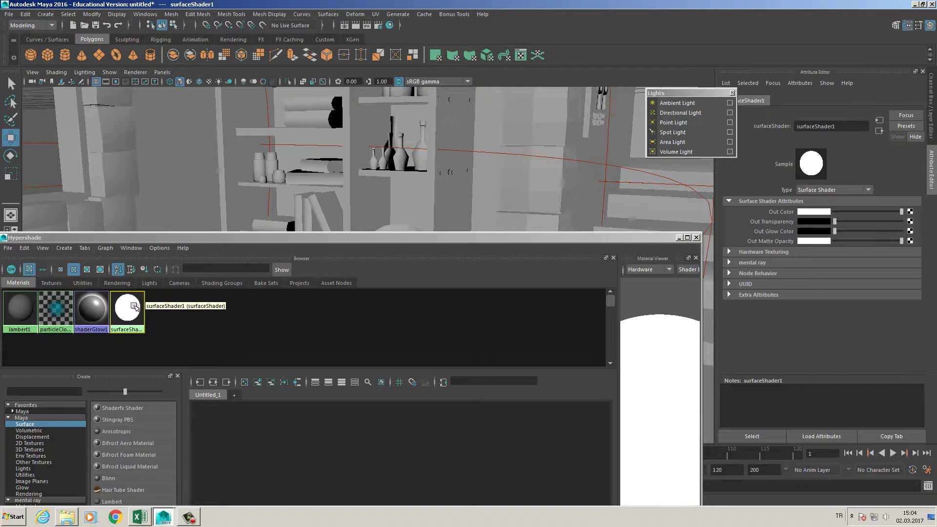
Tint the surface shader's Out Color pale peach with hue 20.771, saturation 0.167 and value 1.
{"action": "left_click", "coordinate": [810, 211]}
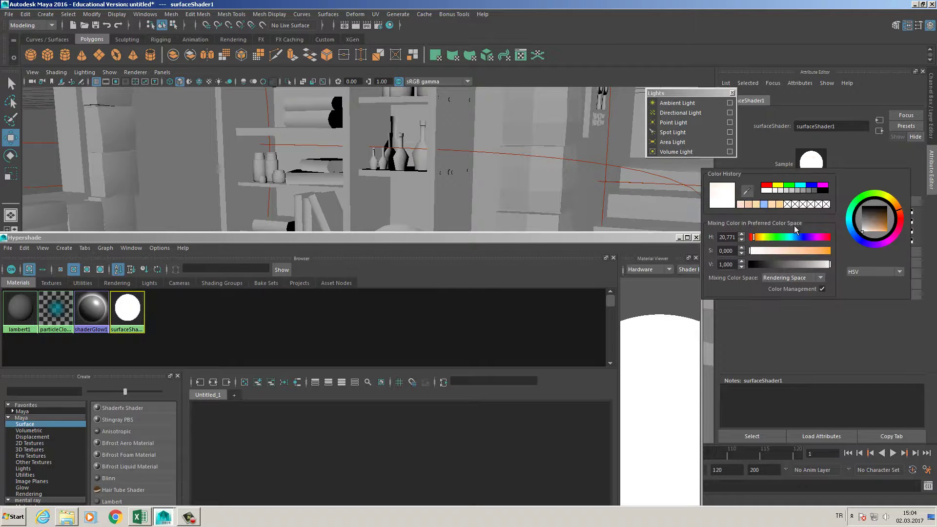
{"action": "left_click_drag", "start_coordinate": [764, 251], "coordinate": [767, 253]}
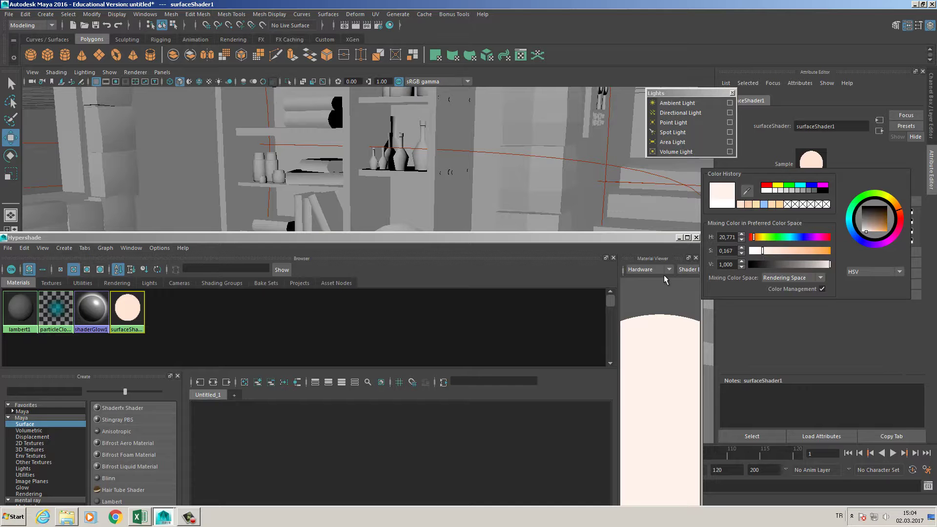
{"action": "left_click", "coordinate": [438, 263]}
Assign the peach surface shader to the sphere on top of the staff.
{"action": "left_click_drag", "start_coordinate": [439, 238], "coordinate": [461, 478]}
{"action": "right_click_drag", "start_coordinate": [515, 268], "coordinate": [393, 410], "text": "alt"}
{"action": "middle_click_drag", "start_coordinate": [393, 410], "coordinate": [422, 409], "text": "alt"}
{"action": "left_click_drag", "start_coordinate": [478, 478], "coordinate": [723, 368]}
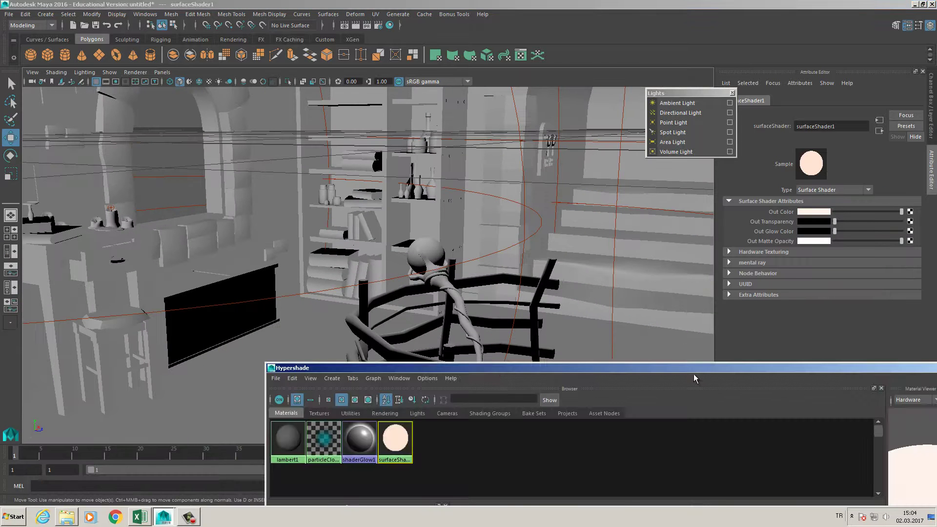
{"action": "left_click", "coordinate": [441, 256]}
{"action": "right_click_drag", "start_coordinate": [397, 435], "coordinate": [394, 354]}
Render the room from a wider view and move the Render View so the sphere in the viewport stays visible.
{"action": "left_click_drag", "start_coordinate": [363, 217], "coordinate": [321, 161], "text": "alt"}
{"action": "left_click", "coordinate": [356, 26]}
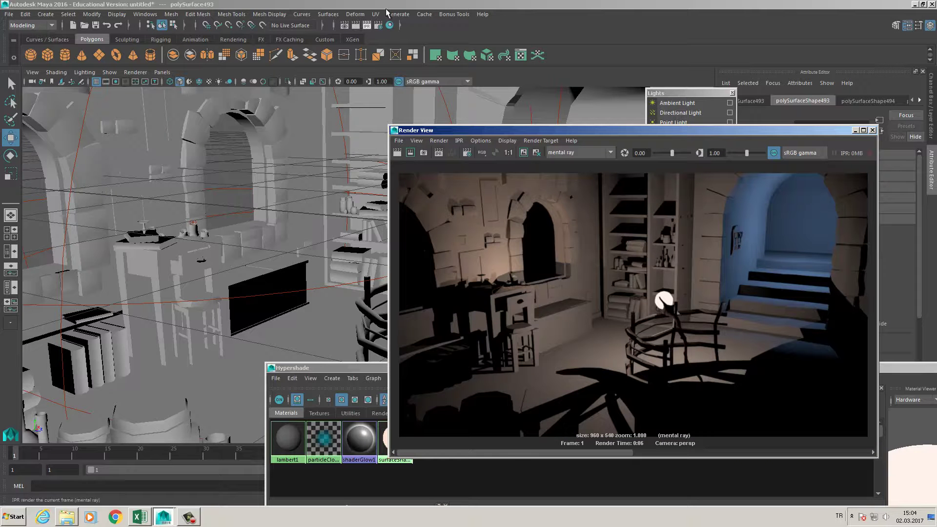
{"action": "left_click_drag", "start_coordinate": [724, 133], "coordinate": [391, 273]}
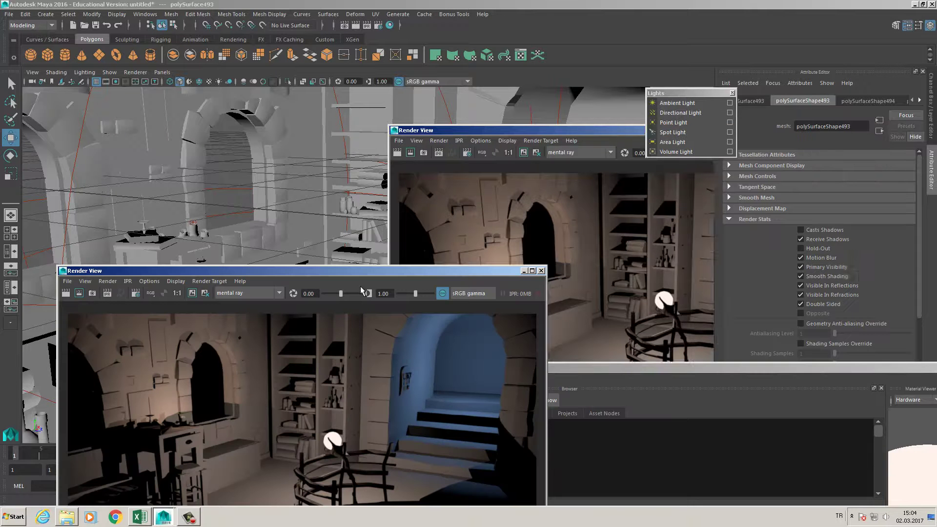
{"action": "left_click_drag", "start_coordinate": [463, 273], "coordinate": [452, 266]}
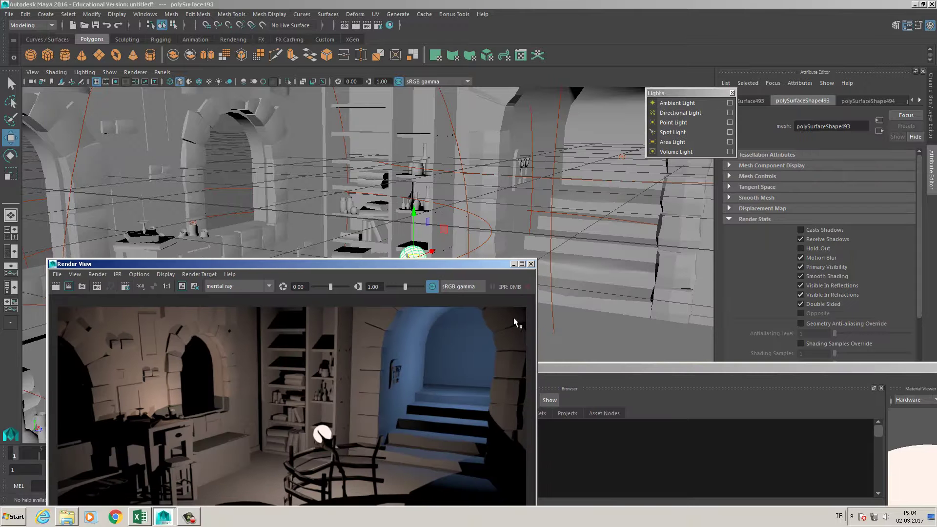
Set the surface shader's Out Glow Color to warm beige (H 20.781, S 0.412, V 0.578) and re-render the room.
{"action": "left_click_drag", "start_coordinate": [584, 373], "coordinate": [301, 148]}
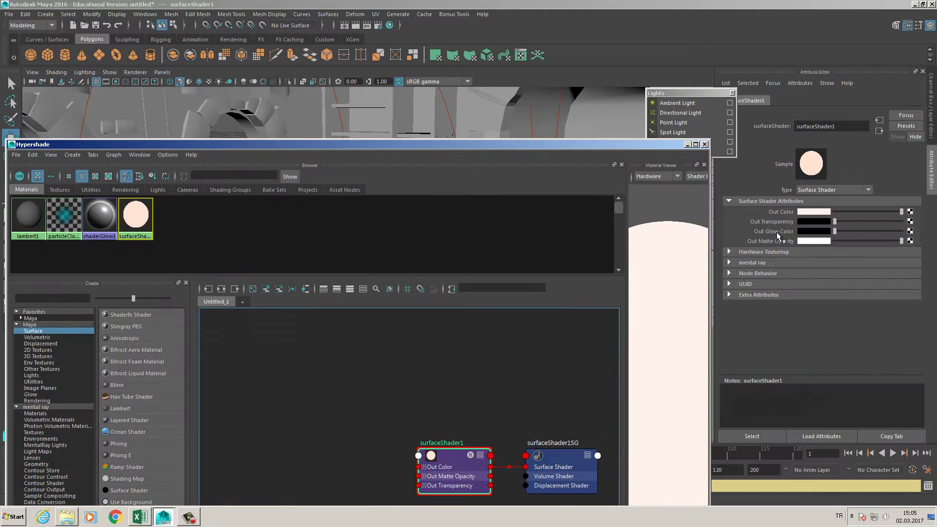
{"action": "mouse_move", "coordinate": [834, 231]}
{"action": "left_mouse_down"}
{"action": "mouse_move", "coordinate": [863, 232]}
{"action": "mouse_move", "coordinate": [840, 232]}
{"action": "left_mouse_up"}
{"action": "left_click", "coordinate": [811, 232]}
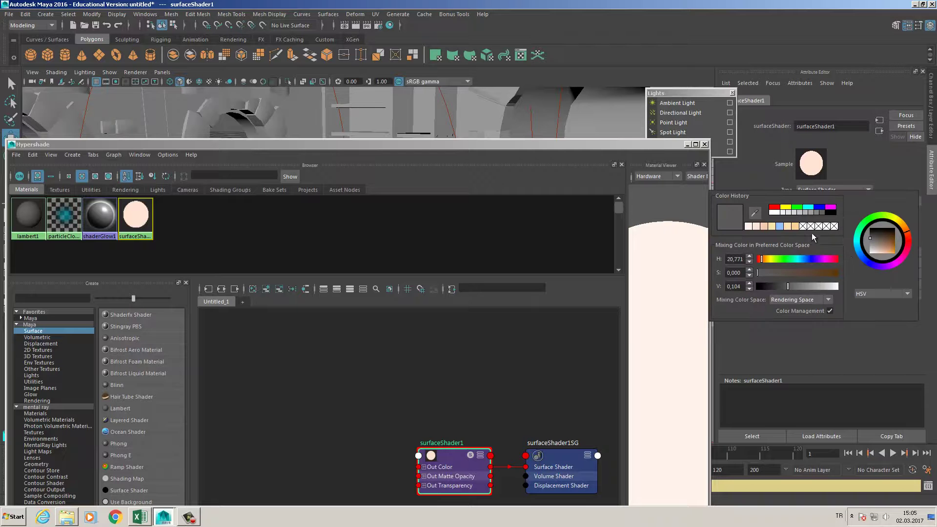
{"action": "left_click", "coordinate": [880, 249]}
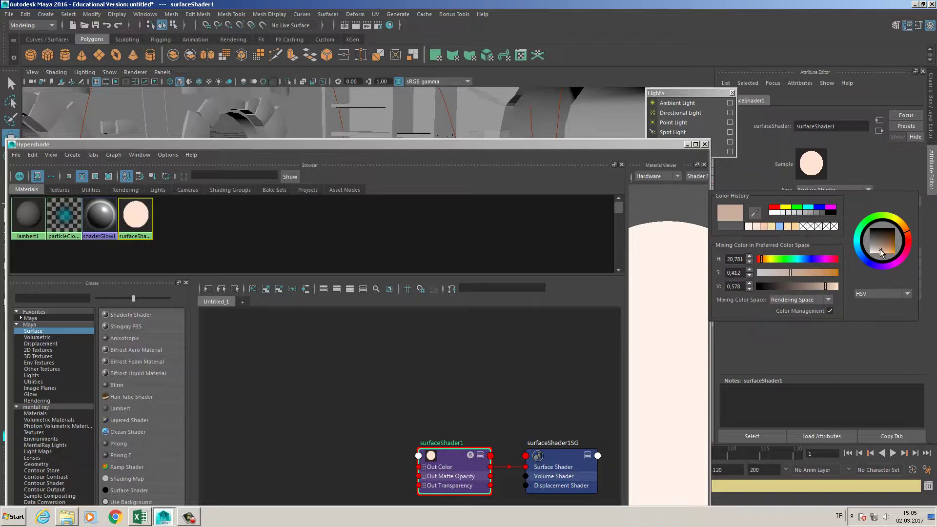
{"action": "left_click_drag", "start_coordinate": [410, 155], "coordinate": [528, 309]}
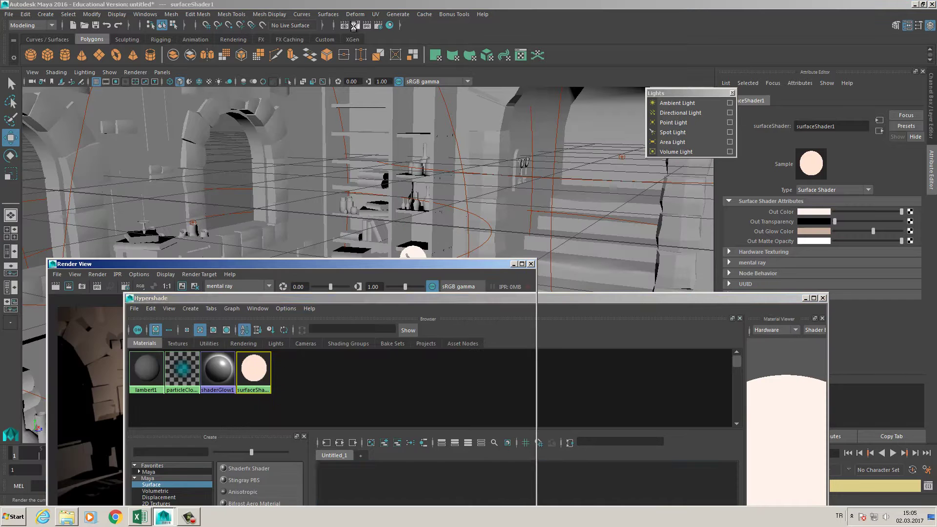
{"action": "left_click", "coordinate": [354, 26]}
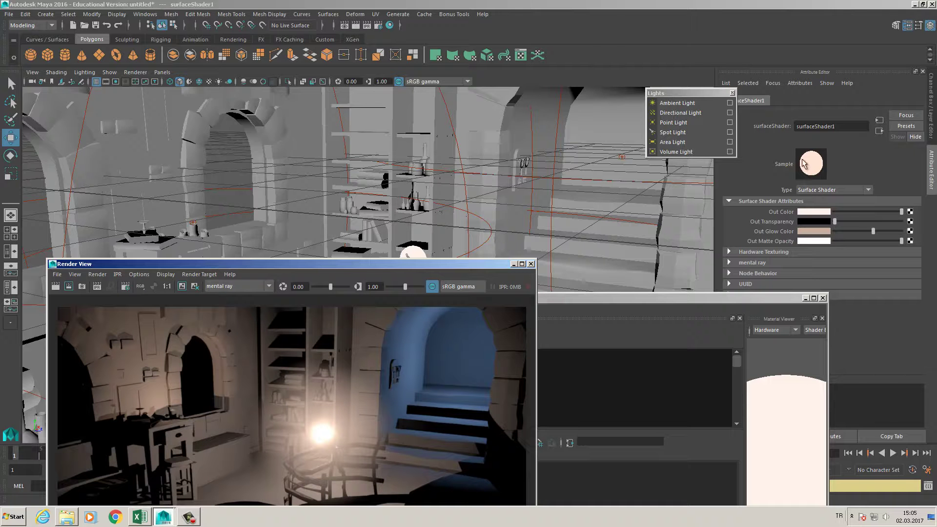
Darken the surface shader's Out Glow Color to a dim brown, and re-render the room to check the weaker glow.
{"action": "left_click", "coordinate": [862, 232]}
{"action": "left_click_drag", "start_coordinate": [853, 236], "coordinate": [849, 235]}
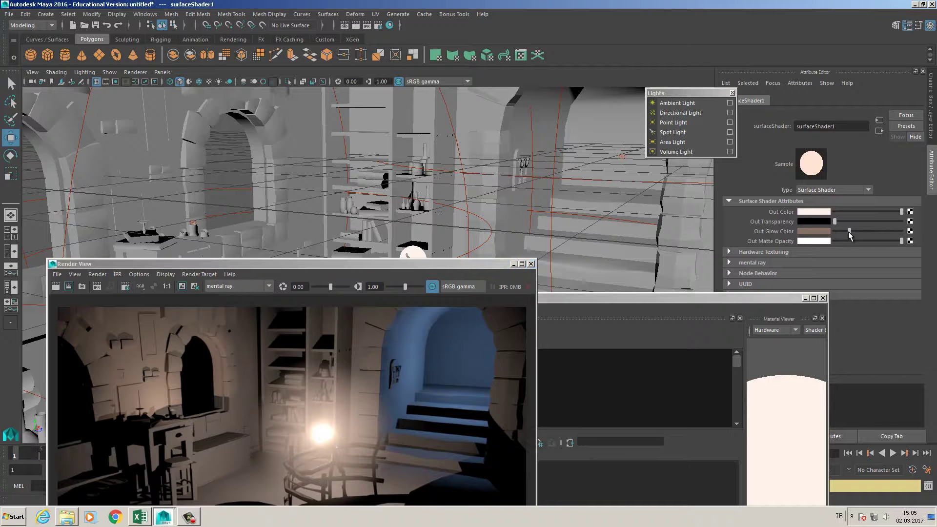
{"action": "left_click", "coordinate": [357, 25]}
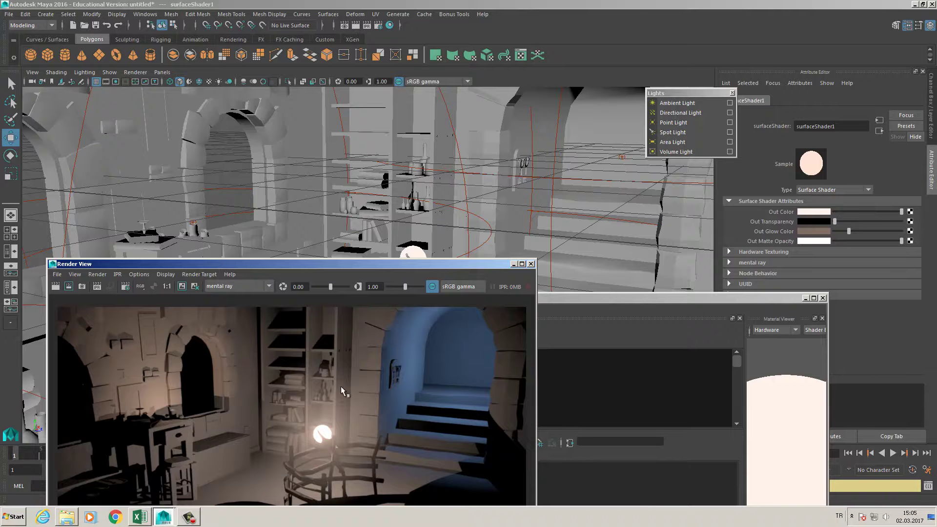
{"action": "left_click_drag", "start_coordinate": [390, 263], "coordinate": [649, 117]}
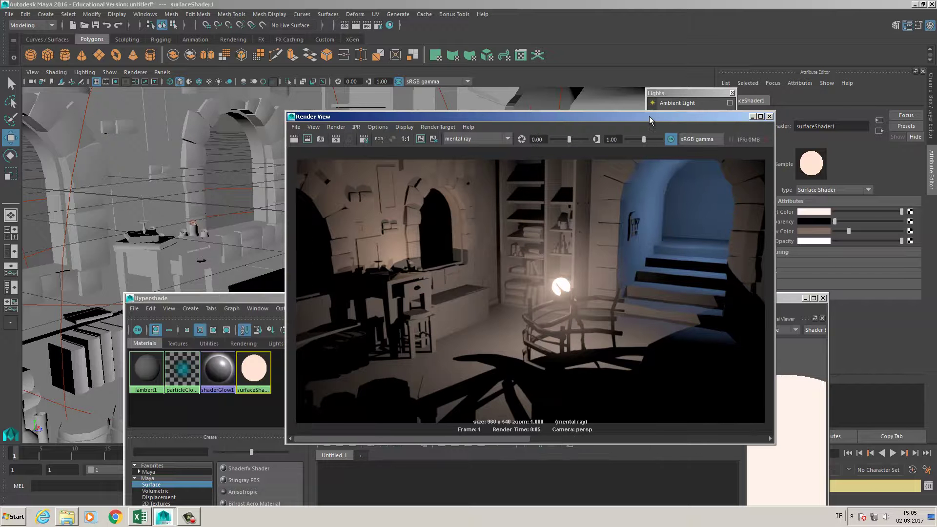
{"action": "left_click", "coordinate": [769, 118]}
Scale down the volume light around the staff's sphere uniformly to about 2.985.
{"action": "scroll", "coordinate": [460, 153], "scroll_direction": "down", "scroll_amount": 5}
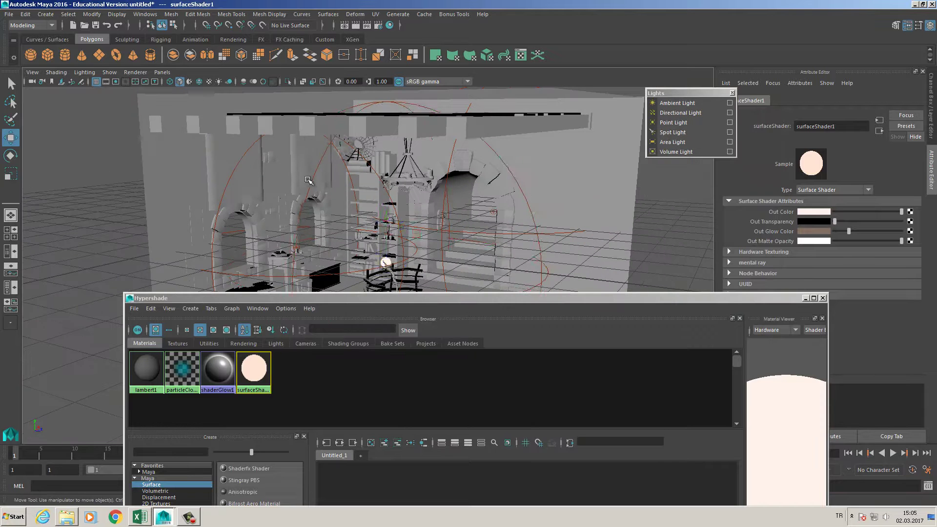
{"action": "left_click", "coordinate": [310, 188]}
{"action": "key", "text": "r"}
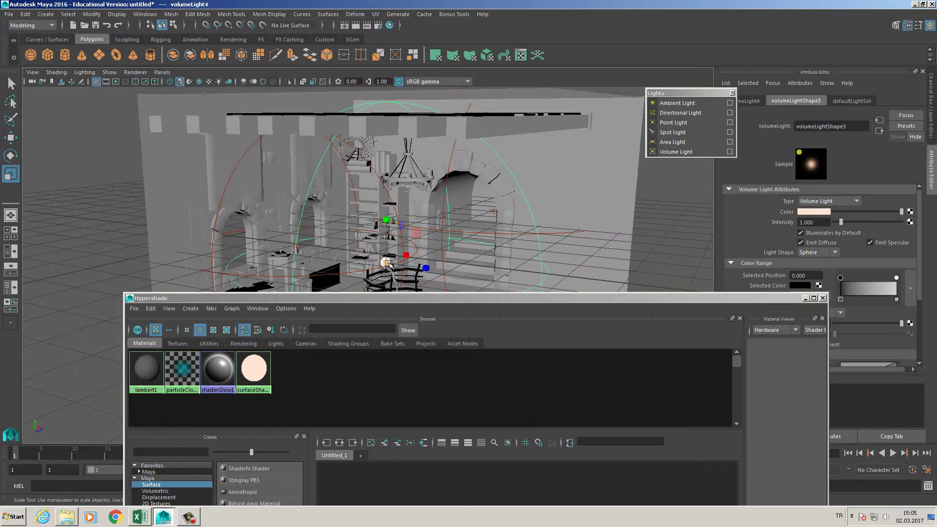
{"action": "left_click_drag", "start_coordinate": [385, 262], "coordinate": [341, 249]}
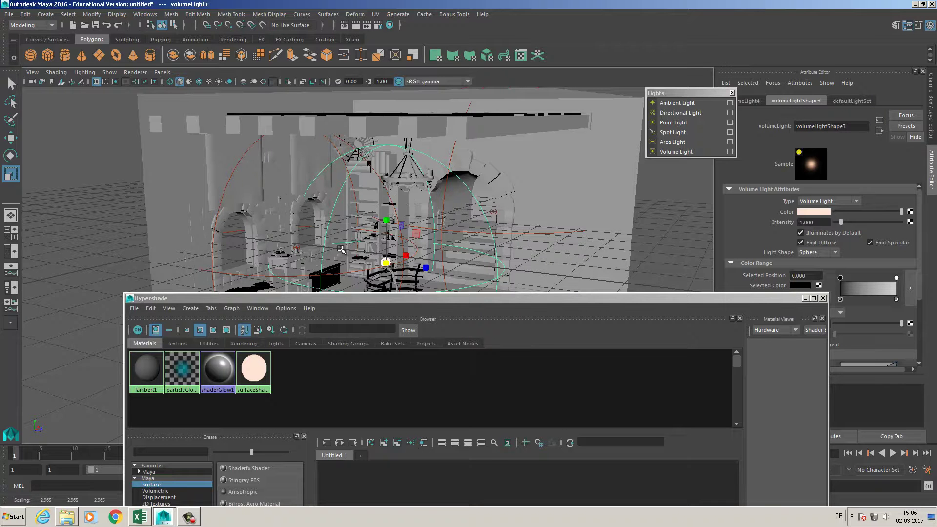
Shrink the staff's volume light slightly more, and render the room from a higher view centred on the staff.
{"action": "right_click_drag", "start_coordinate": [358, 220], "coordinate": [473, 236], "text": "alt"}
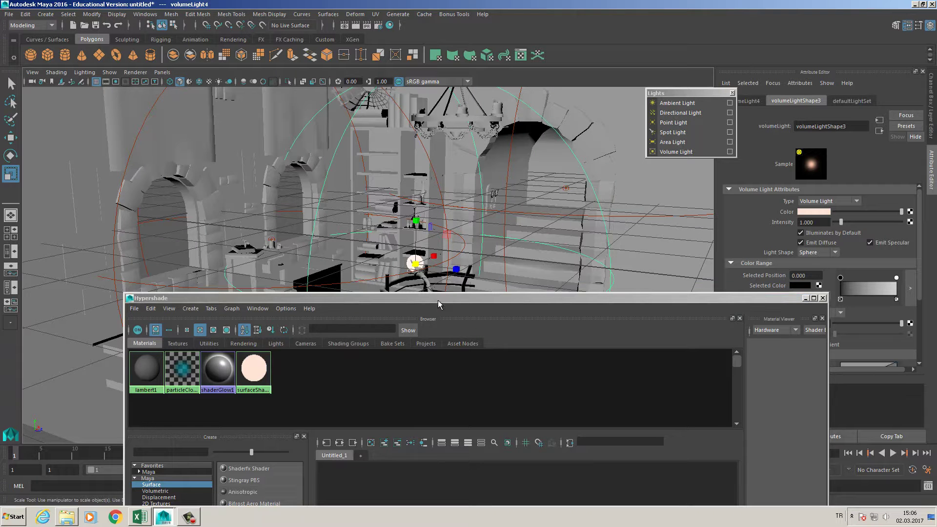
{"action": "left_click_drag", "start_coordinate": [438, 303], "coordinate": [413, 431]}
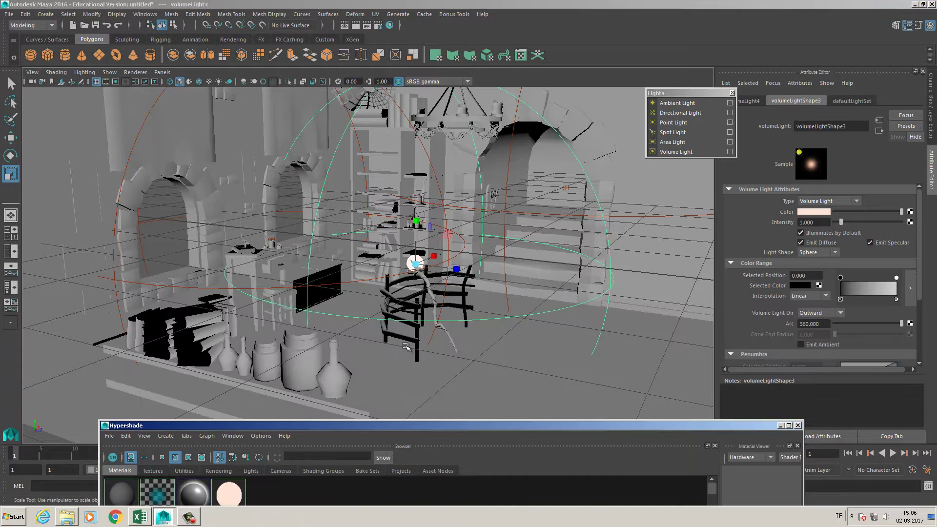
{"action": "left_click_drag", "start_coordinate": [417, 335], "coordinate": [490, 316], "text": "alt"}
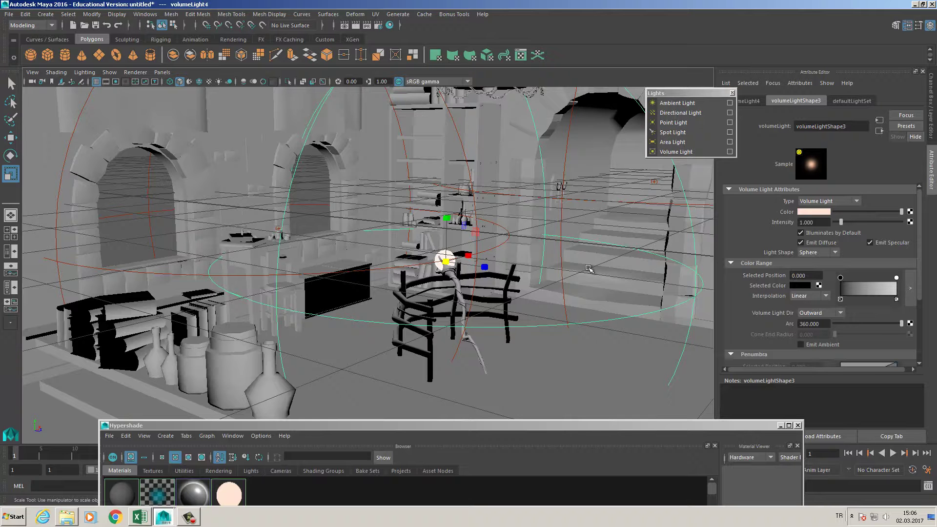
{"action": "left_click_drag", "start_coordinate": [372, 254], "coordinate": [485, 195], "text": "alt"}
{"action": "right_click_drag", "start_coordinate": [506, 234], "coordinate": [400, 229], "text": "alt"}
{"action": "middle_click_drag", "start_coordinate": [420, 234], "coordinate": [393, 281], "text": "alt"}
{"action": "right_click_drag", "start_coordinate": [394, 281], "coordinate": [400, 274], "text": "alt"}
{"action": "middle_click_drag", "start_coordinate": [393, 274], "coordinate": [397, 281], "text": "alt"}
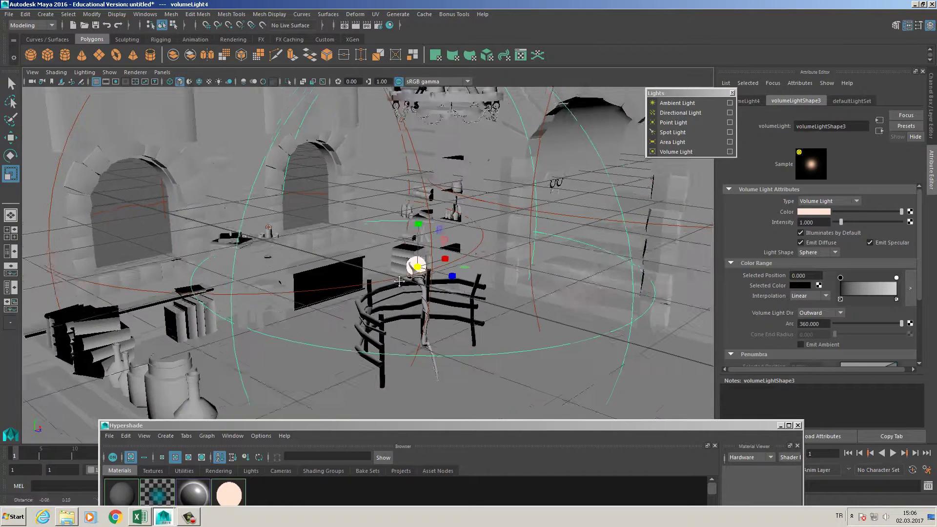
{"action": "left_click_drag", "start_coordinate": [422, 267], "coordinate": [413, 267]}
{"action": "left_click", "coordinate": [367, 25]}
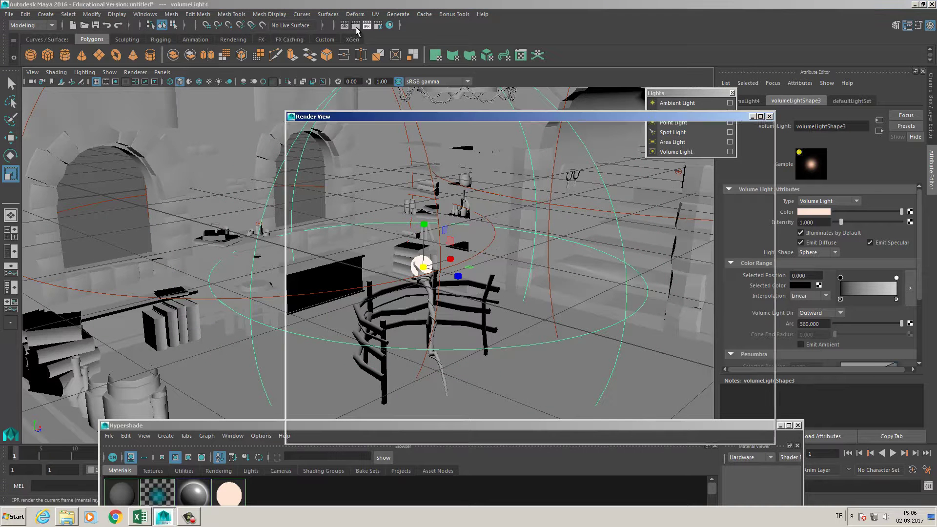
{"action": "left_click", "coordinate": [770, 117]}
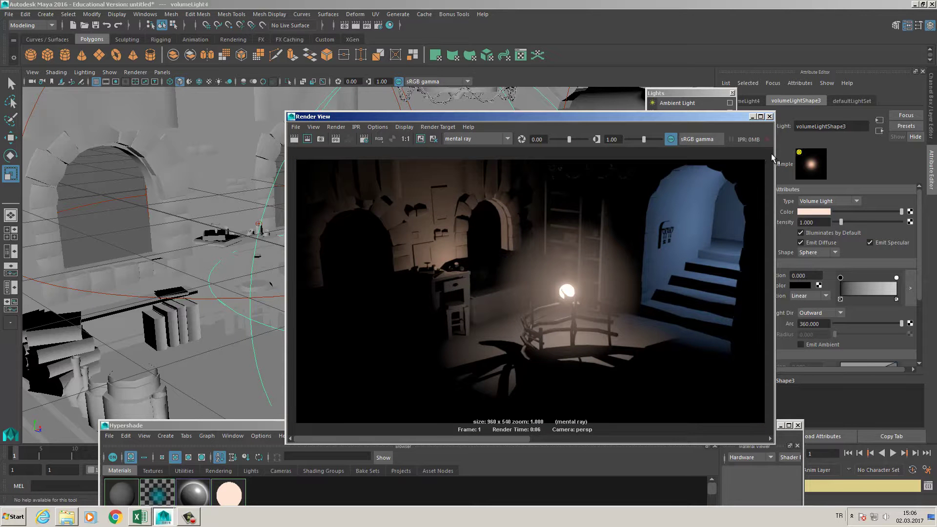
{"action": "left_click", "coordinate": [769, 116]}
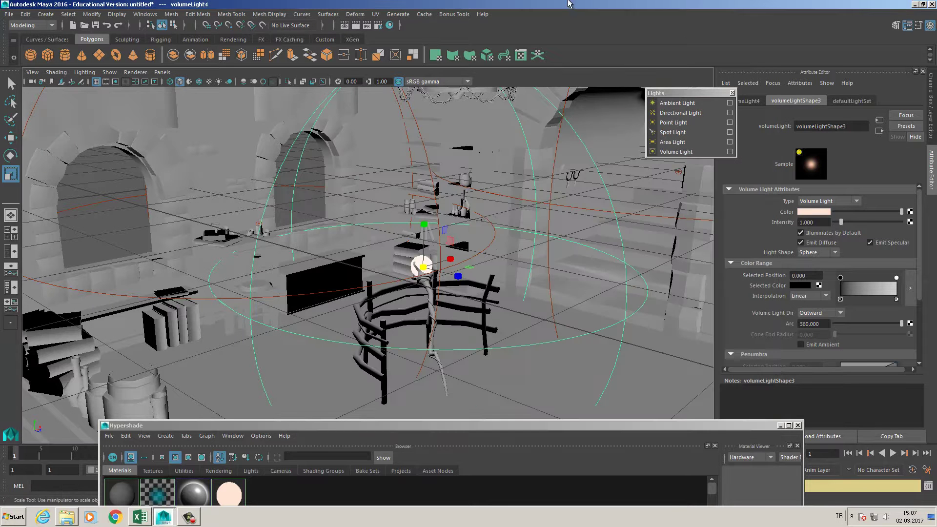
Open the mental ray quality settings in Render Settings and show the advanced settings.
{"action": "right_click_drag", "start_coordinate": [442, 207], "coordinate": [459, 213], "text": "alt"}
{"action": "middle_click_drag", "start_coordinate": [460, 212], "coordinate": [458, 198], "text": "alt"}
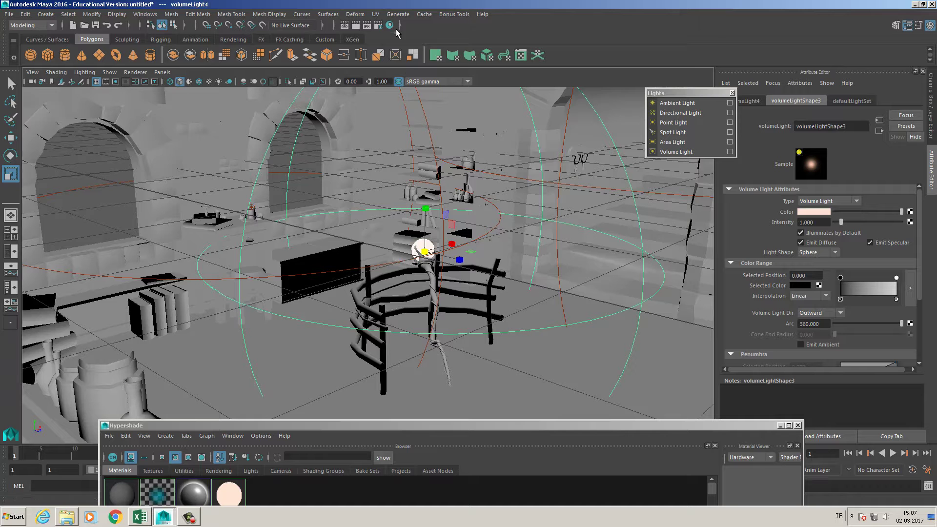
{"action": "left_click", "coordinate": [378, 26]}
{"action": "left_click_drag", "start_coordinate": [342, 88], "coordinate": [657, 72]}
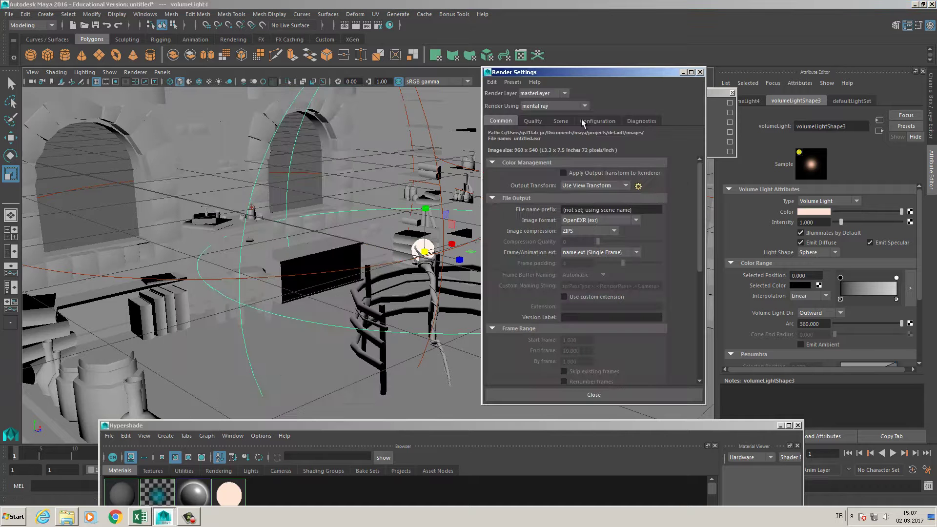
{"action": "left_click", "coordinate": [532, 121]}
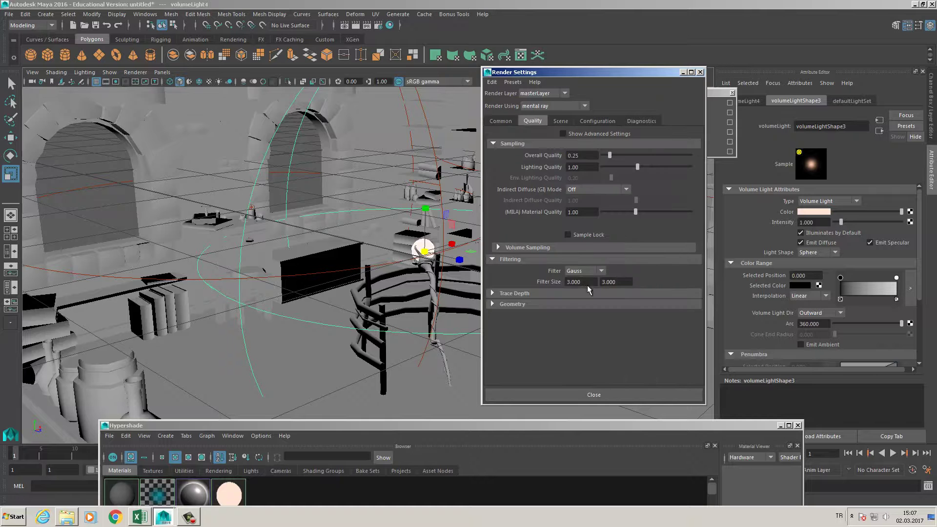
{"action": "left_click_drag", "start_coordinate": [561, 72], "coordinate": [574, 71]}
{"action": "left_click", "coordinate": [576, 133]}
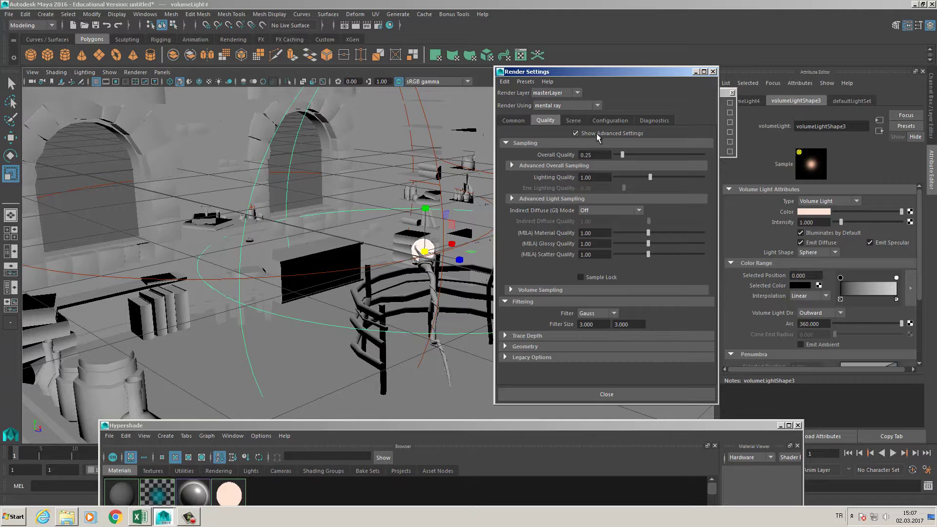
{"action": "left_click", "coordinate": [619, 136]}
{"action": "left_click", "coordinate": [619, 136]}
Set the Indirect Diffuse (GI) Mode to Finalgather and move the Render Settings and Hypershade windows off the staff.
{"action": "left_click", "coordinate": [591, 211]}
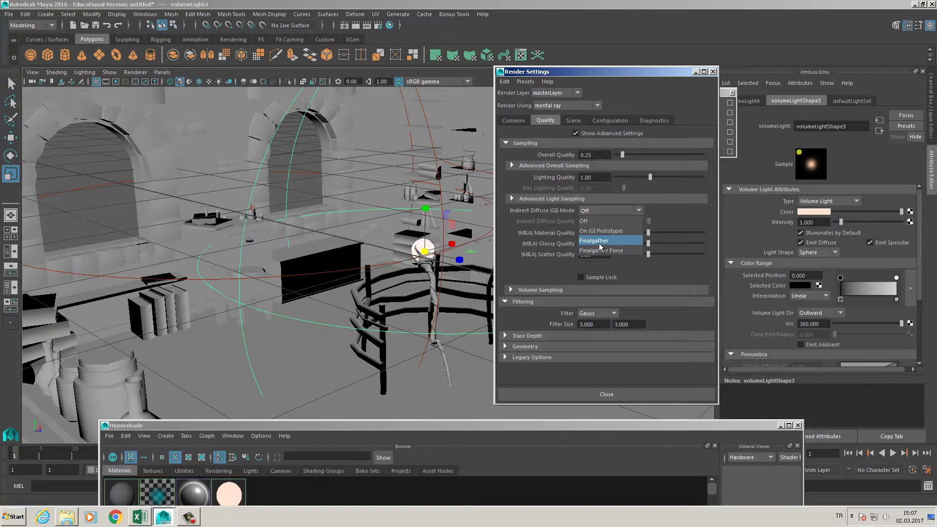
{"action": "left_click", "coordinate": [600, 244]}
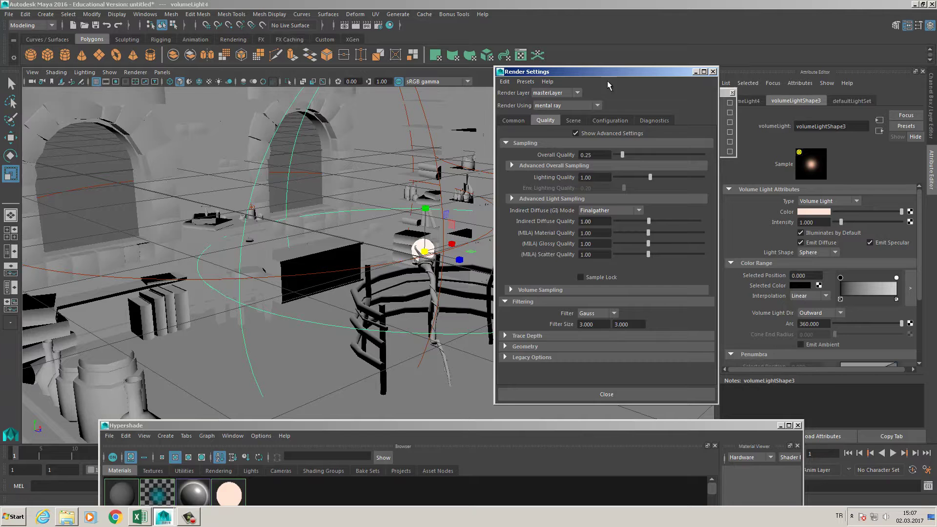
{"action": "left_click_drag", "start_coordinate": [616, 73], "coordinate": [740, 84]}
{"action": "left_click_drag", "start_coordinate": [477, 425], "coordinate": [453, 137]}
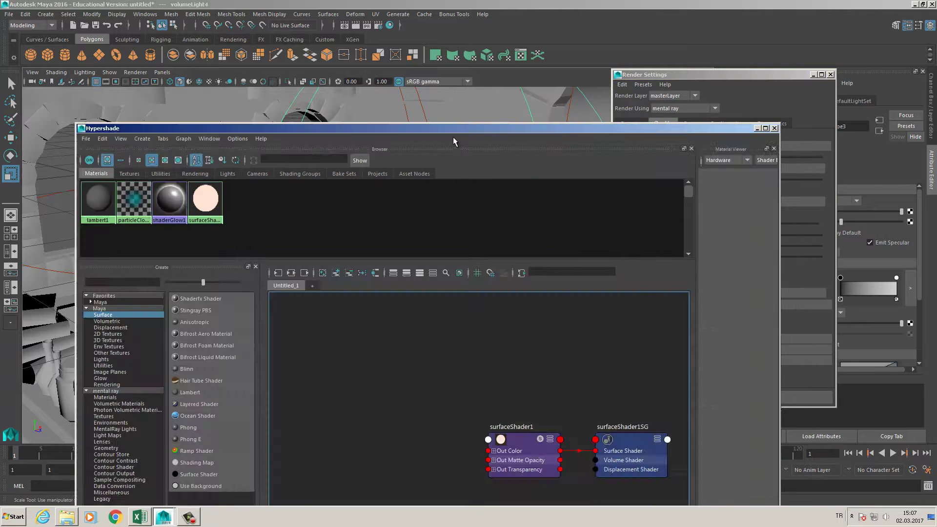
{"action": "left_click_drag", "start_coordinate": [396, 131], "coordinate": [365, 385]}
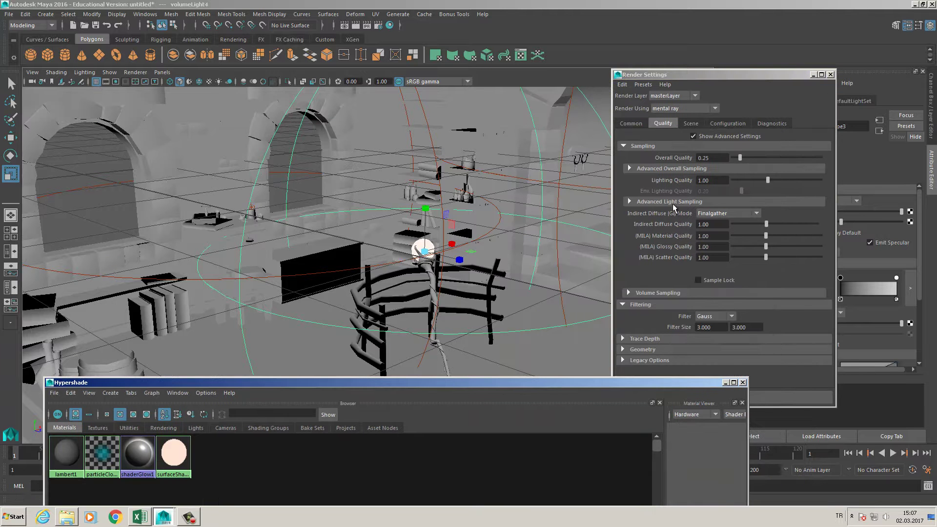
Set the Indirect Diffuse (GI) Mode to Off with advanced settings shown, and render the current view.
{"action": "left_click", "coordinate": [710, 138]}
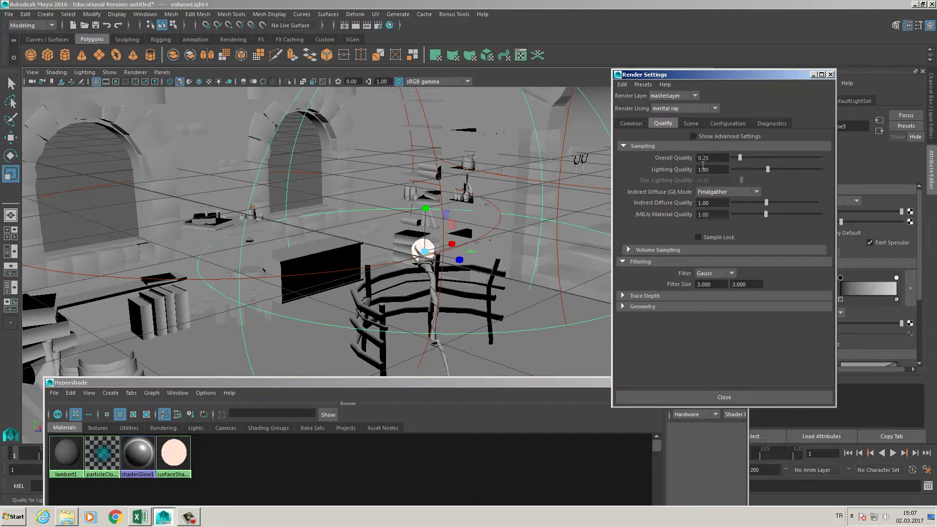
{"action": "left_click", "coordinate": [709, 138]}
{"action": "left_click", "coordinate": [721, 213]}
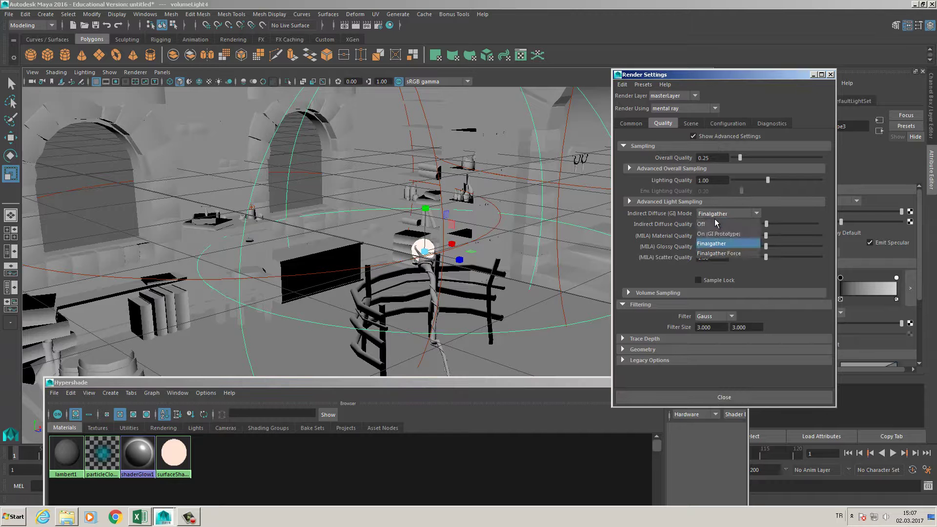
{"action": "left_click", "coordinate": [713, 220]}
{"action": "left_click", "coordinate": [356, 25]}
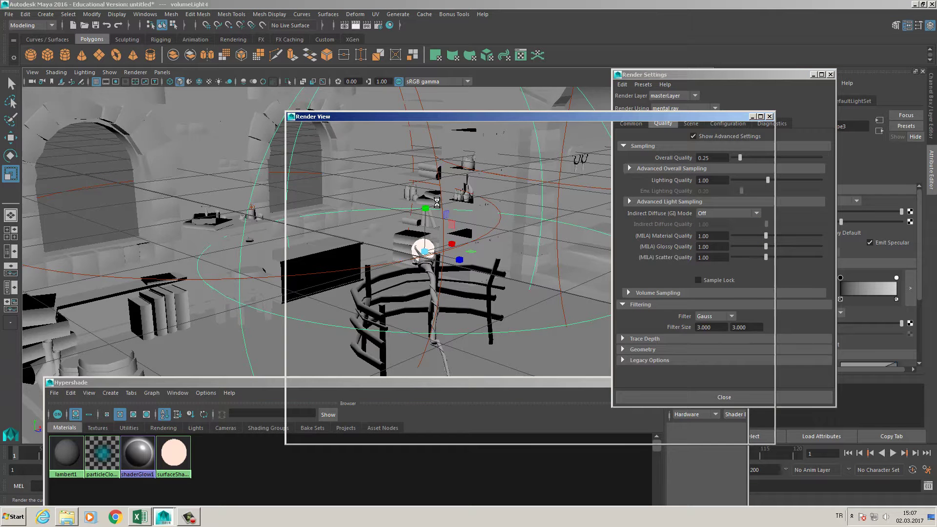
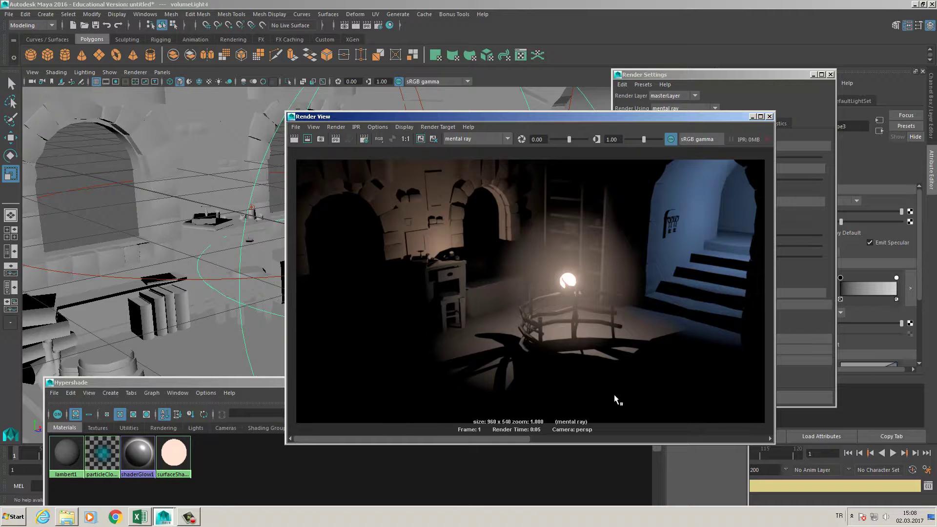
Move the Render View aside, close Render Settings, and add a volume light at the open front of the room.
{"action": "left_click_drag", "start_coordinate": [569, 120], "coordinate": [253, 263]}
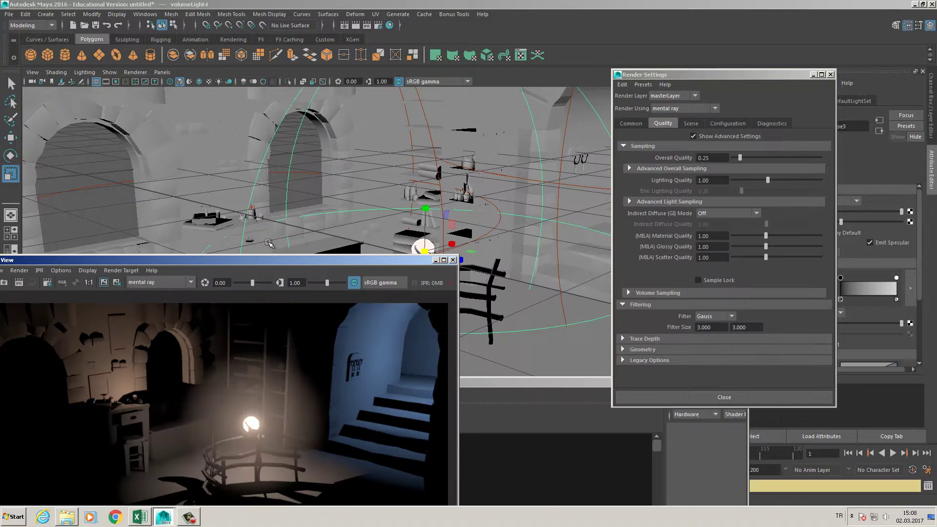
{"action": "left_click", "coordinate": [830, 74]}
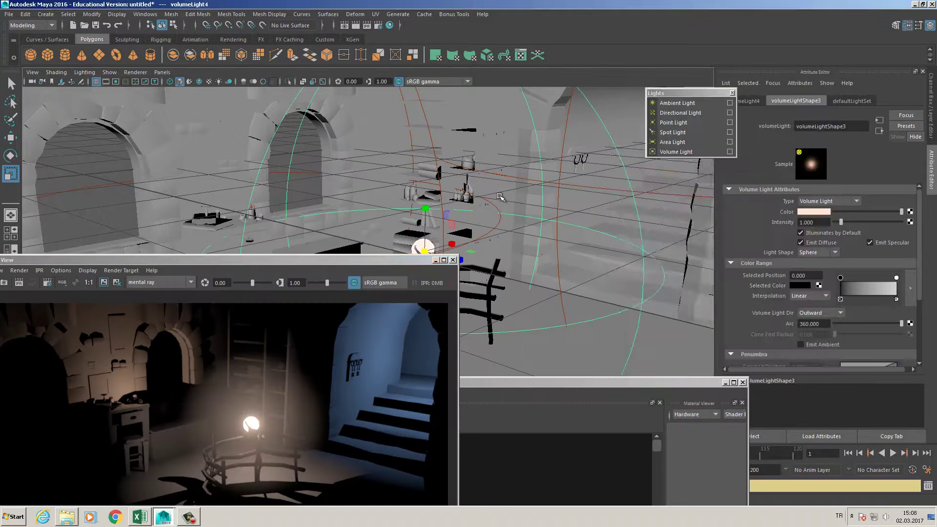
{"action": "scroll", "coordinate": [502, 198], "scroll_direction": "down", "scroll_amount": 4}
{"action": "left_click", "coordinate": [672, 151]}
{"action": "scroll", "coordinate": [493, 247], "scroll_direction": "down", "scroll_amount": 6}
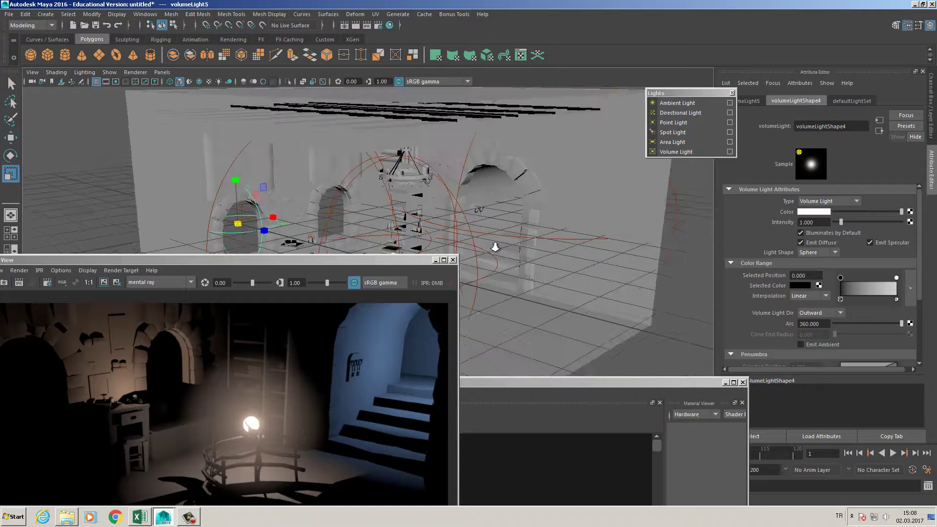
{"action": "left_click_drag", "start_coordinate": [537, 190], "coordinate": [460, 226], "text": "alt"}
{"action": "key", "text": "w"}
{"action": "middle_click_drag", "start_coordinate": [405, 247], "coordinate": [457, 204], "text": "alt"}
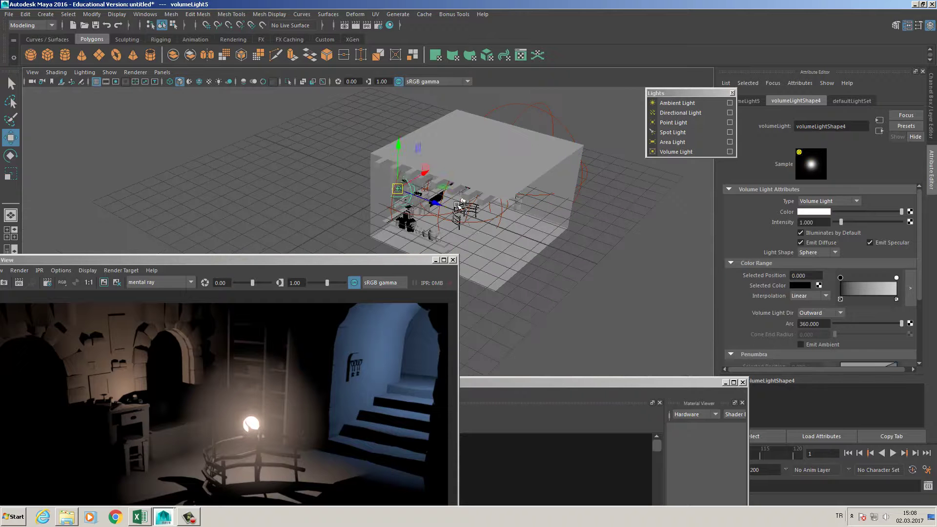
{"action": "left_click_drag", "start_coordinate": [442, 202], "coordinate": [523, 272]}
Enlarge the new volume light to span the front of the room and lower it below floor level.
{"action": "key", "text": "r"}
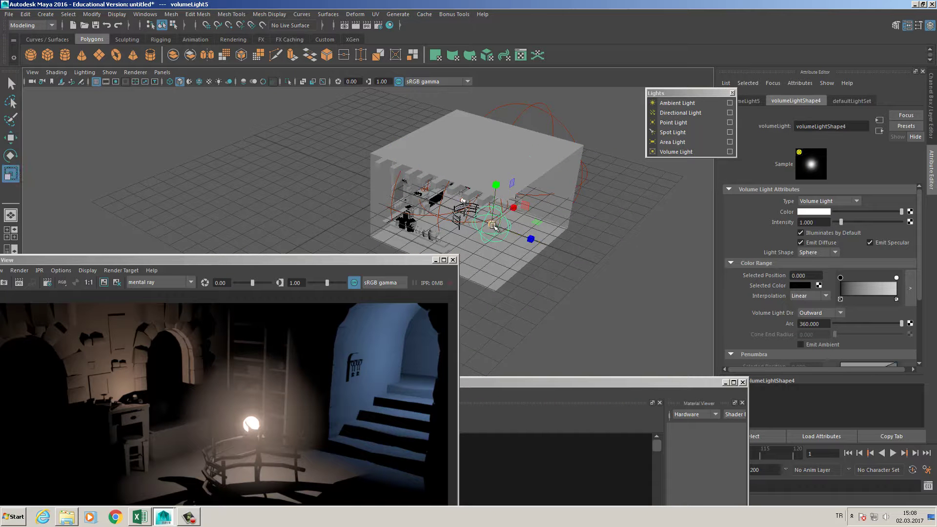
{"action": "left_click_drag", "start_coordinate": [492, 224], "coordinate": [596, 260]}
{"action": "key", "text": "w"}
{"action": "left_click_drag", "start_coordinate": [497, 191], "coordinate": [492, 219]}
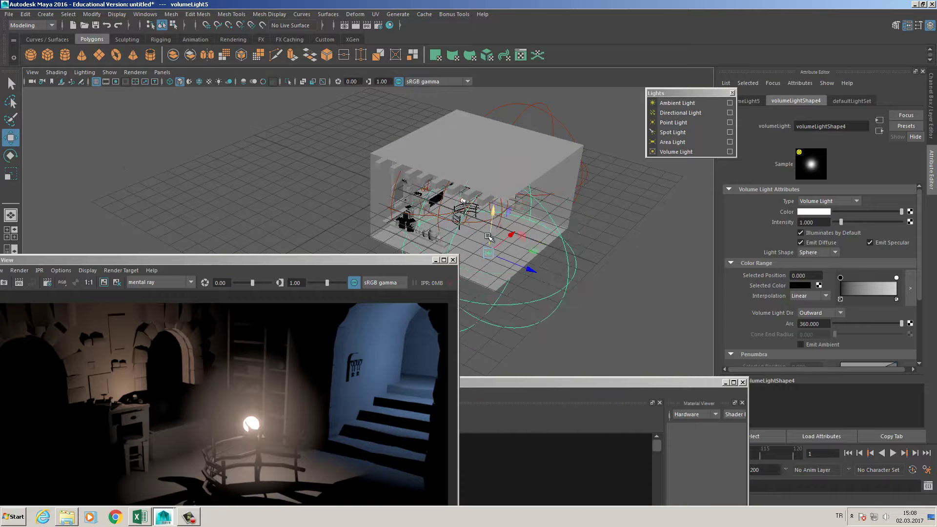
Give the new volume light a light blue color and set its intensity to 0.370.
{"action": "left_click_drag", "start_coordinate": [546, 274], "coordinate": [554, 251], "text": "alt"}
{"action": "left_click", "coordinate": [813, 211]}
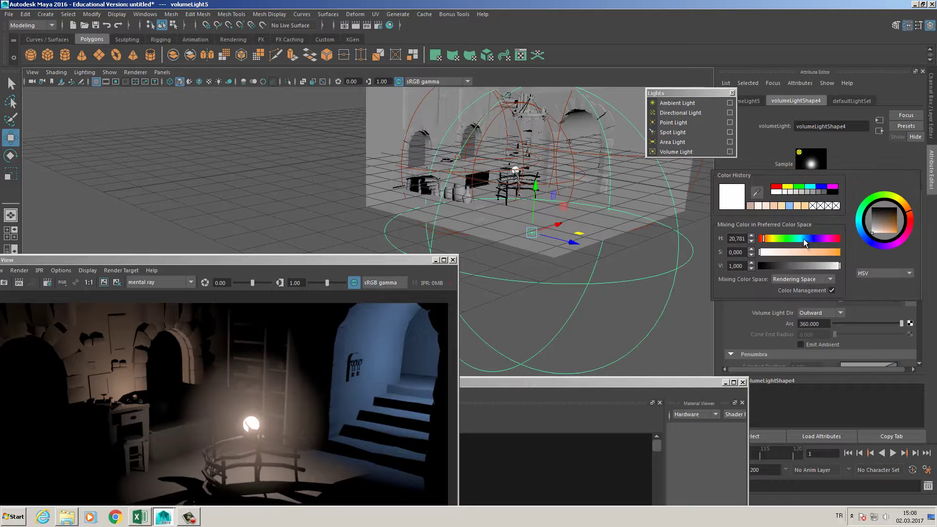
{"action": "left_click_drag", "start_coordinate": [803, 239], "coordinate": [837, 225]}
{"action": "left_click", "coordinate": [822, 253]}
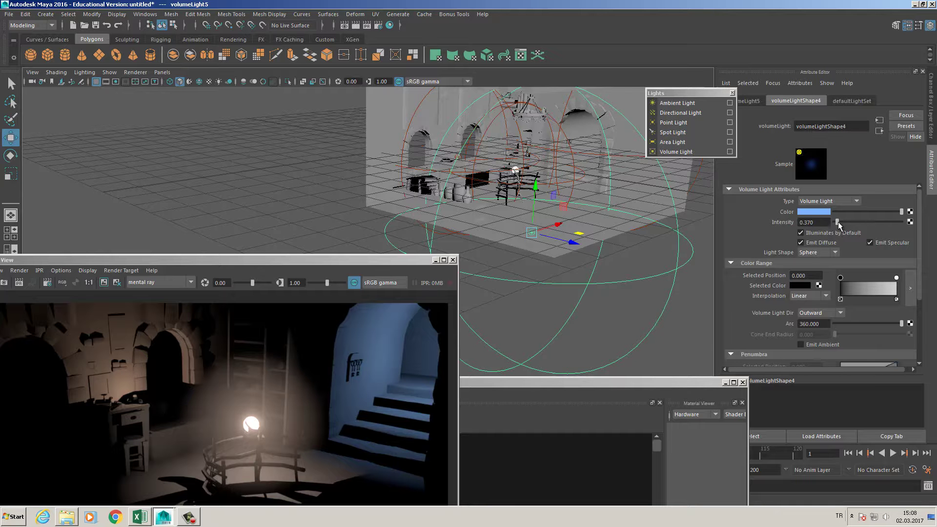
Render the room from a view centred on the staff and bring the whole rendered image into sight.
{"action": "right_click_drag", "start_coordinate": [521, 239], "coordinate": [649, 234], "text": "alt"}
{"action": "middle_click_drag", "start_coordinate": [556, 221], "coordinate": [567, 283], "text": "alt"}
{"action": "scroll", "coordinate": [566, 283], "scroll_direction": "down", "scroll_amount": 1}
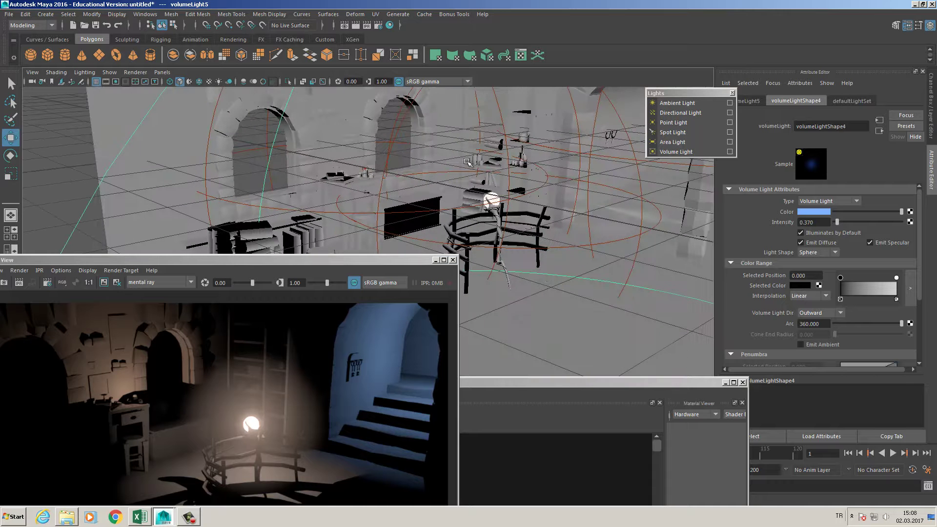
{"action": "left_click", "coordinate": [356, 24]}
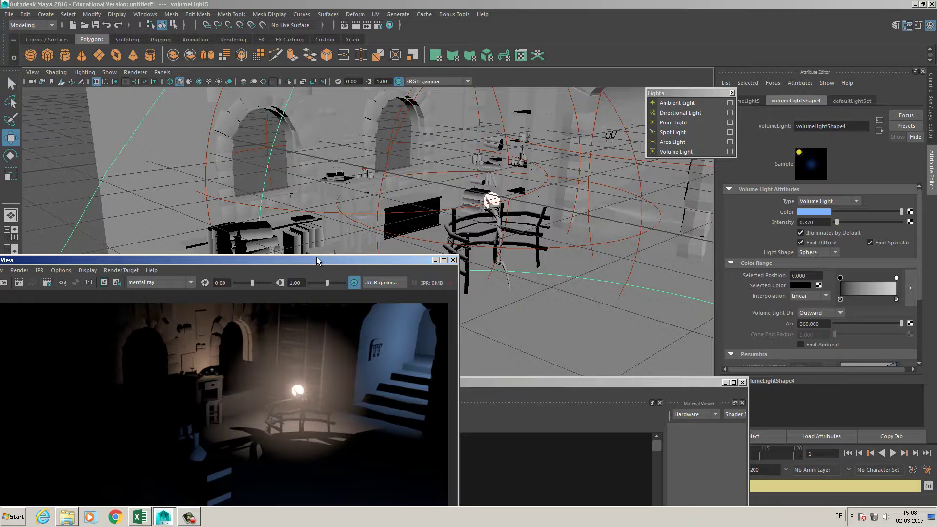
{"action": "left_click_drag", "start_coordinate": [359, 263], "coordinate": [380, 105]}
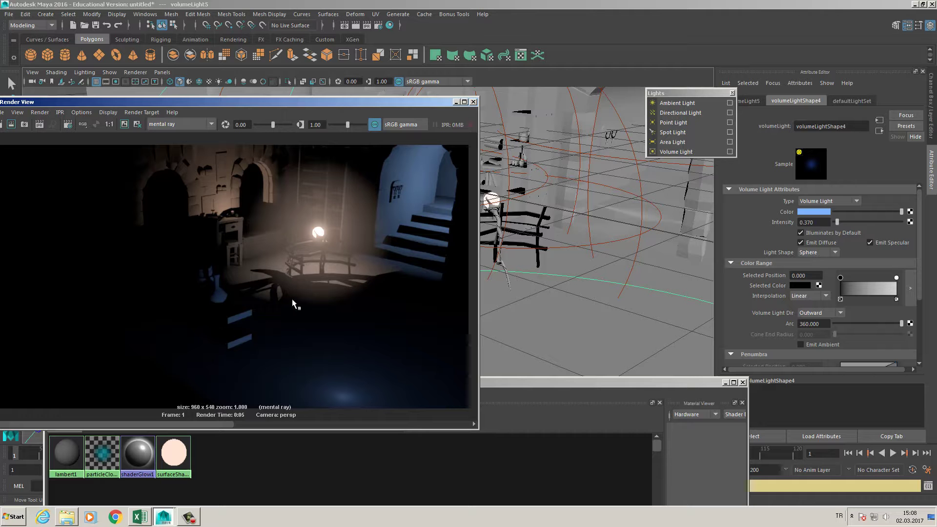
Close the Render View and delete the blue volume light at the front of the room.
{"action": "left_click", "coordinate": [474, 102]}
{"action": "scroll", "coordinate": [414, 247], "scroll_direction": "down", "scroll_amount": 5}
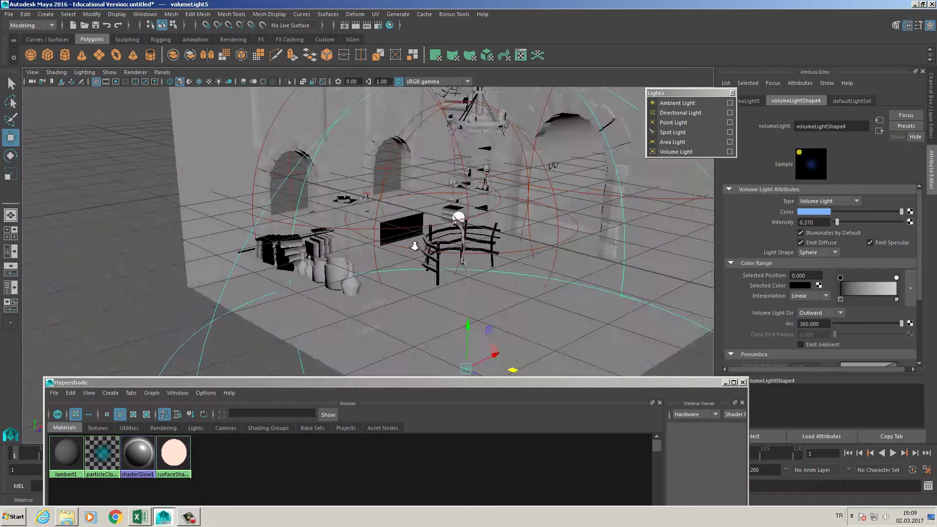
{"action": "left_click", "coordinate": [399, 304]}
Frame the staff and its railing with the Hypershade window moved clear, and select the staff's volume light.
{"action": "left_click_drag", "start_coordinate": [479, 382], "coordinate": [507, 332]}
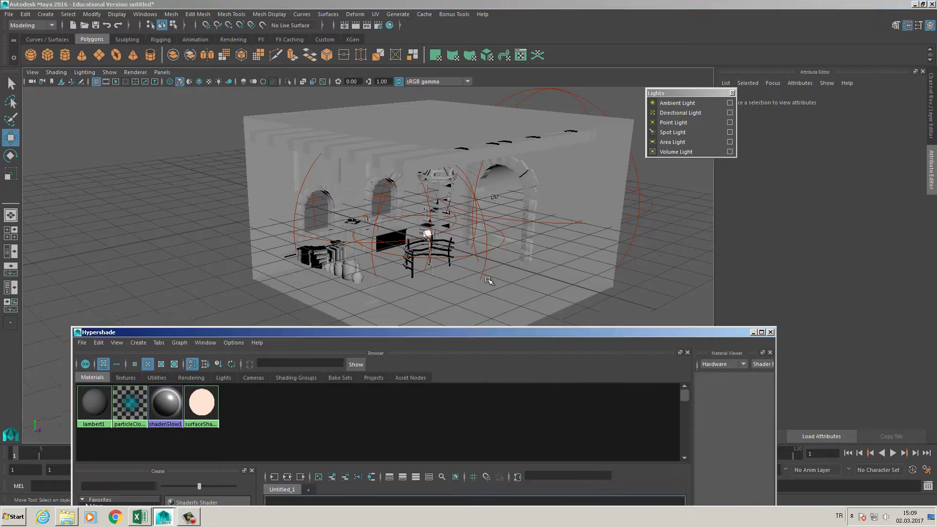
{"action": "scroll", "coordinate": [456, 262], "scroll_direction": "up", "scroll_amount": 6}
{"action": "left_click_drag", "start_coordinate": [456, 262], "coordinate": [415, 230], "text": "alt"}
{"action": "middle_click_drag", "start_coordinate": [415, 230], "coordinate": [478, 176], "text": "alt"}
{"action": "right_click_drag", "start_coordinate": [492, 204], "coordinate": [434, 205], "text": "alt"}
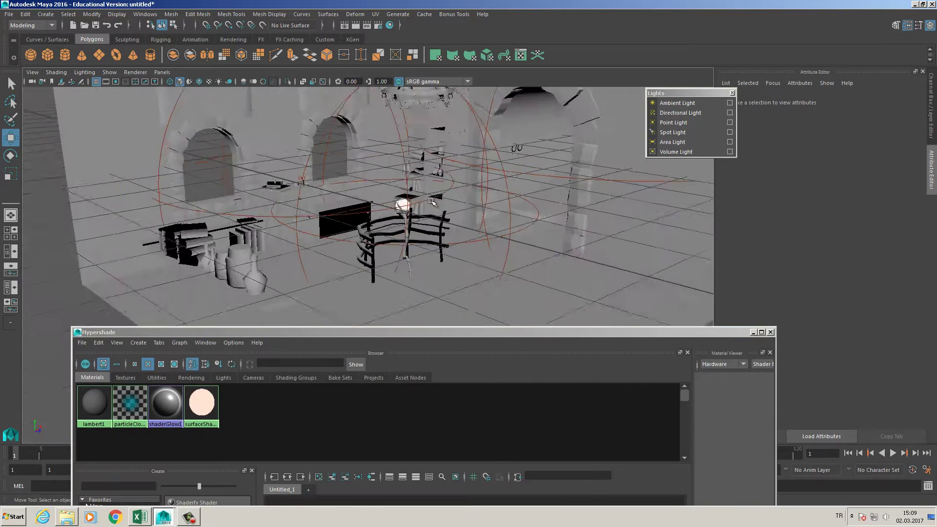
{"action": "middle_click_drag", "start_coordinate": [434, 205], "coordinate": [449, 213], "text": "alt"}
{"action": "right_click_drag", "start_coordinate": [449, 213], "coordinate": [484, 222], "text": "alt"}
{"action": "middle_click_drag", "start_coordinate": [485, 222], "coordinate": [484, 231], "text": "alt"}
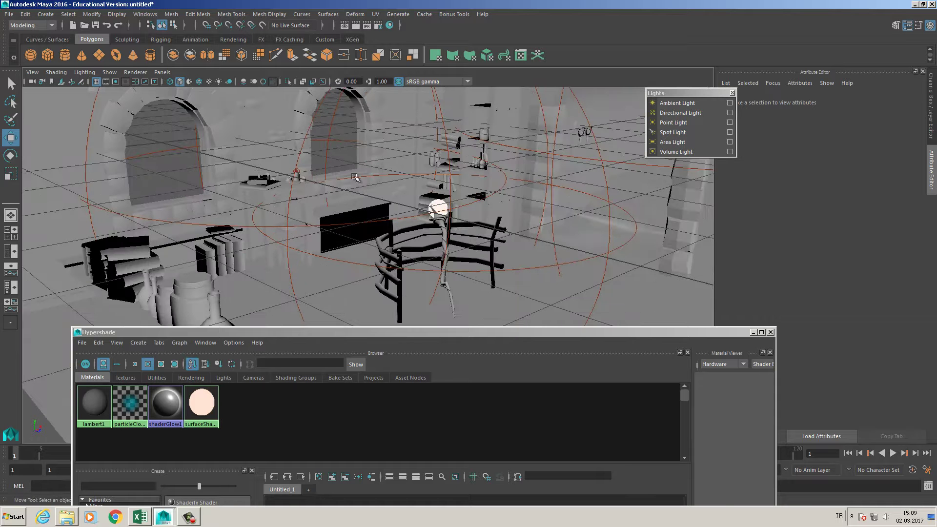
{"action": "left_click", "coordinate": [467, 340]}
{"action": "left_click_drag", "start_coordinate": [467, 340], "coordinate": [502, 370]}
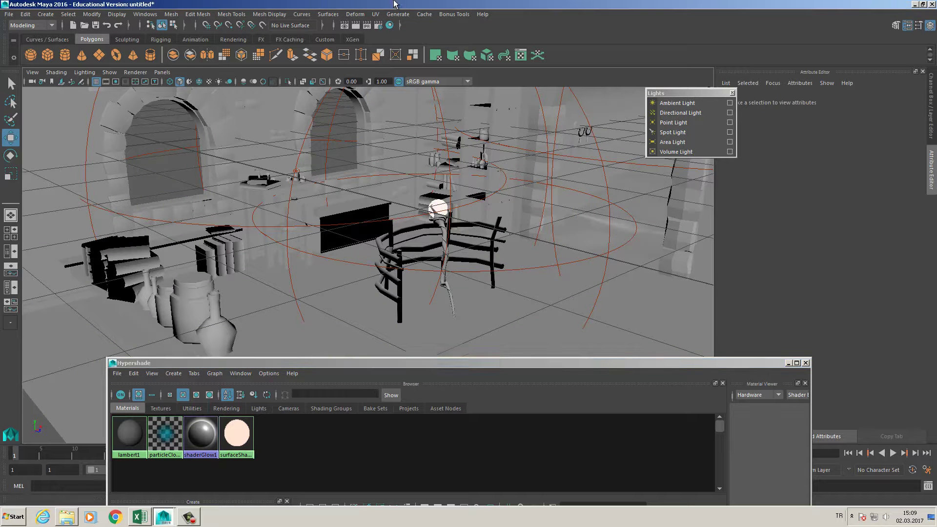
{"action": "scroll", "coordinate": [414, 197], "scroll_direction": "up", "scroll_amount": 2}
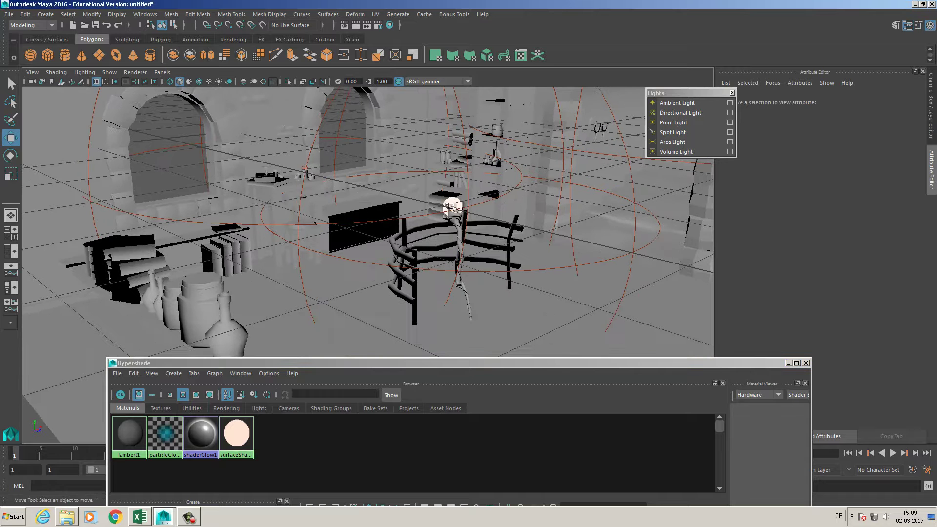
{"action": "left_click", "coordinate": [439, 215]}
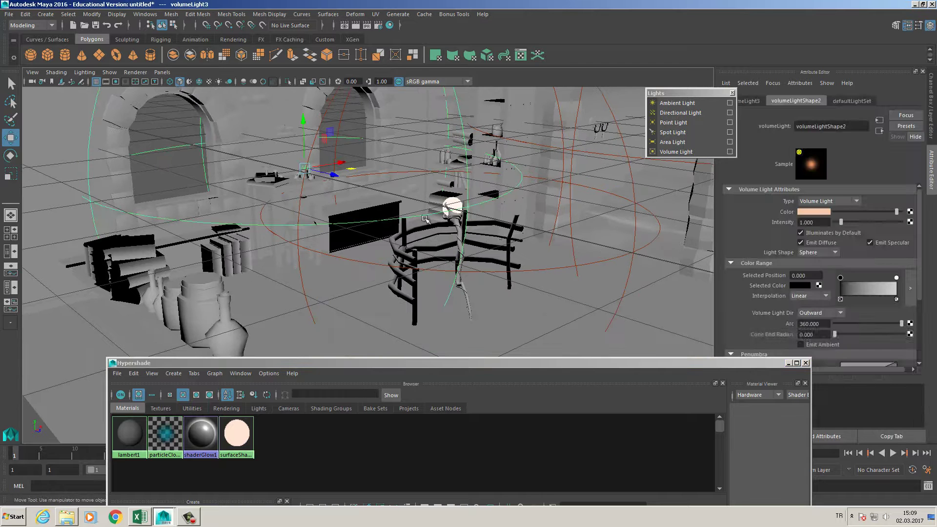
{"action": "left_click", "coordinate": [496, 273]}
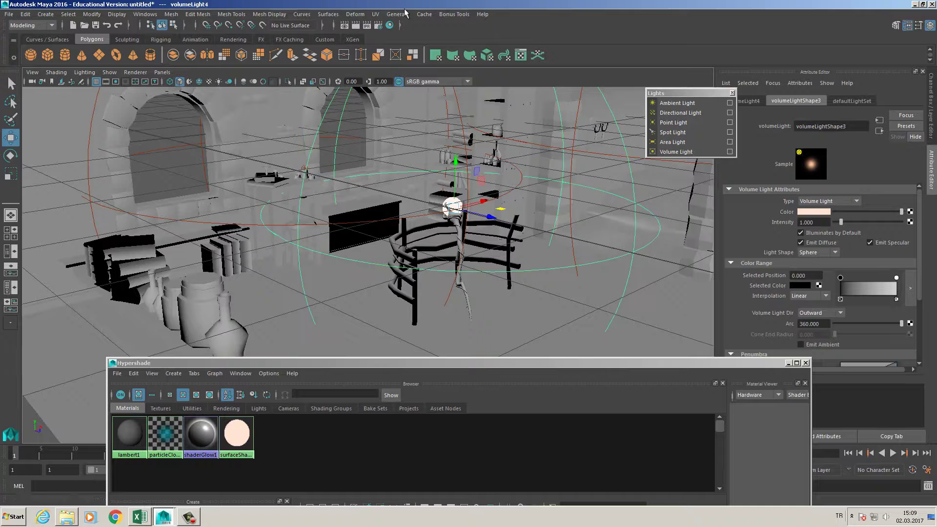
Set the mental ray Indirect Diffuse (GI) Mode to Finalgather in Render Settings.
{"action": "left_click", "coordinate": [378, 25]}
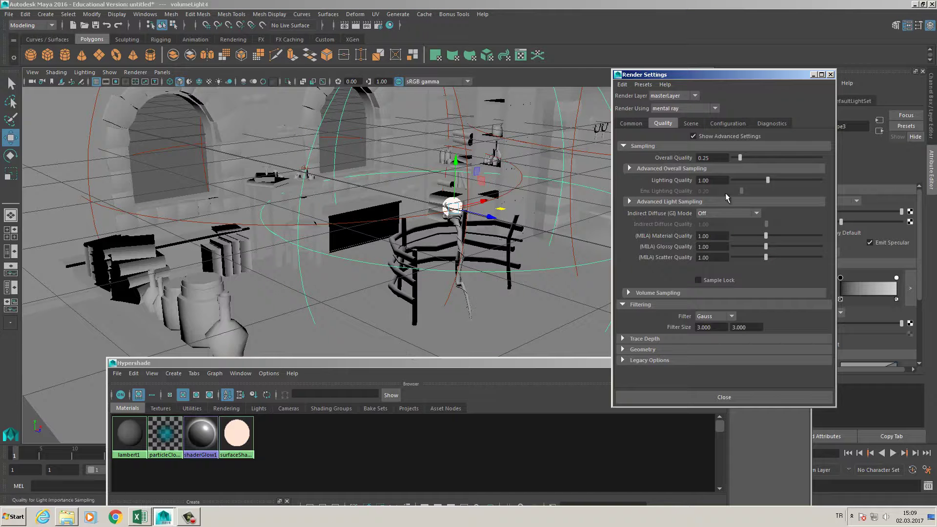
{"action": "left_click", "coordinate": [703, 213]}
{"action": "left_click", "coordinate": [724, 244]}
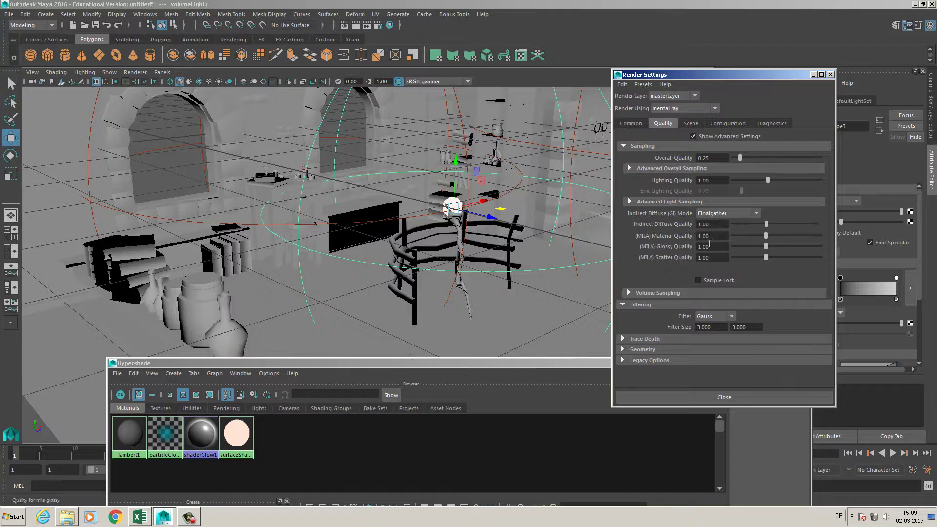
Render the current frame with Finalgather enabled and inspect the glowing sphere, shelves and stairway in the image.
{"action": "left_click_drag", "start_coordinate": [536, 208], "coordinate": [430, 211], "text": "alt"}
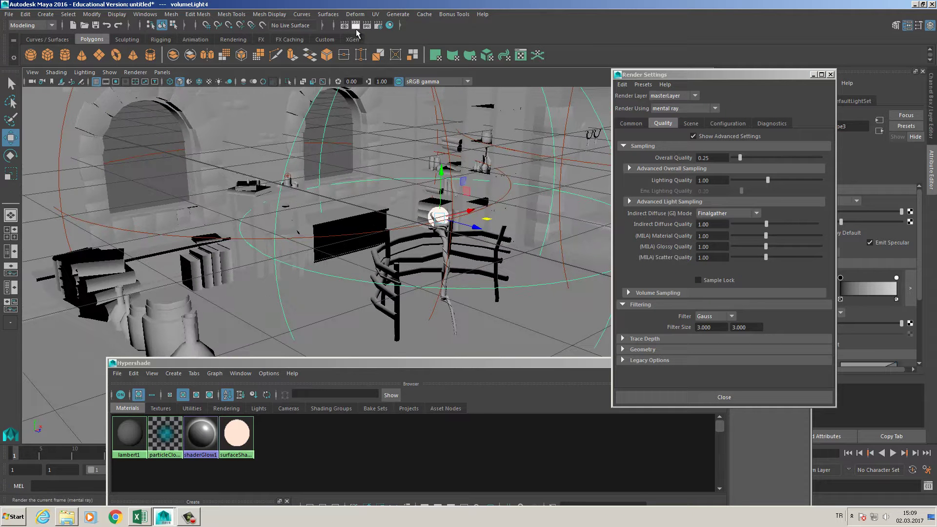
{"action": "left_click", "coordinate": [356, 26]}
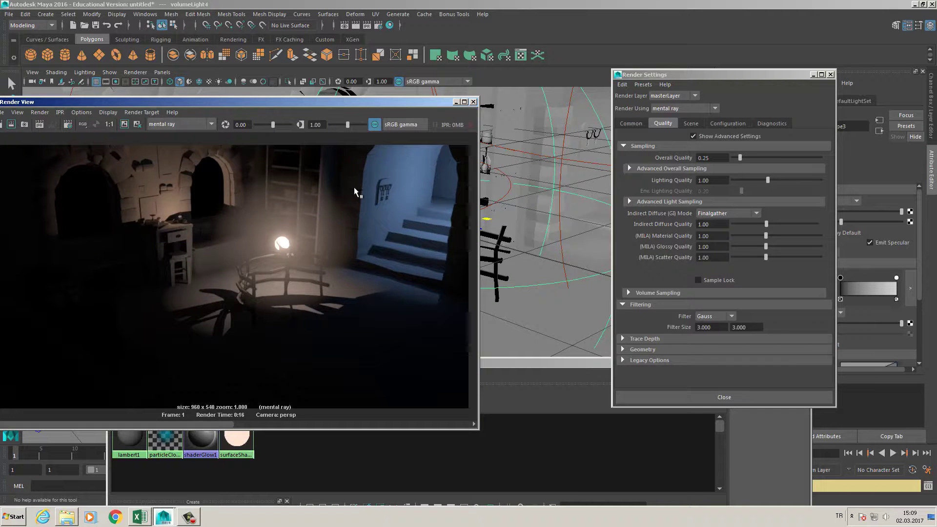
{"action": "scroll", "coordinate": [363, 193], "scroll_direction": "up", "scroll_amount": 4}
{"action": "key", "text": "space"}
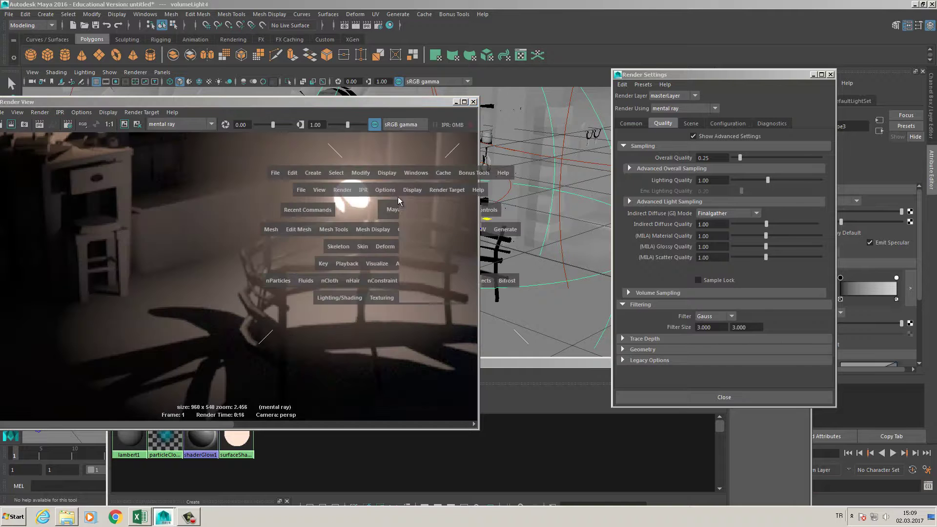
{"action": "left_click", "coordinate": [403, 192]}
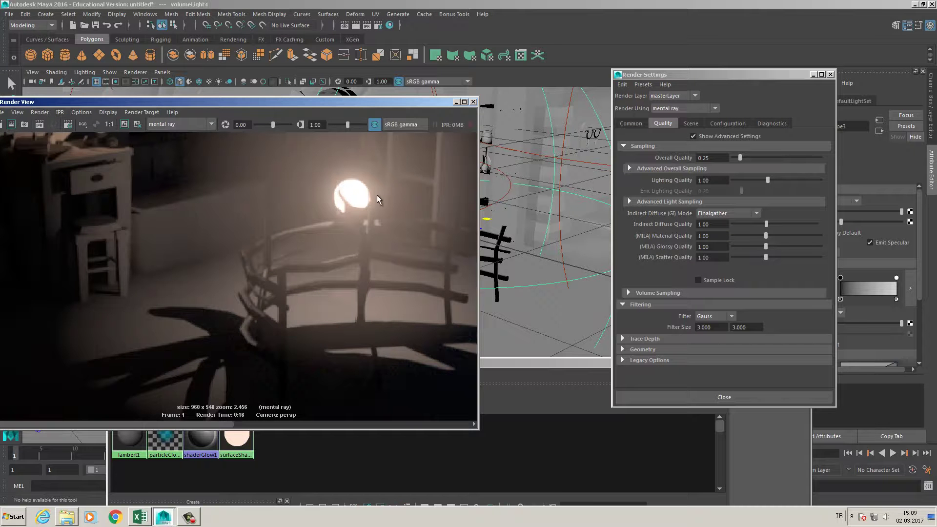
{"action": "middle_click_drag", "start_coordinate": [431, 168], "coordinate": [356, 236], "text": "alt"}
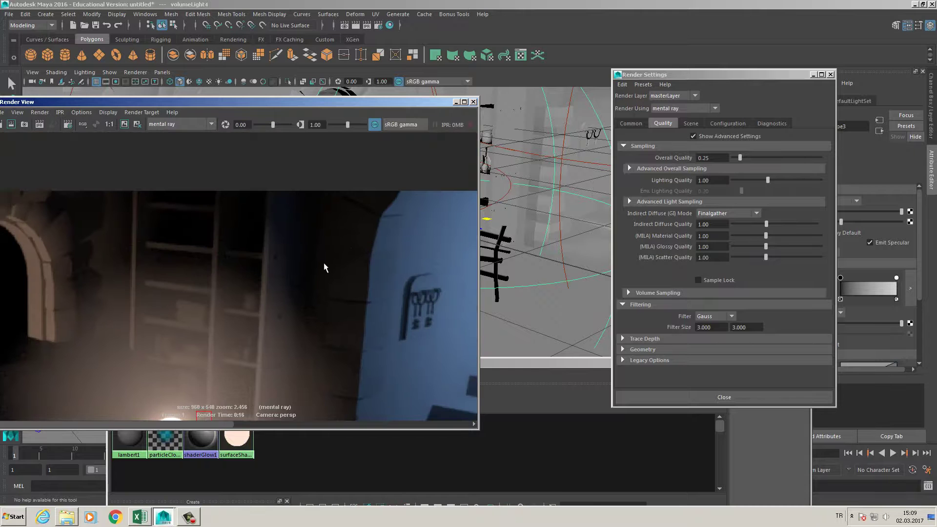
{"action": "scroll", "coordinate": [336, 256], "scroll_direction": "up", "scroll_amount": 4}
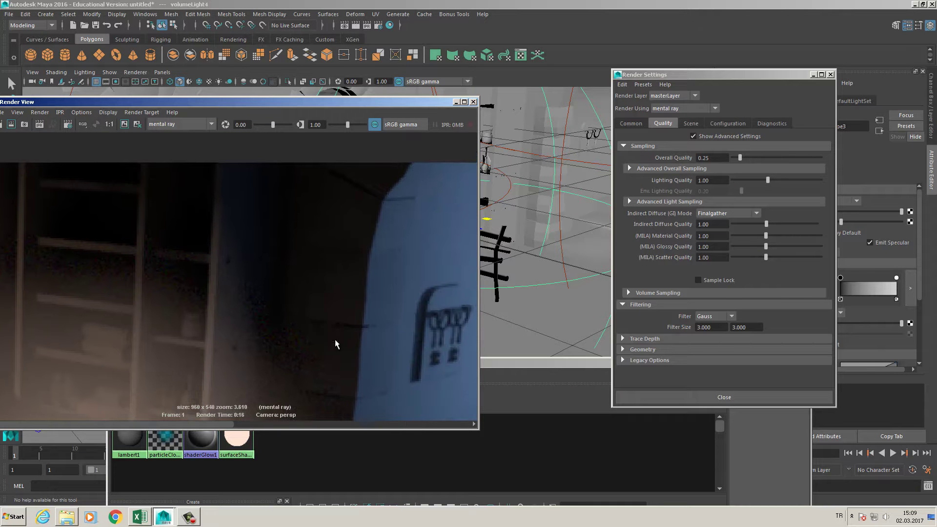
{"action": "scroll", "coordinate": [291, 231], "scroll_direction": "down", "scroll_amount": 9}
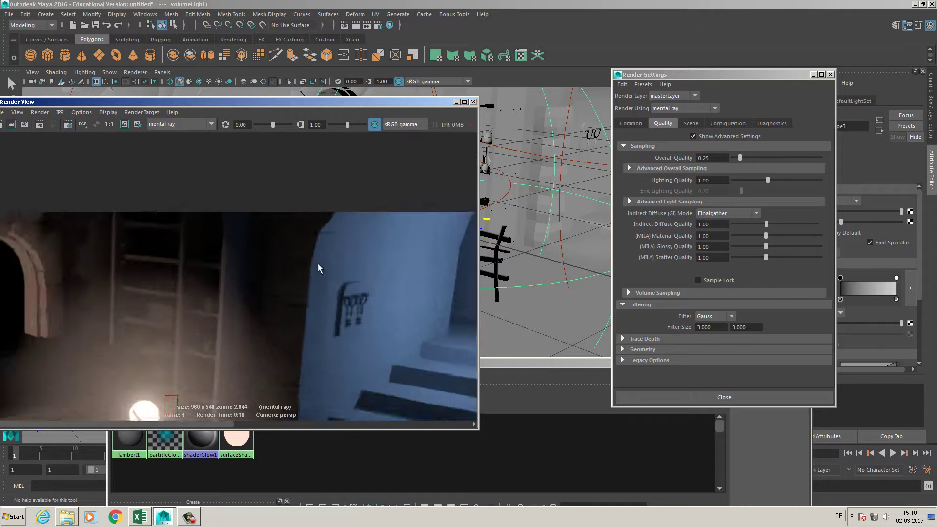
{"action": "middle_click_drag", "start_coordinate": [261, 310], "coordinate": [314, 228], "text": "alt"}
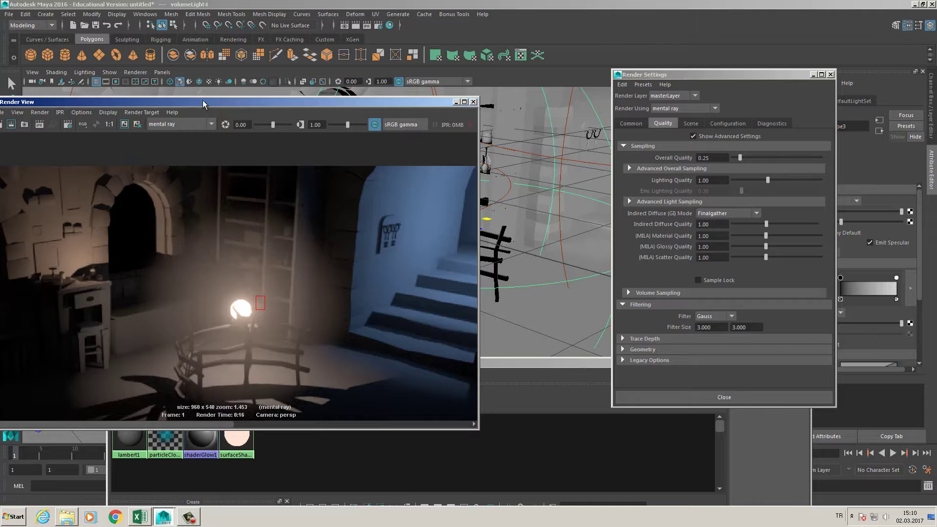
Move the Render View fully into sight and keep the Finalgather image with the glow for comparison.
{"action": "left_click_drag", "start_coordinate": [161, 101], "coordinate": [246, 55]}
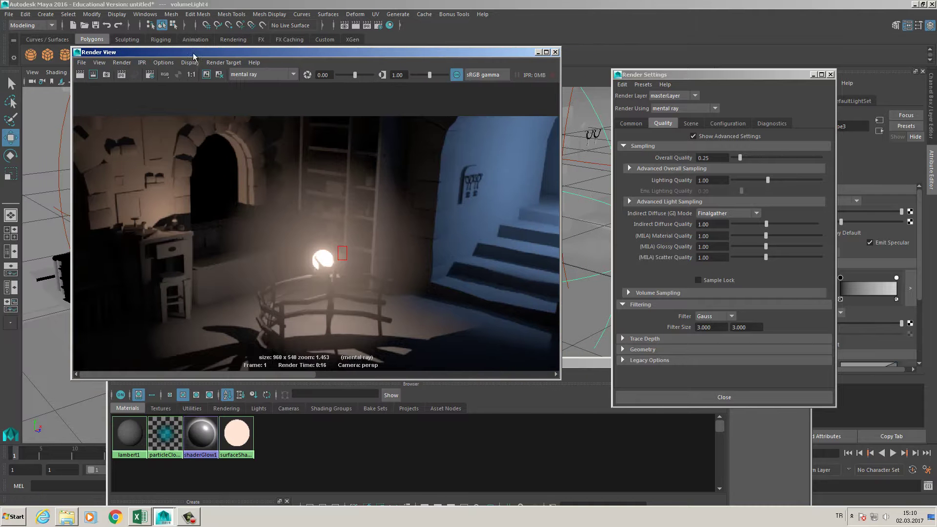
{"action": "left_click", "coordinate": [82, 62]}
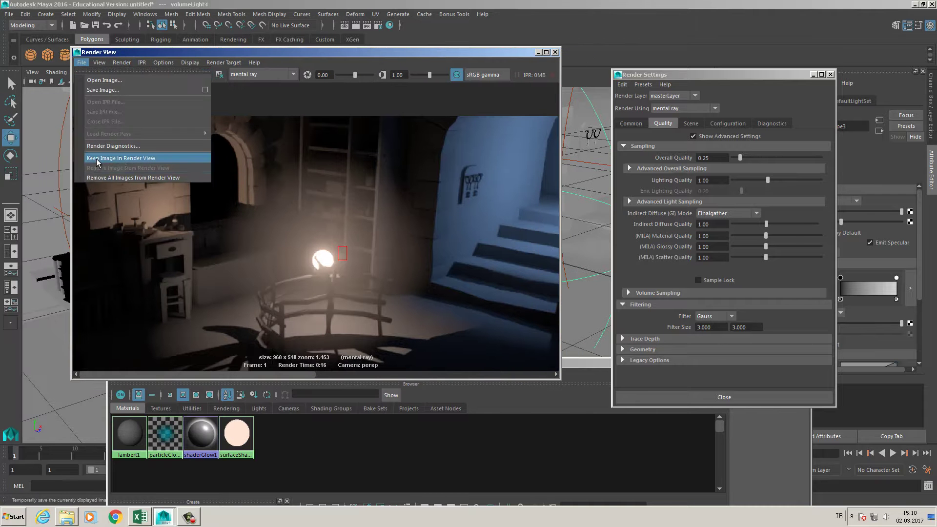
{"action": "left_click", "coordinate": [140, 159]}
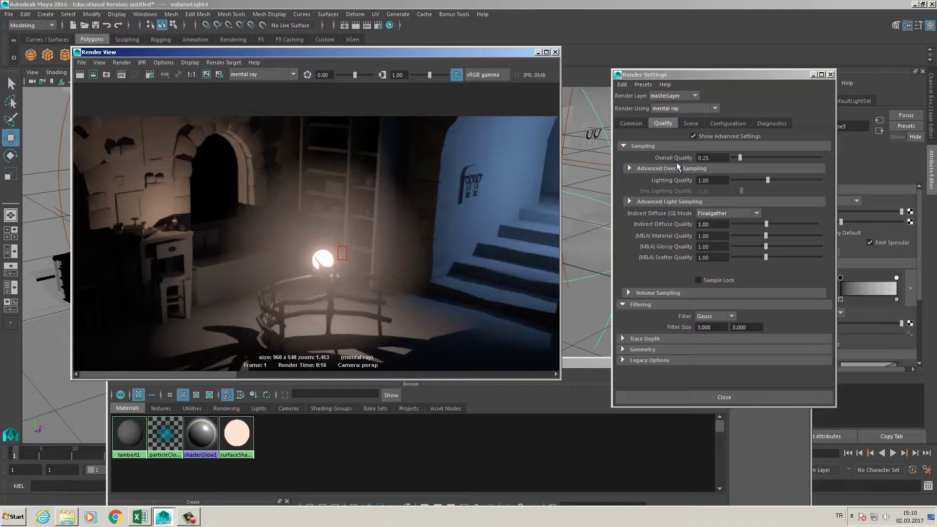
Set the Indirect Diffuse (GI) Mode to Off and render the current frame again.
{"action": "left_click", "coordinate": [709, 139]}
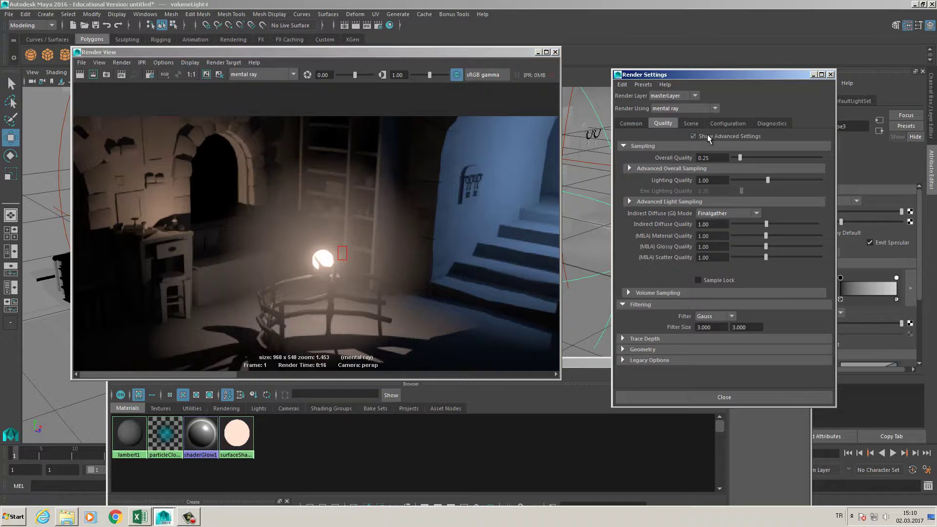
{"action": "left_click", "coordinate": [710, 213]}
{"action": "left_click", "coordinate": [714, 225]}
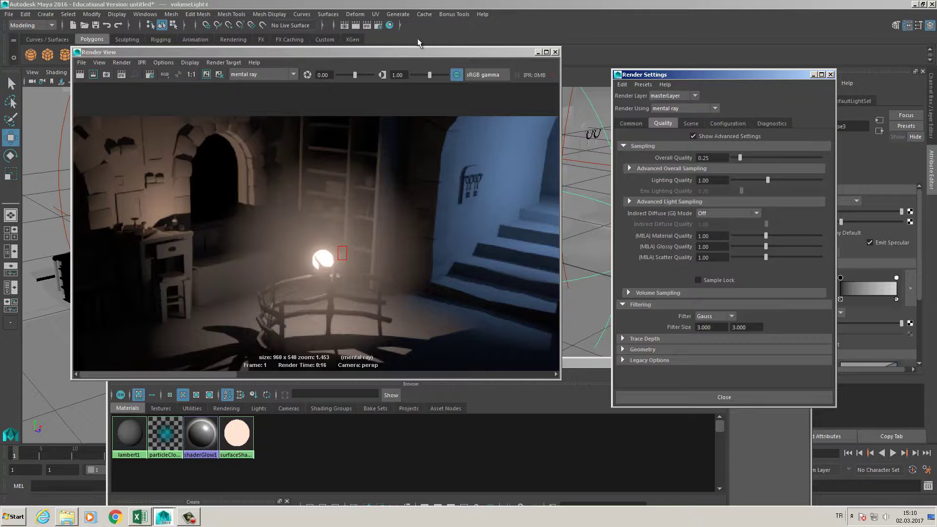
{"action": "left_click", "coordinate": [353, 25]}
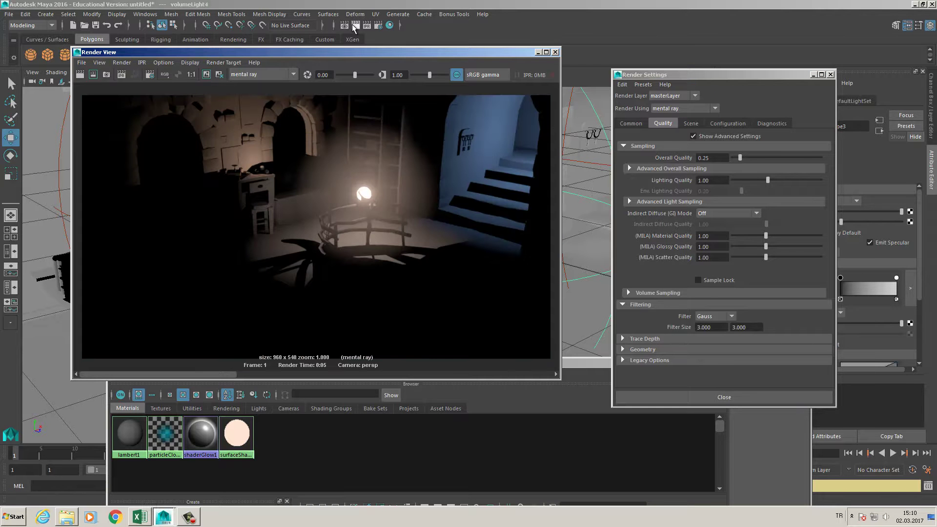
Select the surfaceShader1 material of the lamp sphere in the Hypershade and reduce its Out Glow Color to black.
{"action": "left_click_drag", "start_coordinate": [664, 77], "coordinate": [581, 161]}
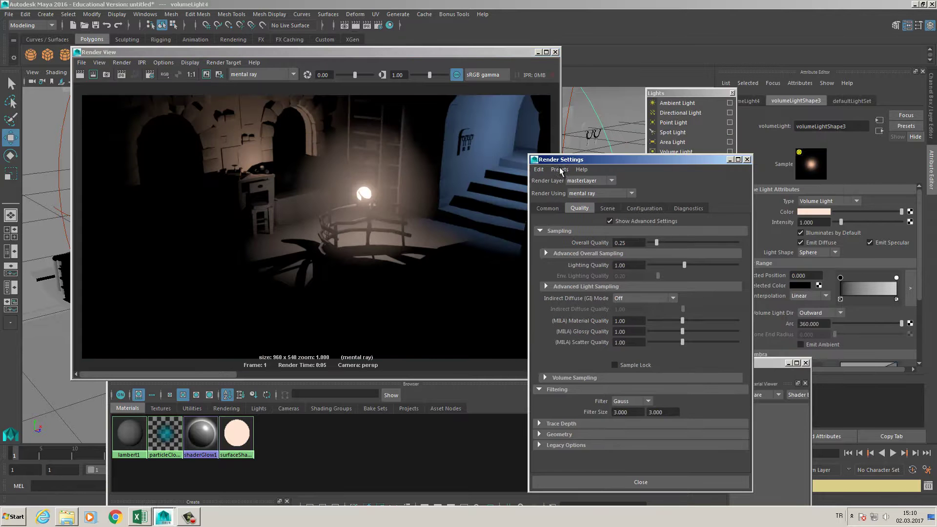
{"action": "left_click_drag", "start_coordinate": [416, 55], "coordinate": [327, 135]}
{"action": "left_click_drag", "start_coordinate": [394, 138], "coordinate": [335, 251]}
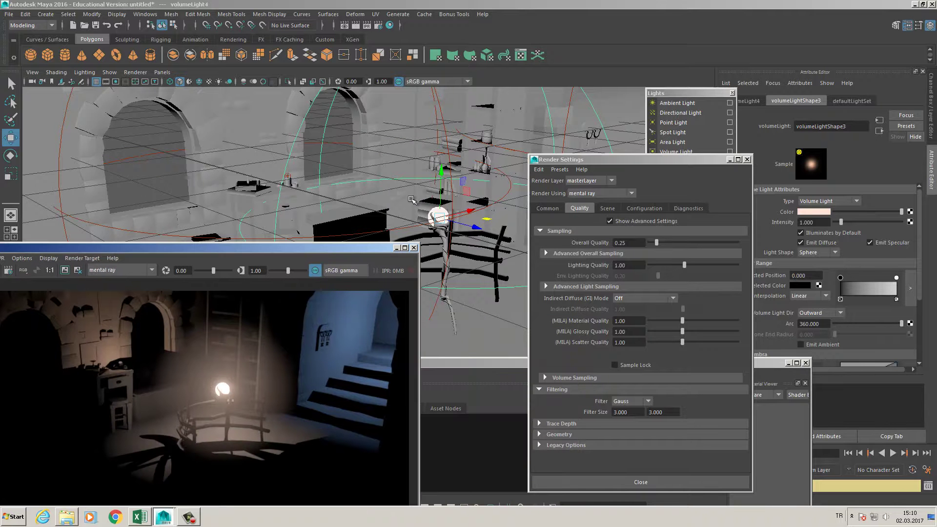
{"action": "left_click", "coordinate": [438, 214]}
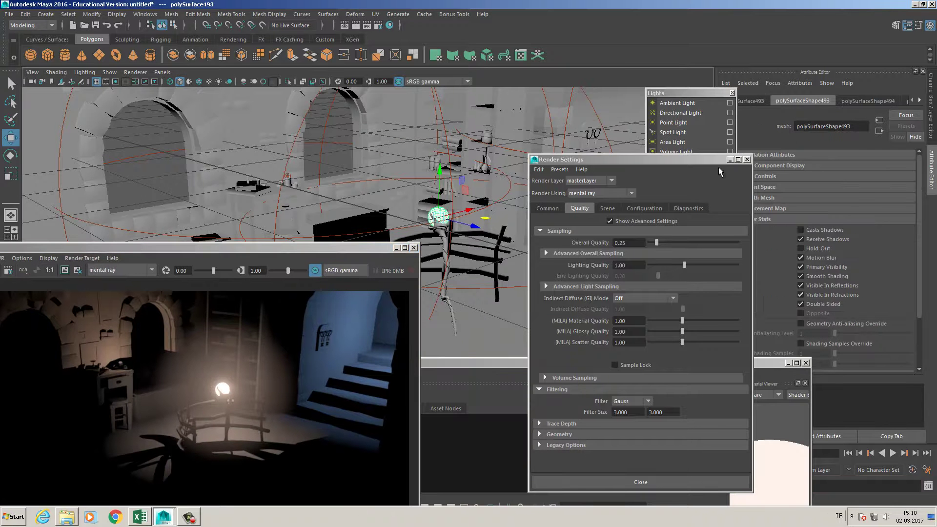
{"action": "left_click_drag", "start_coordinate": [499, 362], "coordinate": [506, 154]}
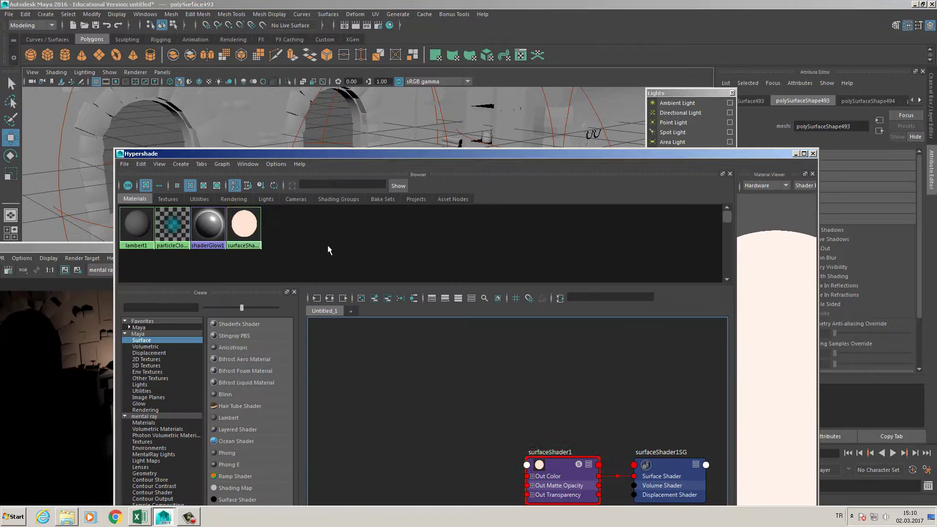
{"action": "left_click", "coordinate": [248, 218]}
{"action": "left_click", "coordinate": [249, 221]}
{"action": "left_click_drag", "start_coordinate": [667, 155], "coordinate": [598, 160]}
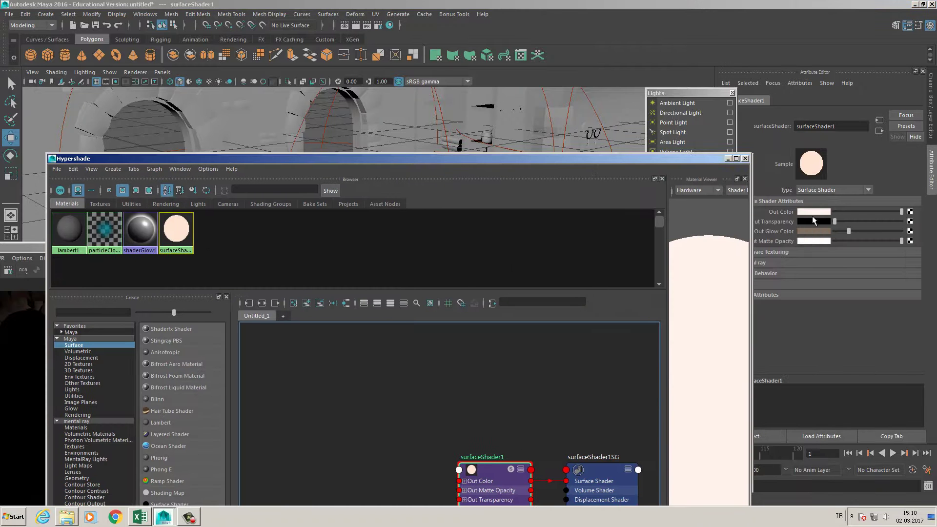
{"action": "left_click_drag", "start_coordinate": [849, 231], "coordinate": [798, 232]}
Render the frame without the glow and keep the resulting image in the Render View.
{"action": "left_click_drag", "start_coordinate": [417, 159], "coordinate": [477, 361]}
{"action": "left_click", "coordinate": [354, 25]}
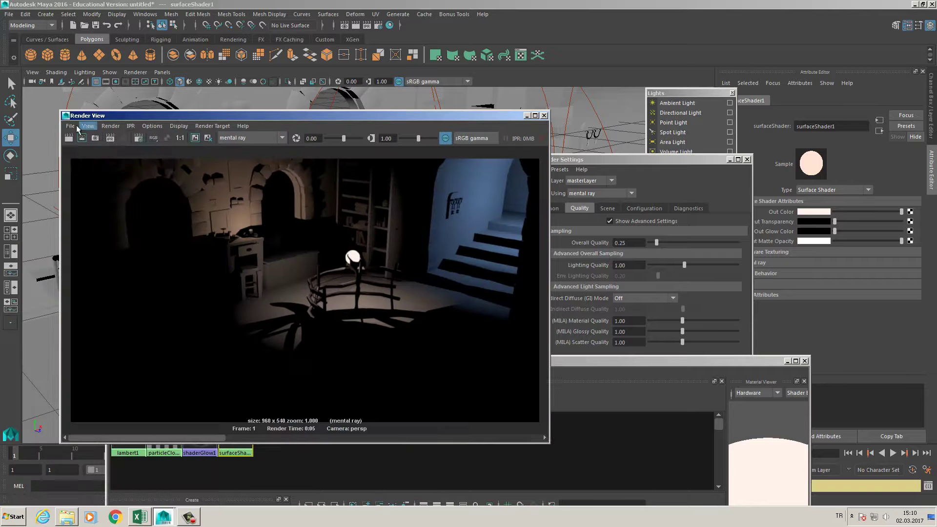
{"action": "left_click", "coordinate": [76, 126]}
{"action": "left_click", "coordinate": [120, 219]}
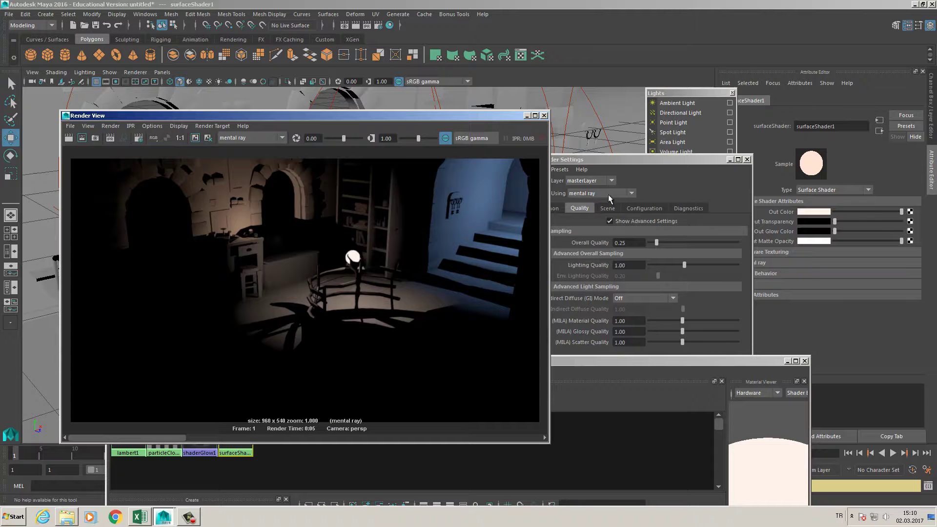
Set the Indirect Diffuse (GI) Mode back to Finalgather and render the current frame.
{"action": "left_click", "coordinate": [622, 160]}
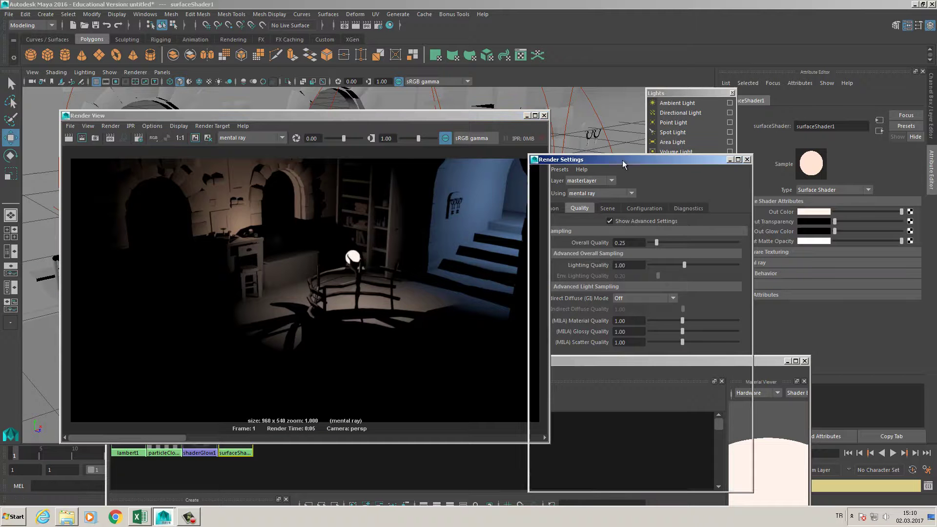
{"action": "left_click", "coordinate": [638, 298]}
{"action": "left_click", "coordinate": [637, 318]}
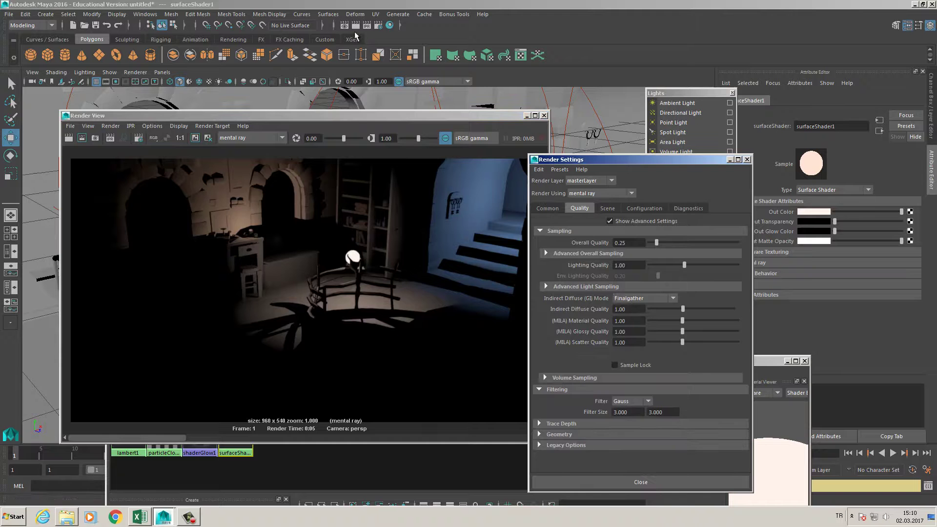
{"action": "left_click", "coordinate": [355, 26]}
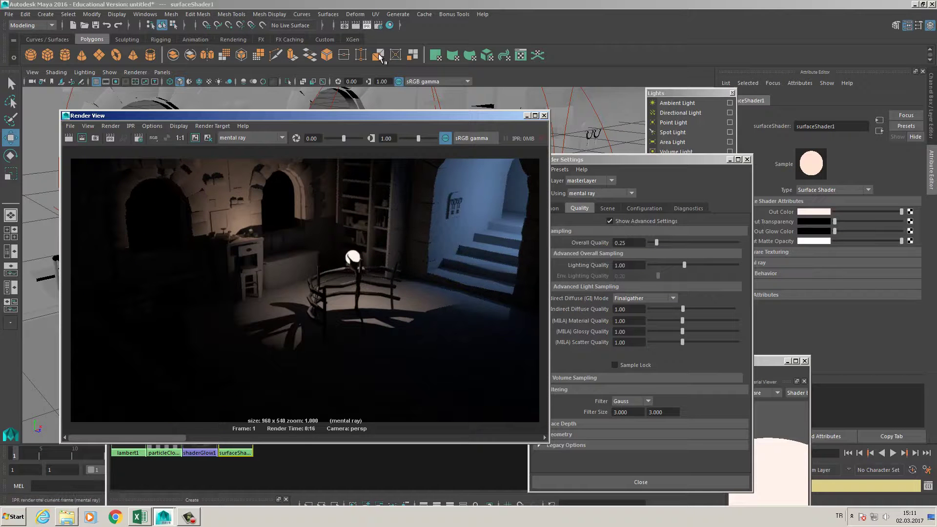
Compare the new Finalgather render with the kept image and look closely at the sphere and fence.
{"action": "scroll", "coordinate": [435, 216], "scroll_direction": "up", "scroll_amount": 1}
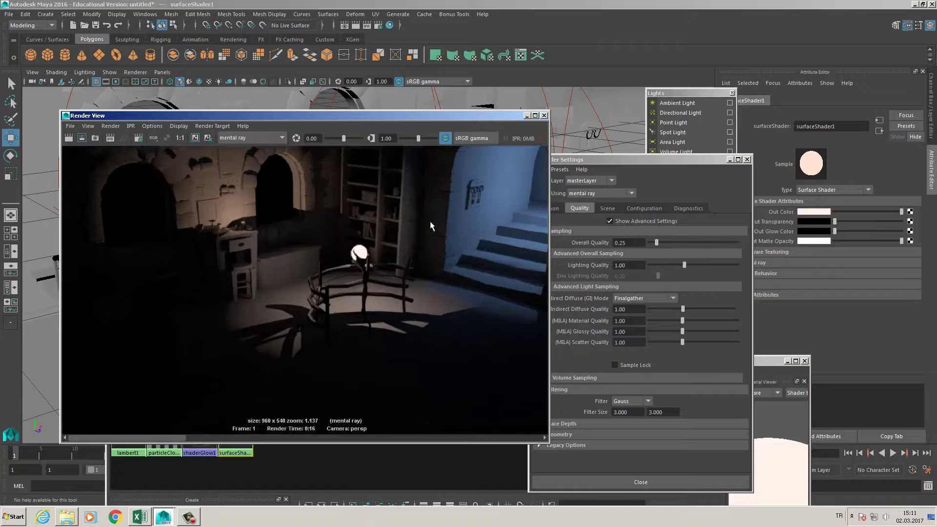
{"action": "scroll", "coordinate": [431, 226], "scroll_direction": "down", "scroll_amount": 1}
{"action": "left_click_drag", "start_coordinate": [170, 438], "coordinate": [245, 440]}
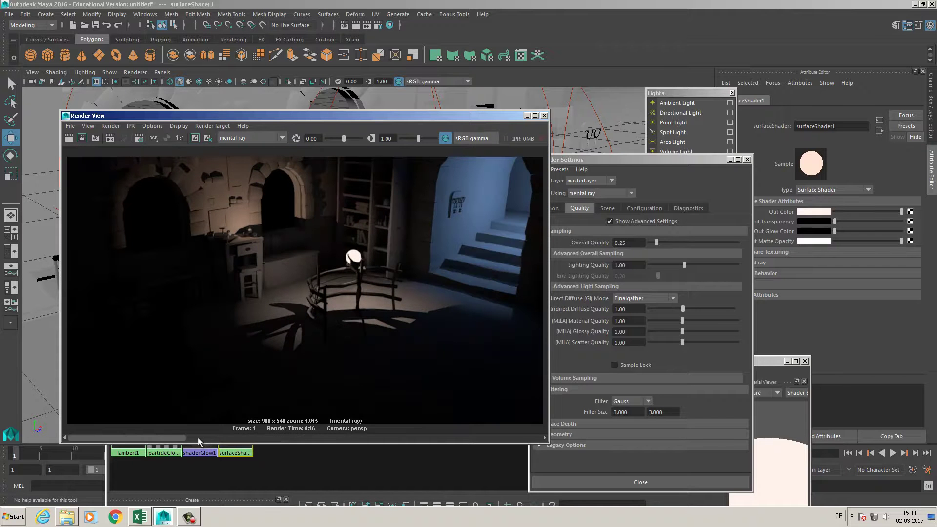
{"action": "left_click_drag", "start_coordinate": [205, 437], "coordinate": [236, 435]}
{"action": "right_click_drag", "start_coordinate": [397, 239], "coordinate": [508, 207], "text": "alt"}
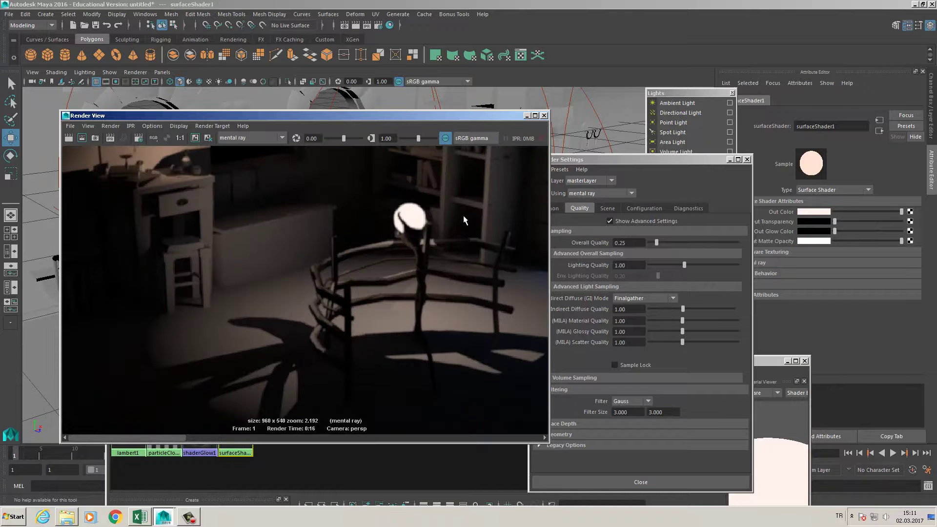
{"action": "key", "text": "space"}
{"action": "left_click", "coordinate": [501, 184]}
Enlarge the Render View and switch between the renders with and without Finalgather to compare their indirect lighting.
{"action": "left_click_drag", "start_coordinate": [548, 443], "coordinate": [757, 487]}
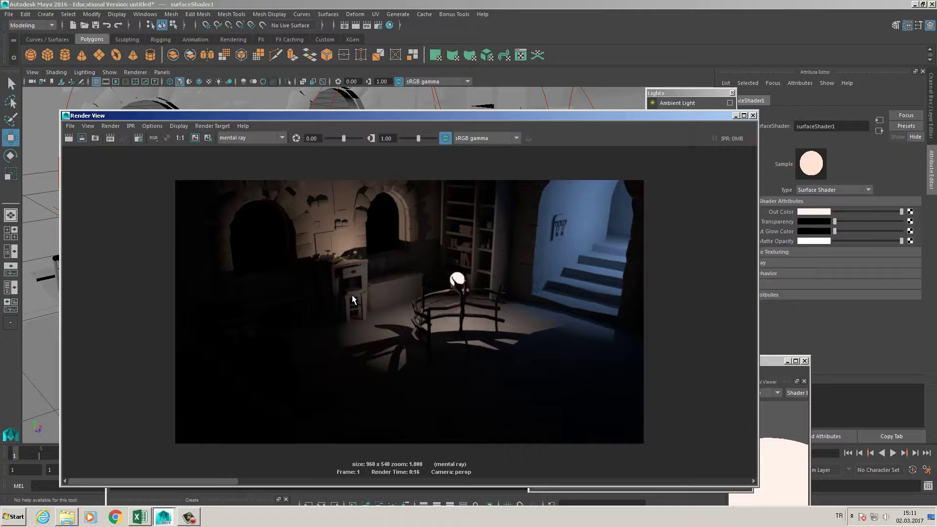
{"action": "left_click_drag", "start_coordinate": [232, 483], "coordinate": [345, 480]}
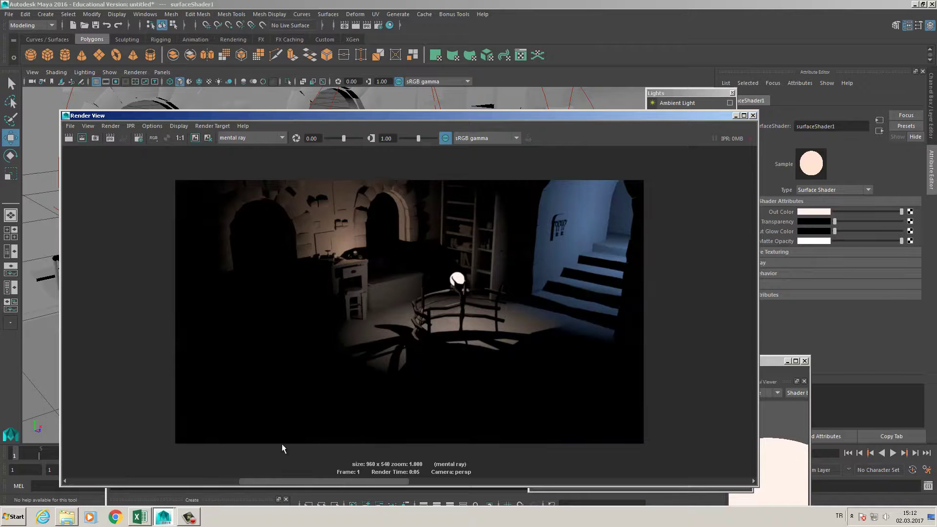
{"action": "left_click_drag", "start_coordinate": [276, 480], "coordinate": [139, 463]}
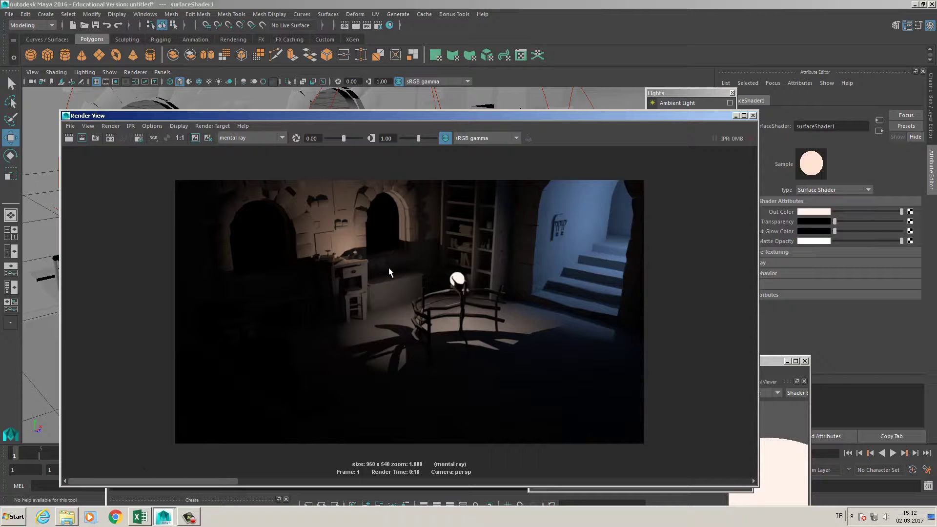
Examine the Finalgather render up close around the desk, bookshelf, fence and stairway for indirect lighting.
{"action": "scroll", "coordinate": [388, 267], "scroll_direction": "up", "scroll_amount": 8}
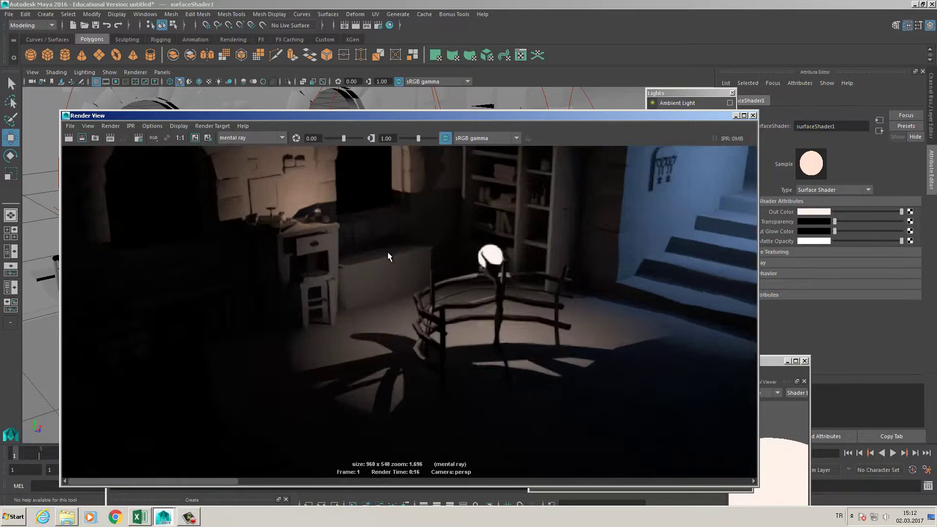
{"action": "scroll", "coordinate": [353, 191], "scroll_direction": "up", "scroll_amount": 3}
{"action": "left_click_drag", "start_coordinate": [352, 181], "coordinate": [359, 267]}
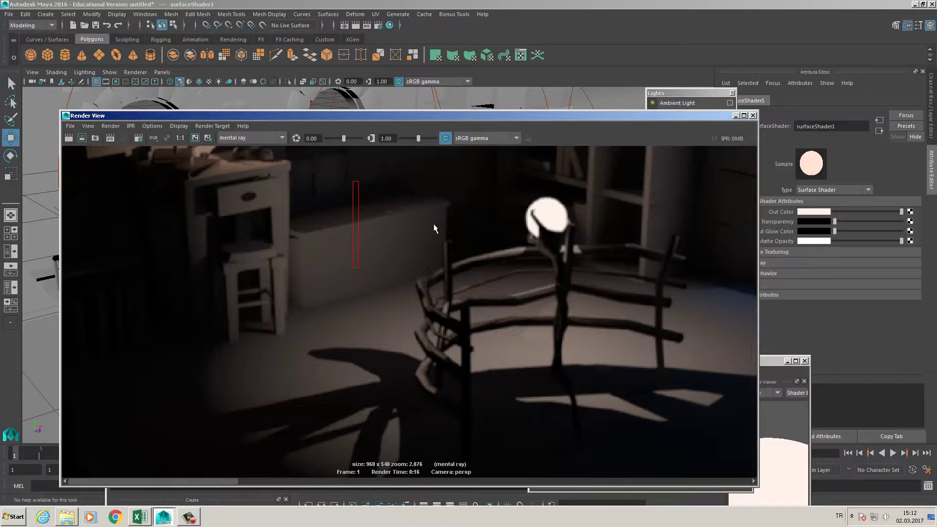
{"action": "key", "text": "space"}
{"action": "middle_click_drag", "start_coordinate": [376, 169], "coordinate": [410, 347], "text": "alt"}
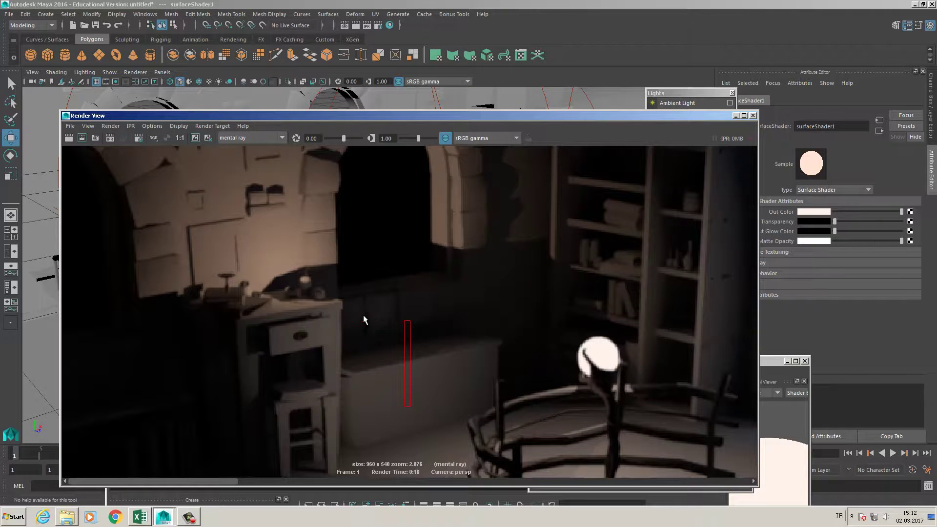
{"action": "middle_click_drag", "start_coordinate": [536, 330], "coordinate": [454, 266], "text": "alt"}
{"action": "scroll", "coordinate": [468, 295], "scroll_direction": "down", "scroll_amount": 2}
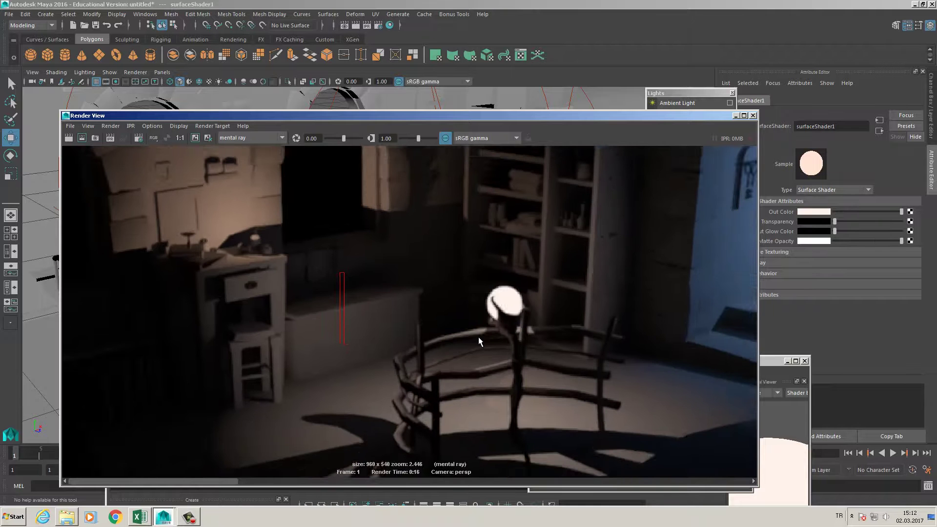
{"action": "scroll", "coordinate": [477, 337], "scroll_direction": "down", "scroll_amount": 1}
{"action": "left_click_drag", "start_coordinate": [210, 481], "coordinate": [237, 453]}
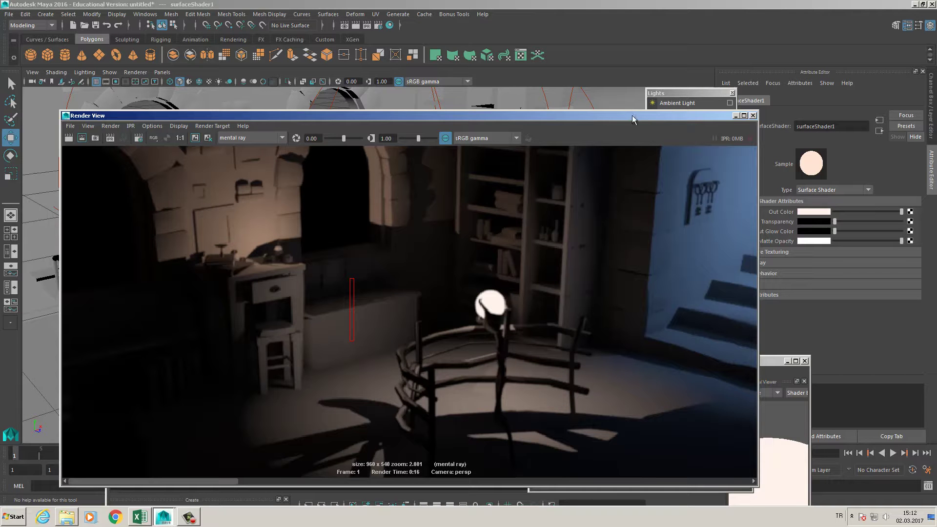
Close the Render View and Render Settings and delete the volume light surrounding the sphere.
{"action": "left_click_drag", "start_coordinate": [632, 120], "coordinate": [564, 116]}
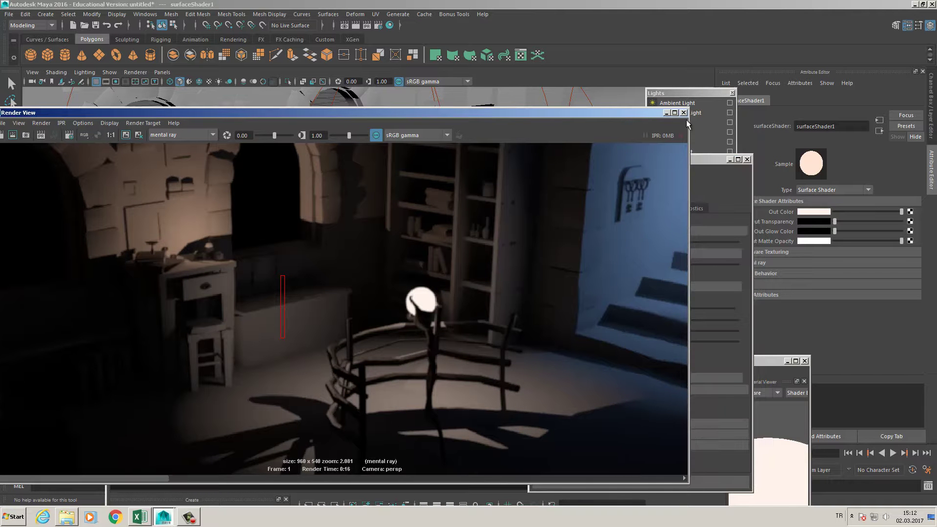
{"action": "left_click", "coordinate": [684, 113]}
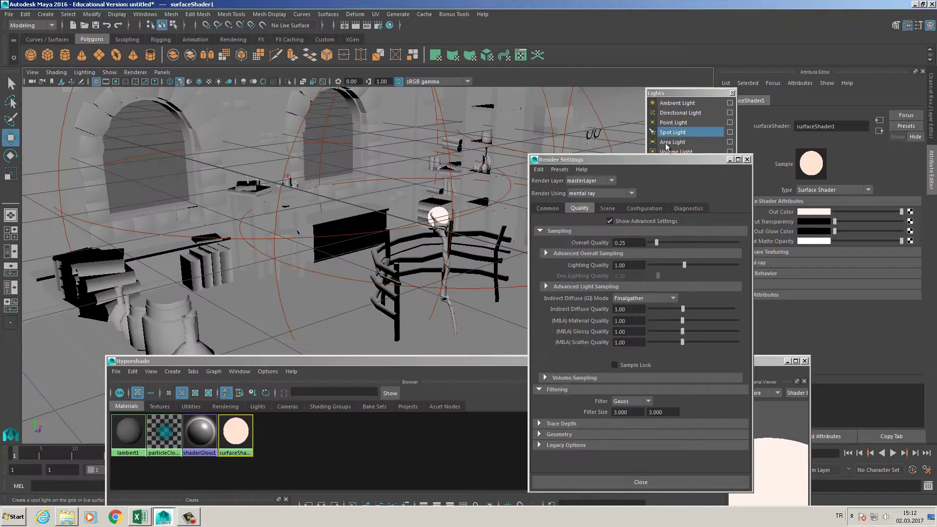
{"action": "left_click_drag", "start_coordinate": [667, 157], "coordinate": [709, 181]}
{"action": "left_click", "coordinate": [789, 184]}
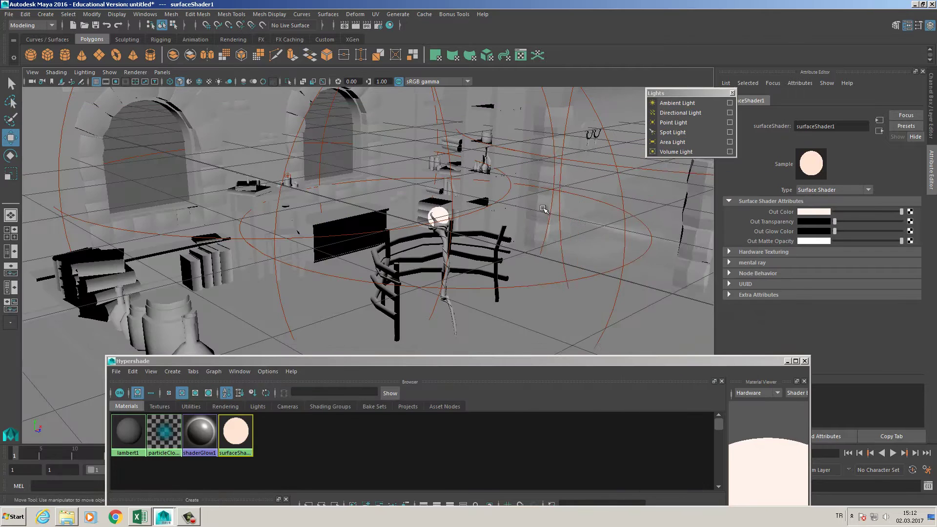
{"action": "left_click_drag", "start_coordinate": [543, 211], "coordinate": [489, 255], "text": "alt"}
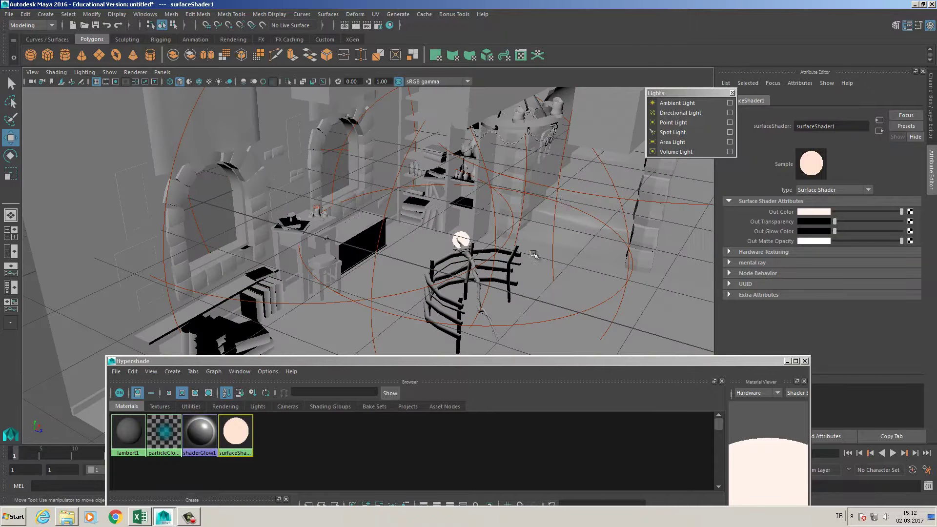
{"action": "left_click", "coordinate": [554, 202]}
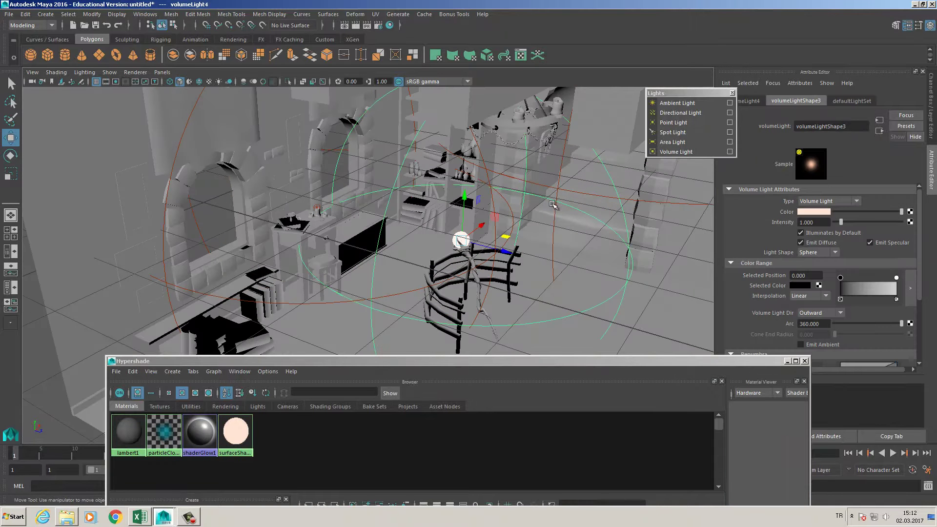
{"action": "mouse_move", "coordinate": [508, 249]}
{"action": "left_mouse_down"}
{"action": "mouse_move", "coordinate": [540, 256]}
{"action": "mouse_move", "coordinate": [492, 244]}
{"action": "mouse_move", "coordinate": [501, 247]}
{"action": "left_mouse_up"}
{"action": "key", "text": "Delete"}
Select the sphere and show its surface shader's attributes from the Hypershade.
{"action": "left_click", "coordinate": [455, 238]}
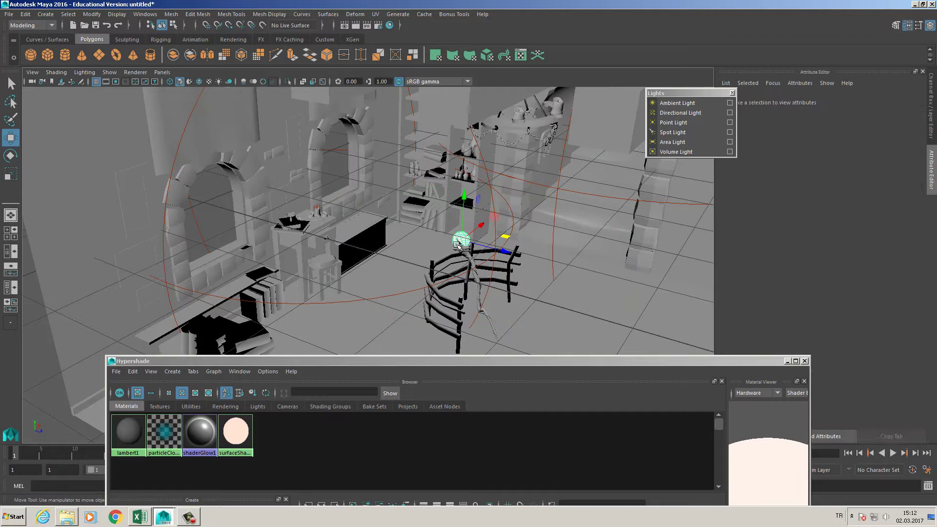
{"action": "right_click_drag", "start_coordinate": [456, 240], "coordinate": [490, 276], "text": "alt"}
{"action": "left_click_drag", "start_coordinate": [488, 362], "coordinate": [506, 192]}
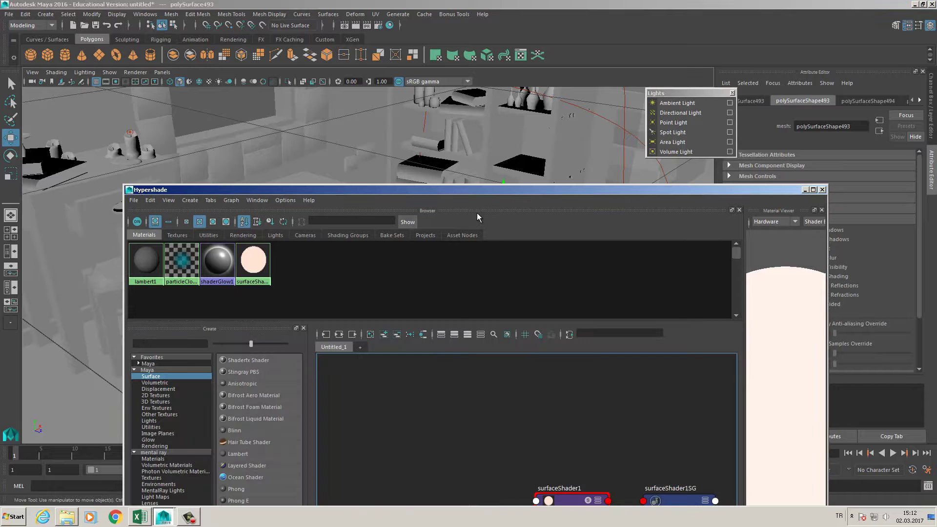
{"action": "left_click", "coordinate": [264, 261]}
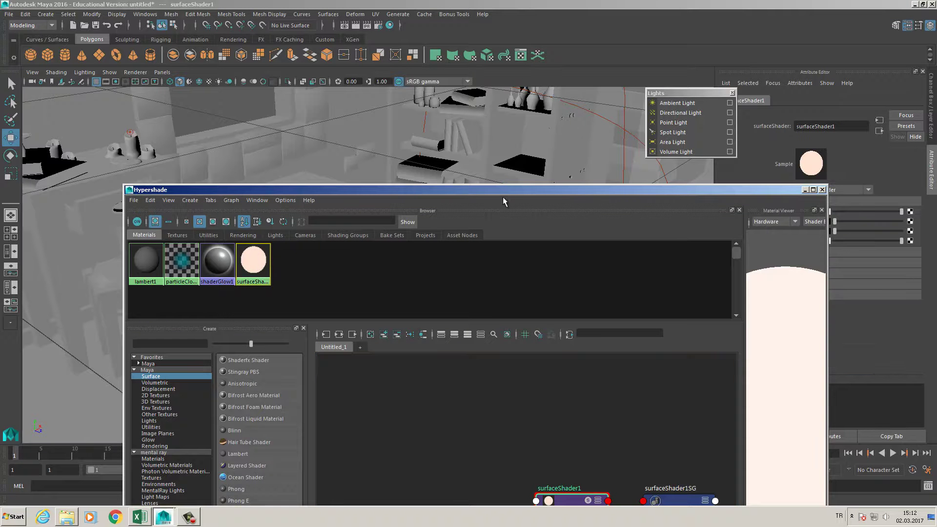
Frame the sphere and its branch holder closely, select the sphere and render the current frame with Finalgather.
{"action": "left_click_drag", "start_coordinate": [514, 190], "coordinate": [328, 228]}
{"action": "middle_click_drag", "start_coordinate": [490, 197], "coordinate": [477, 170], "text": "alt"}
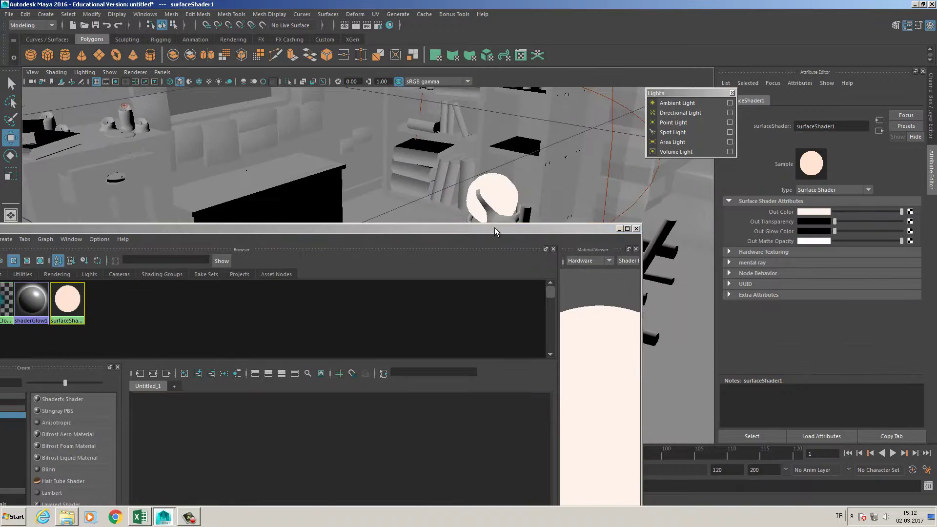
{"action": "left_click_drag", "start_coordinate": [495, 230], "coordinate": [468, 346]}
{"action": "left_click_drag", "start_coordinate": [461, 215], "coordinate": [477, 213], "text": "alt"}
{"action": "right_click_drag", "start_coordinate": [477, 213], "coordinate": [537, 214], "text": "alt"}
{"action": "left_click_drag", "start_coordinate": [493, 227], "coordinate": [514, 244], "text": "alt"}
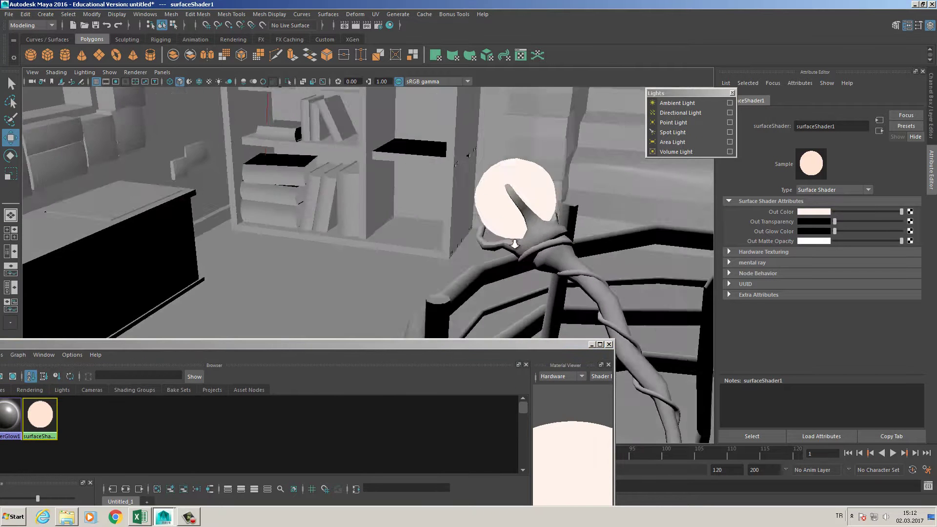
{"action": "right_click_drag", "start_coordinate": [514, 244], "coordinate": [533, 278], "text": "alt"}
{"action": "middle_click_drag", "start_coordinate": [533, 278], "coordinate": [458, 266], "text": "alt"}
{"action": "right_click_drag", "start_coordinate": [453, 247], "coordinate": [438, 239], "text": "alt"}
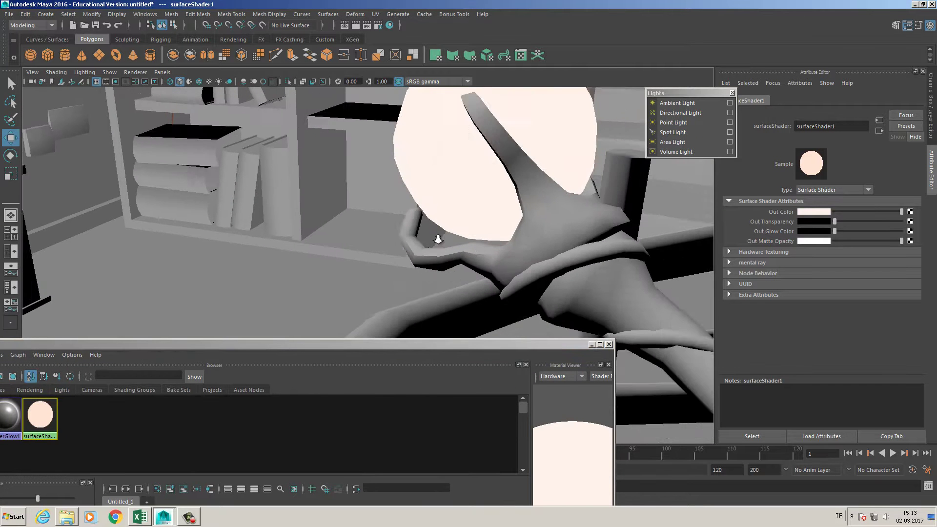
{"action": "scroll", "coordinate": [438, 239], "scroll_direction": "down", "scroll_amount": 3}
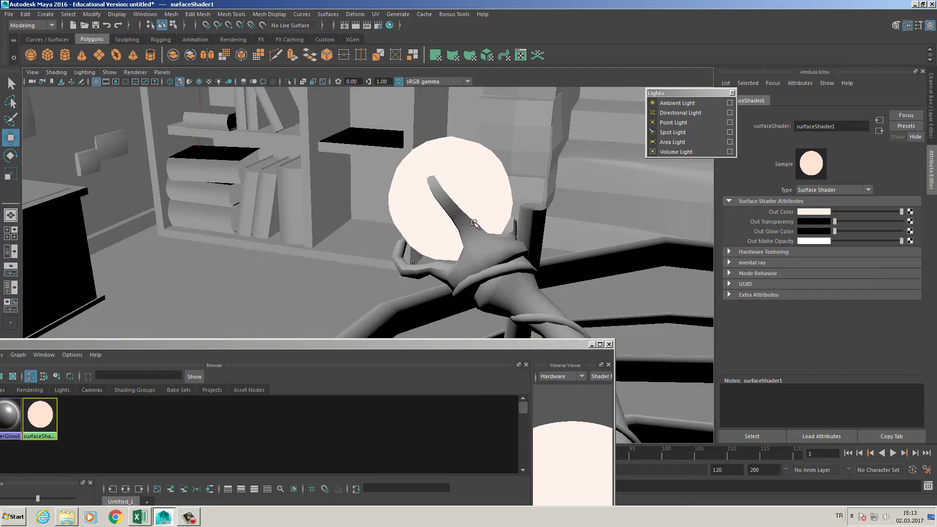
{"action": "left_click", "coordinate": [434, 156]}
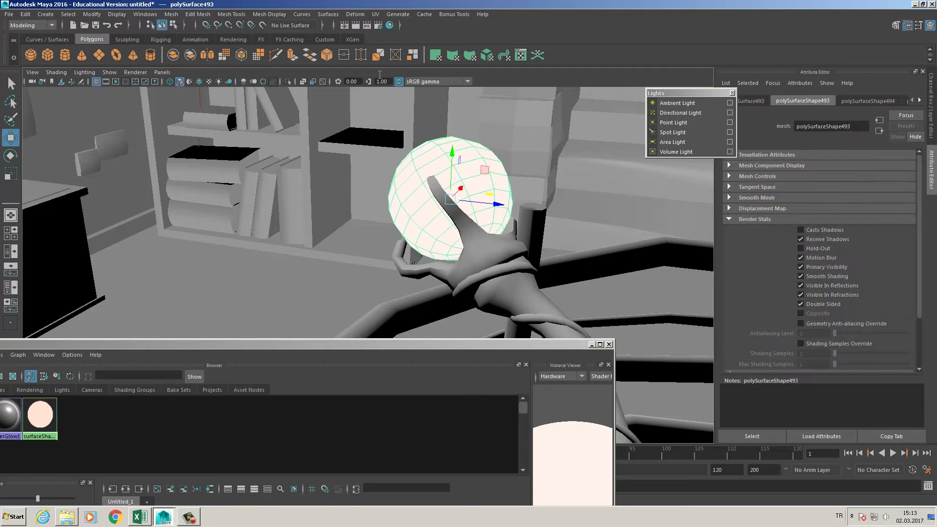
{"action": "left_click", "coordinate": [354, 27]}
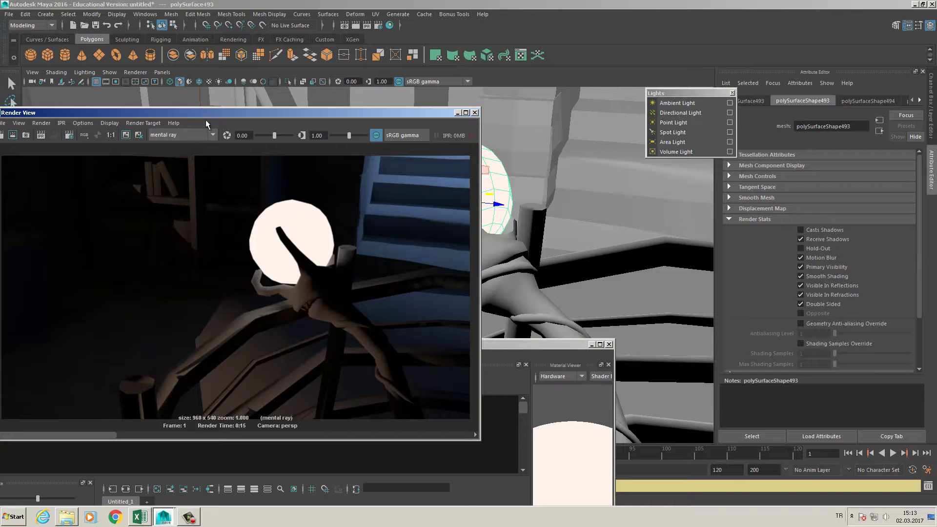
Keep the close-up Finalgather render in the Render View for comparison.
{"action": "left_click_drag", "start_coordinate": [151, 112], "coordinate": [271, 91]}
{"action": "left_click", "coordinate": [121, 102]}
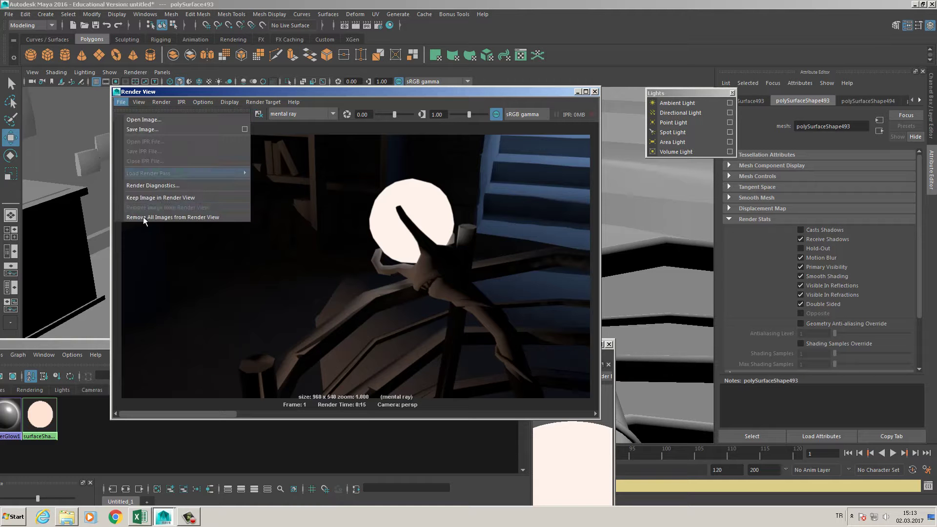
{"action": "left_click", "coordinate": [166, 198]}
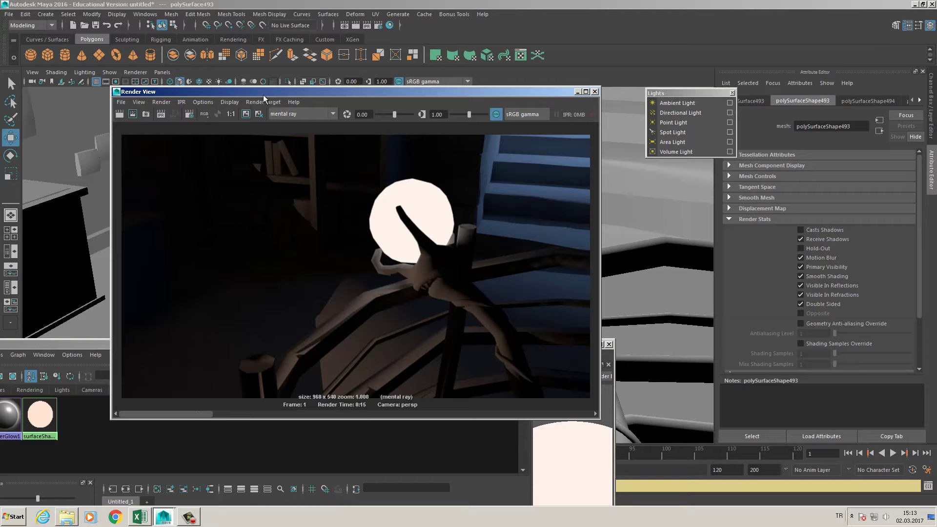
Set the Indirect Diffuse (GI) Mode to Off and render the close-up again.
{"action": "left_click", "coordinate": [378, 27]}
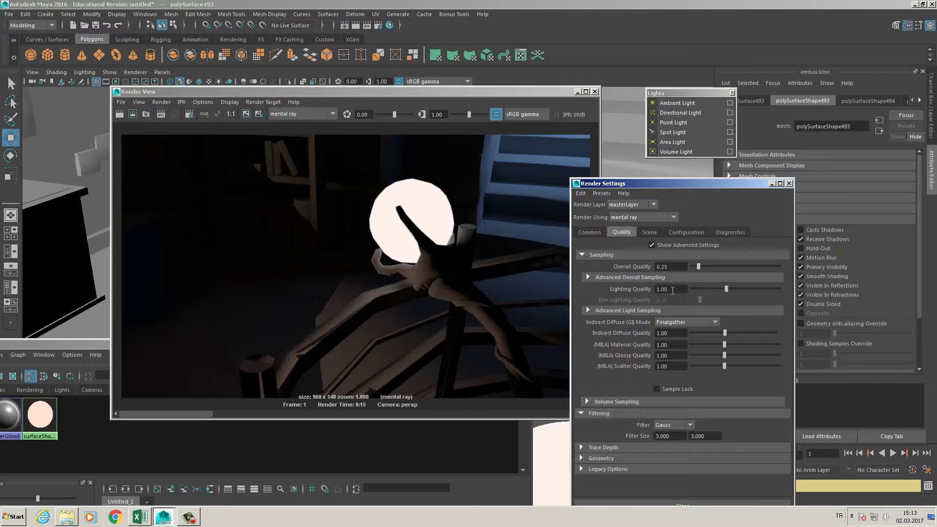
{"action": "left_click", "coordinate": [685, 323]}
{"action": "left_click", "coordinate": [674, 332]}
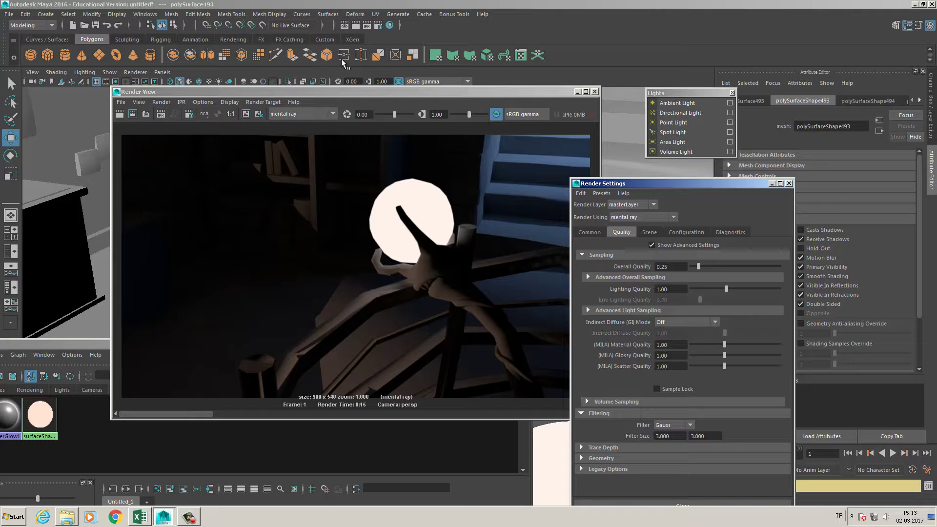
{"action": "left_click", "coordinate": [357, 25]}
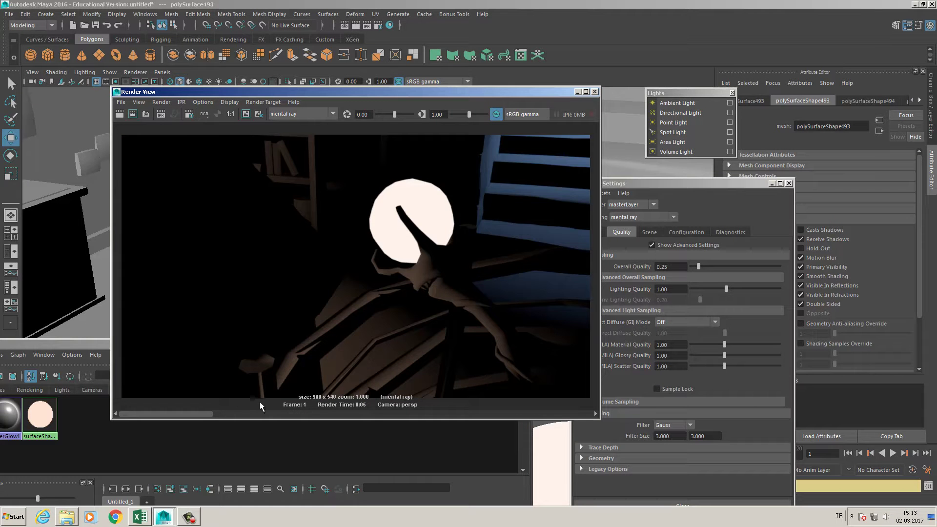
Compare the sphere close-ups rendered with and without Finalgather, and close the Render View.
{"action": "mouse_move", "coordinate": [259, 402]}
{"action": "left_mouse_down"}
{"action": "mouse_move", "coordinate": [247, 402]}
{"action": "mouse_move", "coordinate": [273, 396]}
{"action": "mouse_move", "coordinate": [205, 392]}
{"action": "mouse_move", "coordinate": [280, 390]}
{"action": "mouse_move", "coordinate": [203, 391]}
{"action": "mouse_move", "coordinate": [268, 391]}
{"action": "left_mouse_up"}
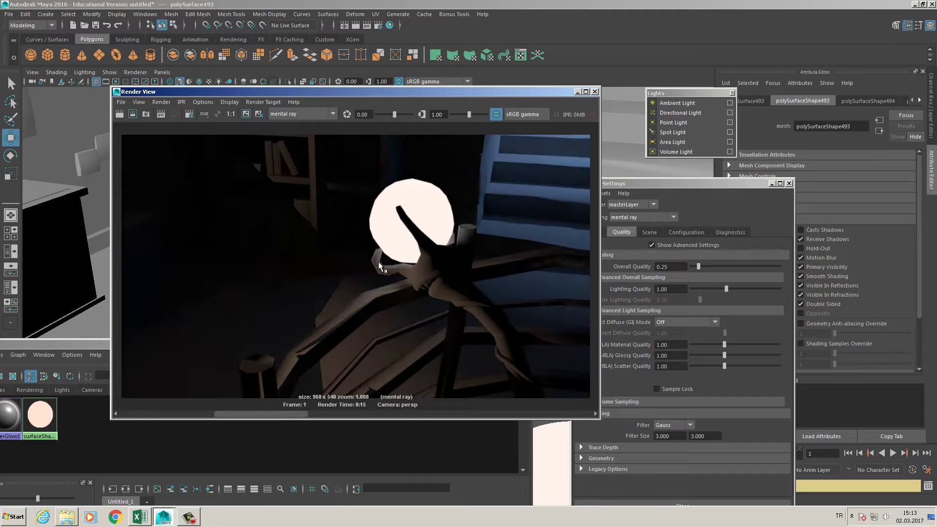
{"action": "left_click", "coordinate": [496, 114]}
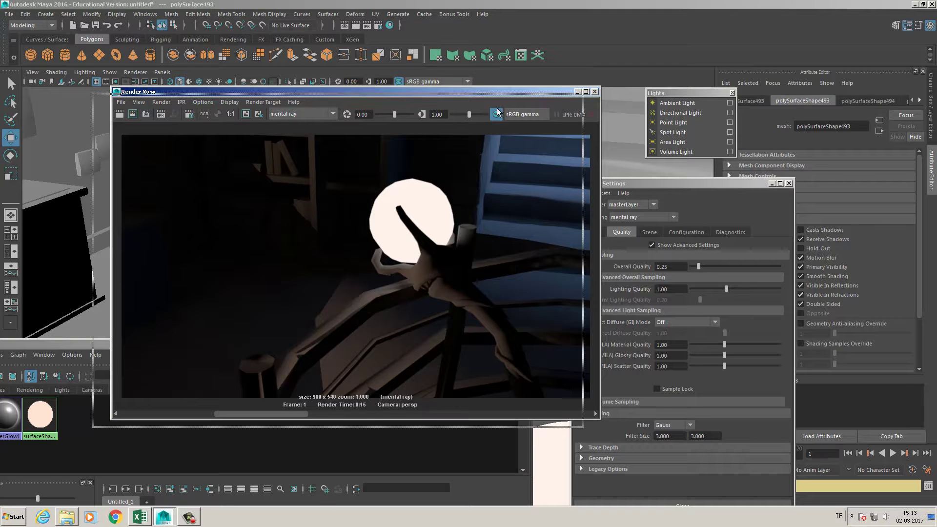
{"action": "left_click_drag", "start_coordinate": [497, 108], "coordinate": [464, 113]}
{"action": "left_click", "coordinate": [534, 114]}
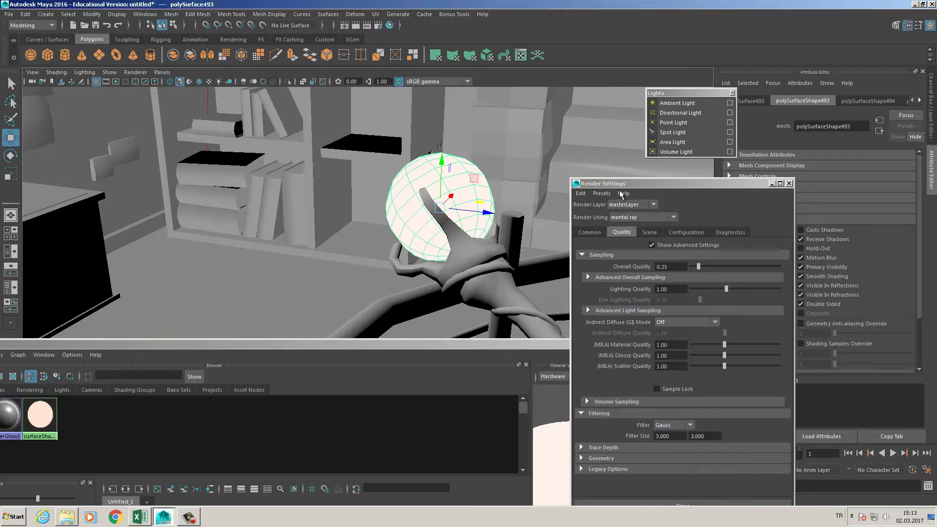
Frame the sphere and fence together with the desk and bookshelf from a wider, higher angle.
{"action": "left_click_drag", "start_coordinate": [619, 186], "coordinate": [507, 289]}
{"action": "right_click_drag", "start_coordinate": [443, 161], "coordinate": [374, 184], "text": "alt"}
{"action": "mouse_move", "coordinate": [374, 184]}
{"action": "left_mouse_down", "text": "alt"}
{"action": "mouse_move", "coordinate": [320, 209]}
{"action": "mouse_move", "coordinate": [376, 193]}
{"action": "left_mouse_up", "text": "alt"}
{"action": "right_click_drag", "start_coordinate": [383, 181], "coordinate": [391, 205], "text": "alt"}
{"action": "scroll", "coordinate": [391, 204], "scroll_direction": "down", "scroll_amount": 6}
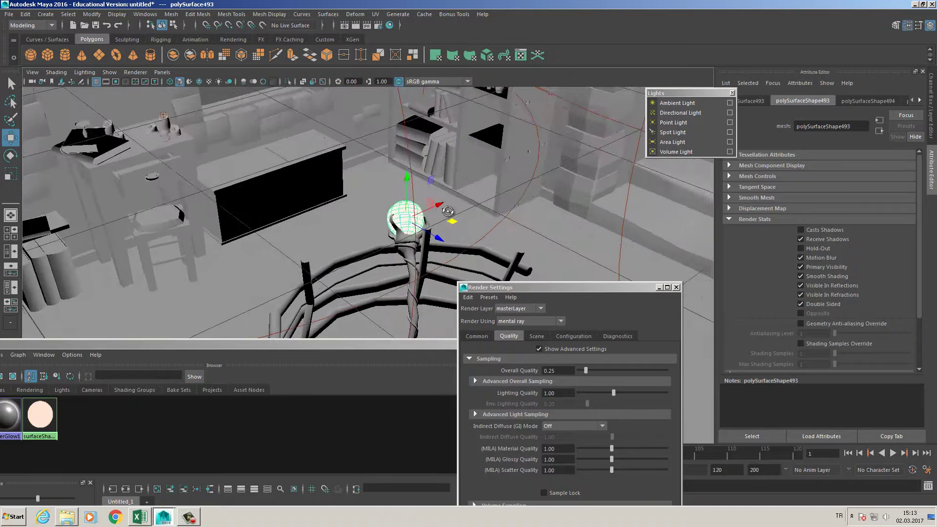
{"action": "scroll", "coordinate": [469, 234], "scroll_direction": "down", "scroll_amount": 1}
{"action": "left_click_drag", "start_coordinate": [577, 289], "coordinate": [691, 371]}
{"action": "right_click_drag", "start_coordinate": [457, 236], "coordinate": [429, 222], "text": "alt"}
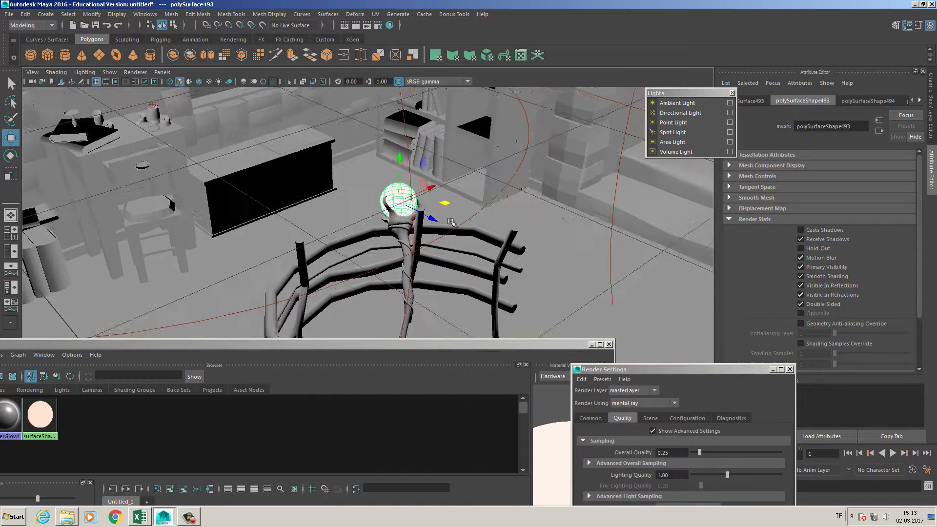
{"action": "left_click_drag", "start_coordinate": [429, 222], "coordinate": [390, 214], "text": "alt"}
{"action": "middle_click_drag", "start_coordinate": [391, 214], "coordinate": [400, 220], "text": "alt"}
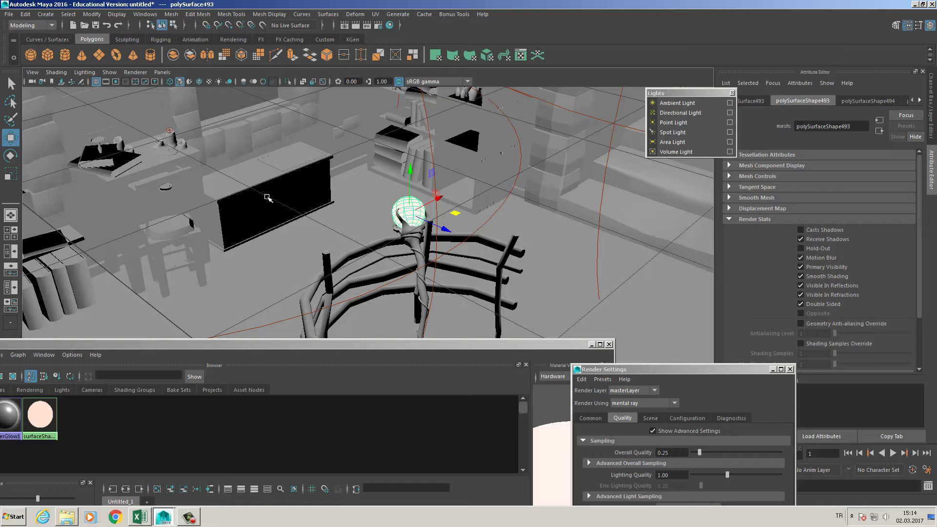
{"action": "right_click_drag", "start_coordinate": [312, 221], "coordinate": [359, 214], "text": "alt"}
{"action": "left_click_drag", "start_coordinate": [358, 215], "coordinate": [381, 217], "text": "alt"}
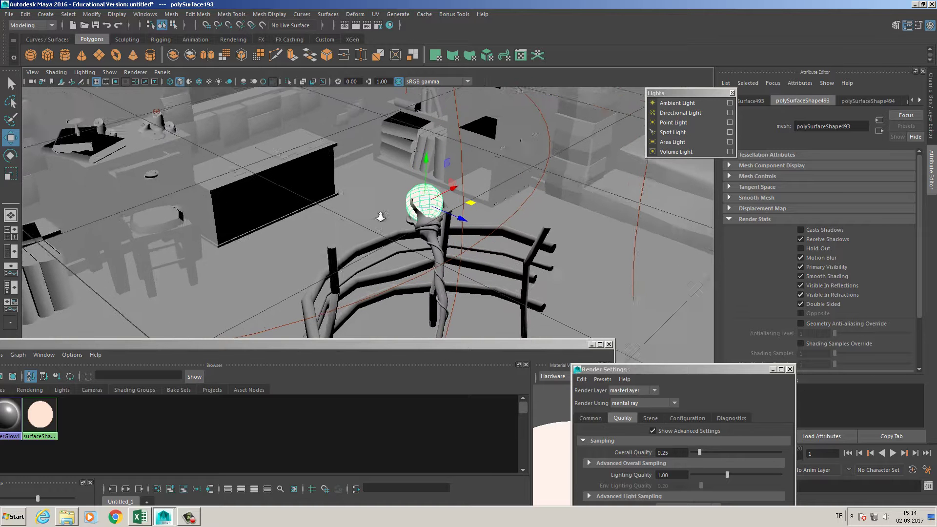
{"action": "middle_click_drag", "start_coordinate": [381, 218], "coordinate": [386, 220], "text": "alt"}
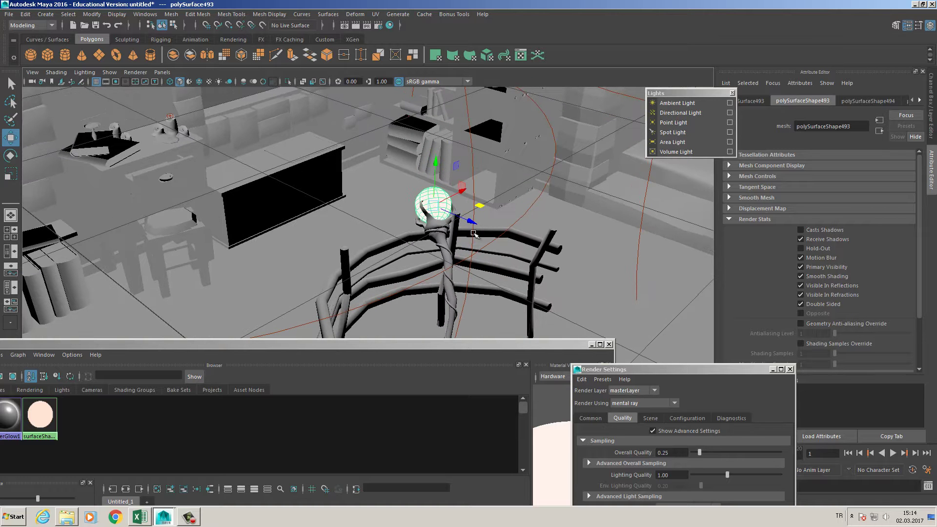
Select the sphere's surface shader and examine the HSV values of its Out Color.
{"action": "left_click_drag", "start_coordinate": [490, 341], "coordinate": [489, 316]}
{"action": "left_click", "coordinate": [98, 395]}
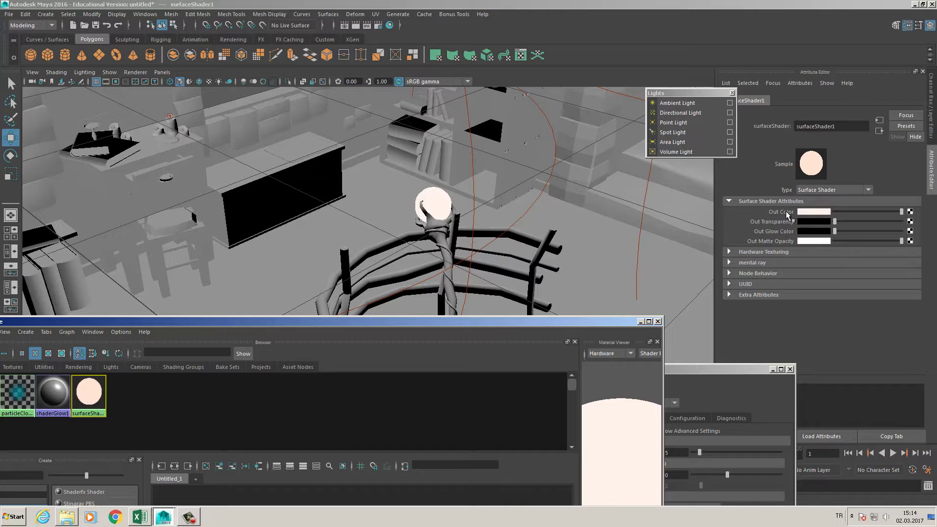
{"action": "left_click", "coordinate": [806, 212]}
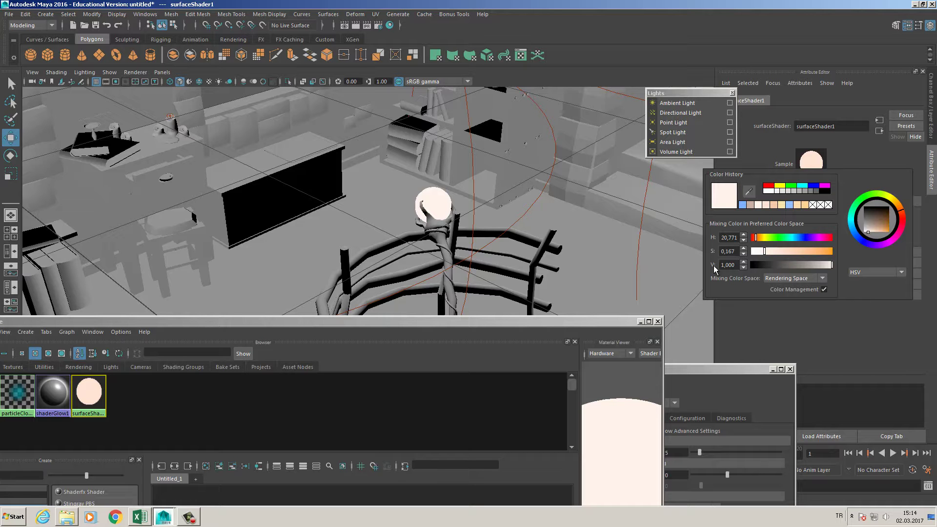
{"action": "left_click_drag", "start_coordinate": [736, 266], "coordinate": [712, 271]}
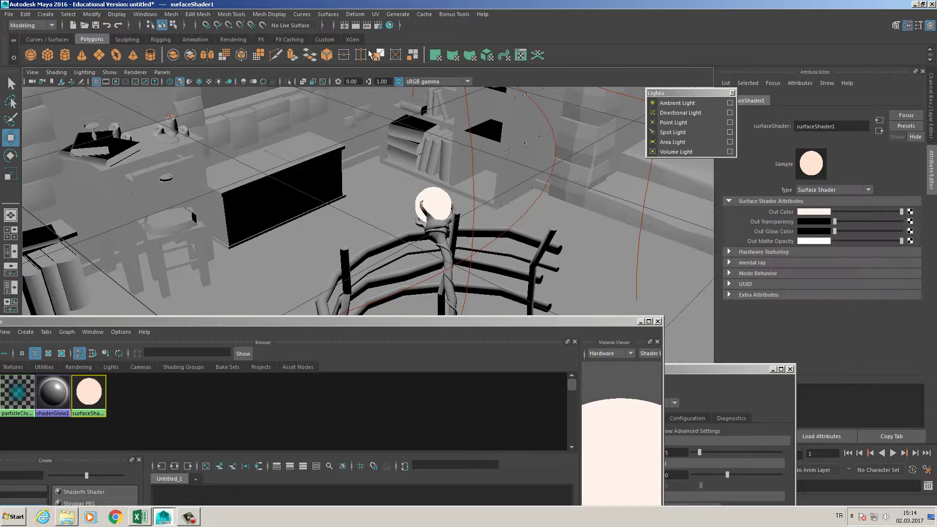
Render the wider view without indirect lighting and check the Indirect Diffuse (GI) Mode in the Render Settings.
{"action": "left_click", "coordinate": [355, 26]}
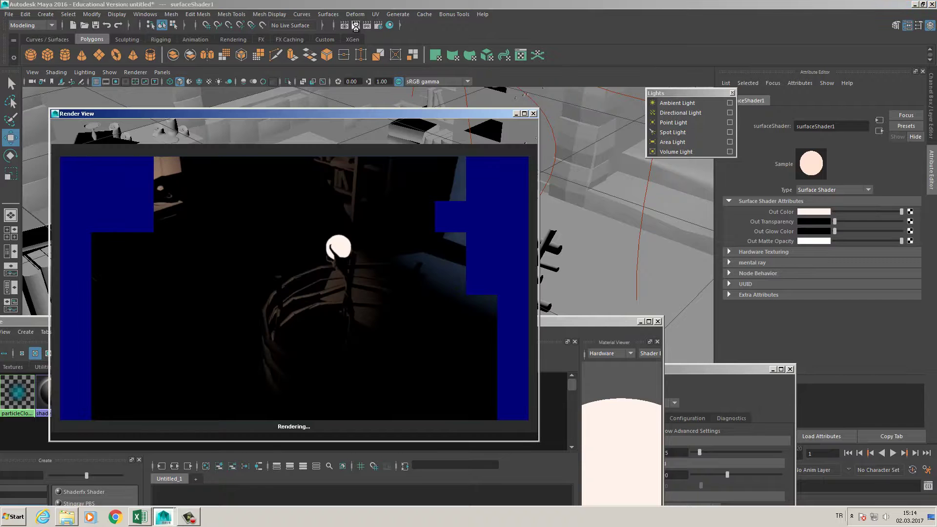
{"action": "left_click", "coordinate": [378, 26]}
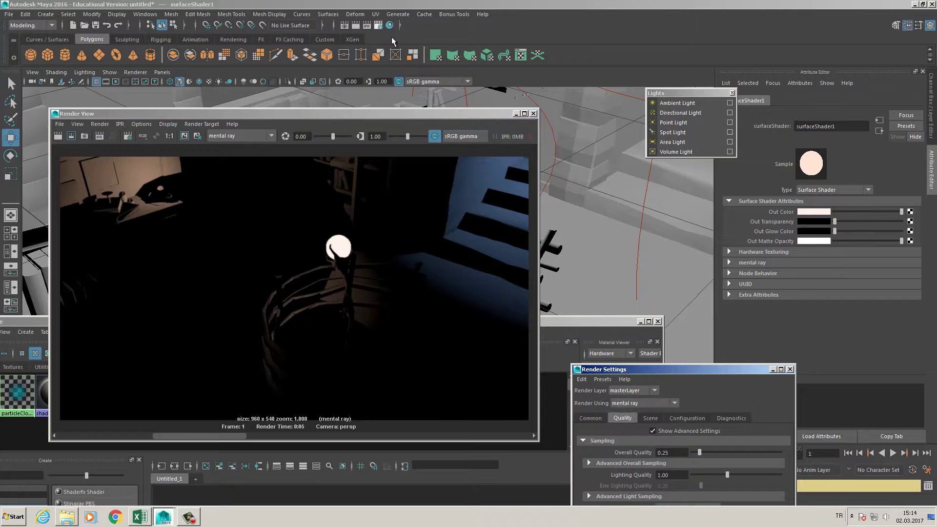
{"action": "left_click_drag", "start_coordinate": [669, 372], "coordinate": [673, 220]}
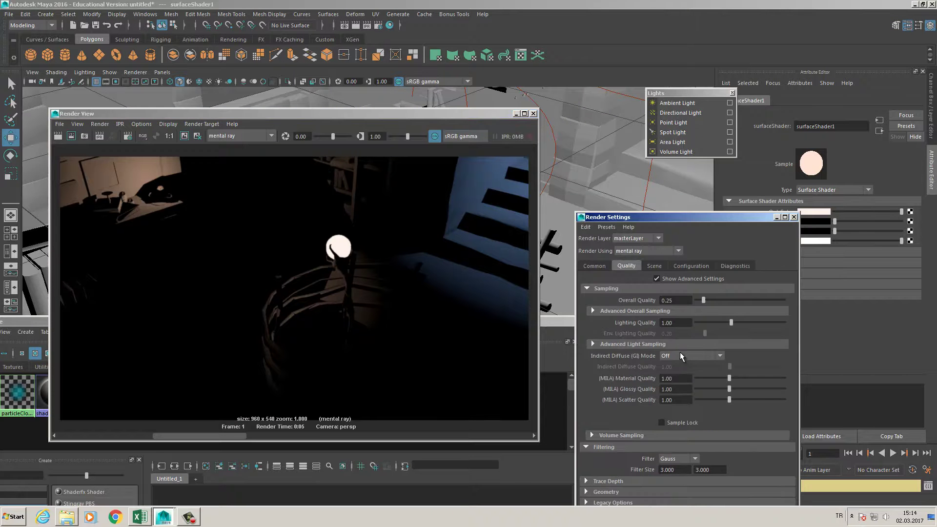
{"action": "left_click", "coordinate": [793, 217]}
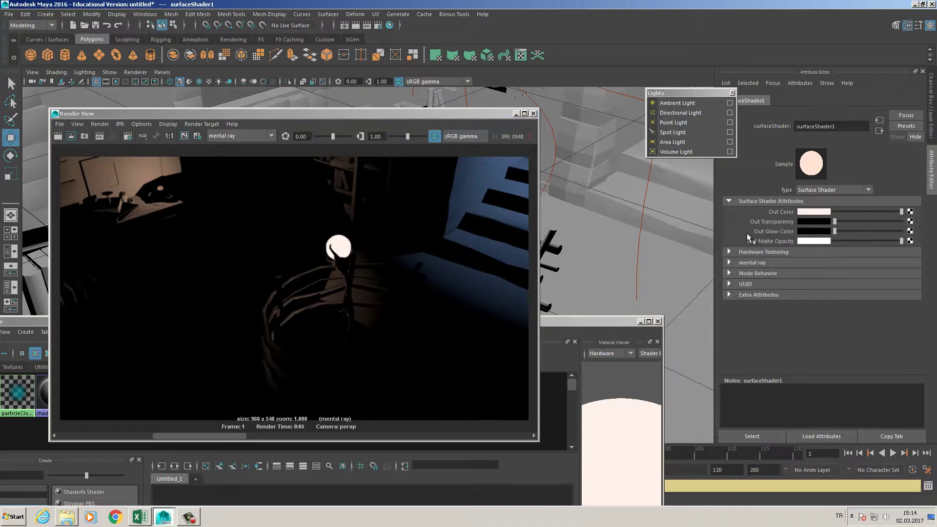
Set the brightness (V) of the surface shader's Out Color to 2.
{"action": "left_click", "coordinate": [801, 213]}
{"action": "key", "text": "Num_Lock"}
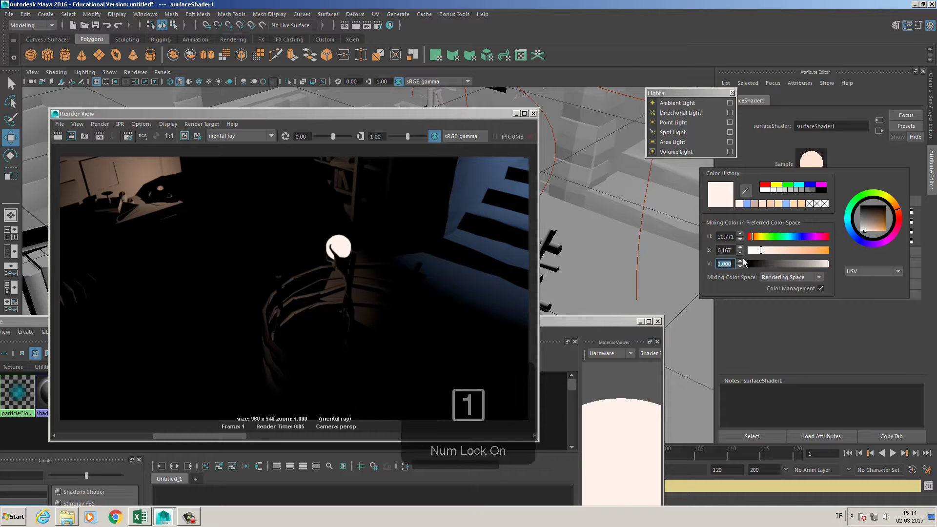
{"action": "type", "text": "2"}
{"action": "key", "text": "Return"}
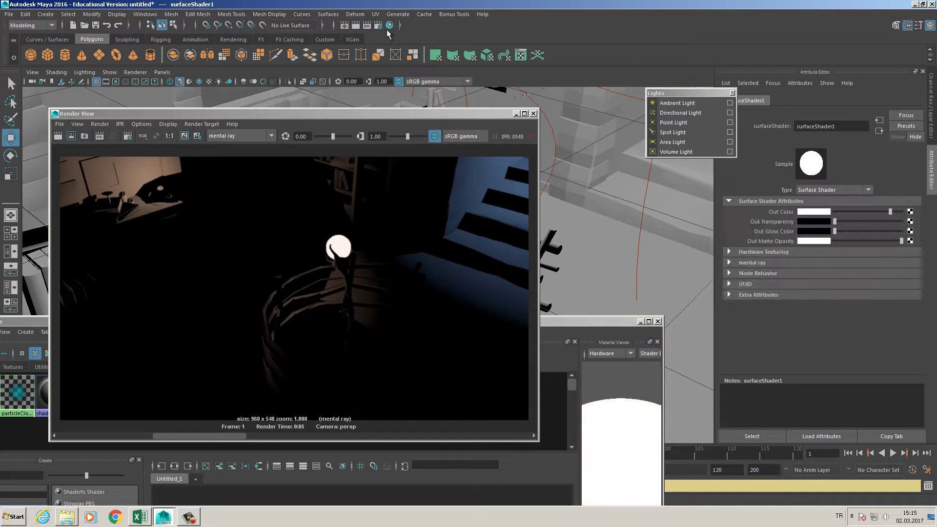
Set the Indirect Diffuse (GI) Mode to Finalgather in the Render Settings and render the wider view.
{"action": "left_click", "coordinate": [379, 26]}
{"action": "left_click_drag", "start_coordinate": [642, 217], "coordinate": [695, 59]}
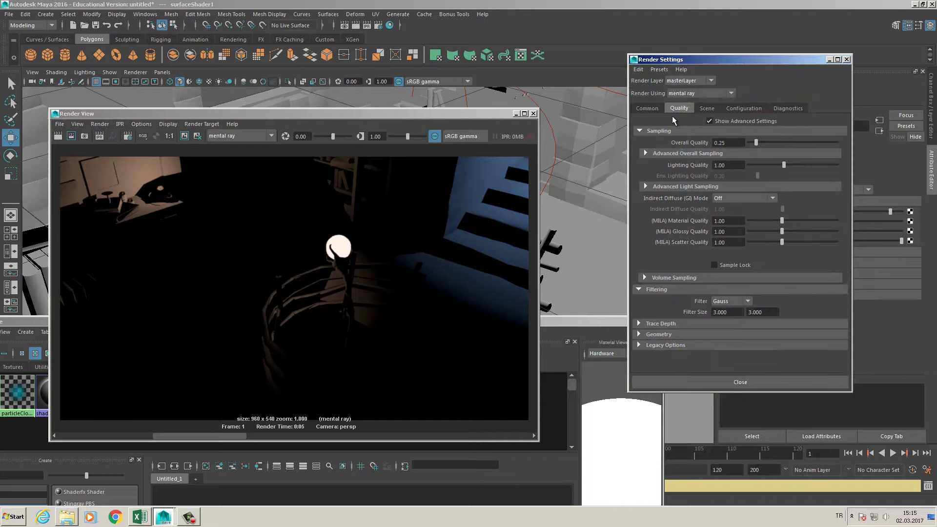
{"action": "left_click", "coordinate": [749, 198]}
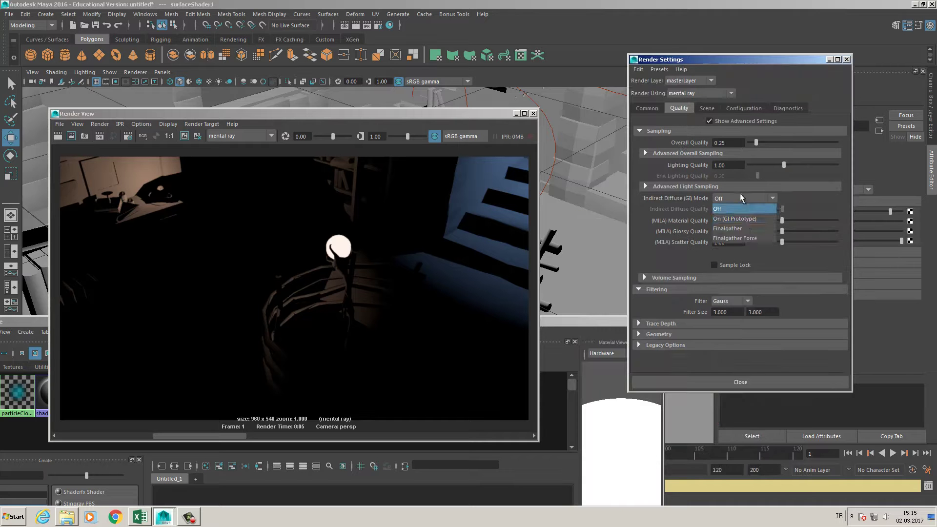
{"action": "left_click", "coordinate": [727, 219]}
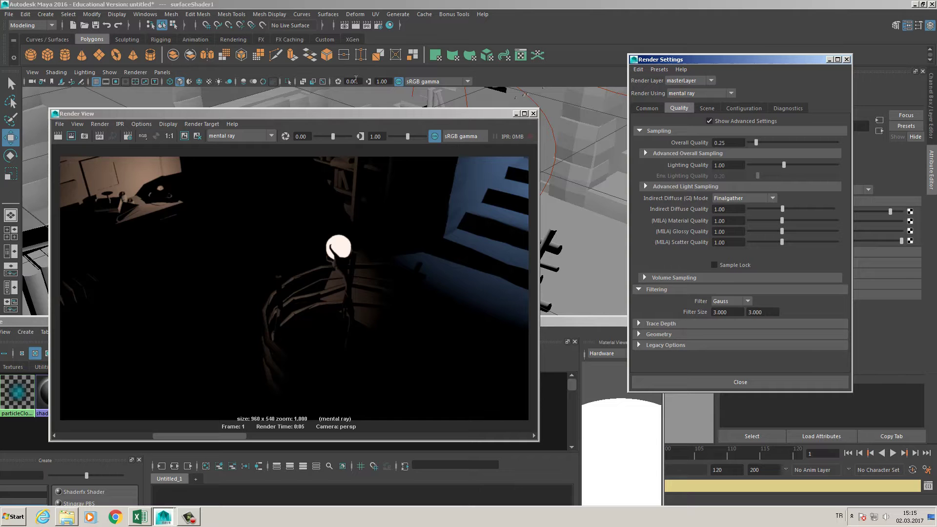
{"action": "left_click", "coordinate": [355, 25]}
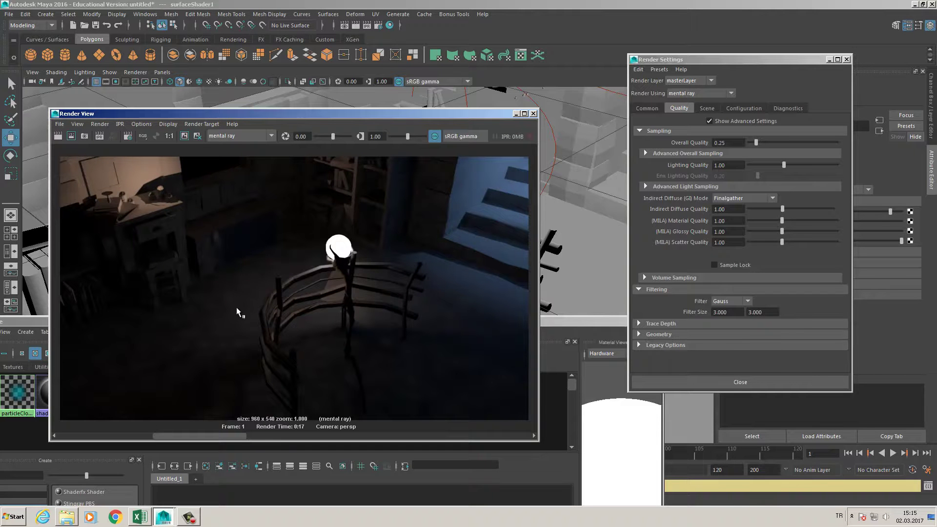
Keep the Finalgather render of the brighter sphere in the Render View for comparison.
{"action": "left_click_drag", "start_coordinate": [217, 435], "coordinate": [154, 433]}
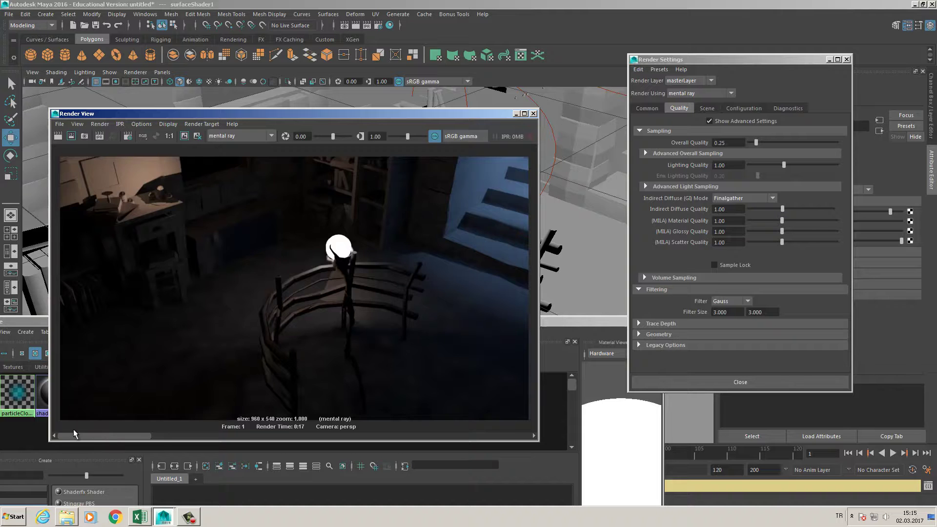
{"action": "left_click_drag", "start_coordinate": [73, 434], "coordinate": [115, 439]}
{"action": "left_click", "coordinate": [59, 123]}
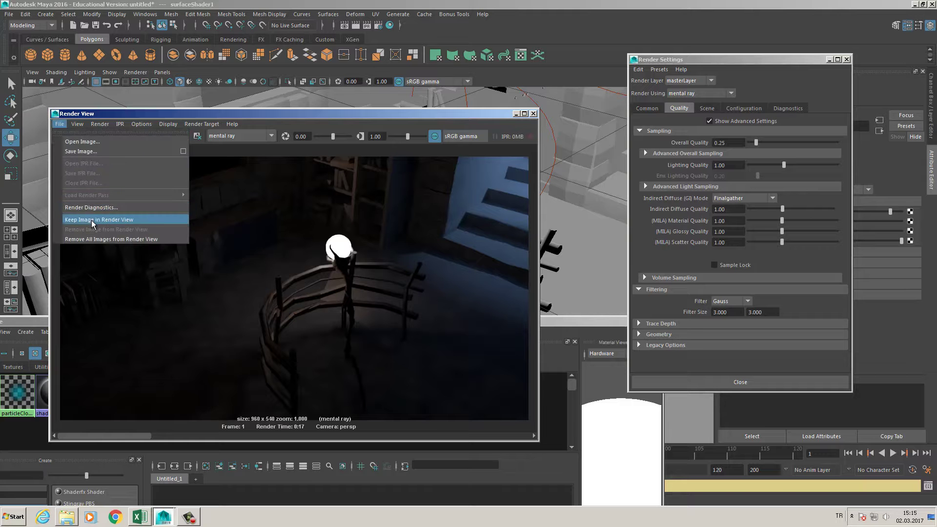
{"action": "left_click", "coordinate": [92, 221]}
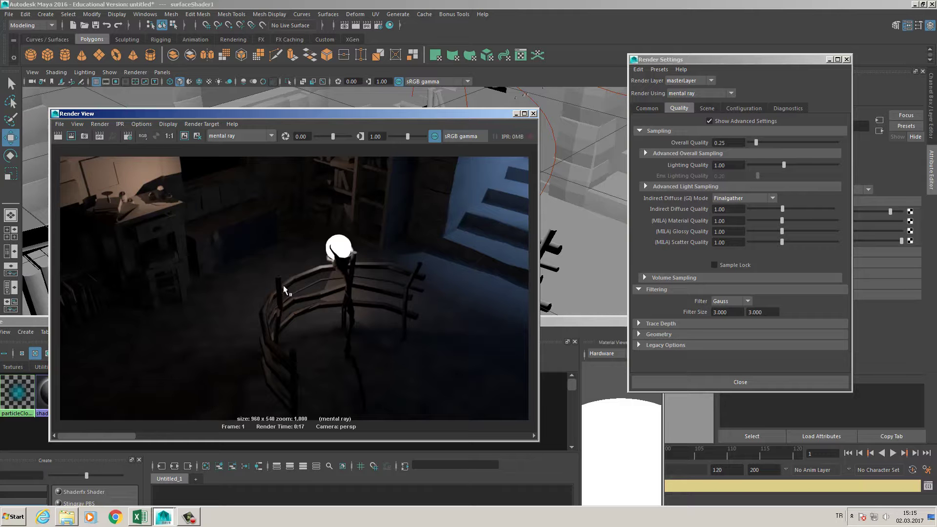
Render with the Indirect Diffuse (GI) Mode set to Off and compare the result with the kept Finalgather image.
{"action": "left_click", "coordinate": [733, 200]}
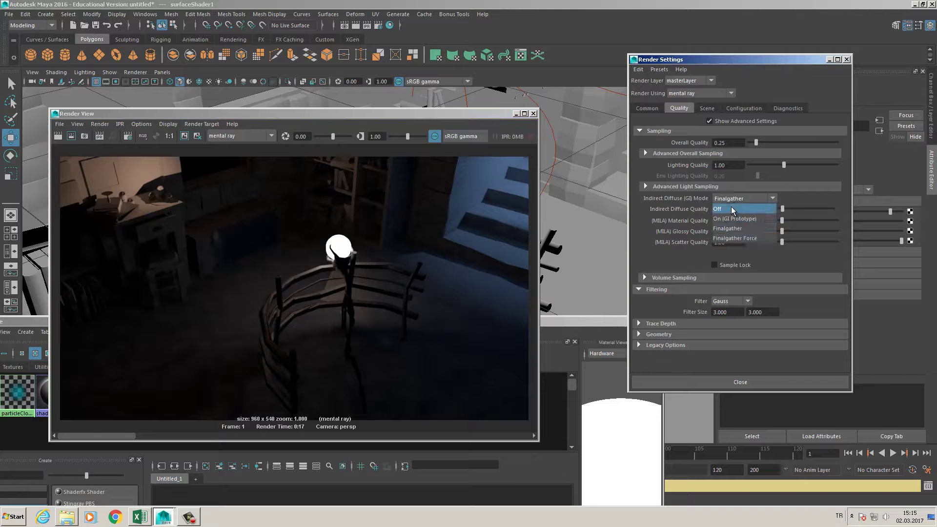
{"action": "left_click", "coordinate": [731, 208]}
{"action": "left_click", "coordinate": [356, 26]}
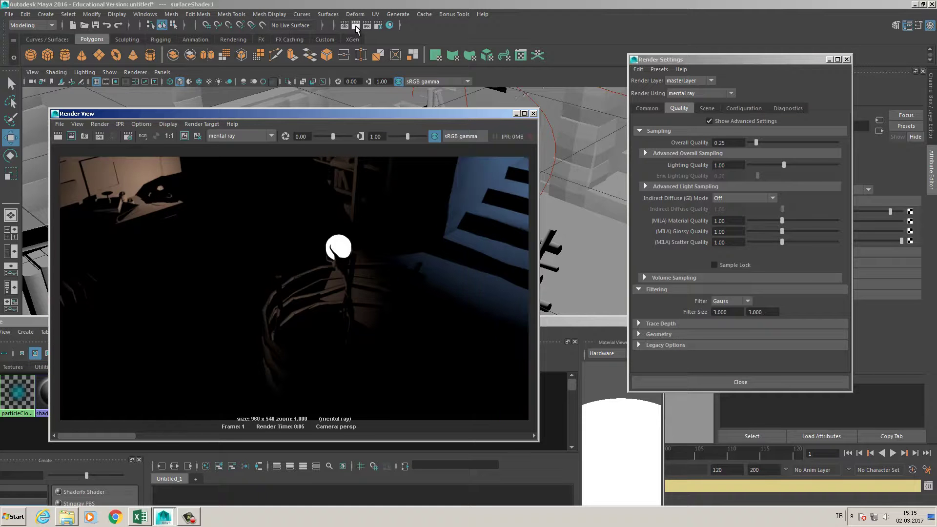
{"action": "left_click_drag", "start_coordinate": [99, 435], "coordinate": [173, 415]}
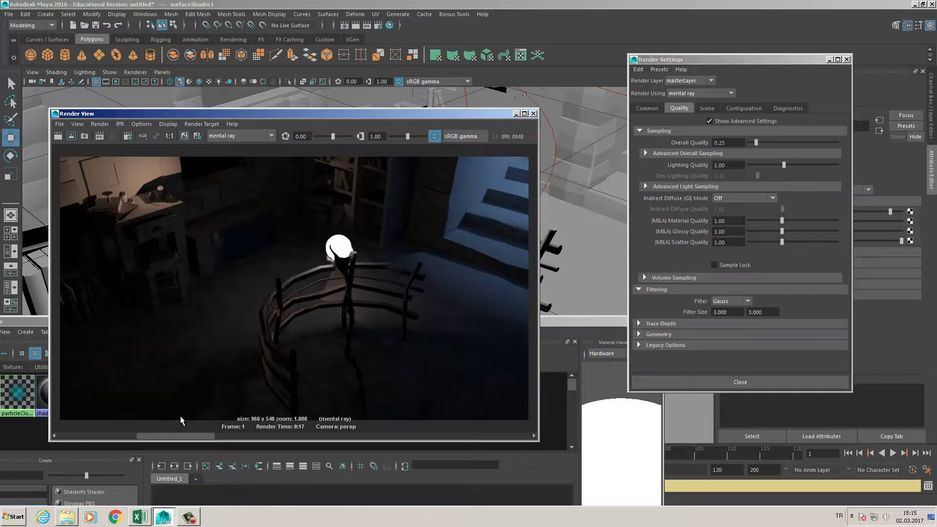
{"action": "left_click", "coordinate": [534, 114]}
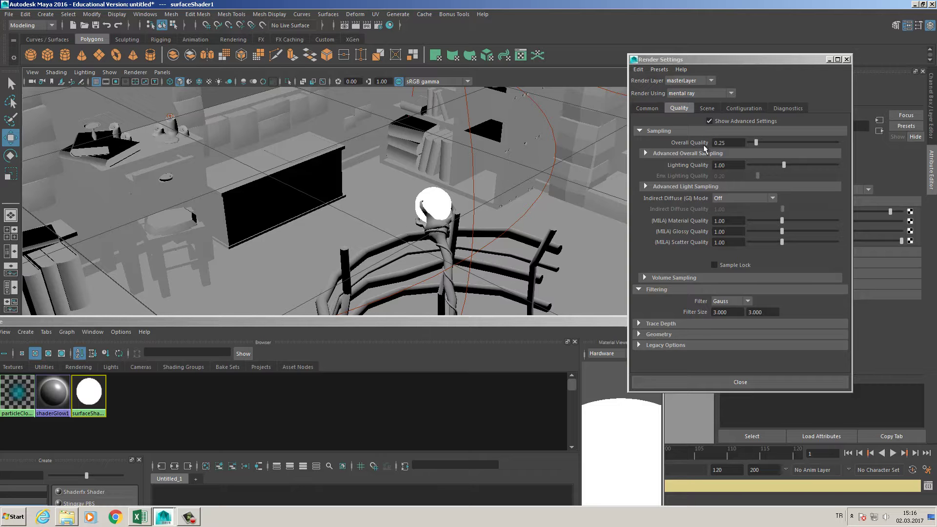
Raise the sampling Overall Quality to 1.00 and render the view without indirect lighting.
{"action": "left_click_drag", "start_coordinate": [743, 63], "coordinate": [557, 50]}
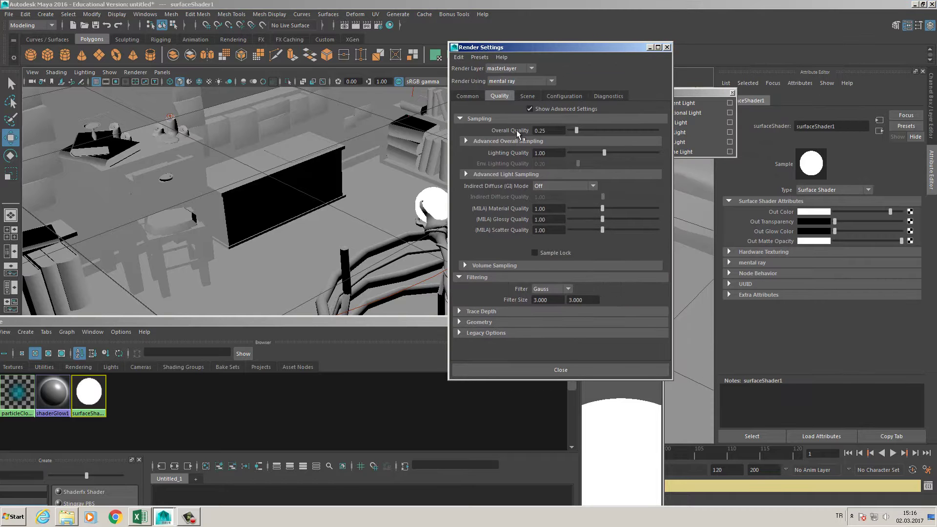
{"action": "left_click", "coordinate": [541, 130]}
{"action": "type", "text": "1"}
{"action": "key", "text": "Return"}
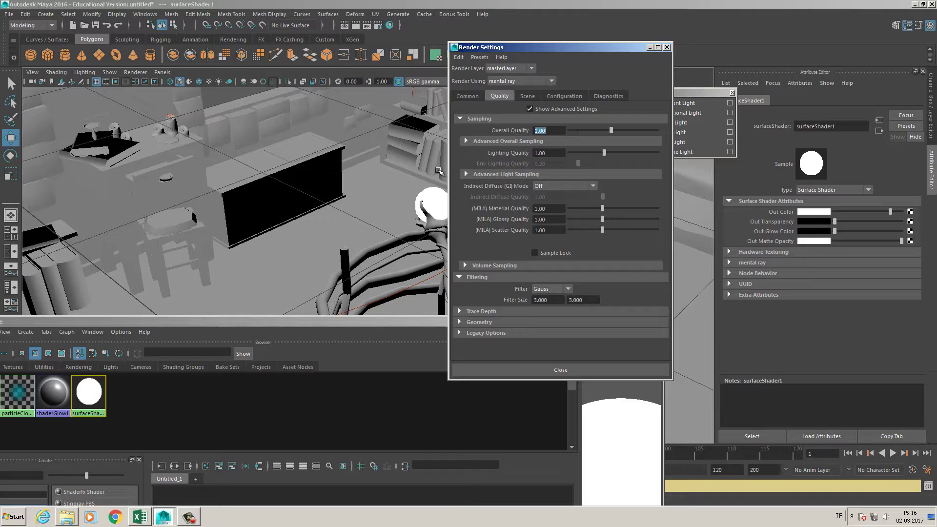
{"action": "left_click", "coordinate": [358, 27]}
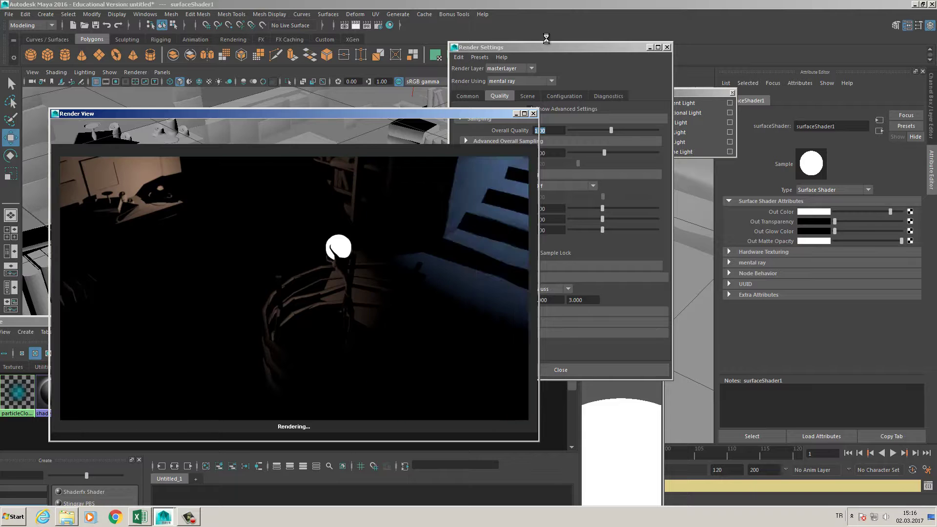
Switch the Indirect Diffuse (GI) Mode back to Finalgather and render at the higher Overall Quality.
{"action": "left_click", "coordinate": [546, 49]}
{"action": "left_click", "coordinate": [584, 188]}
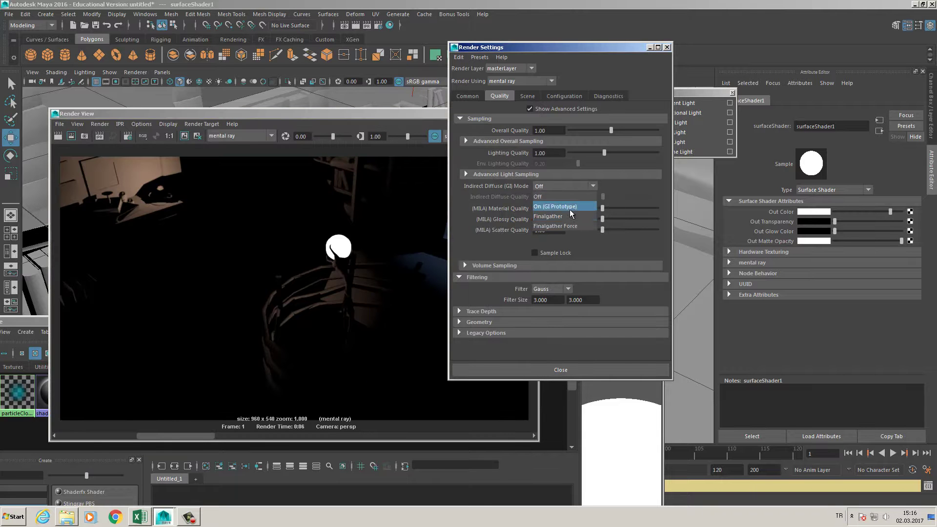
{"action": "left_click", "coordinate": [542, 206]}
{"action": "left_click", "coordinate": [355, 27]}
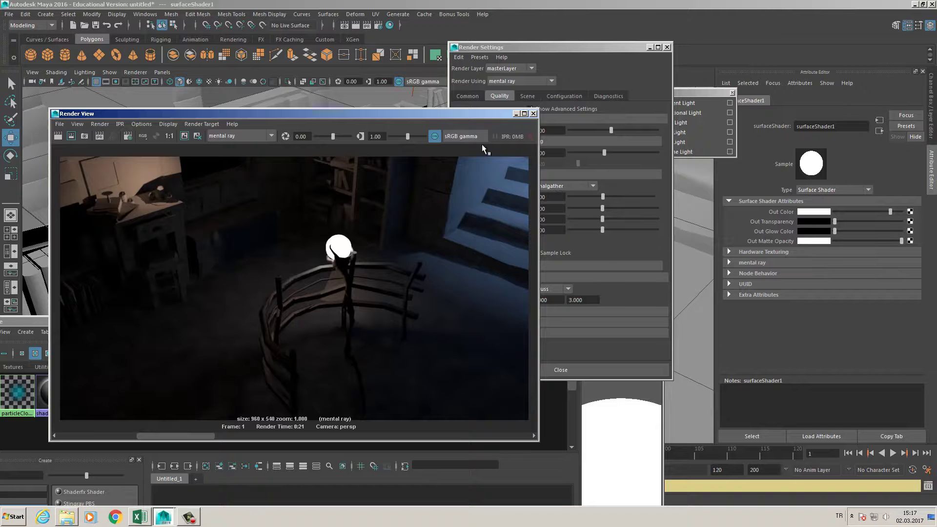
Review the higher-quality Finalgather render beside its settings, and close both the Render Settings and the Render View.
{"action": "left_click_drag", "start_coordinate": [447, 115], "coordinate": [421, 116]}
{"action": "left_click_drag", "start_coordinate": [546, 48], "coordinate": [638, 47]}
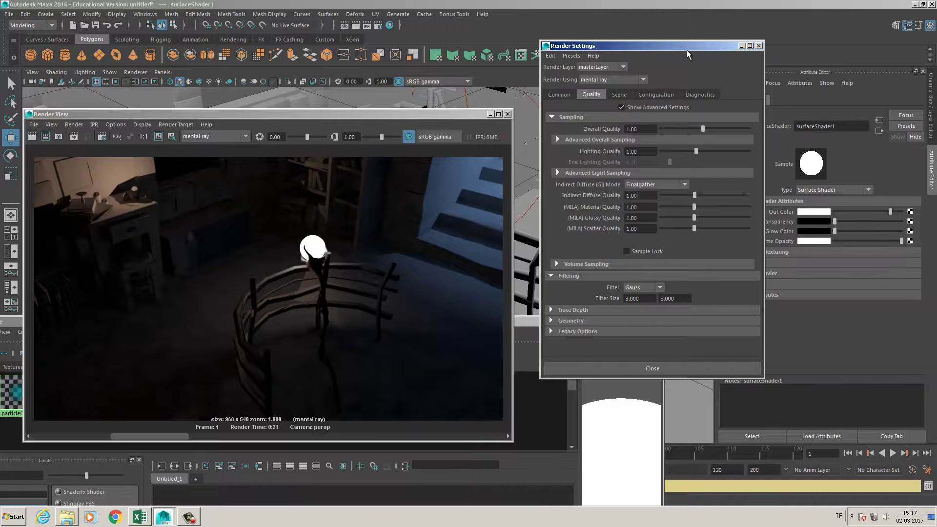
{"action": "left_click", "coordinate": [759, 46]}
{"action": "left_click_drag", "start_coordinate": [477, 117], "coordinate": [483, 115]}
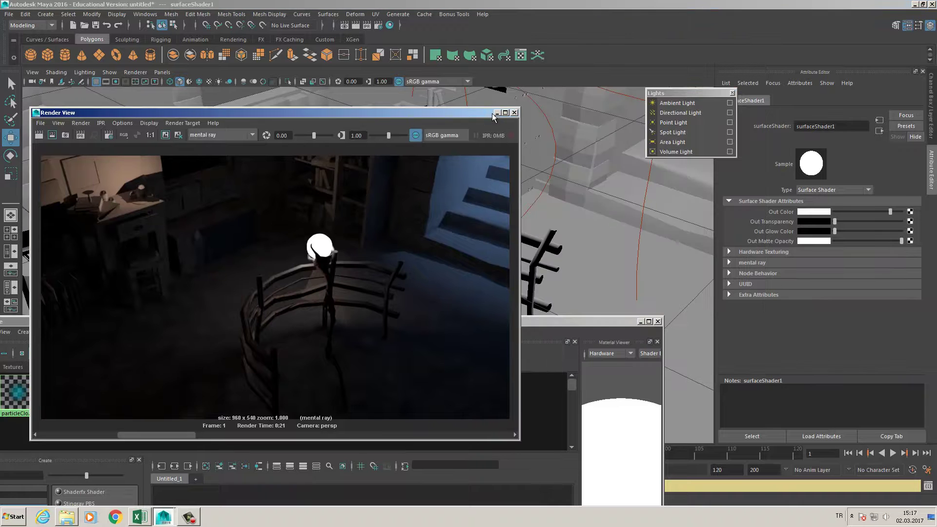
{"action": "left_click", "coordinate": [513, 113]}
Add a directional light to the dungeon scene.
{"action": "middle_click_drag", "start_coordinate": [488, 127], "coordinate": [434, 195], "text": "alt"}
{"action": "right_click_drag", "start_coordinate": [434, 194], "coordinate": [397, 201], "text": "alt"}
{"action": "left_click_drag", "start_coordinate": [396, 201], "coordinate": [266, 153], "text": "alt"}
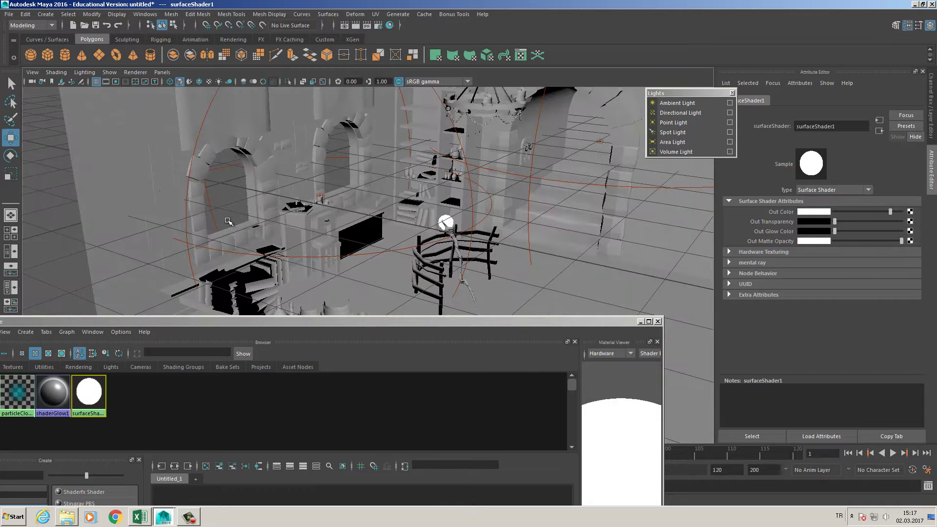
{"action": "middle_click_drag", "start_coordinate": [332, 206], "coordinate": [355, 200], "text": "alt"}
{"action": "right_click_drag", "start_coordinate": [355, 200], "coordinate": [369, 194], "text": "alt"}
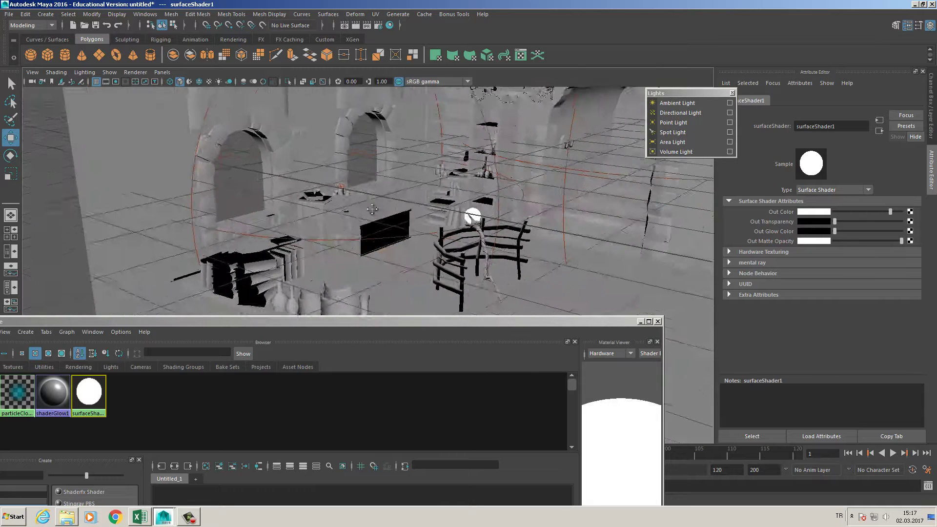
{"action": "left_click_drag", "start_coordinate": [369, 195], "coordinate": [346, 167], "text": "alt"}
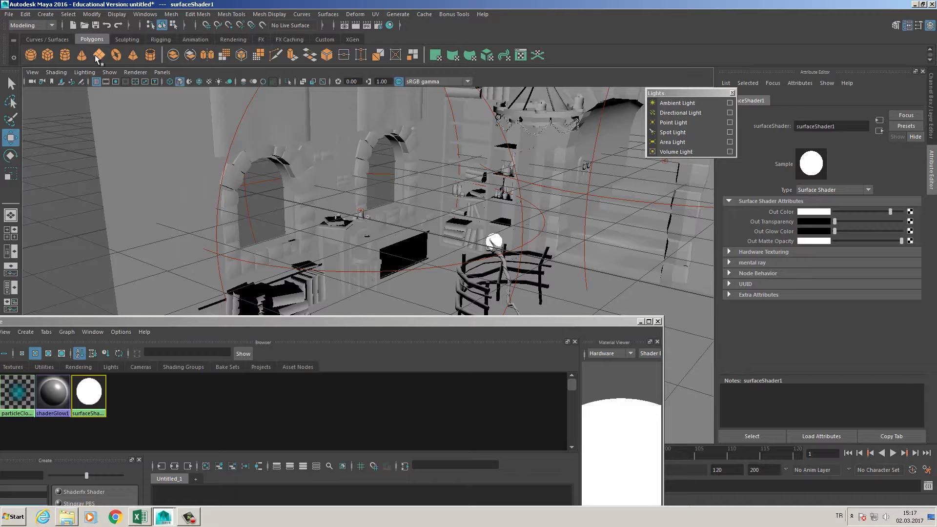
{"action": "left_click_drag", "start_coordinate": [246, 191], "coordinate": [195, 130], "text": "alt"}
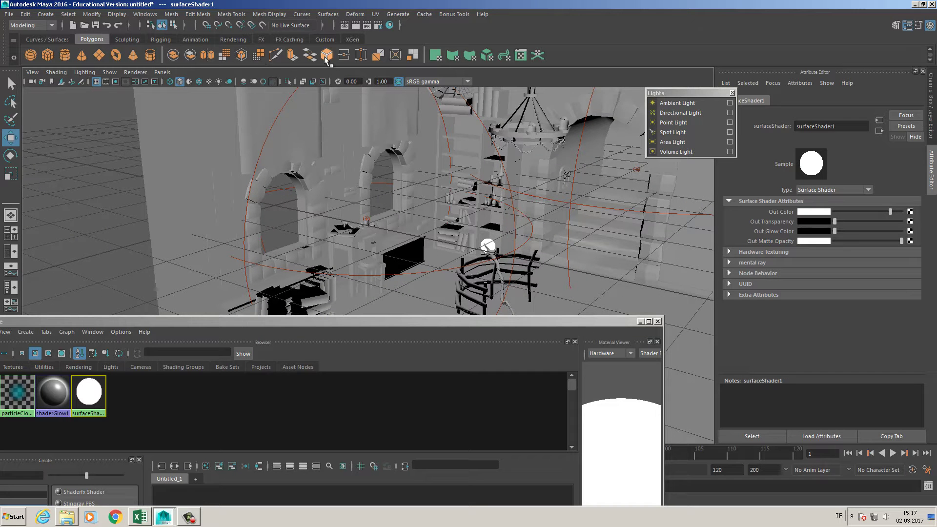
{"action": "left_click", "coordinate": [684, 112]}
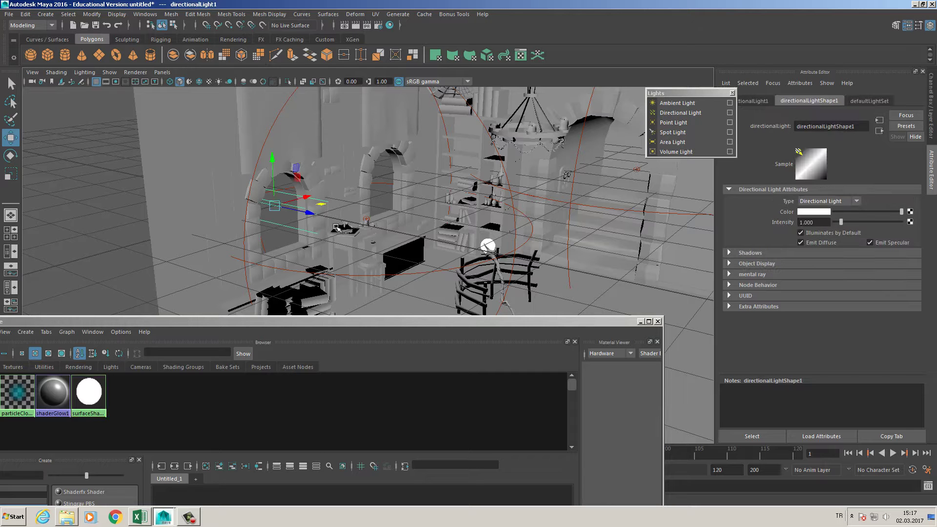
Move and rotate the directional light near the arched windows so that it points into the room.
{"action": "key", "text": "e"}
{"action": "mouse_move", "coordinate": [285, 212]}
{"action": "left_mouse_down"}
{"action": "mouse_move", "coordinate": [216, 198]}
{"action": "mouse_move", "coordinate": [311, 210]}
{"action": "mouse_move", "coordinate": [293, 210]}
{"action": "left_mouse_up"}
{"action": "key", "text": "w"}
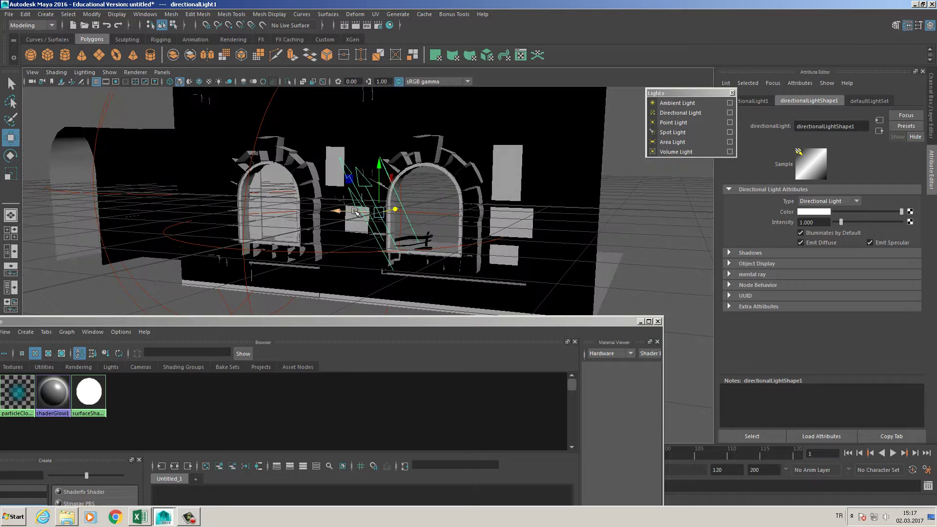
{"action": "key", "text": "e"}
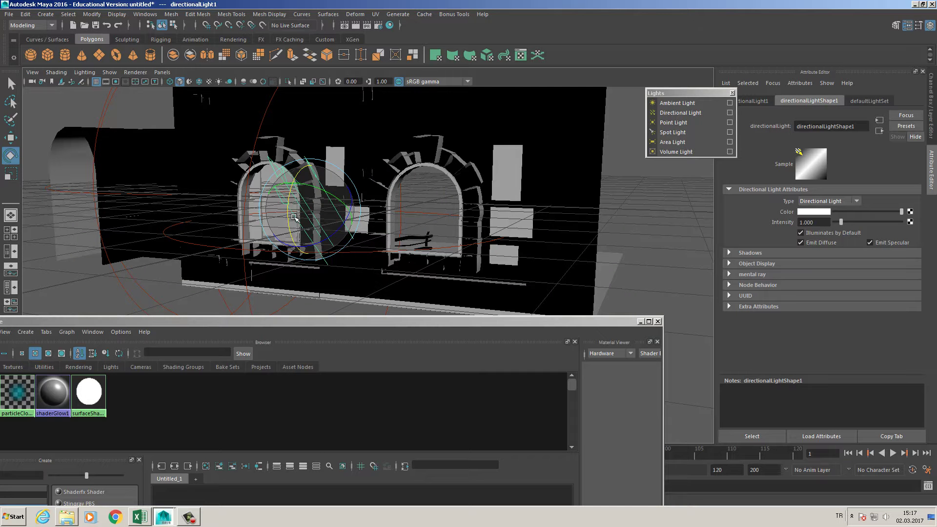
{"action": "mouse_move", "coordinate": [288, 227]}
{"action": "left_mouse_down"}
{"action": "mouse_move", "coordinate": [326, 268]}
{"action": "mouse_move", "coordinate": [230, 198]}
{"action": "left_mouse_up"}
{"action": "left_click_drag", "start_coordinate": [293, 210], "coordinate": [243, 185], "text": "alt"}
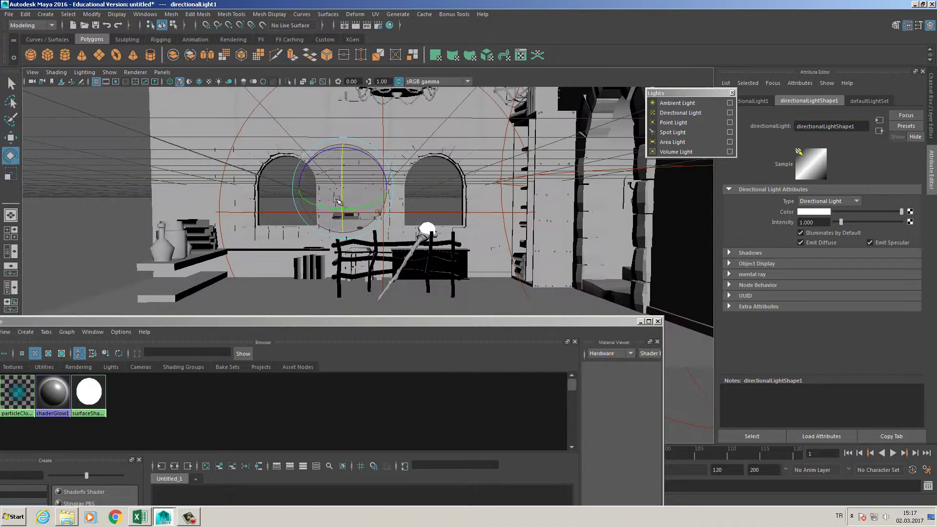
{"action": "left_click_drag", "start_coordinate": [361, 207], "coordinate": [310, 200], "text": "alt"}
{"action": "middle_click_drag", "start_coordinate": [310, 200], "coordinate": [342, 198], "text": "alt"}
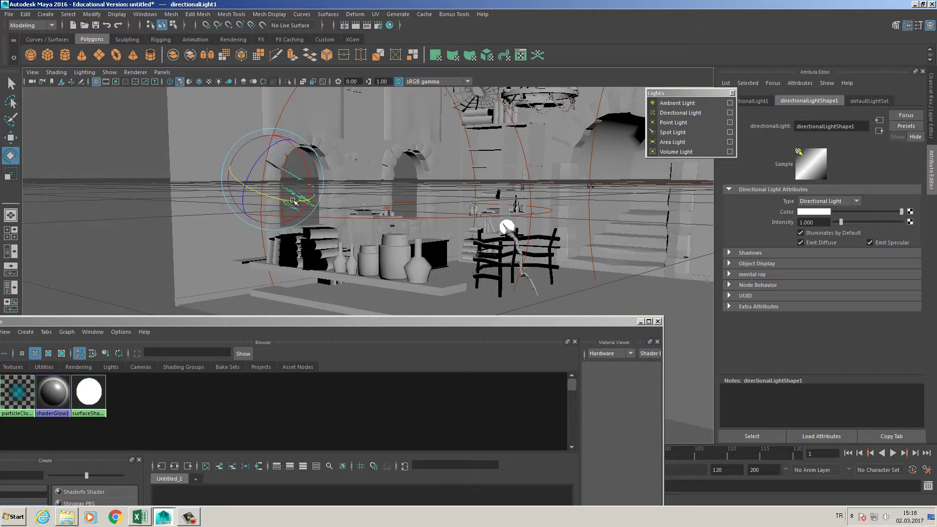
Look through the selected directional light in the viewport.
{"action": "left_click", "coordinate": [162, 72]}
{"action": "left_click", "coordinate": [251, 4]}
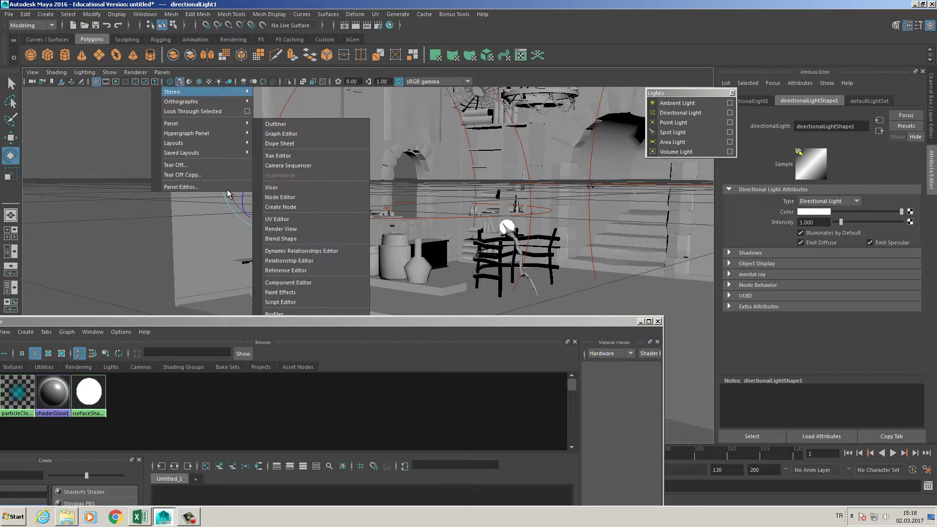
{"action": "left_click", "coordinate": [162, 72]}
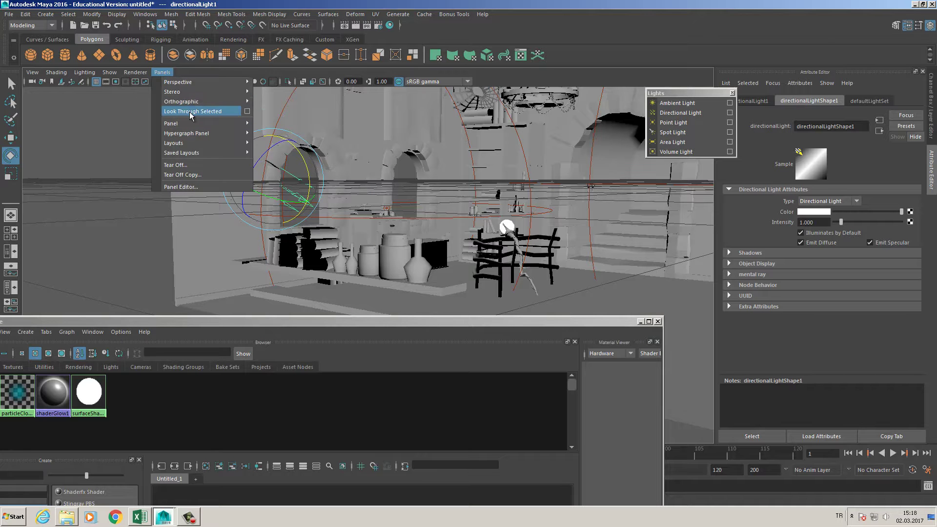
{"action": "left_click", "coordinate": [191, 111]}
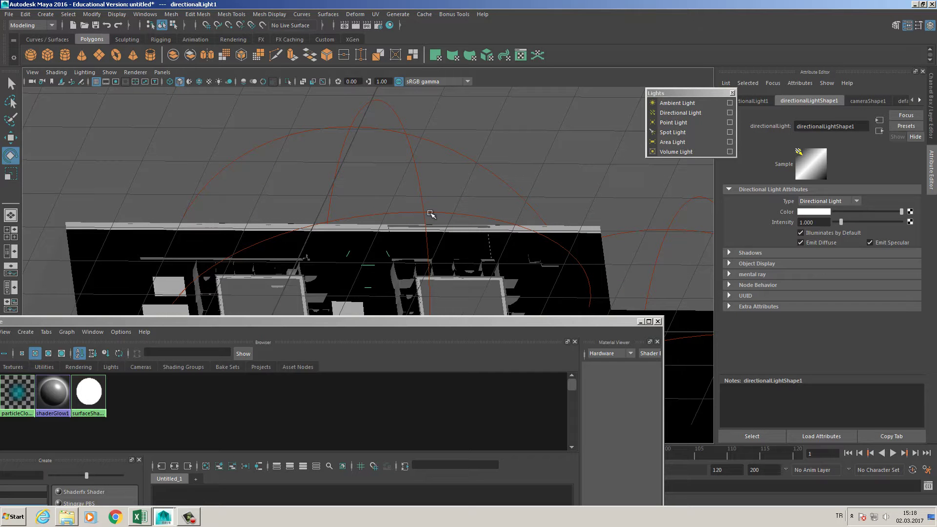
Move the Hypershade out of the way and aim the directional light diagonally down through the two arched windows.
{"action": "left_click_drag", "start_coordinate": [463, 321], "coordinate": [490, 504]}
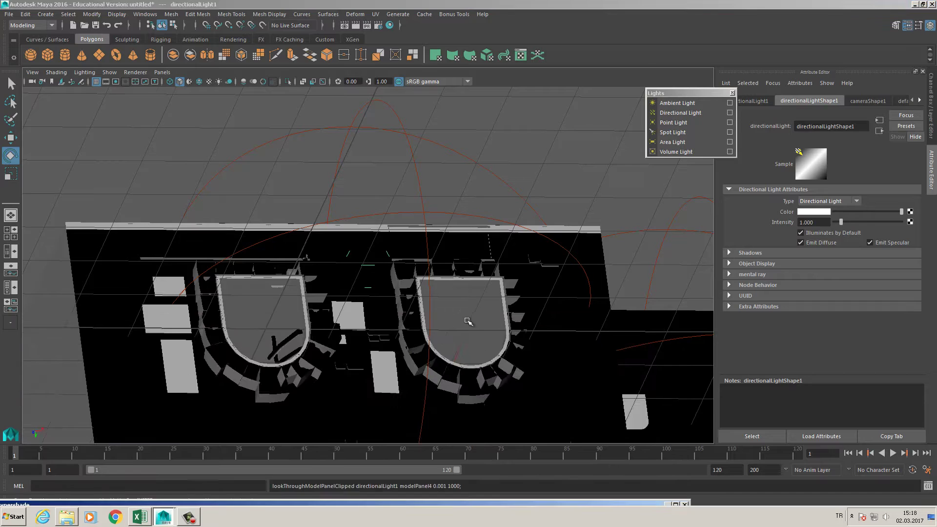
{"action": "scroll", "coordinate": [467, 320], "scroll_direction": "down", "scroll_amount": 4}
{"action": "left_click_drag", "start_coordinate": [467, 320], "coordinate": [309, 219], "text": "alt"}
{"action": "middle_click_drag", "start_coordinate": [309, 220], "coordinate": [334, 248], "text": "alt"}
{"action": "scroll", "coordinate": [458, 268], "scroll_direction": "up", "scroll_amount": 6}
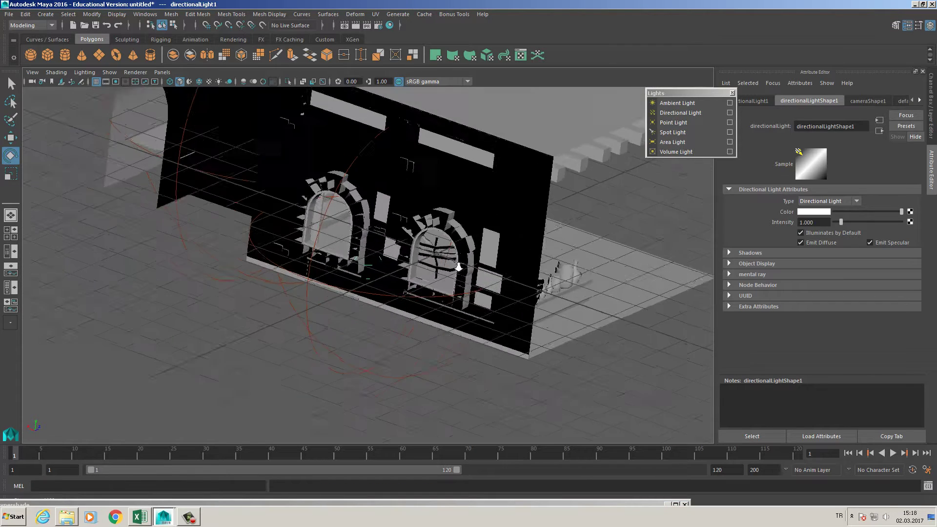
{"action": "left_click_drag", "start_coordinate": [477, 300], "coordinate": [456, 295], "text": "alt"}
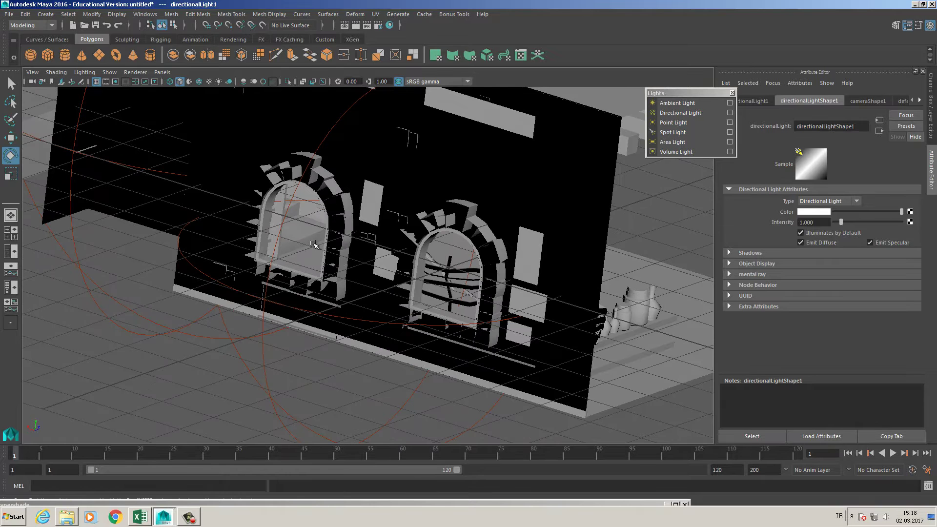
Fine-tune the directional light's aim through the arched windows and return the viewport to the persp camera inside the room.
{"action": "left_click_drag", "start_coordinate": [378, 260], "coordinate": [367, 264], "text": "alt"}
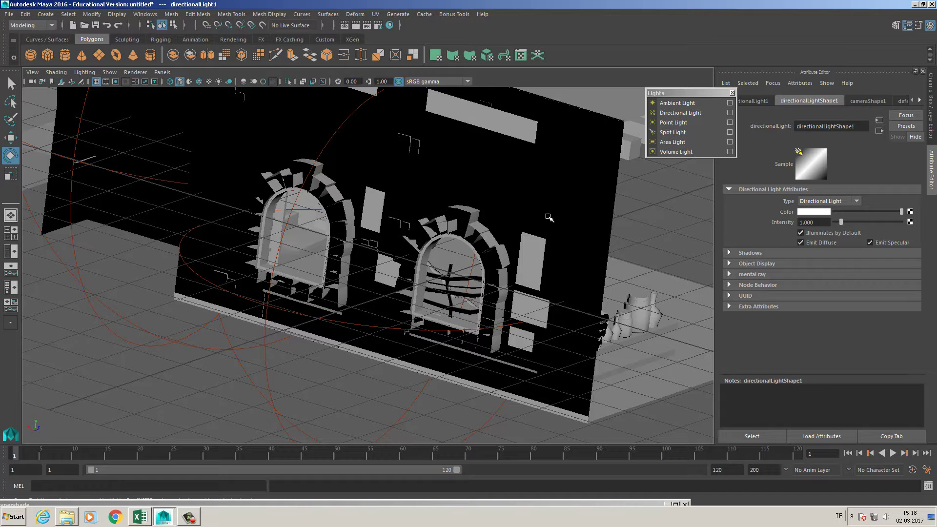
{"action": "left_click", "coordinate": [162, 72]}
{"action": "mouse_move", "coordinate": [169, 83]}
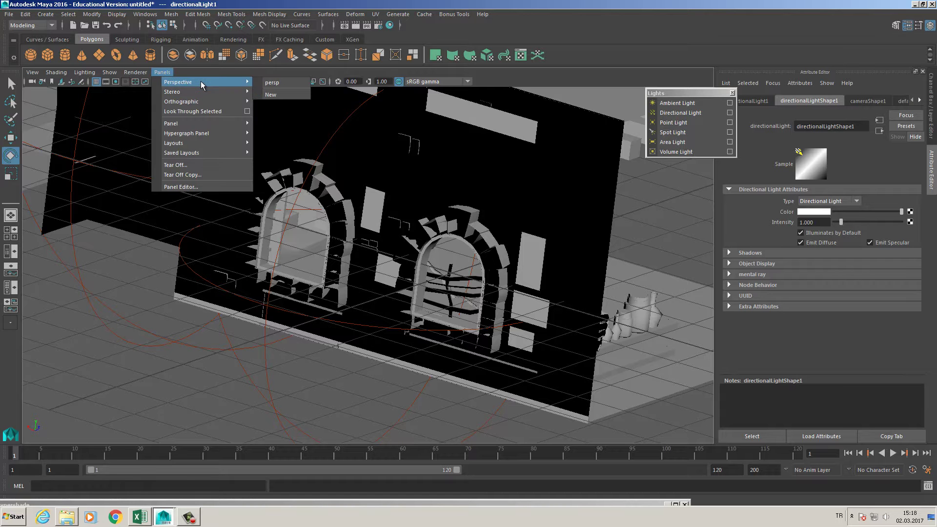
{"action": "left_click", "coordinate": [285, 82]}
{"action": "left_click_drag", "start_coordinate": [437, 267], "coordinate": [391, 198], "text": "alt"}
{"action": "right_click_drag", "start_coordinate": [391, 198], "coordinate": [439, 224], "text": "alt"}
{"action": "key", "text": "w"}
{"action": "left_click_drag", "start_coordinate": [412, 208], "coordinate": [385, 240], "text": "alt"}
{"action": "right_click_drag", "start_coordinate": [384, 240], "coordinate": [439, 241], "text": "alt"}
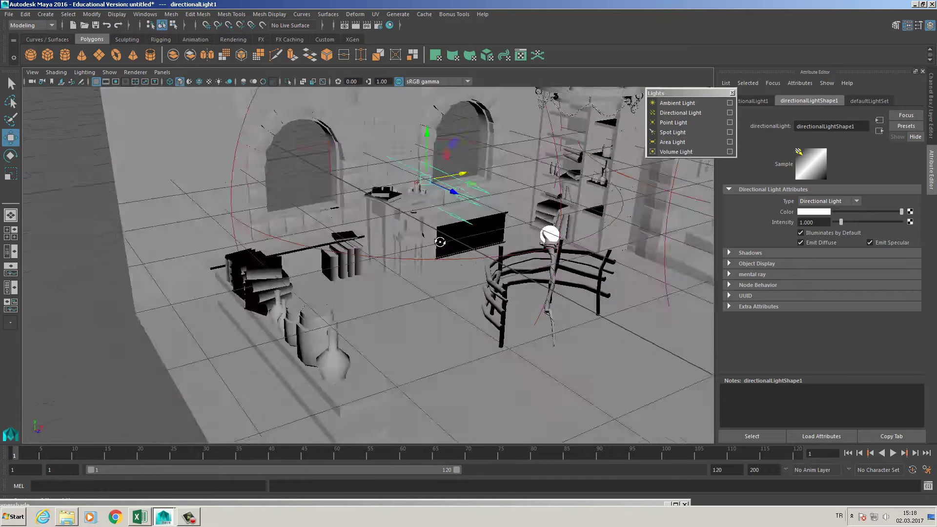
Create a polygon cube, scale it up into a large slab and move it to the open side of the room as a wall.
{"action": "left_click_drag", "start_coordinate": [439, 241], "coordinate": [424, 180], "text": "alt"}
{"action": "left_click_drag", "start_coordinate": [375, 154], "coordinate": [217, 207], "text": "alt"}
{"action": "right_click_drag", "start_coordinate": [216, 207], "coordinate": [142, 198], "text": "alt"}
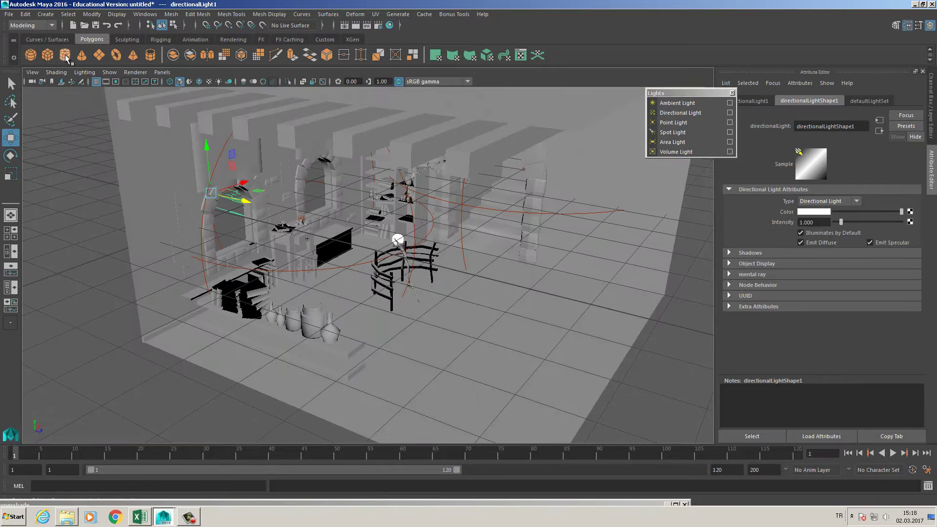
{"action": "left_click", "coordinate": [47, 55]}
{"action": "key", "text": "r"}
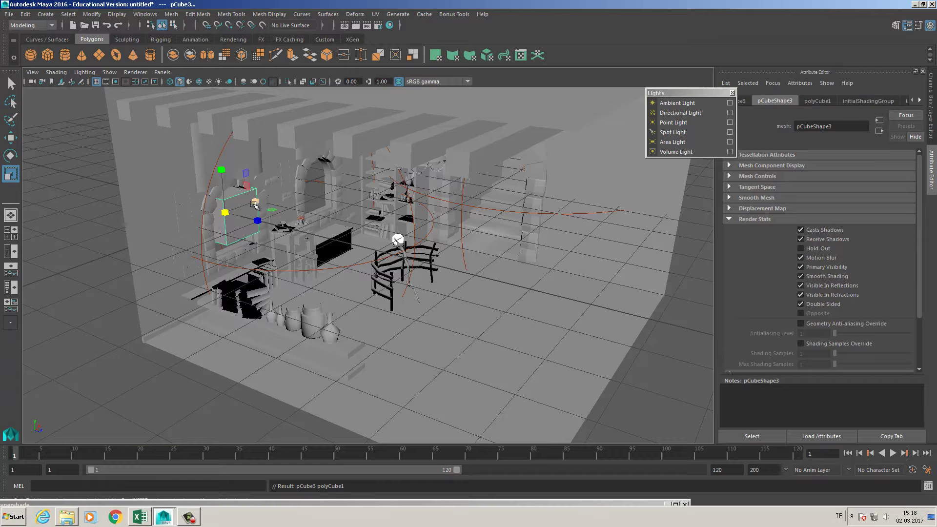
{"action": "left_click_drag", "start_coordinate": [254, 204], "coordinate": [302, 324]}
{"action": "key", "text": "w"}
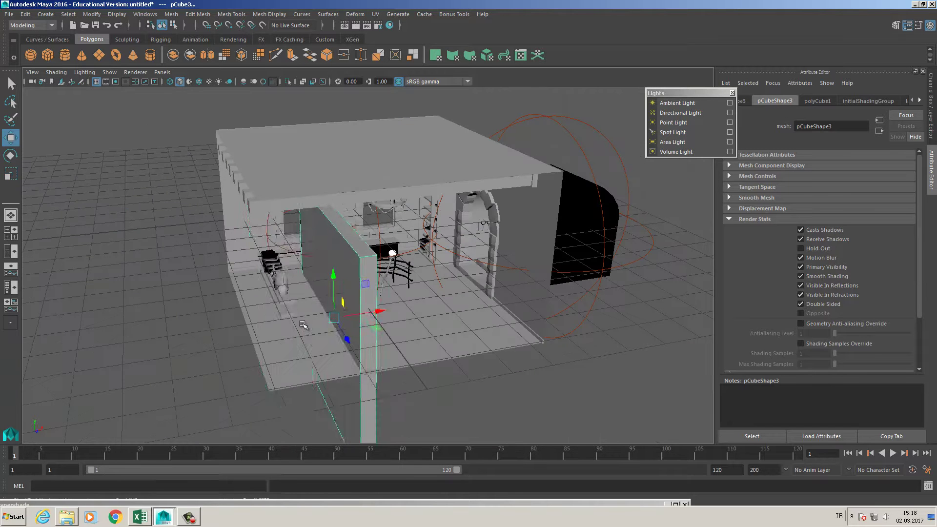
{"action": "left_click_drag", "start_coordinate": [369, 313], "coordinate": [289, 320]}
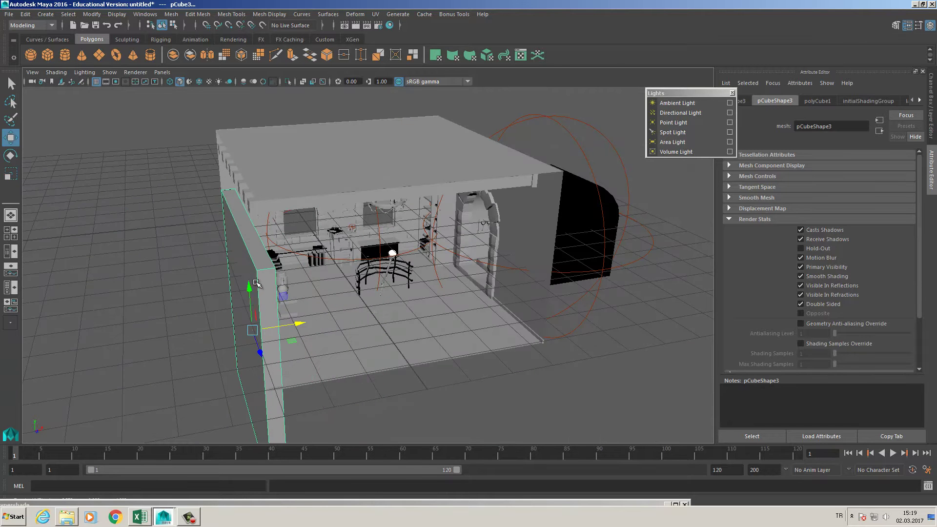
{"action": "left_click_drag", "start_coordinate": [250, 287], "coordinate": [243, 221]}
Frame the room interior with the windows and stairway, render it with mental ray, and close the render.
{"action": "left_click_drag", "start_coordinate": [219, 272], "coordinate": [161, 268], "text": "alt"}
{"action": "right_click_drag", "start_coordinate": [205, 273], "coordinate": [414, 318], "text": "alt"}
{"action": "left_click_drag", "start_coordinate": [414, 318], "coordinate": [389, 317], "text": "alt"}
{"action": "middle_click_drag", "start_coordinate": [389, 317], "coordinate": [372, 295], "text": "alt"}
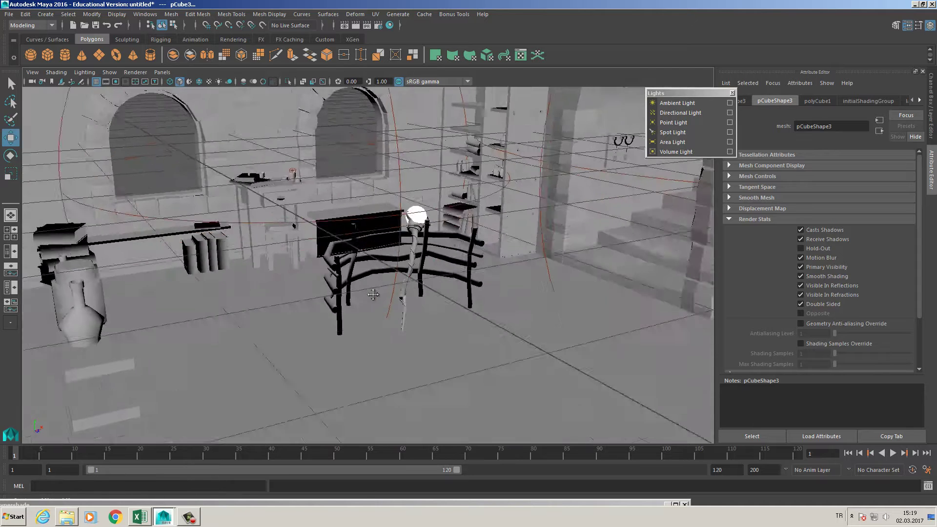
{"action": "left_click_drag", "start_coordinate": [372, 295], "coordinate": [394, 295], "text": "alt"}
{"action": "middle_click_drag", "start_coordinate": [394, 296], "coordinate": [365, 318], "text": "alt"}
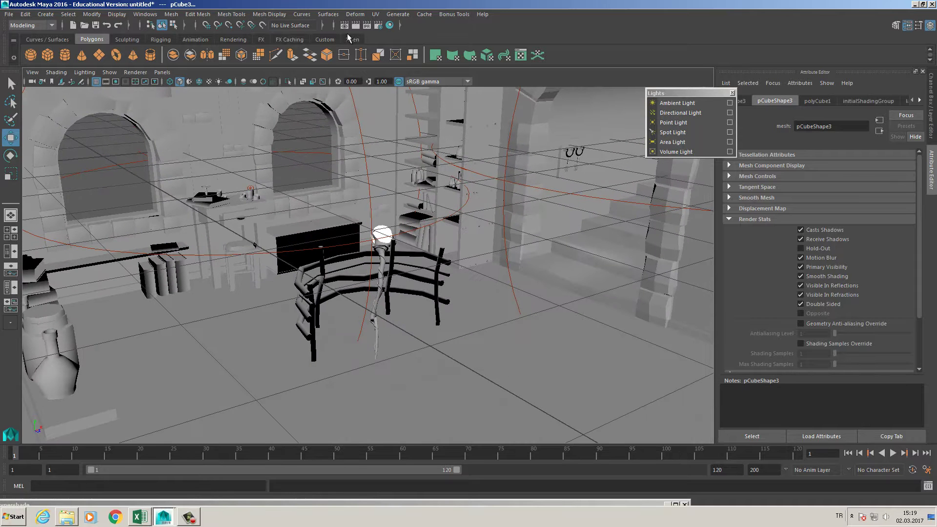
{"action": "left_click", "coordinate": [355, 25]}
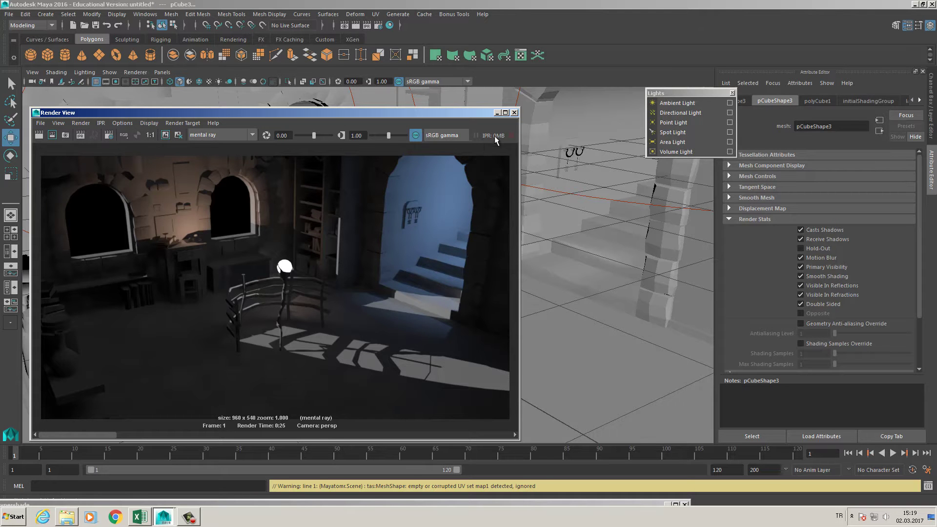
{"action": "left_click", "coordinate": [514, 113]}
Shrink the volume light in the stairway and deepen its blue colour to saturation 1.000 and value 0.292.
{"action": "left_click", "coordinate": [582, 201]}
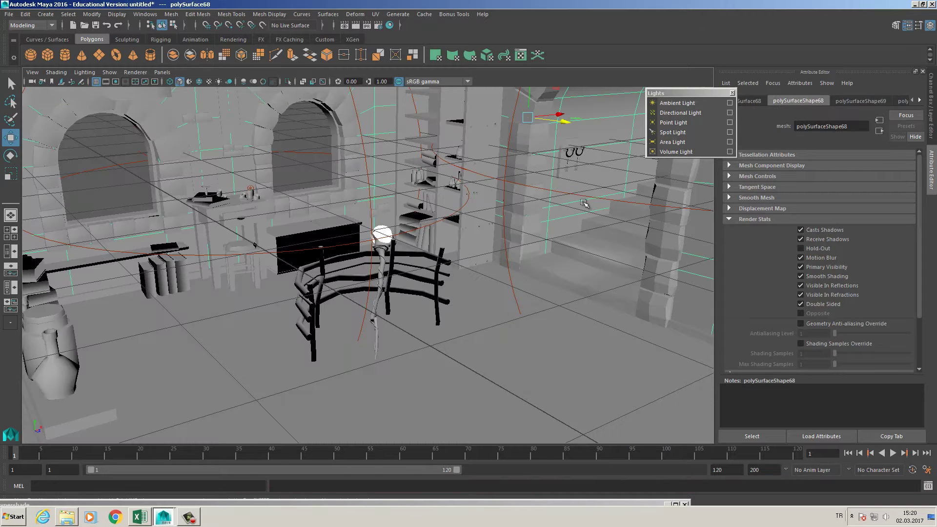
{"action": "right_click_drag", "start_coordinate": [634, 196], "coordinate": [566, 212], "text": "alt"}
{"action": "left_click", "coordinate": [577, 221]}
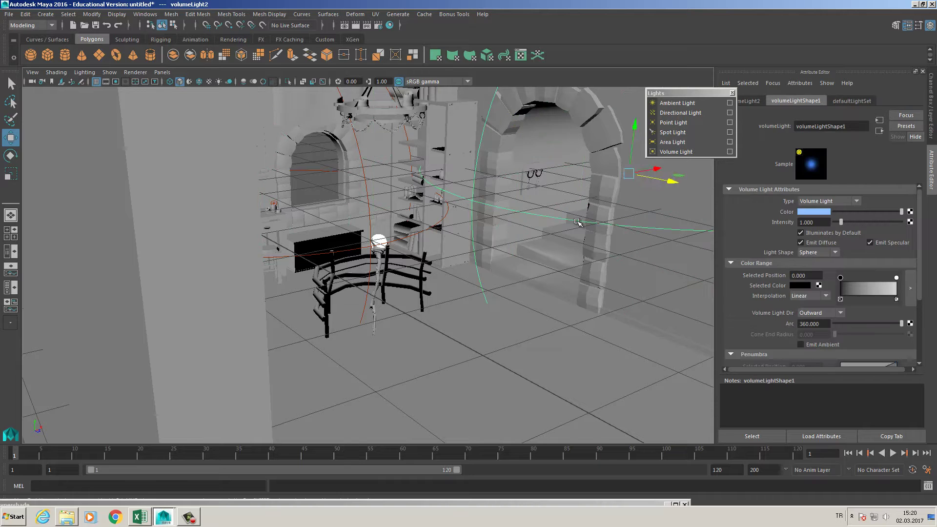
{"action": "key", "text": "r"}
{"action": "left_click_drag", "start_coordinate": [628, 174], "coordinate": [609, 189]}
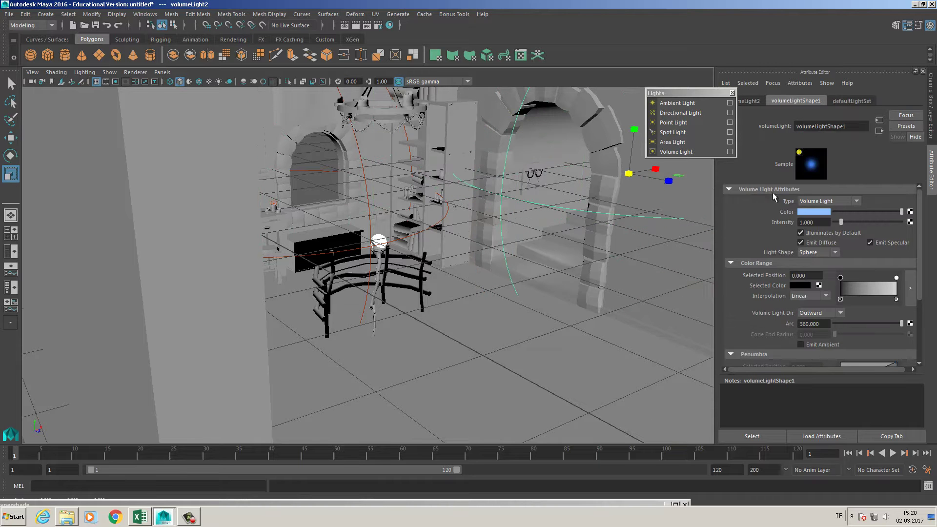
{"action": "left_click", "coordinate": [813, 211]}
{"action": "left_click", "coordinate": [807, 263]}
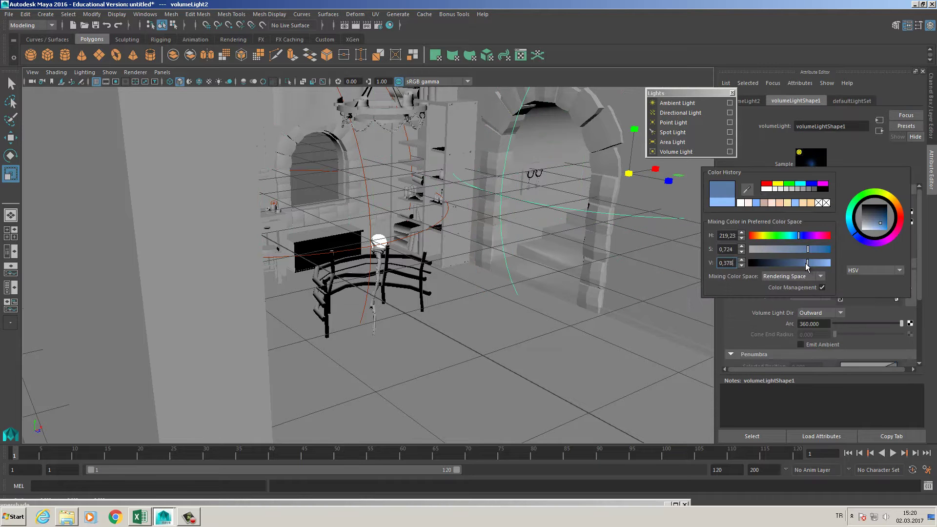
{"action": "left_click_drag", "start_coordinate": [883, 223], "coordinate": [888, 224]}
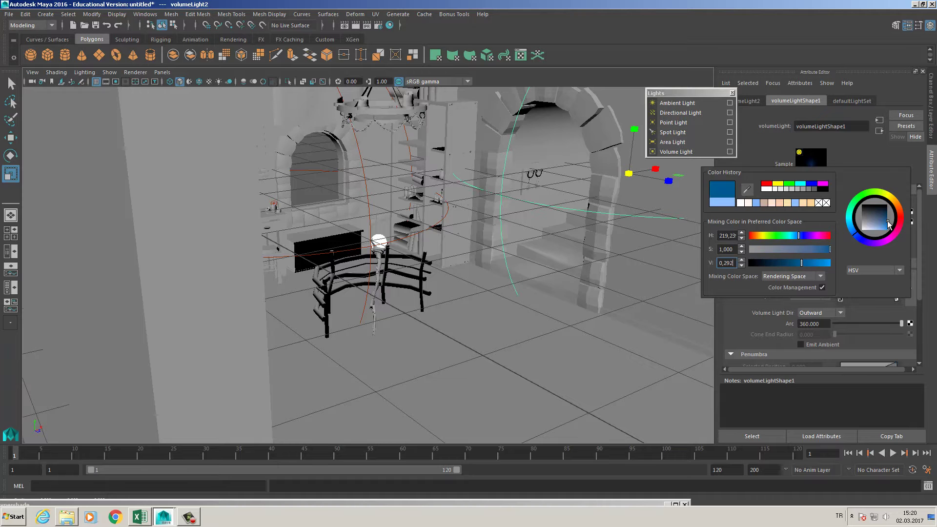
Render the room again to check the darker blue stairway light, and close the render.
{"action": "scroll", "coordinate": [534, 238], "scroll_direction": "up", "scroll_amount": 4}
{"action": "middle_click_drag", "start_coordinate": [534, 239], "coordinate": [527, 259], "text": "alt"}
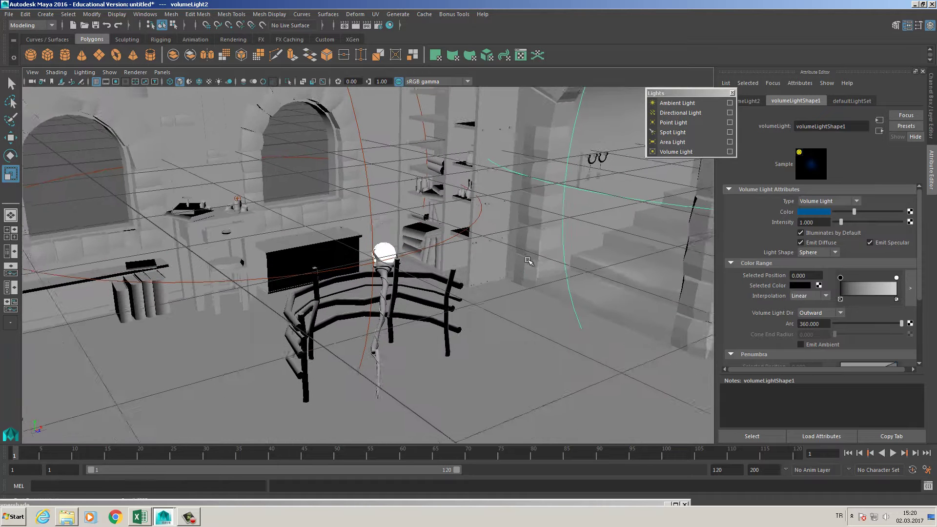
{"action": "left_click", "coordinate": [357, 25]}
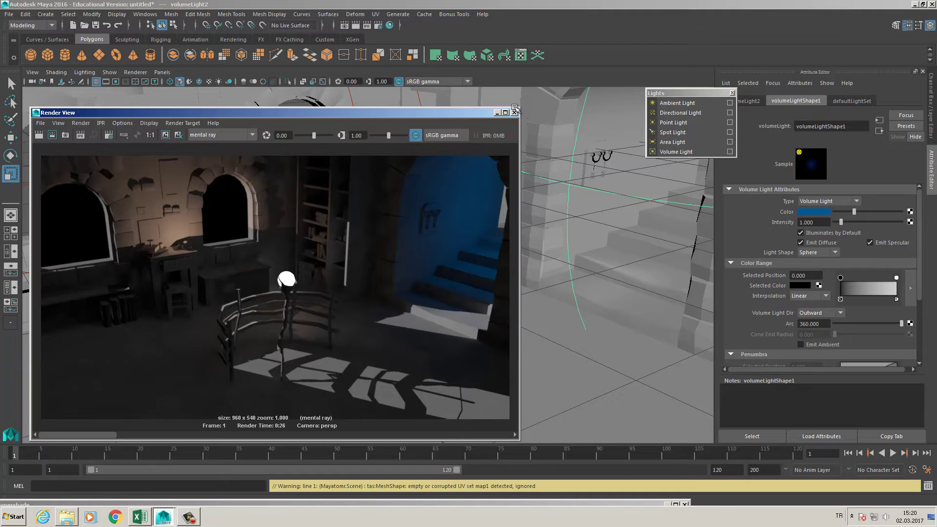
{"action": "left_click", "coordinate": [514, 113]}
Duplicate the slab that closes the room's open side and move the copy across to the stairway tunnel.
{"action": "left_click_drag", "start_coordinate": [312, 176], "coordinate": [282, 296], "text": "alt"}
{"action": "left_click_drag", "start_coordinate": [246, 211], "coordinate": [354, 235], "text": "alt"}
{"action": "left_click", "coordinate": [398, 157]}
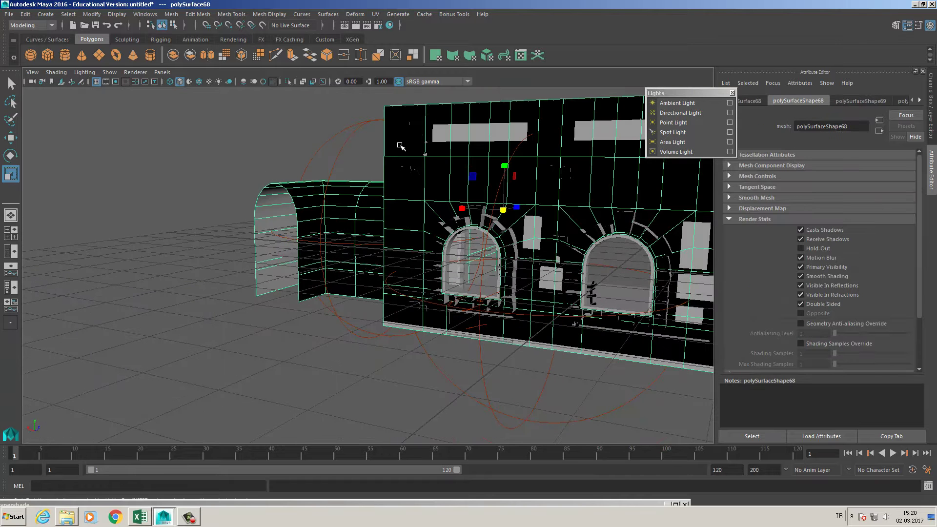
{"action": "left_click", "coordinate": [402, 125]}
{"action": "middle_click_drag", "start_coordinate": [544, 192], "coordinate": [381, 201], "text": "alt"}
{"action": "left_click", "coordinate": [585, 237]}
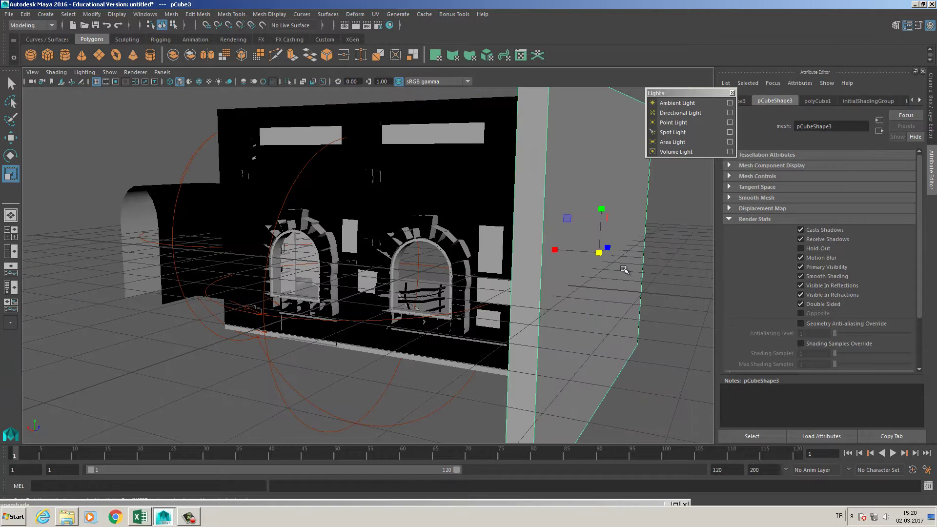
{"action": "key", "text": "ctrl+d"}
{"action": "key", "text": "w"}
{"action": "left_click_drag", "start_coordinate": [600, 252], "coordinate": [168, 255]}
Rotate and shrink the copied slab, and position it against the open outer end of the stairway tunnel.
{"action": "key", "text": "e"}
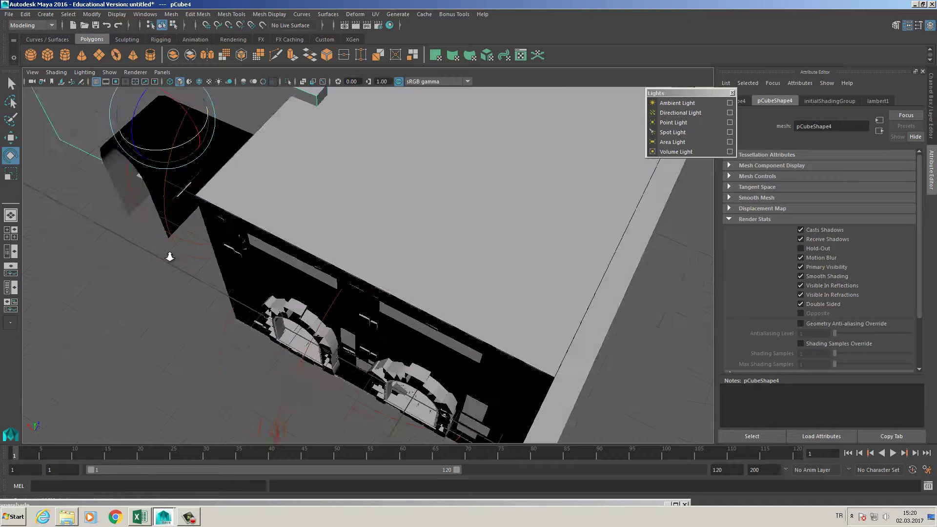
{"action": "scroll", "coordinate": [167, 255], "scroll_direction": "down", "scroll_amount": 2}
{"action": "key", "text": "r"}
{"action": "left_click_drag", "start_coordinate": [193, 140], "coordinate": [109, 152]}
{"action": "key", "text": "w"}
{"action": "left_click_drag", "start_coordinate": [184, 106], "coordinate": [445, 296]}
{"action": "left_click_drag", "start_coordinate": [451, 160], "coordinate": [450, 174]}
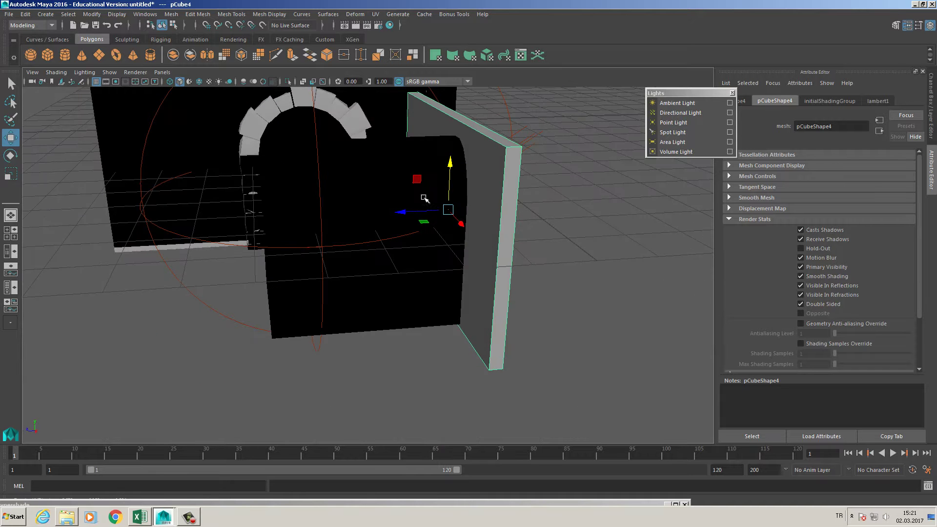
{"action": "left_click_drag", "start_coordinate": [405, 211], "coordinate": [392, 213]}
Render the room interior with the tunnel blocked, examine the light and window shadows on the floor, and close the render.
{"action": "left_click_drag", "start_coordinate": [537, 215], "coordinate": [144, 228], "text": "alt"}
{"action": "middle_click_drag", "start_coordinate": [201, 229], "coordinate": [248, 259], "text": "alt"}
{"action": "right_click_drag", "start_coordinate": [247, 259], "coordinate": [343, 278], "text": "alt"}
{"action": "middle_click_drag", "start_coordinate": [343, 278], "coordinate": [437, 285], "text": "alt"}
{"action": "left_click_drag", "start_coordinate": [438, 276], "coordinate": [405, 219], "text": "alt"}
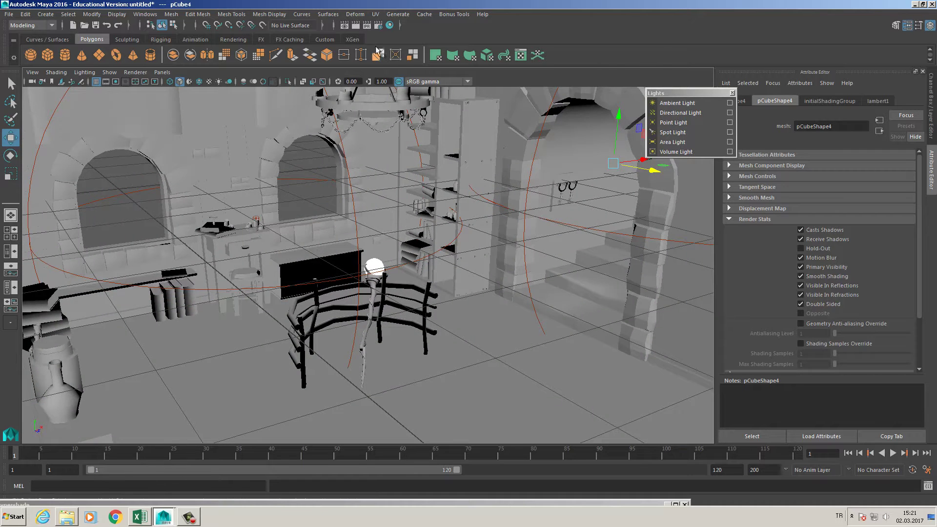
{"action": "left_click", "coordinate": [355, 26]}
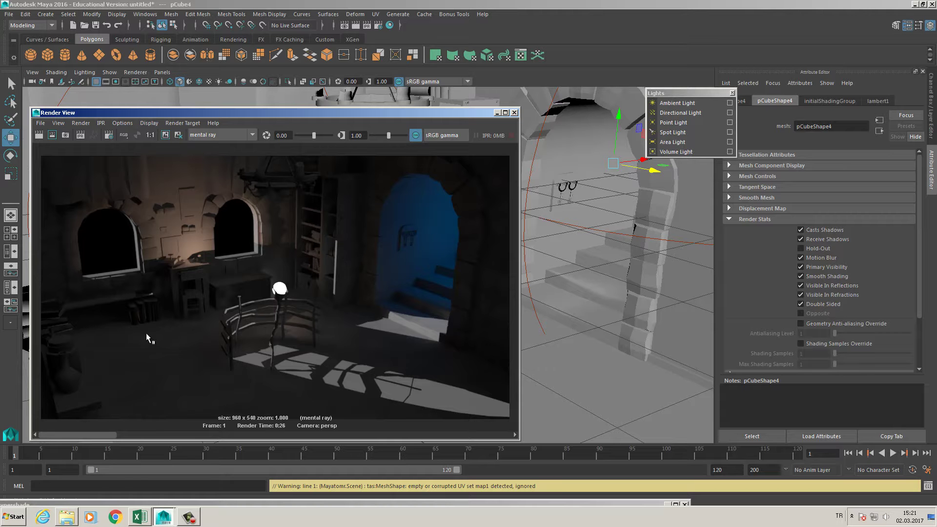
{"action": "left_click_drag", "start_coordinate": [231, 119], "coordinate": [301, 193]}
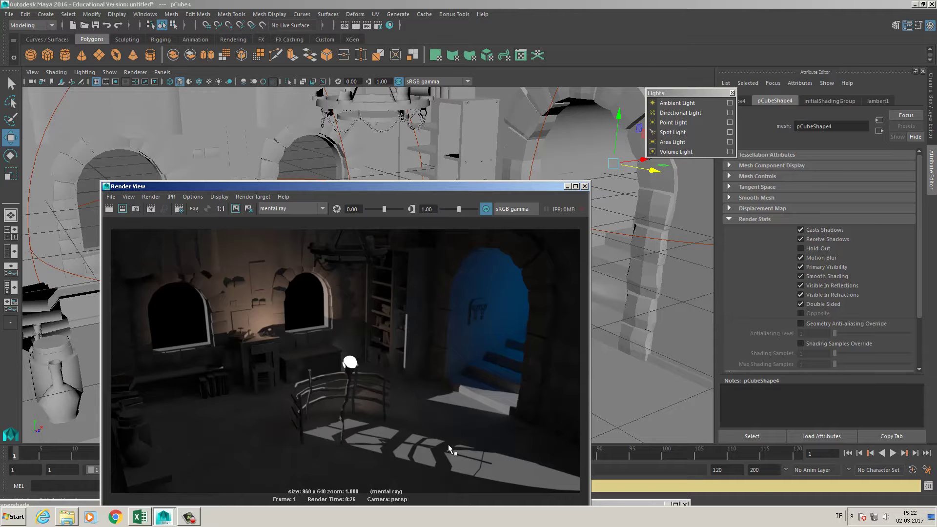
{"action": "left_click_drag", "start_coordinate": [506, 186], "coordinate": [461, 197]}
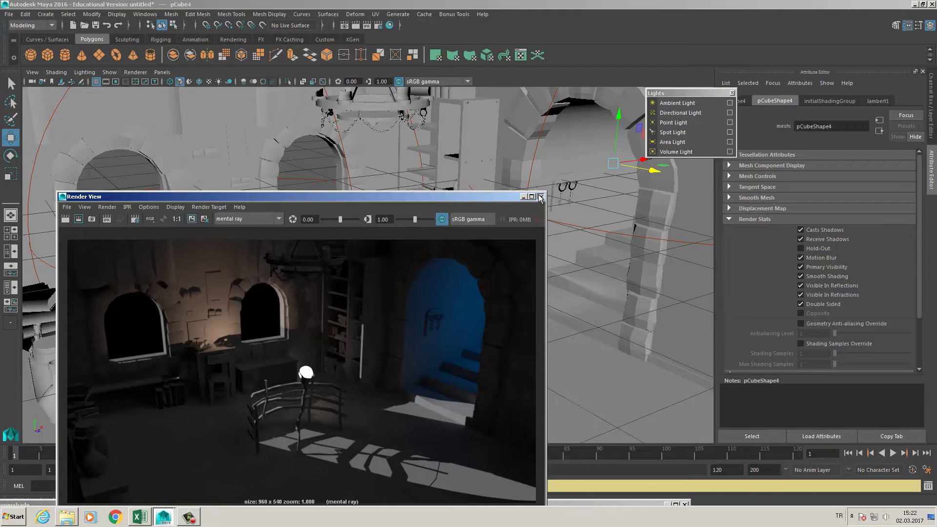
{"action": "left_click", "coordinate": [471, 237]}
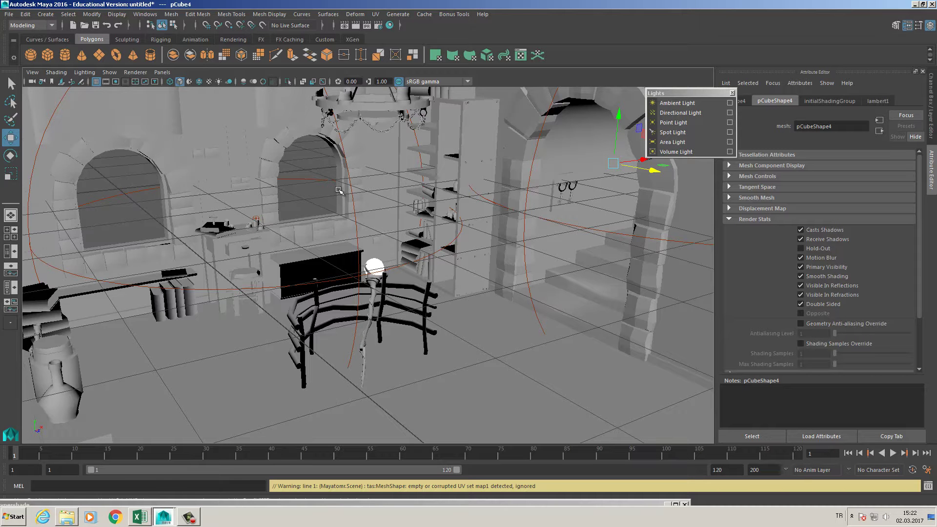
Select the directional light outside the windows, reframe the room interior, and show the light's raytrace shadow attributes.
{"action": "right_click_drag", "start_coordinate": [422, 210], "coordinate": [301, 213], "text": "alt"}
{"action": "left_click_drag", "start_coordinate": [301, 213], "coordinate": [361, 217], "text": "alt"}
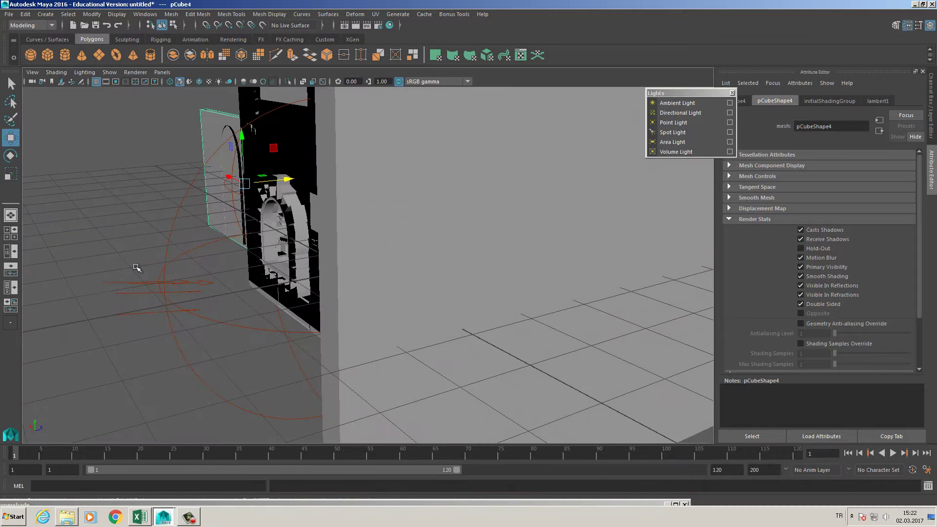
{"action": "left_click", "coordinate": [127, 286]}
{"action": "left_click", "coordinate": [145, 286]}
{"action": "left_click_drag", "start_coordinate": [302, 264], "coordinate": [210, 253], "text": "alt"}
{"action": "right_click_drag", "start_coordinate": [210, 253], "coordinate": [350, 290], "text": "alt"}
{"action": "middle_click_drag", "start_coordinate": [349, 289], "coordinate": [334, 296], "text": "alt"}
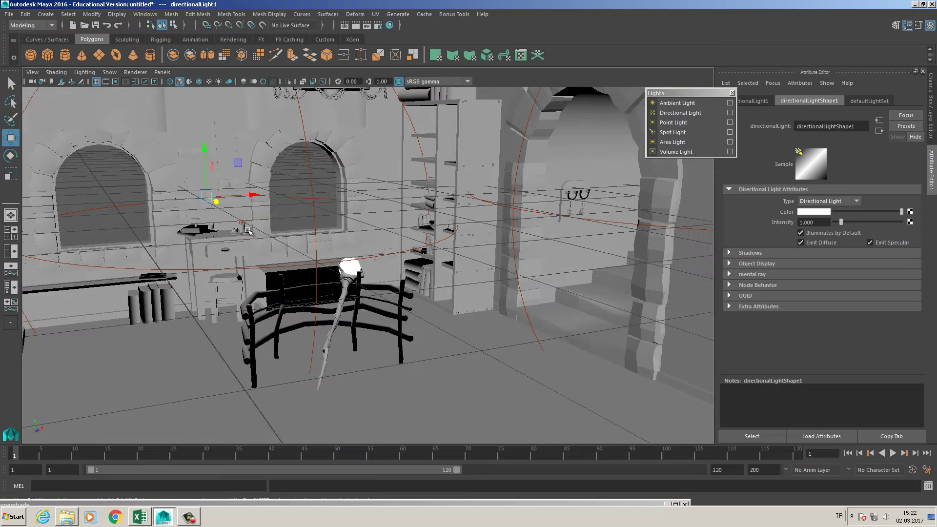
{"action": "left_click", "coordinate": [749, 253]}
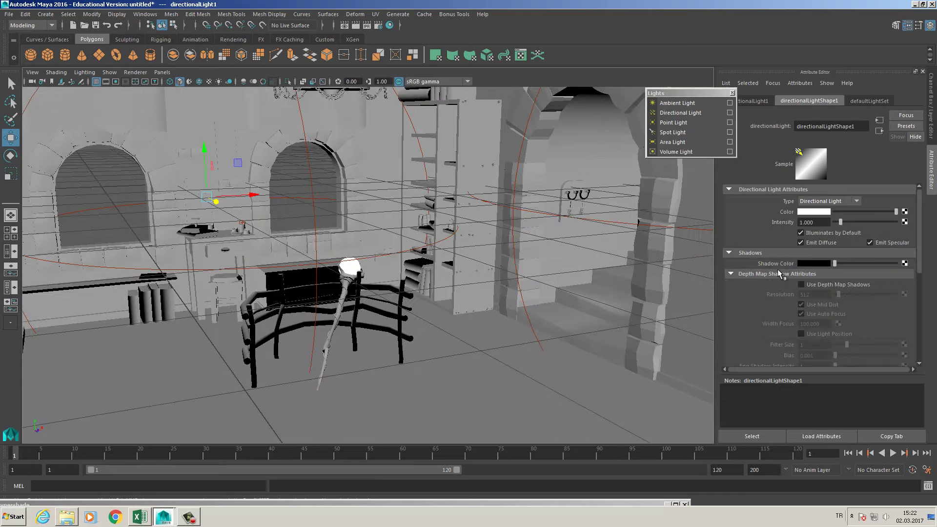
{"action": "left_click_drag", "start_coordinate": [923, 213], "coordinate": [923, 301]}
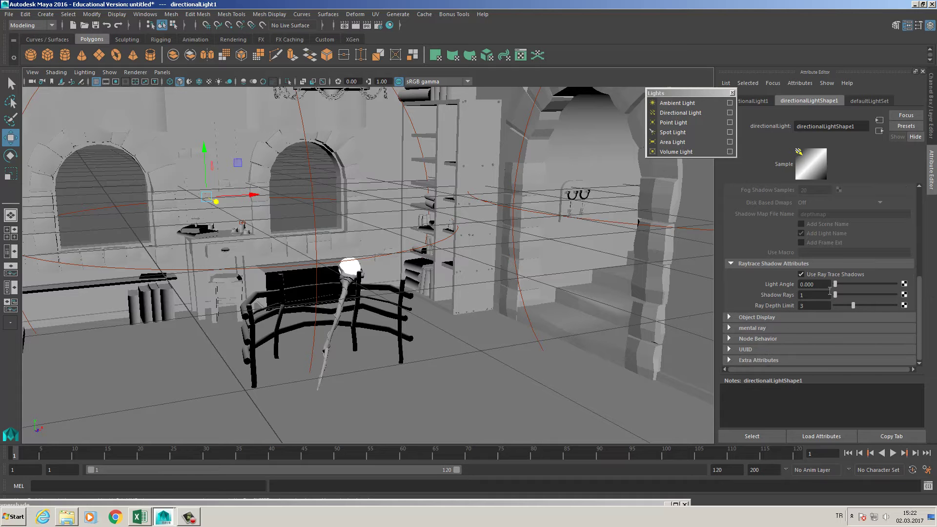
Set the directional light's Light Angle for raytraced shadows to 1.
{"action": "left_click", "coordinate": [814, 285]}
{"action": "type", "text": "1"}
{"action": "key", "text": "Return"}
Reframe the room around the railing and floor, and set the directional light's Light Angle to 0.
{"action": "middle_click_drag", "start_coordinate": [542, 309], "coordinate": [497, 232], "text": "alt"}
{"action": "left_click_drag", "start_coordinate": [497, 231], "coordinate": [519, 246], "text": "alt"}
{"action": "middle_click_drag", "start_coordinate": [519, 247], "coordinate": [541, 262], "text": "alt"}
{"action": "left_click", "coordinate": [802, 284]}
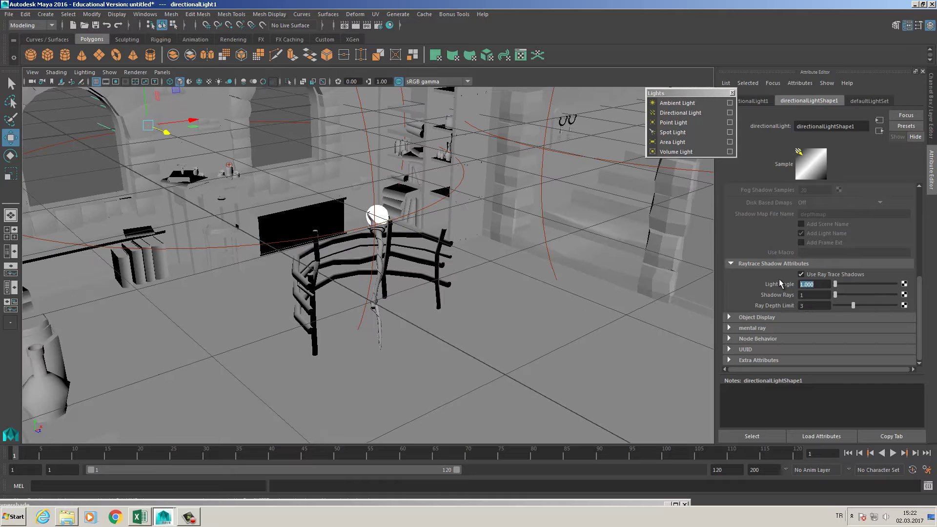
{"action": "type", "text": "0"}
{"action": "key", "text": "Return"}
Render the room with the hard-edged window shadows and keep the image in the Render View.
{"action": "left_click", "coordinate": [357, 25]}
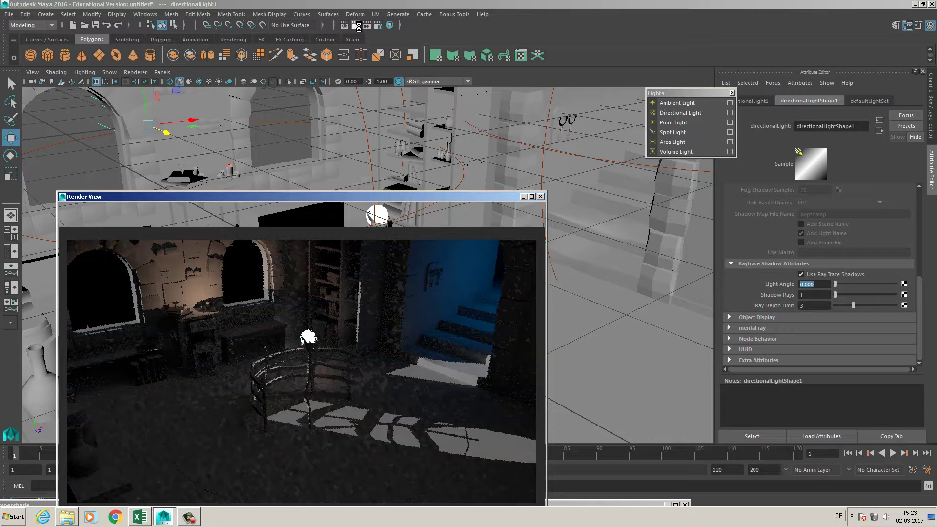
{"action": "left_click", "coordinate": [357, 26]}
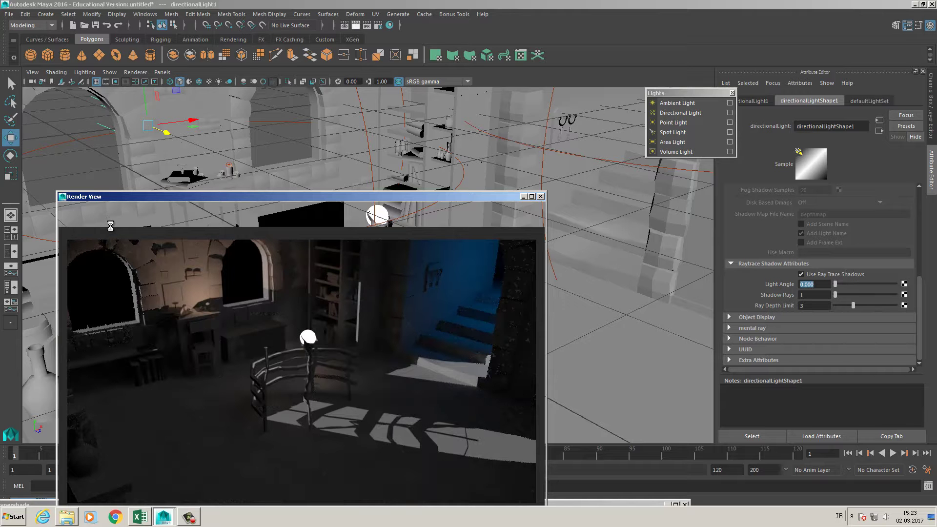
{"action": "left_click", "coordinate": [66, 207]}
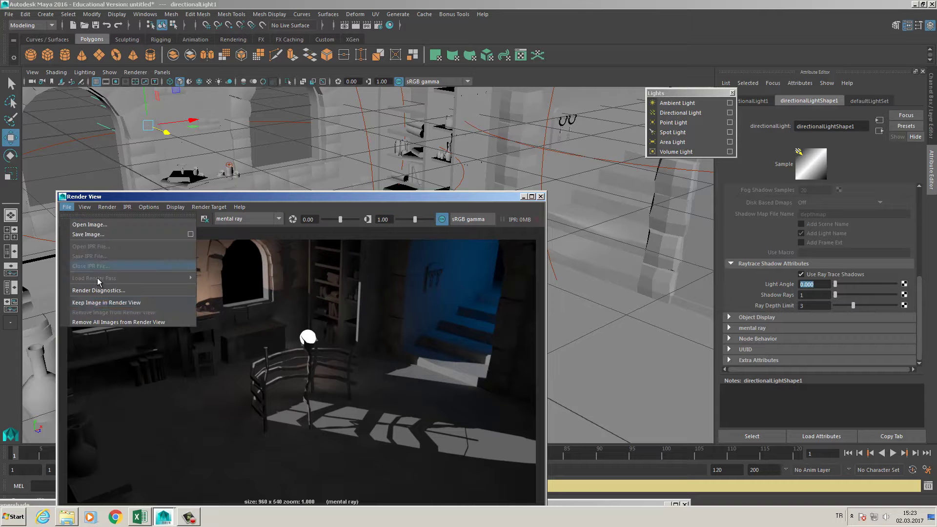
{"action": "left_click", "coordinate": [114, 303]}
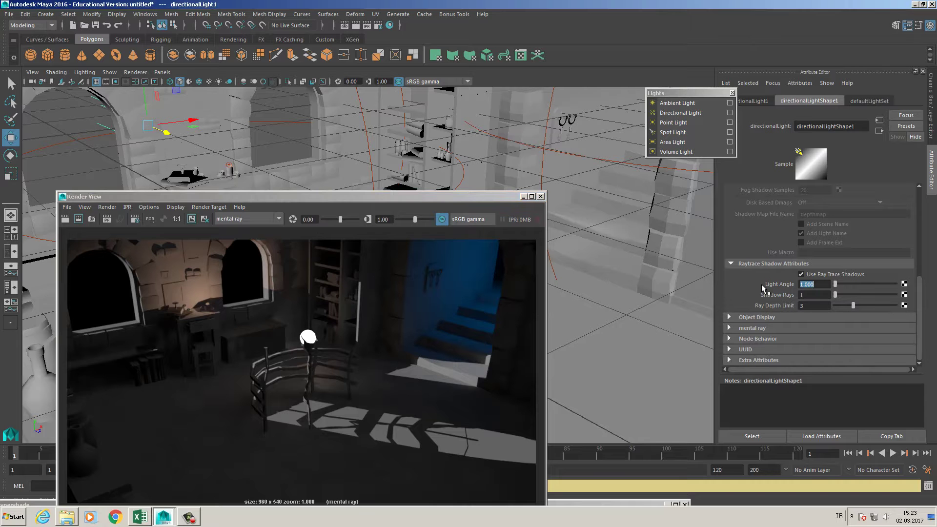
Render the room with the directional light's Light Angle at 1 and examine the railing and window shadows on the floor up close.
{"action": "left_click", "coordinate": [364, 26]}
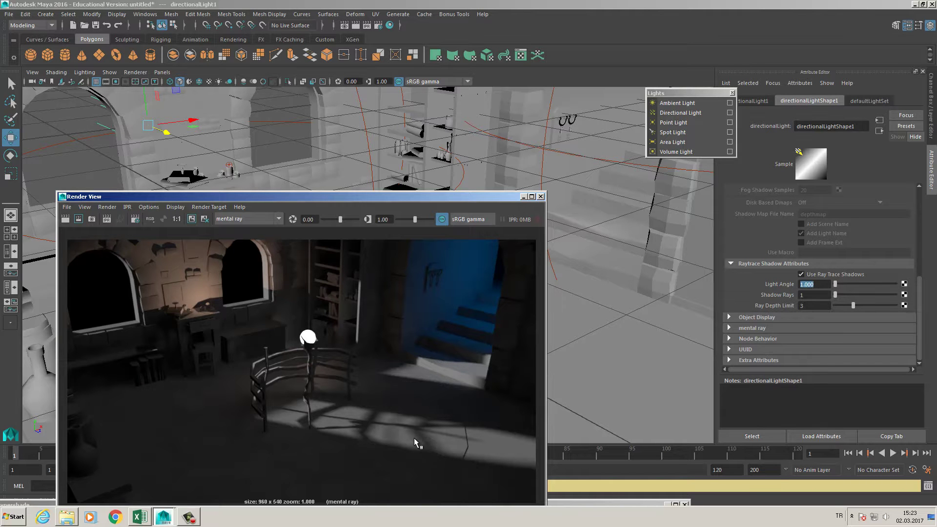
{"action": "scroll", "coordinate": [414, 451], "scroll_direction": "up", "scroll_amount": 5}
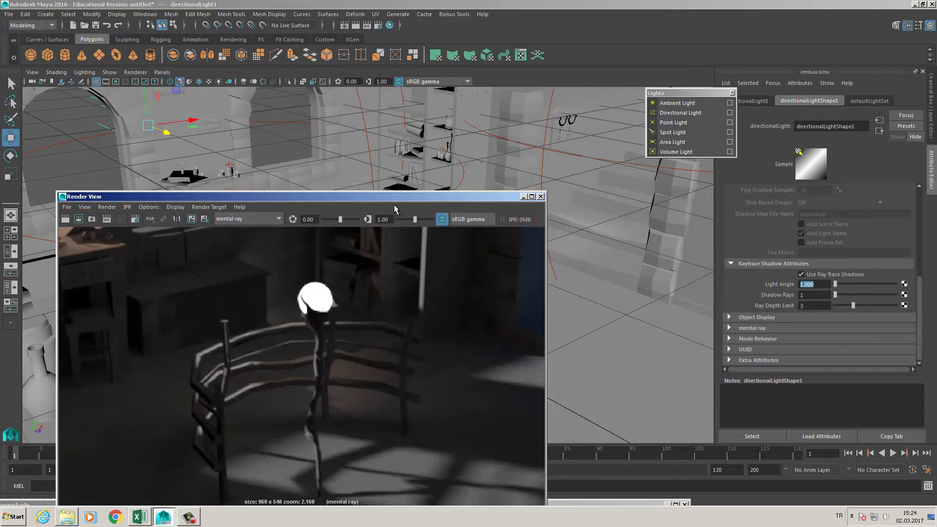
{"action": "left_click_drag", "start_coordinate": [394, 198], "coordinate": [368, 85]}
{"action": "left_click_drag", "start_coordinate": [398, 325], "coordinate": [364, 273]}
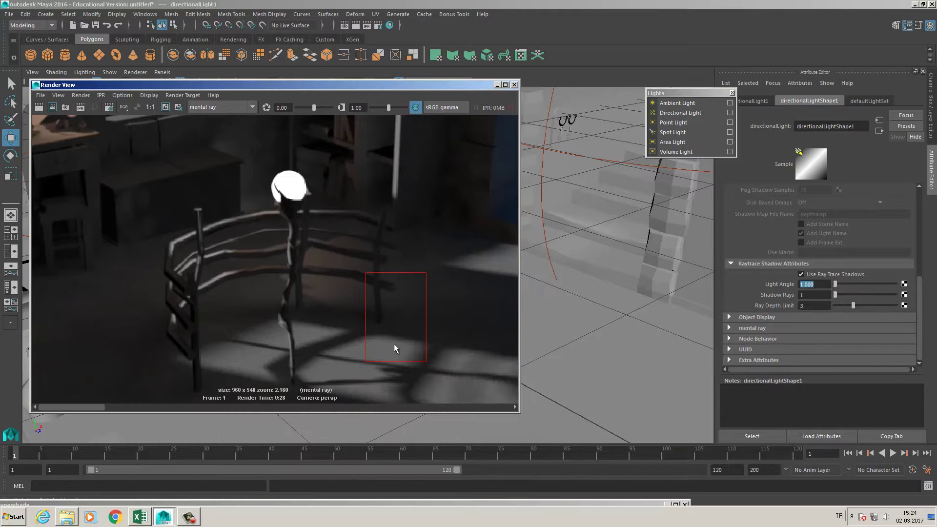
{"action": "left_click", "coordinate": [470, 378]}
{"action": "key", "text": "space"}
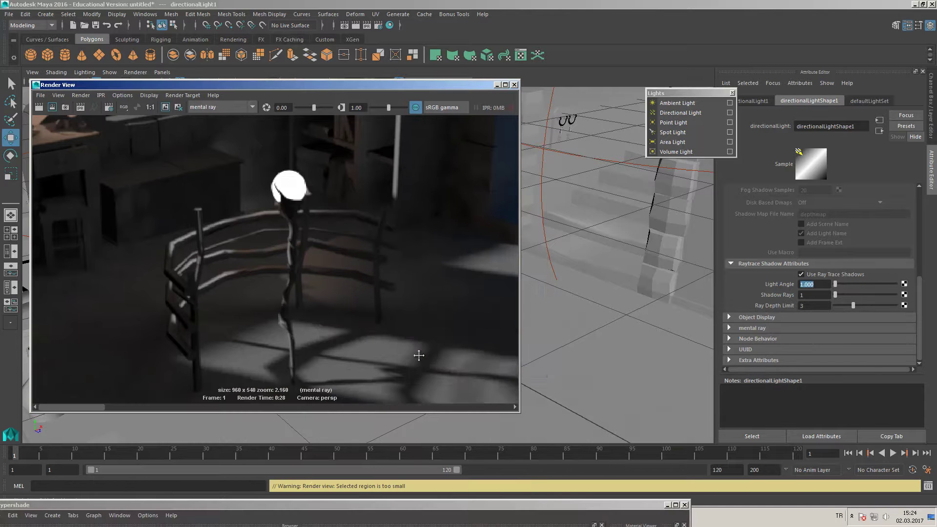
{"action": "middle_click_drag", "start_coordinate": [418, 355], "coordinate": [317, 292], "text": "alt"}
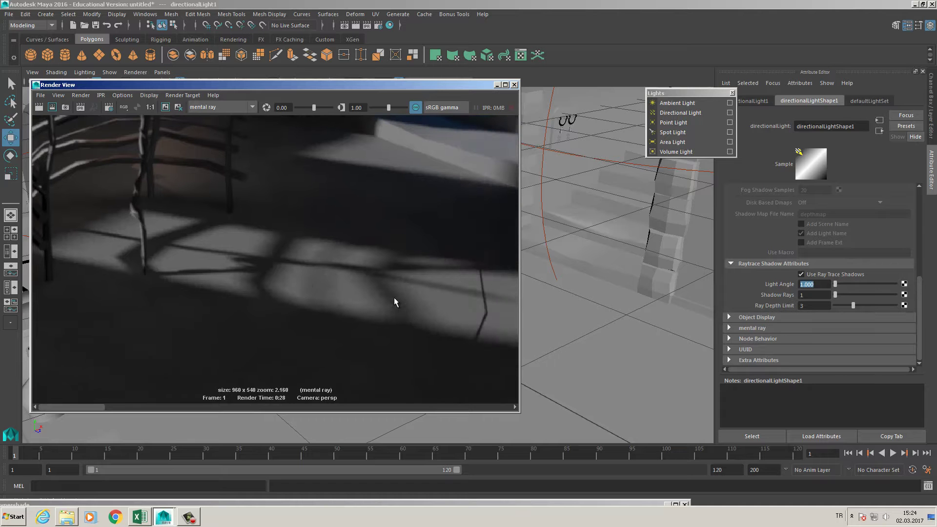
{"action": "middle_click_drag", "start_coordinate": [410, 335], "coordinate": [414, 321], "text": "alt"}
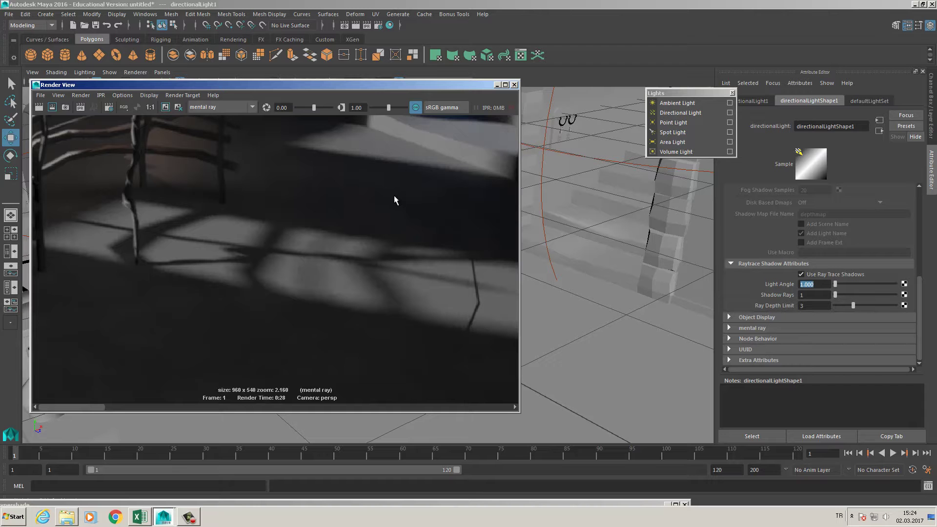
{"action": "mouse_move", "coordinate": [402, 254]}
{"action": "middle_mouse_down", "text": "alt"}
{"action": "mouse_move", "coordinate": [360, 242]}
{"action": "mouse_move", "coordinate": [392, 244]}
{"action": "middle_mouse_up", "text": "alt"}
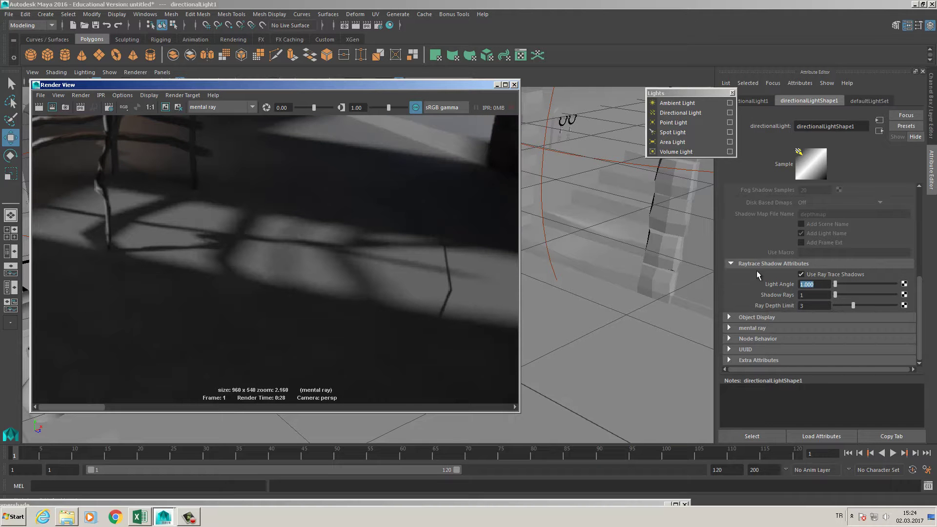
Set the directional light's raytrace Shadow Rays to 3 and Ray Depth Limit to 9.
{"action": "double_click", "coordinate": [805, 295]}
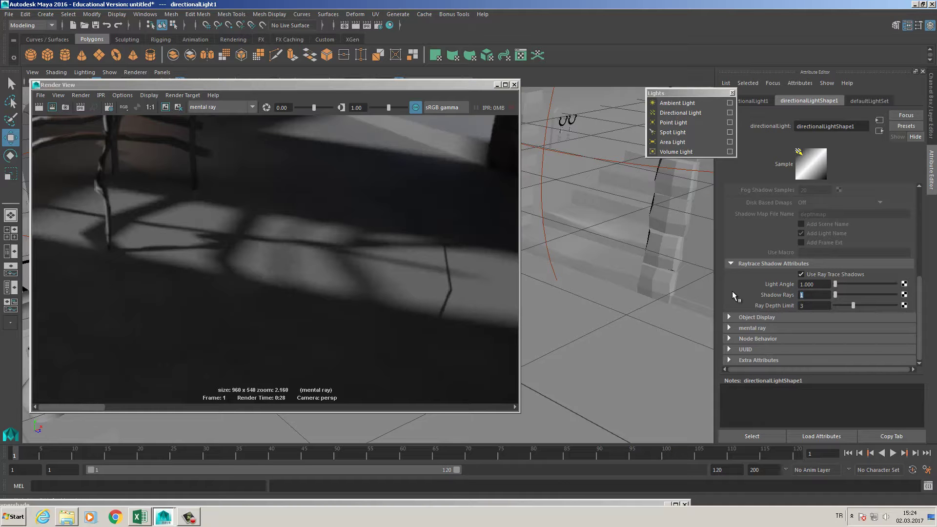
{"action": "type", "text": "3"}
{"action": "key", "text": "Tab"}
{"action": "type", "text": "9"}
{"action": "key", "text": "Return"}
Mark a small render region over the floor shadow right of the railing and render only that region.
{"action": "left_click", "coordinate": [51, 107]}
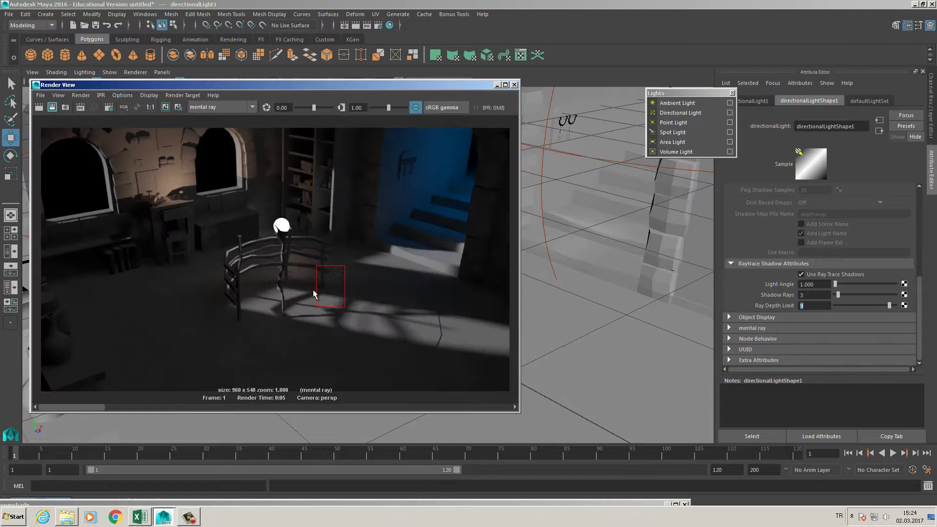
{"action": "left_click_drag", "start_coordinate": [385, 298], "coordinate": [411, 347]}
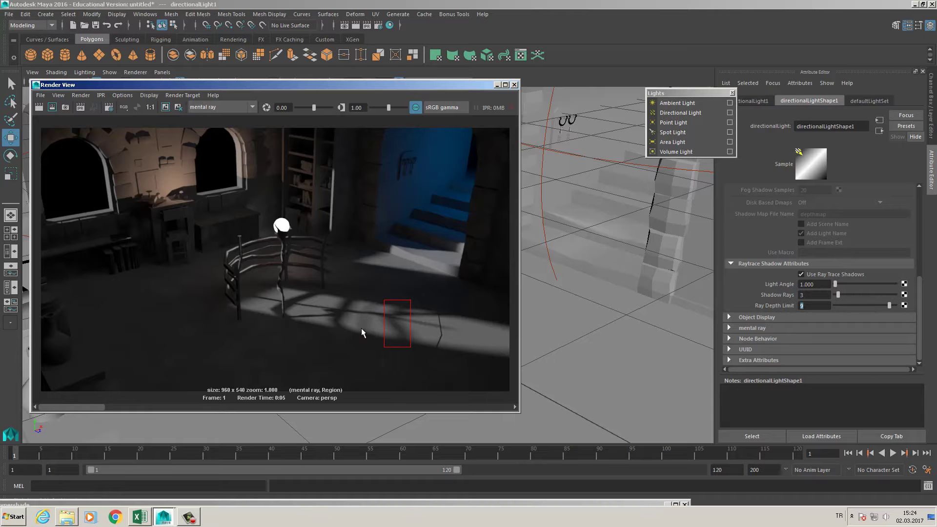
{"action": "left_click", "coordinate": [52, 107]}
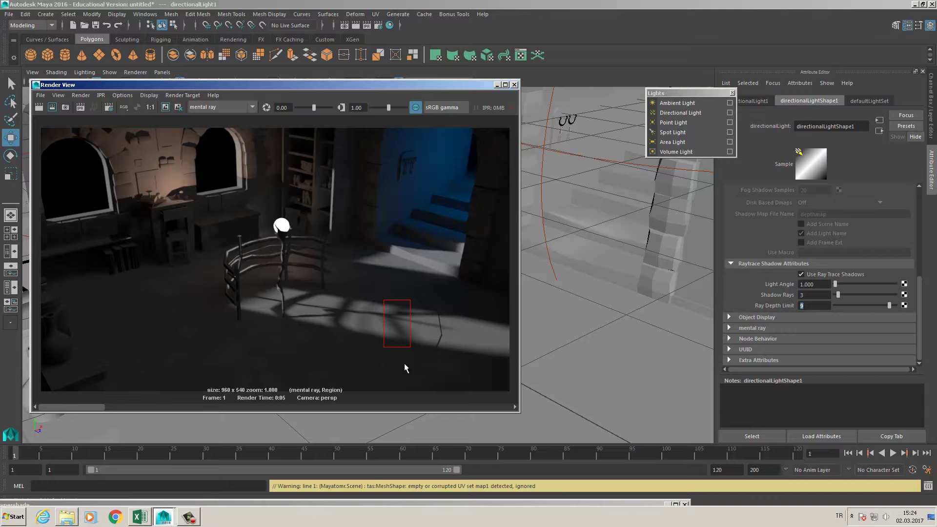
In the mental ray quality settings, set Indirect Diffuse Quality to 3 and Lighting Quality to 2.
{"action": "left_click", "coordinate": [376, 27]}
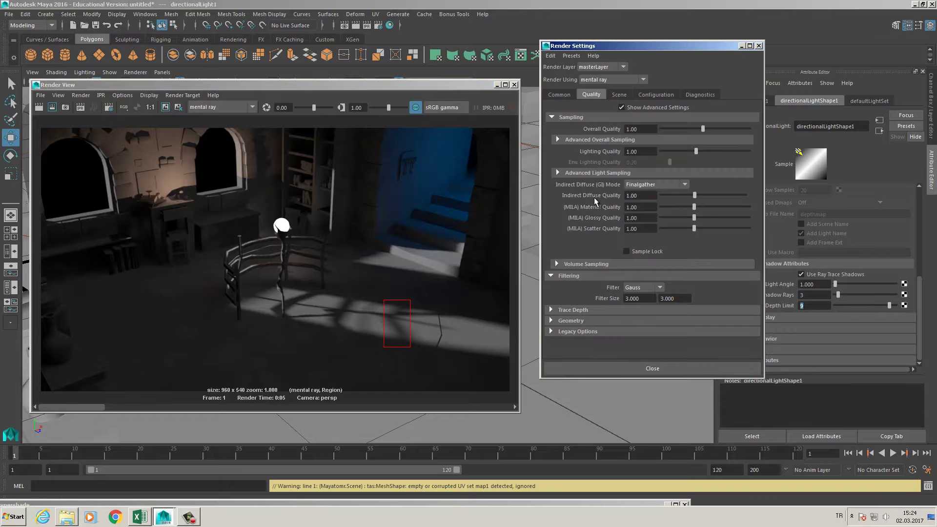
{"action": "left_click_drag", "start_coordinate": [644, 197], "coordinate": [566, 223]}
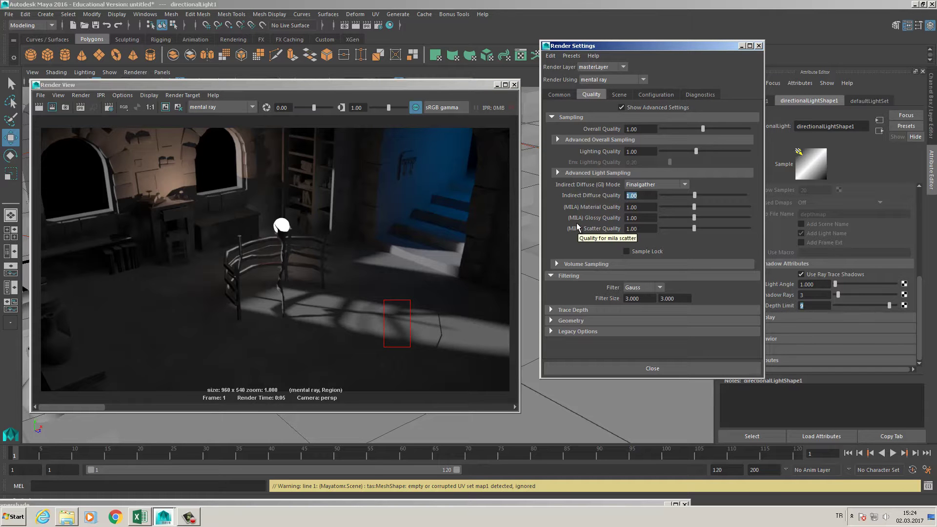
{"action": "type", "text": "3"}
{"action": "key", "text": "Return"}
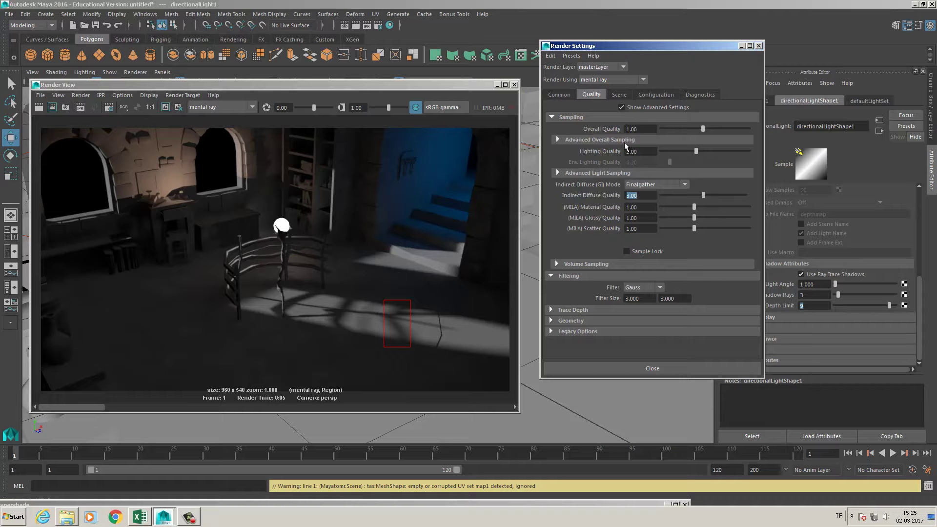
{"action": "left_click_drag", "start_coordinate": [635, 152], "coordinate": [603, 155]}
{"action": "type", "text": "2"}
{"action": "key", "text": "Return"}
{"action": "left_click_drag", "start_coordinate": [666, 48], "coordinate": [487, 195]}
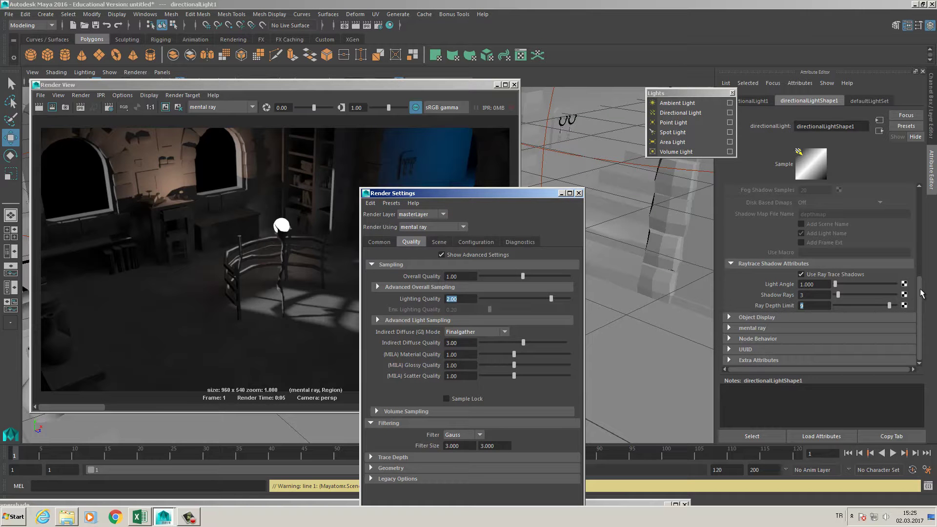
Re-render the floor shadow region with the raised lighting and indirect diffuse quality.
{"action": "mouse_move", "coordinate": [921, 294]}
{"action": "left_mouse_down"}
{"action": "mouse_move", "coordinate": [920, 192]}
{"action": "mouse_move", "coordinate": [925, 306]}
{"action": "left_mouse_up"}
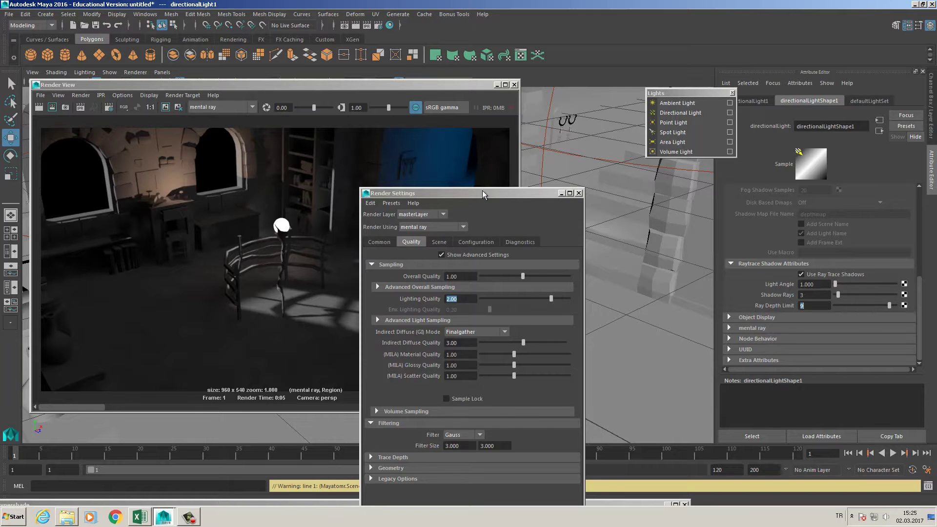
{"action": "left_click_drag", "start_coordinate": [482, 194], "coordinate": [606, 169]}
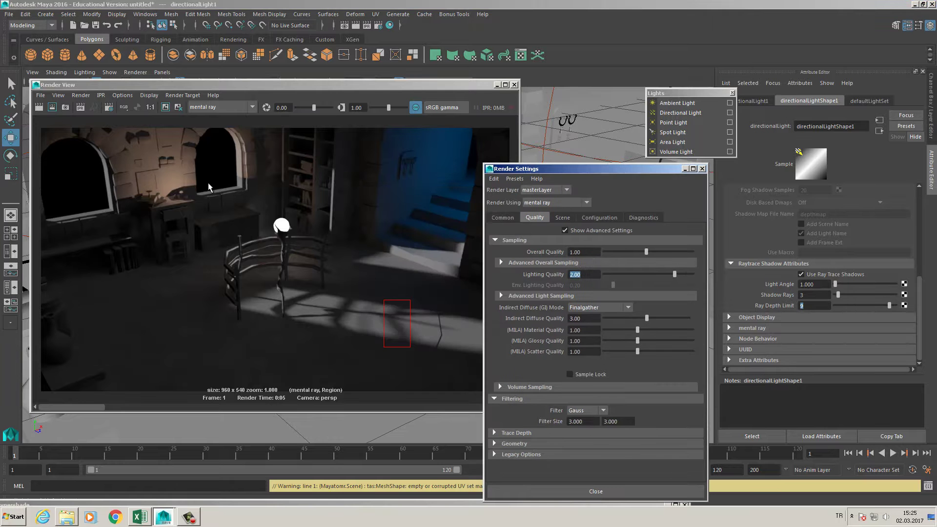
{"action": "left_click", "coordinate": [51, 106]}
{"action": "left_click", "coordinate": [51, 107]}
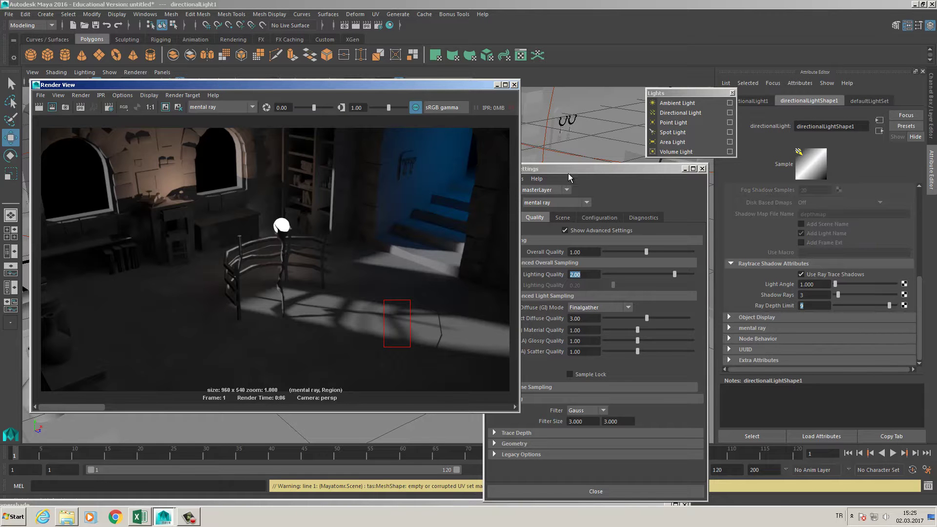
Set the mental ray Overall Quality to 2 and render the floor shadow region again.
{"action": "left_click_drag", "start_coordinate": [567, 170], "coordinate": [569, 90]}
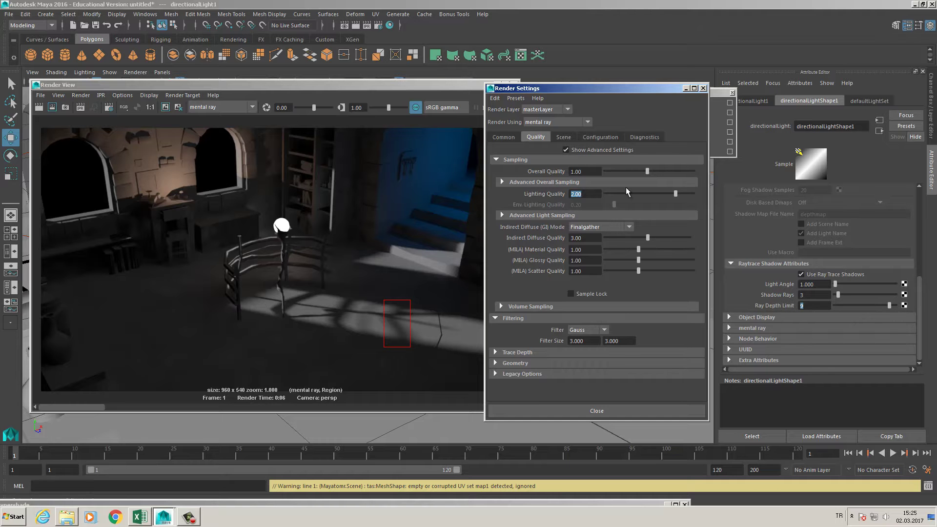
{"action": "left_click_drag", "start_coordinate": [526, 89], "coordinate": [582, 155]}
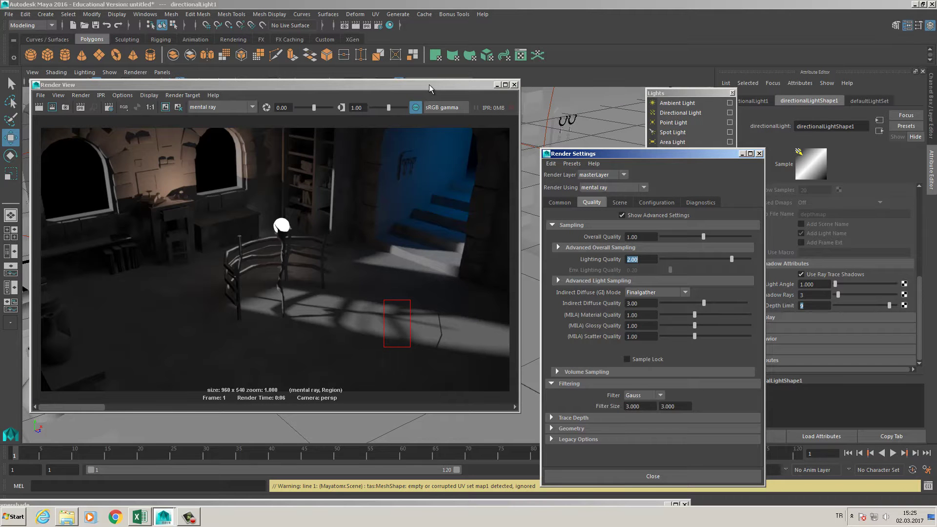
{"action": "left_click_drag", "start_coordinate": [429, 84], "coordinate": [419, 118]}
{"action": "left_click_drag", "start_coordinate": [669, 157], "coordinate": [565, 112]}
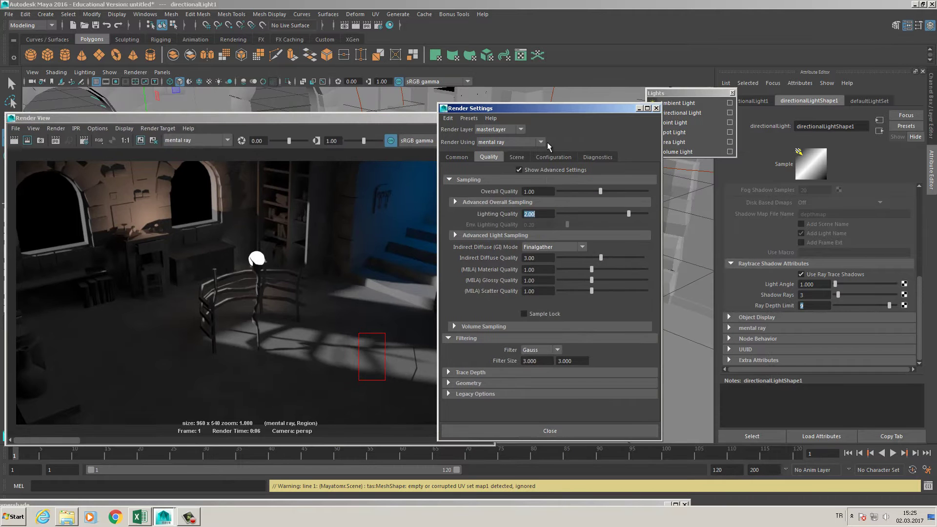
{"action": "left_click", "coordinate": [544, 195]}
{"action": "type", "text": "2"}
{"action": "key", "text": "Return"}
{"action": "left_click", "coordinate": [27, 141]}
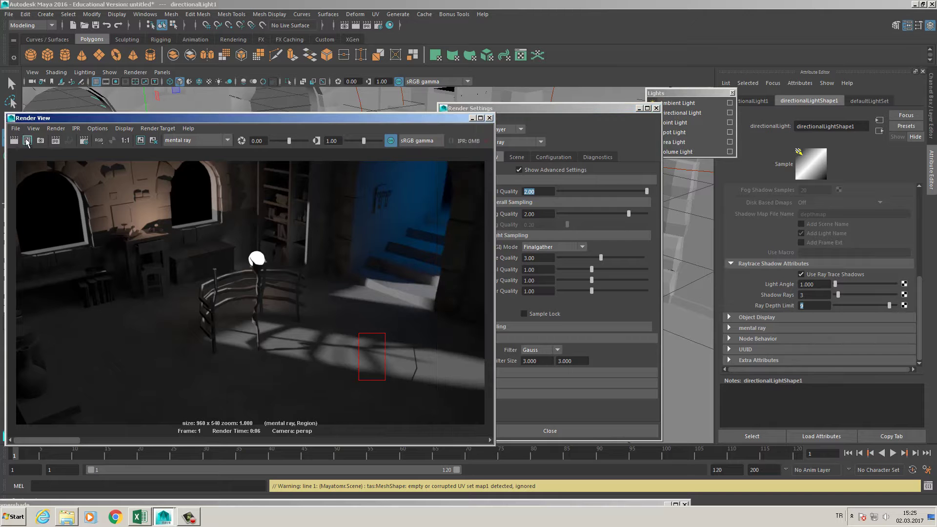
{"action": "left_click", "coordinate": [27, 141]}
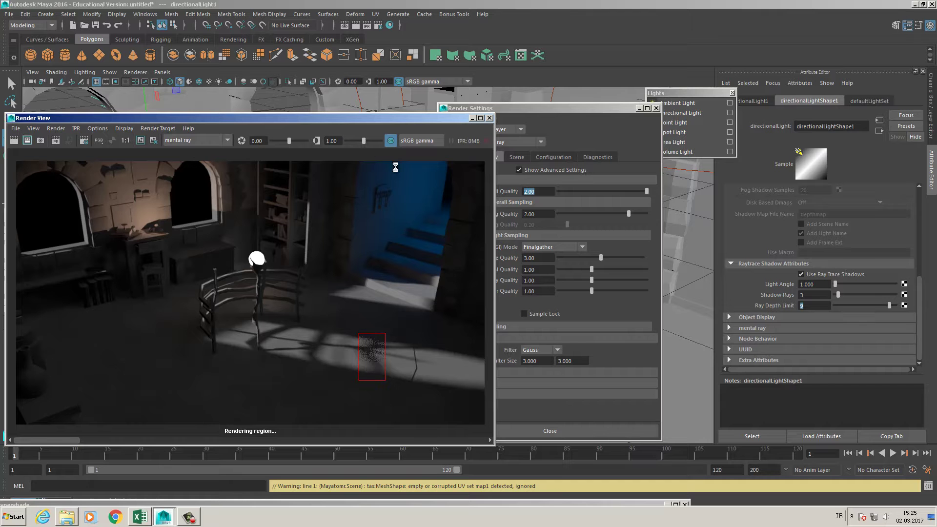
Look through the Trace Depth, Geometry and common render settings for further quality options.
{"action": "left_click", "coordinate": [556, 110]}
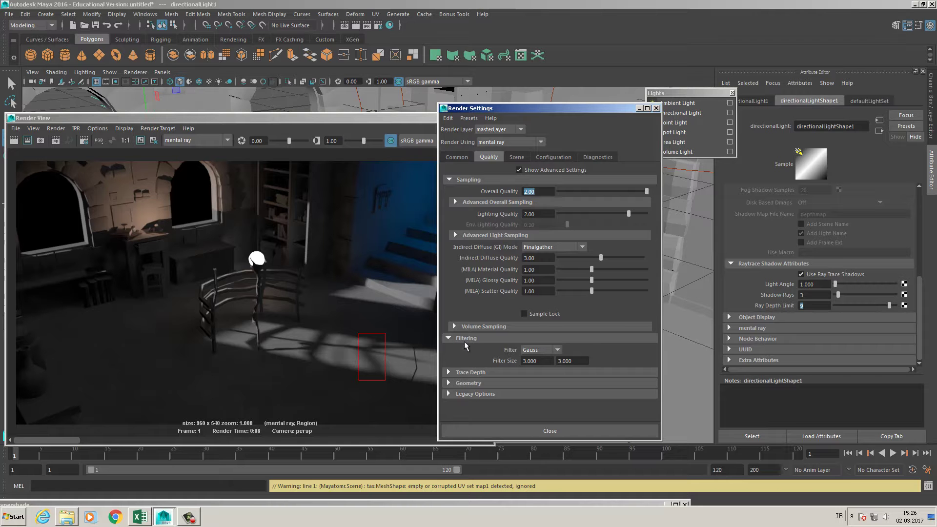
{"action": "left_click", "coordinate": [470, 372]}
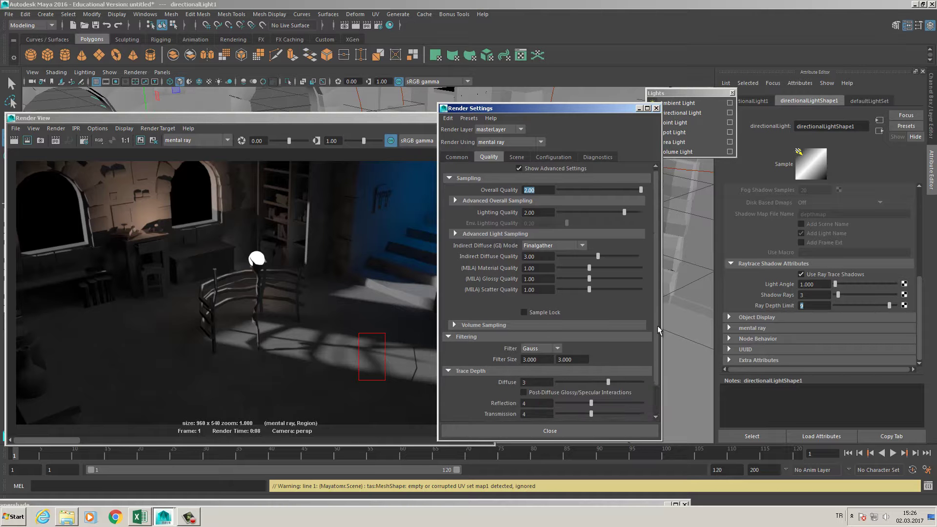
{"action": "scroll", "coordinate": [657, 326], "scroll_direction": "down", "scroll_amount": 3}
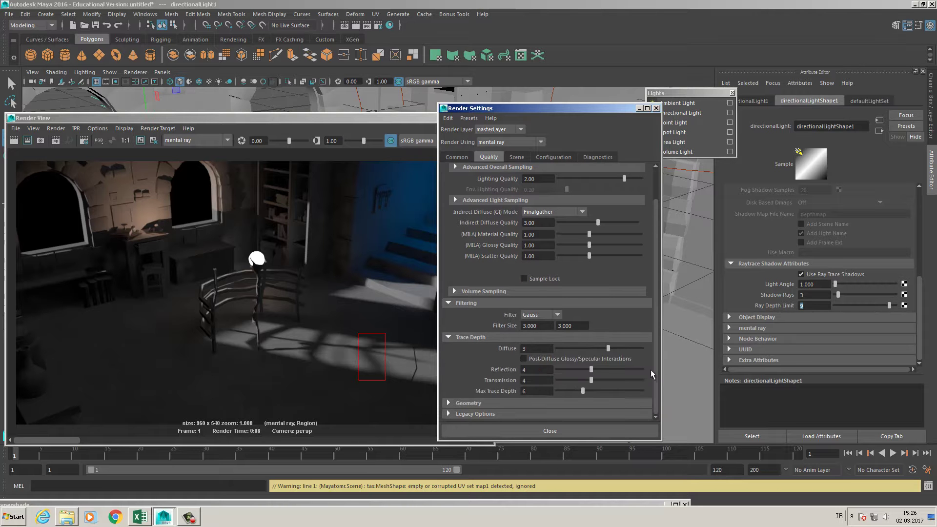
{"action": "left_click", "coordinate": [480, 403]}
{"action": "scroll", "coordinate": [653, 384], "scroll_direction": "up", "scroll_amount": 3}
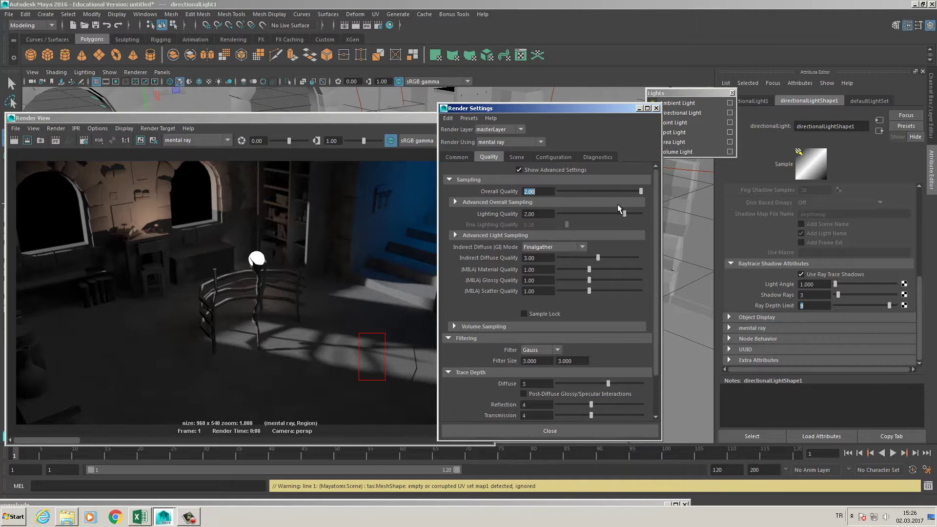
{"action": "left_click", "coordinate": [464, 158]}
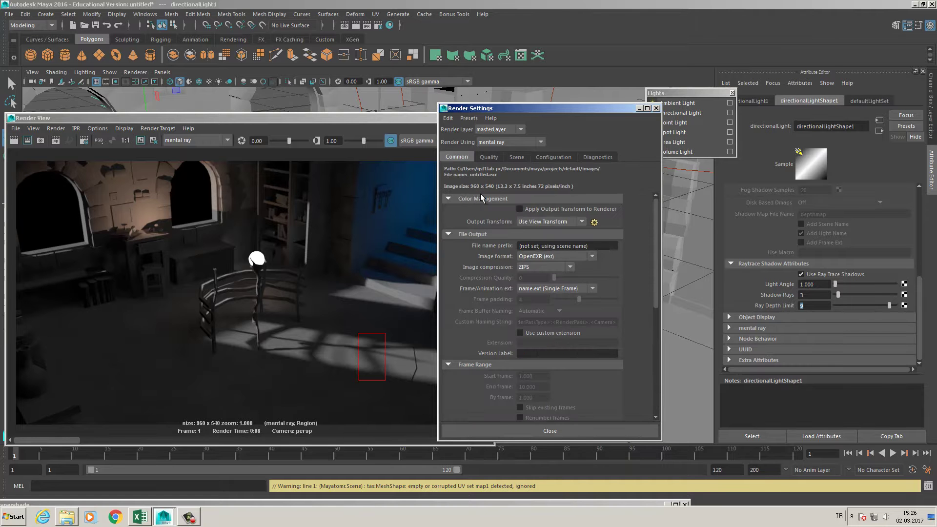
{"action": "left_click", "coordinate": [490, 157]}
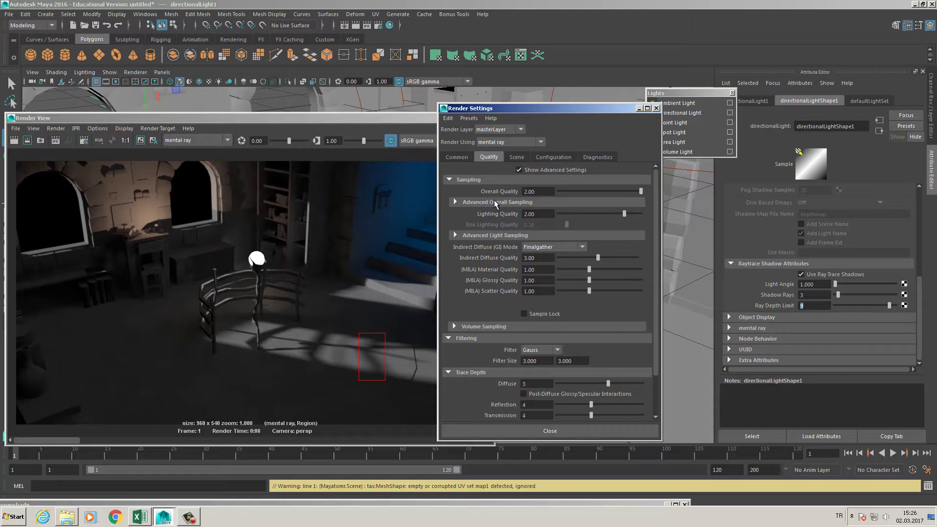
Set Light Samples to 8 in the advanced light sampling settings and re-render the floor shadow region.
{"action": "left_click", "coordinate": [454, 202]}
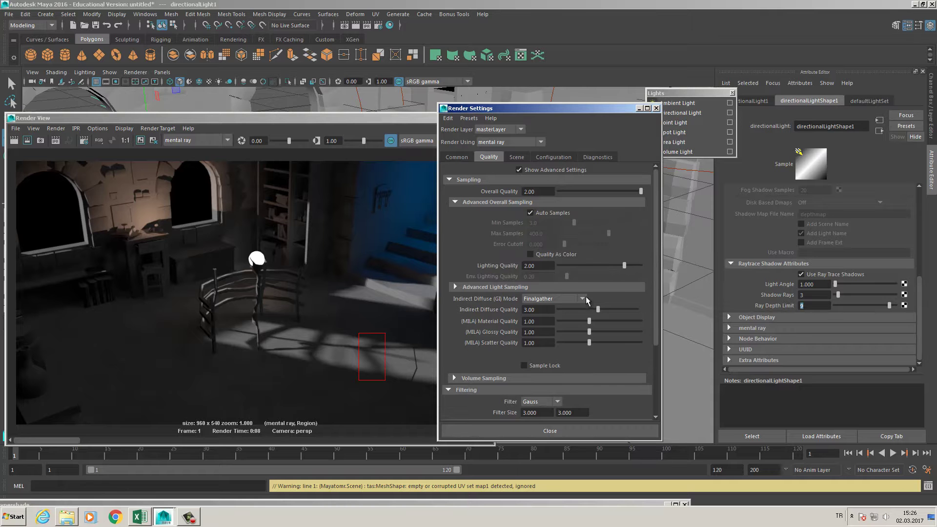
{"action": "left_click", "coordinate": [460, 286]}
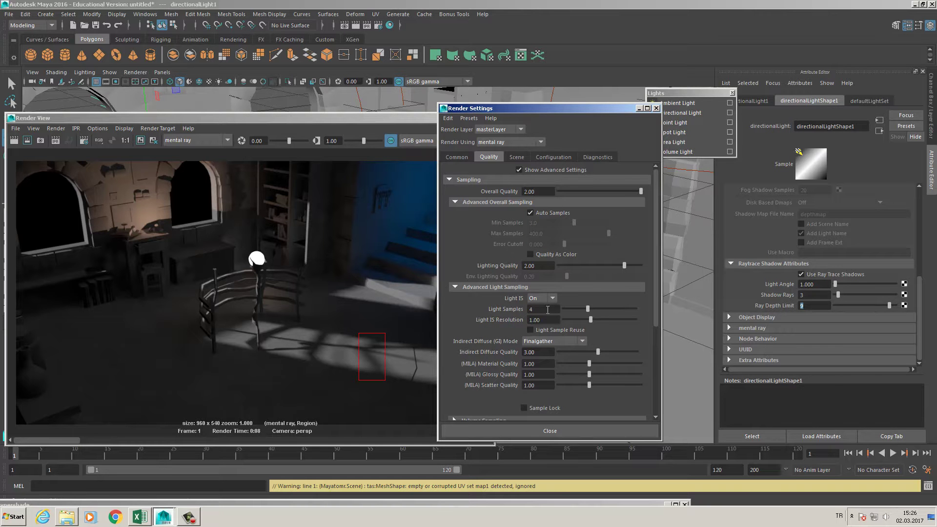
{"action": "left_click_drag", "start_coordinate": [547, 309], "coordinate": [490, 307]}
{"action": "type", "text": "8"}
{"action": "key", "text": "Return"}
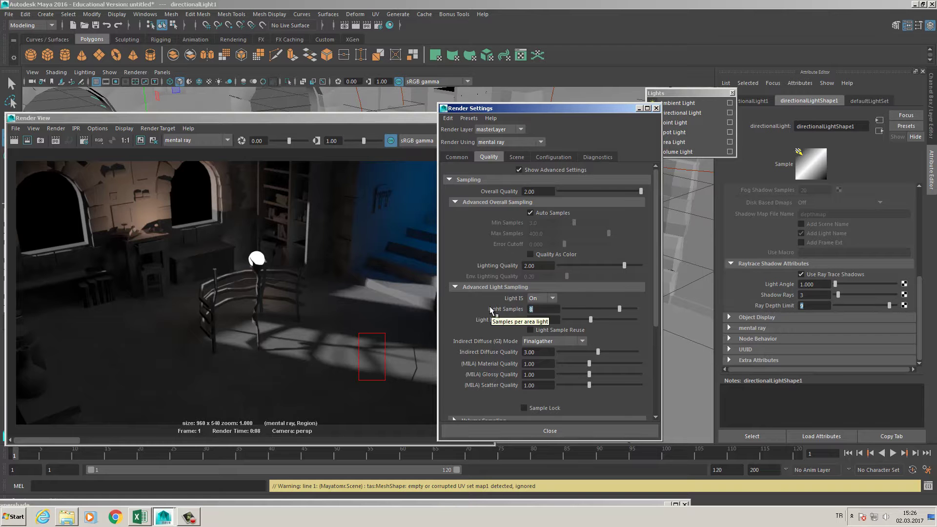
{"action": "left_click", "coordinate": [355, 129]}
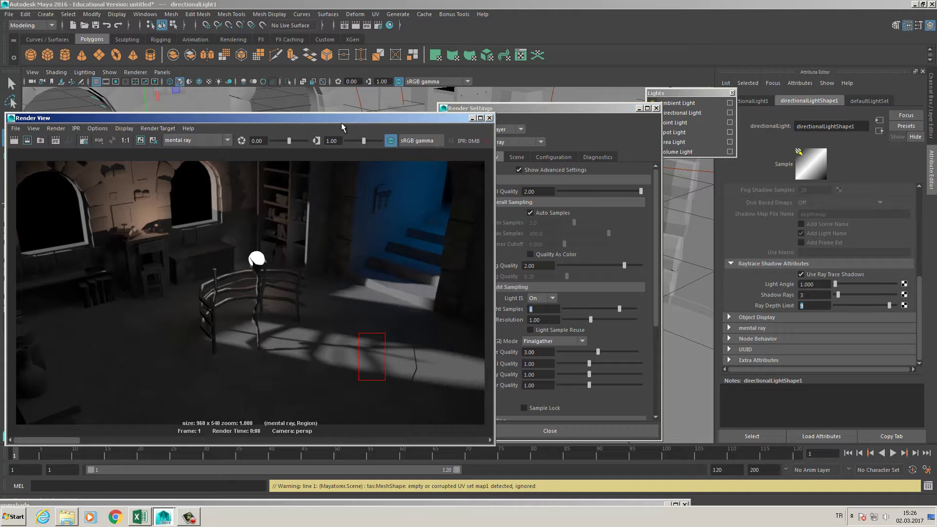
{"action": "left_click", "coordinate": [29, 141]}
Look through the directional light's attributes and the mental ray quality settings for further shadow options.
{"action": "left_click", "coordinate": [754, 318]}
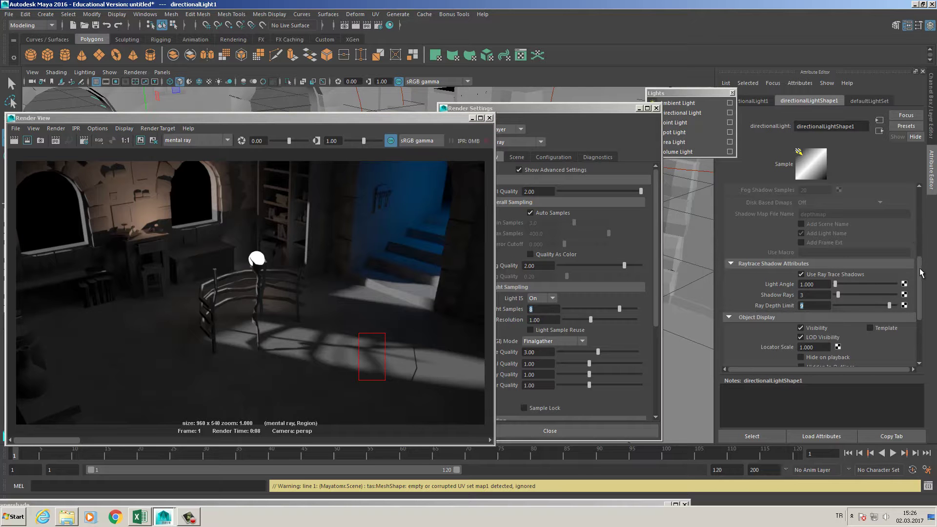
{"action": "left_click_drag", "start_coordinate": [921, 269], "coordinate": [921, 306]}
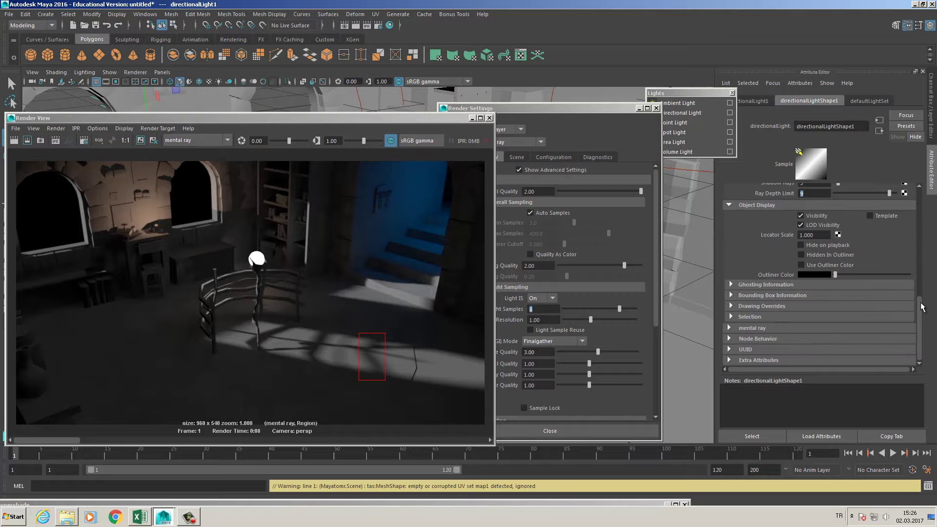
{"action": "scroll", "coordinate": [855, 222], "scroll_direction": "up", "scroll_amount": 5}
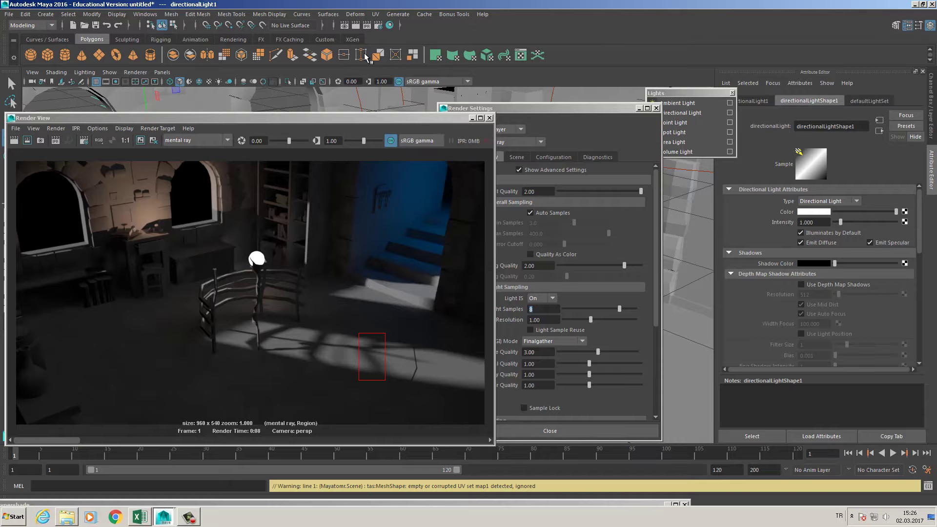
{"action": "left_click", "coordinate": [377, 28]}
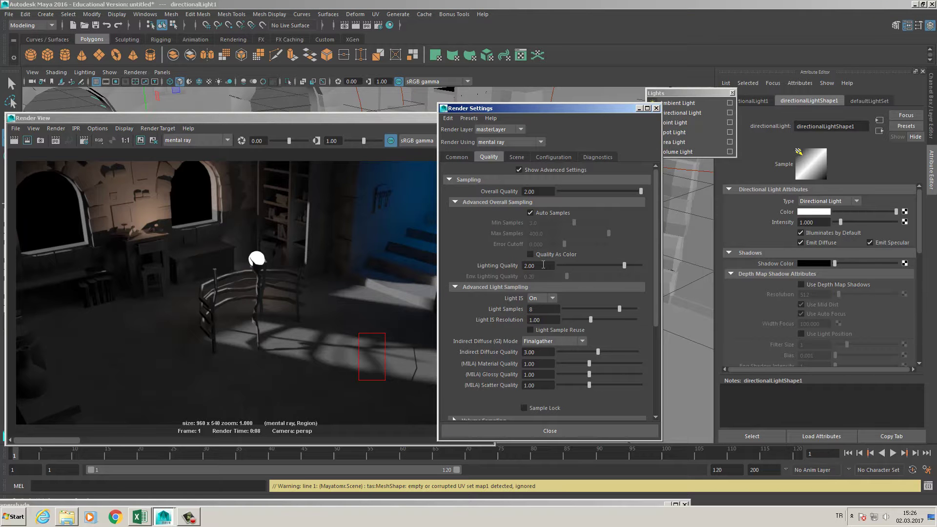
{"action": "left_click_drag", "start_coordinate": [655, 249], "coordinate": [656, 337]}
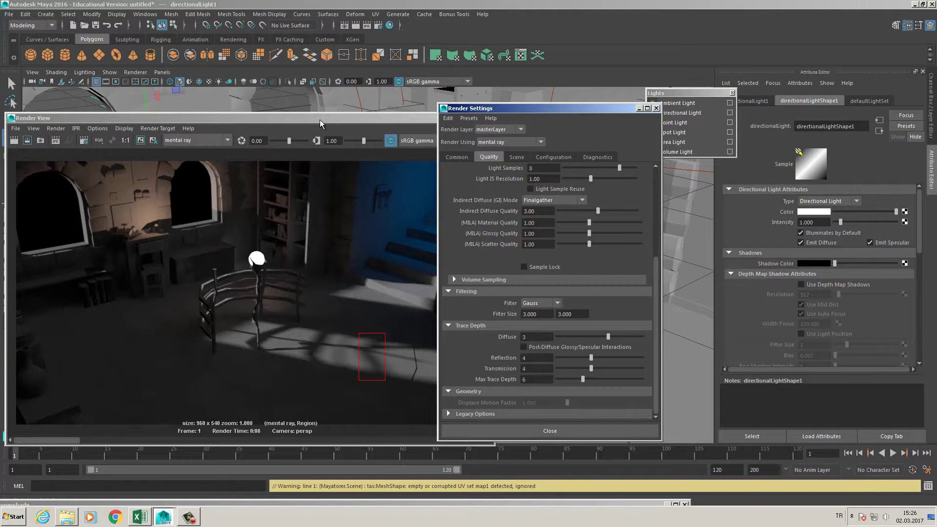
Render the full frame from the perspective camera with the current mental ray quality settings.
{"action": "left_click_drag", "start_coordinate": [320, 119], "coordinate": [394, 106]}
{"action": "left_click", "coordinate": [88, 127]}
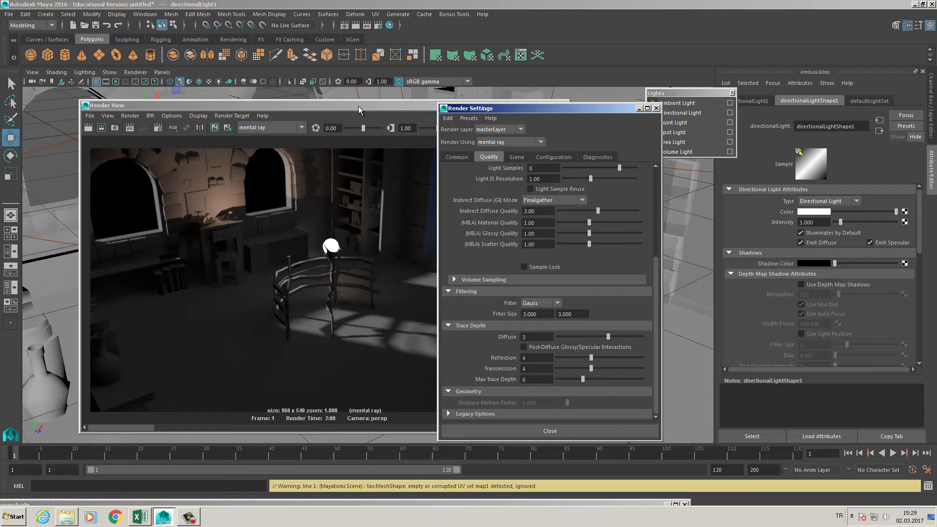
{"action": "left_click_drag", "start_coordinate": [359, 109], "coordinate": [367, 108]}
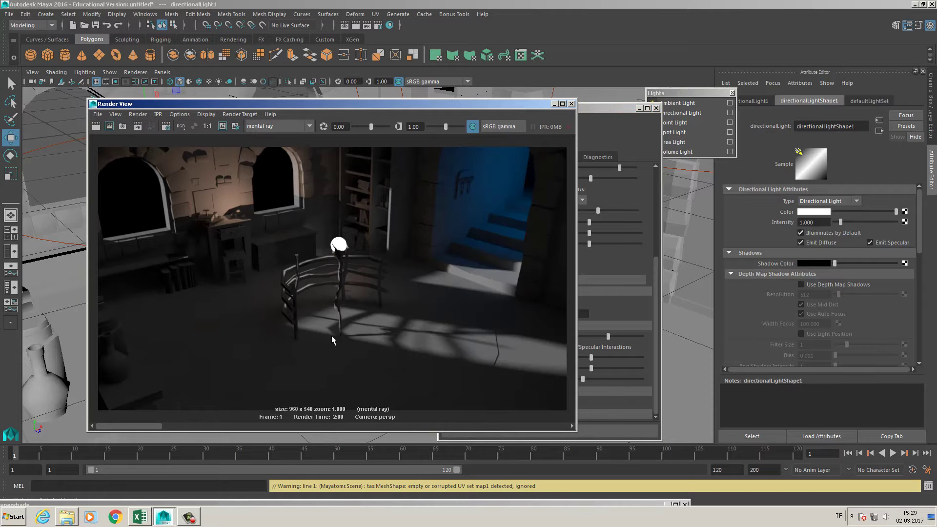
Select the white lamp sphere, check its render stats and compare it with the full-frame render.
{"action": "left_click_drag", "start_coordinate": [549, 109], "coordinate": [513, 348]}
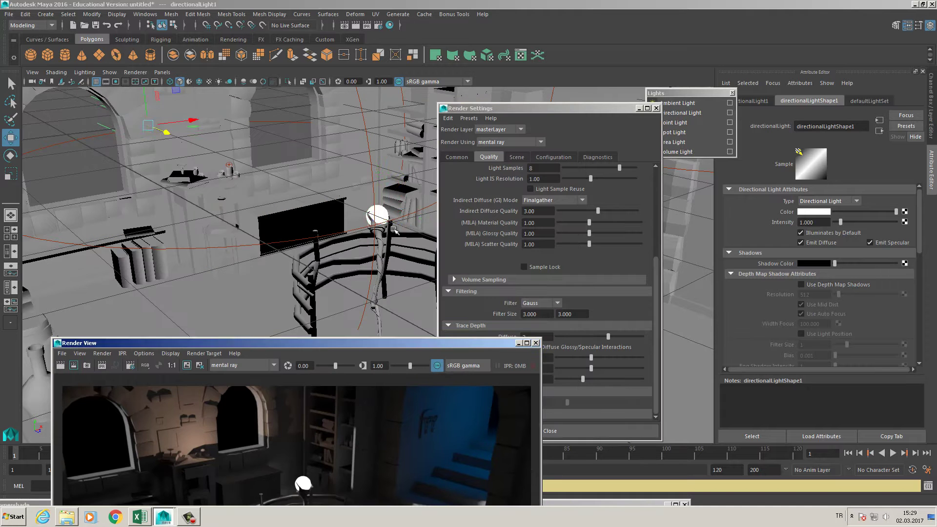
{"action": "left_click", "coordinate": [385, 215]}
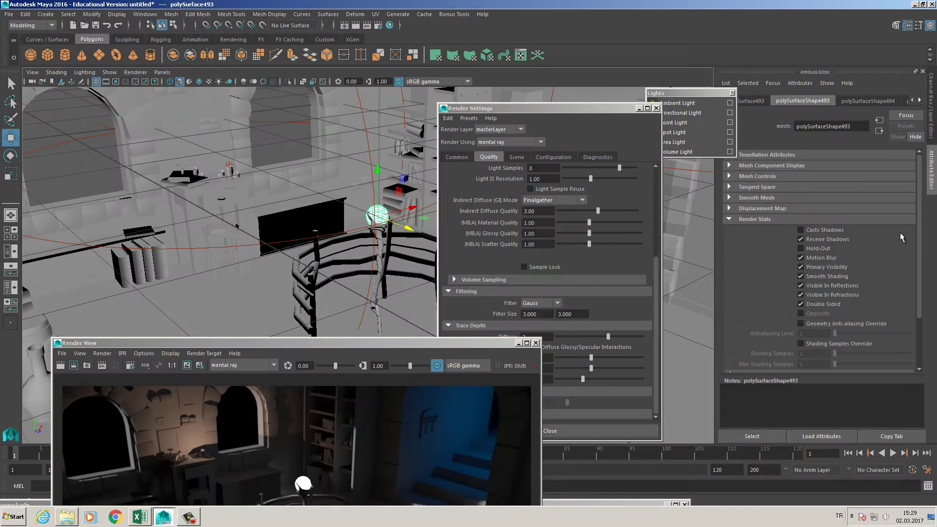
{"action": "left_click_drag", "start_coordinate": [702, 94], "coordinate": [632, 78]}
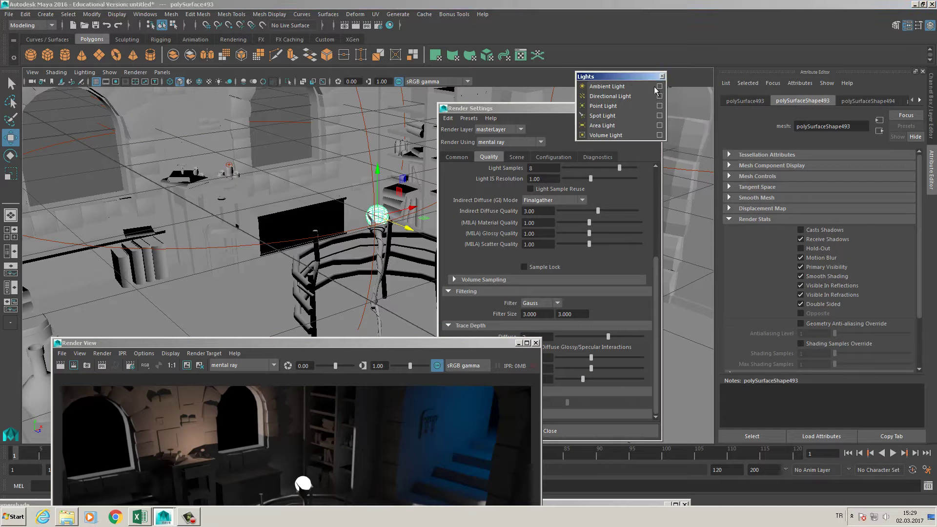
{"action": "scroll", "coordinate": [908, 333], "scroll_direction": "down", "scroll_amount": 3}
{"action": "scroll", "coordinate": [908, 220], "scroll_direction": "up", "scroll_amount": 3}
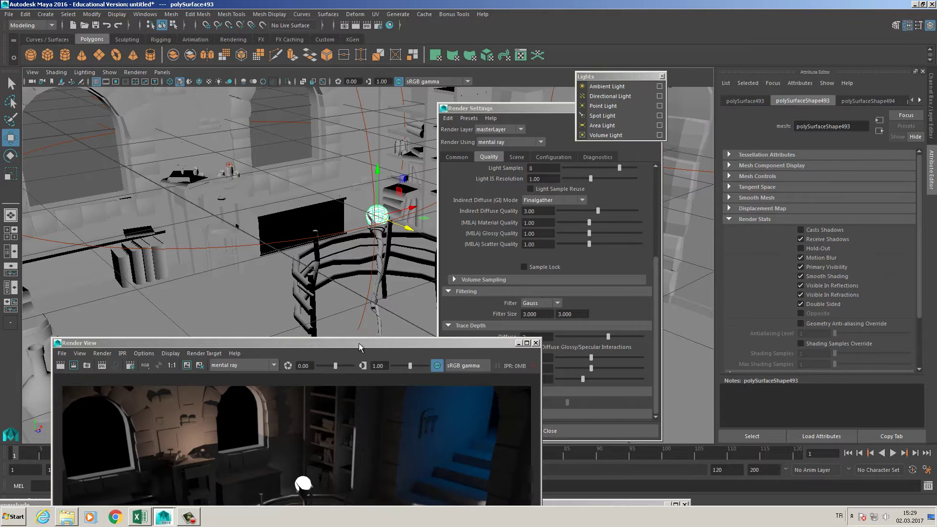
{"action": "left_click_drag", "start_coordinate": [360, 347], "coordinate": [537, 166]}
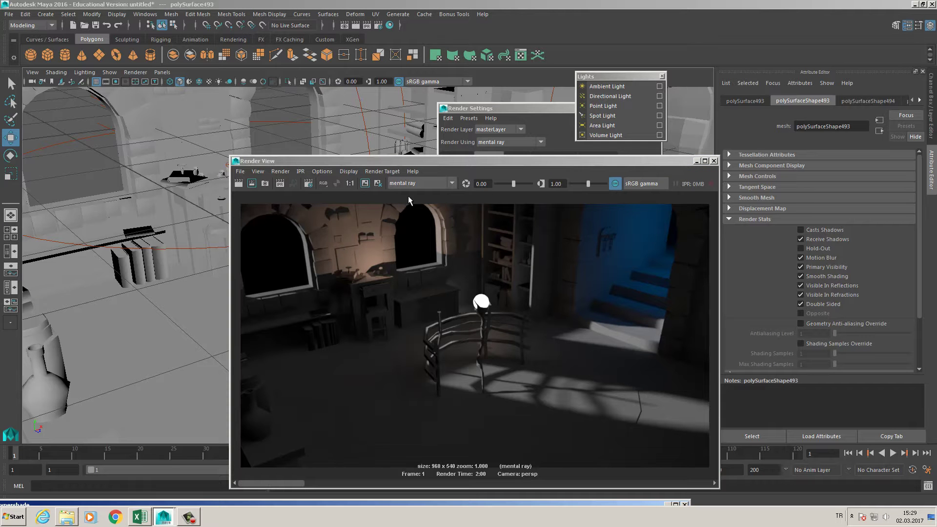
Raise the Out Glow Color of the lamp's white surface shader slightly to a dark grey in Hypershade.
{"action": "left_click_drag", "start_coordinate": [459, 160], "coordinate": [463, 312]}
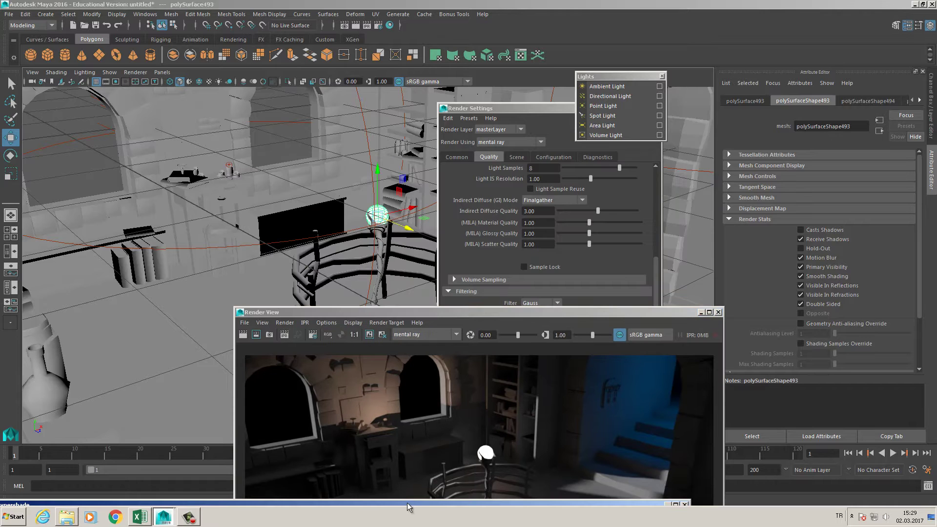
{"action": "double_click", "coordinate": [406, 502]}
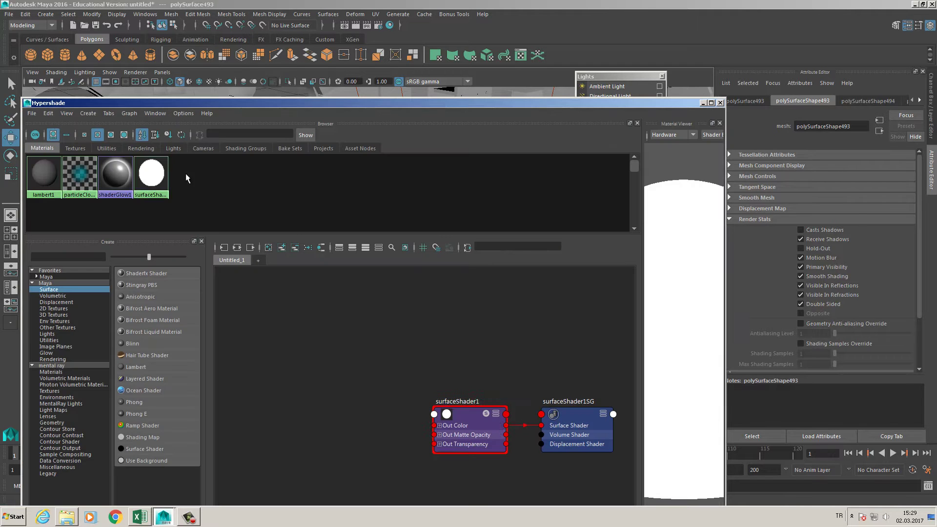
{"action": "left_click", "coordinate": [144, 178]}
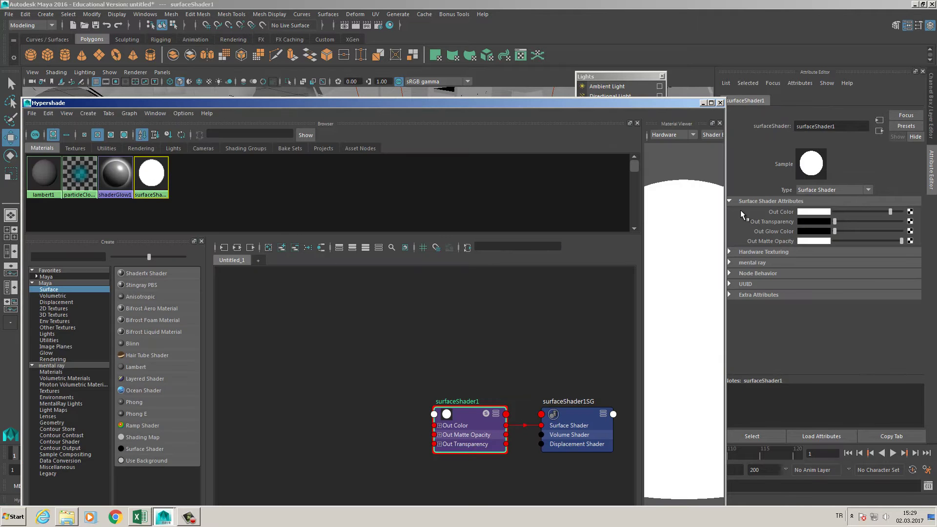
{"action": "left_click", "coordinate": [838, 232]}
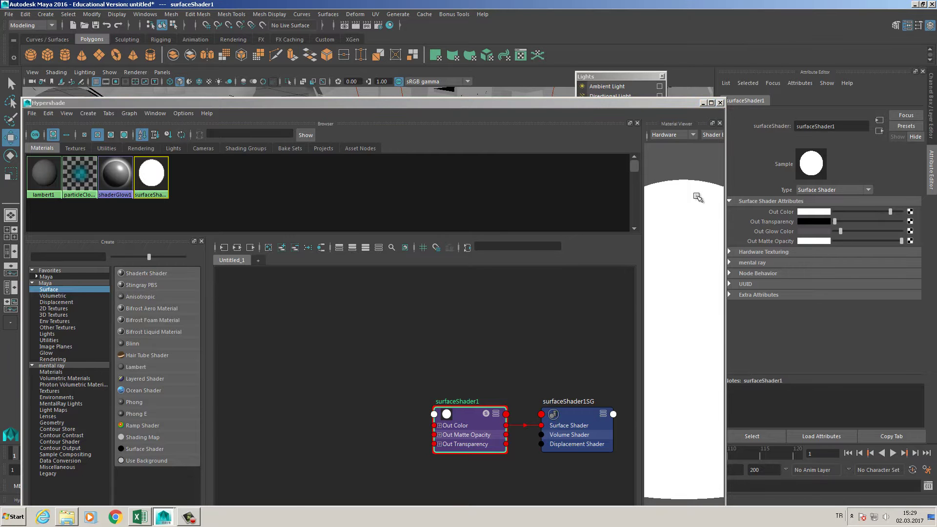
{"action": "left_click_drag", "start_coordinate": [495, 102], "coordinate": [579, 283]}
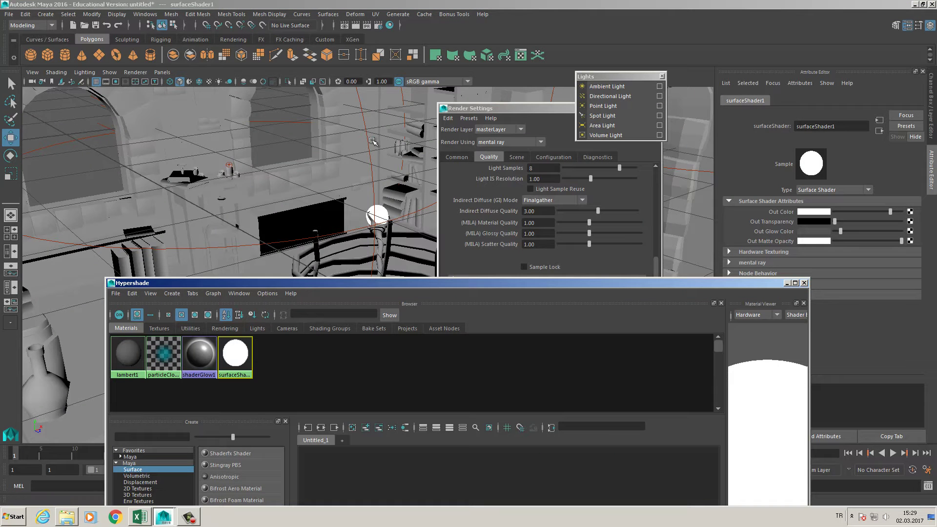
Create a polygon plane and move it outside the dungeon, in front of the window wall.
{"action": "right_click_drag", "start_coordinate": [273, 138], "coordinate": [215, 141], "text": "alt"}
{"action": "left_click_drag", "start_coordinate": [215, 142], "coordinate": [246, 158], "text": "alt"}
{"action": "right_click_drag", "start_coordinate": [246, 159], "coordinate": [264, 167], "text": "alt"}
{"action": "left_click_drag", "start_coordinate": [264, 168], "coordinate": [311, 199]}
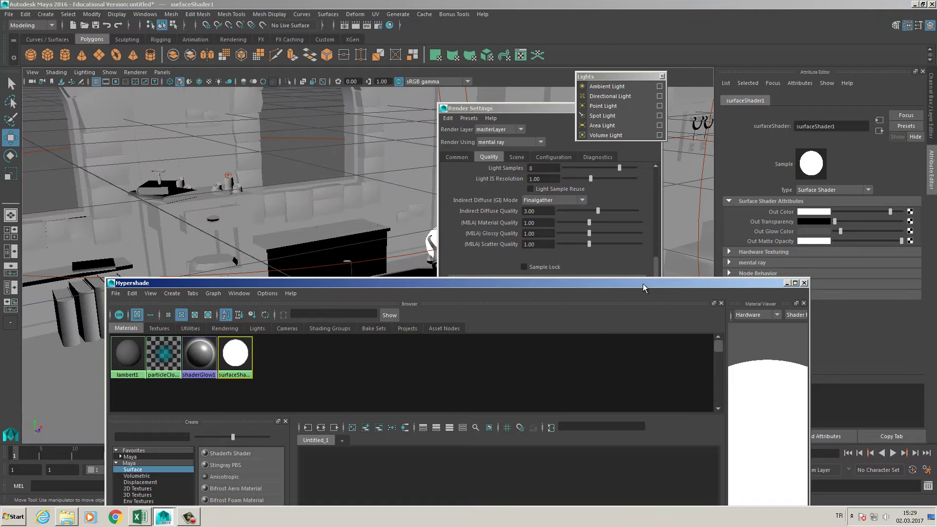
{"action": "left_click_drag", "start_coordinate": [688, 286], "coordinate": [516, 493]}
{"action": "left_click_drag", "start_coordinate": [504, 314], "coordinate": [583, 166]}
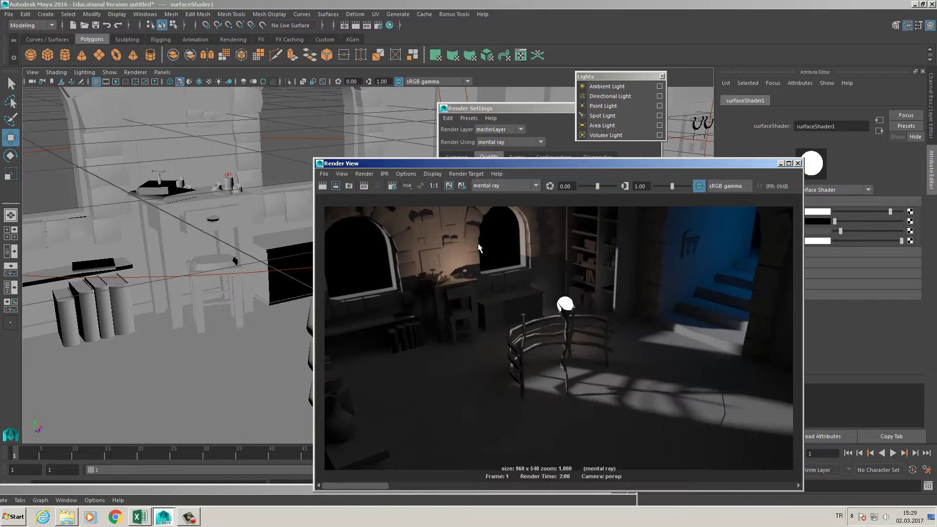
{"action": "left_click_drag", "start_coordinate": [227, 132], "coordinate": [199, 162], "text": "alt"}
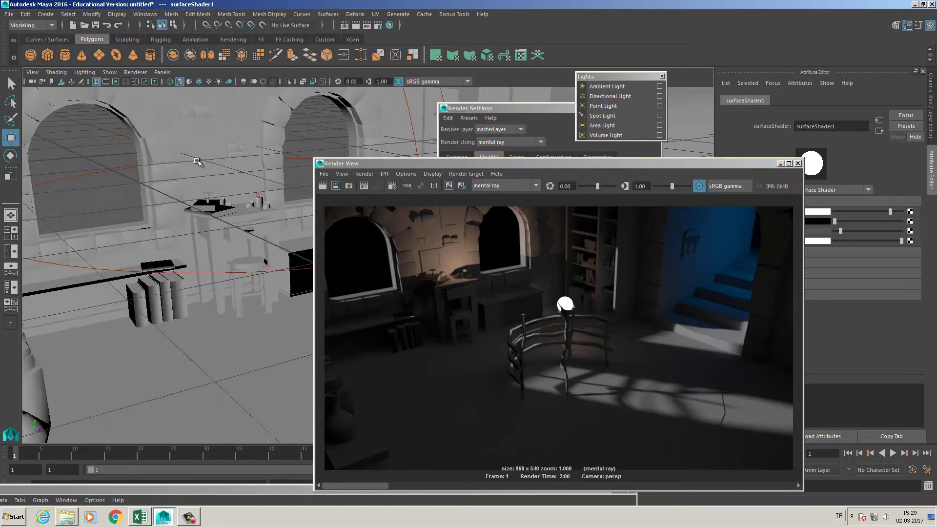
{"action": "left_click_drag", "start_coordinate": [124, 143], "coordinate": [298, 219], "text": "alt"}
{"action": "left_click", "coordinate": [264, 191]}
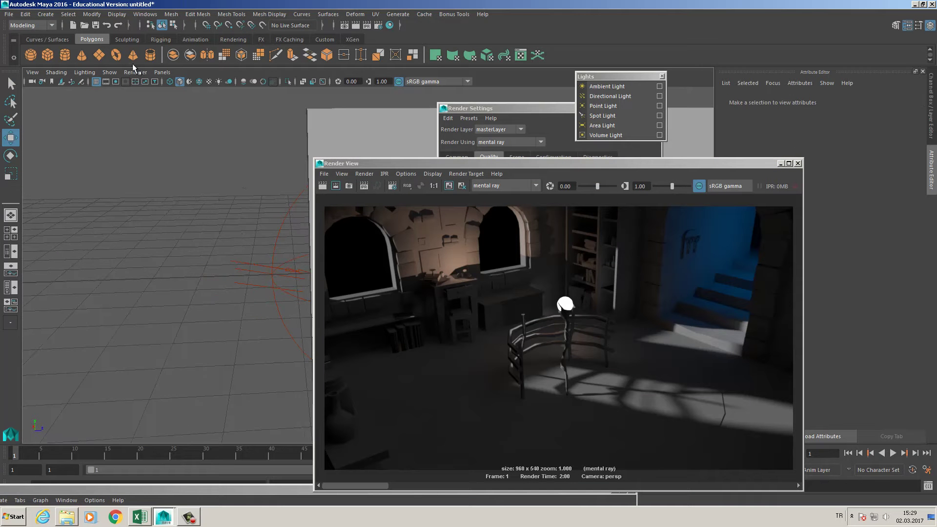
{"action": "key", "text": "ctrl+z"}
{"action": "left_click_drag", "start_coordinate": [213, 228], "coordinate": [7, 214], "text": "alt"}
{"action": "left_click_drag", "start_coordinate": [271, 262], "coordinate": [209, 270]}
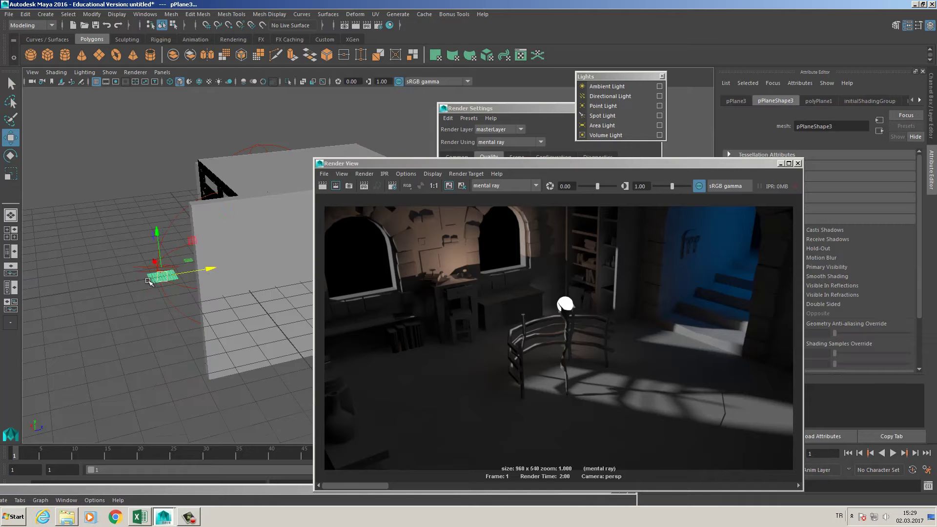
Scale the new plane up and rotate it upright so it faces the window wall.
{"action": "middle_click_drag", "start_coordinate": [102, 269], "coordinate": [144, 249], "text": "alt"}
{"action": "left_click_drag", "start_coordinate": [145, 249], "coordinate": [250, 299], "text": "alt"}
{"action": "key", "text": "r"}
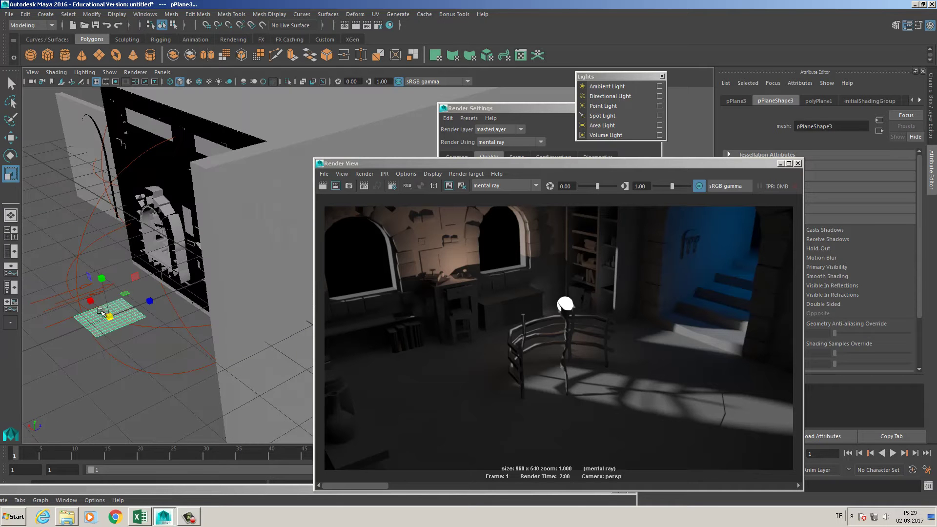
{"action": "left_click_drag", "start_coordinate": [100, 311], "coordinate": [512, 82]}
{"action": "key", "text": "e"}
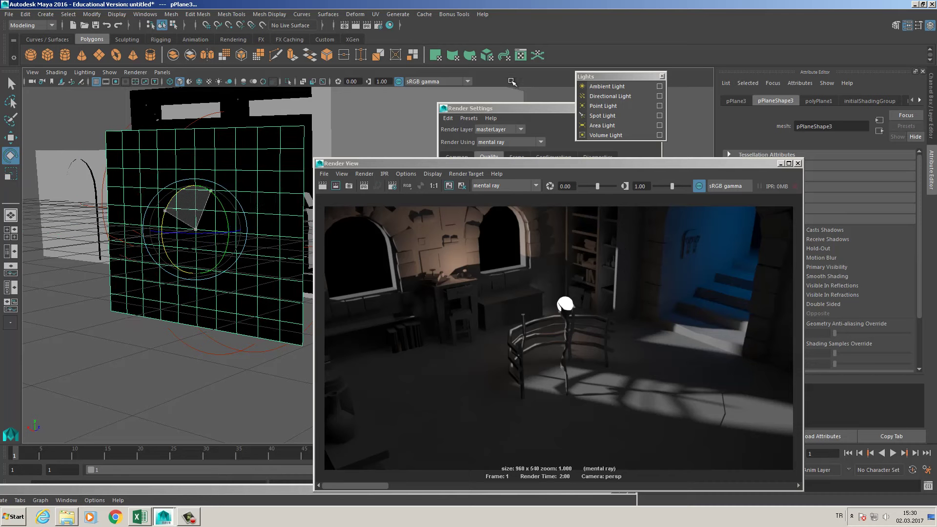
{"action": "left_click_drag", "start_coordinate": [430, 117], "coordinate": [240, 196], "text": "alt"}
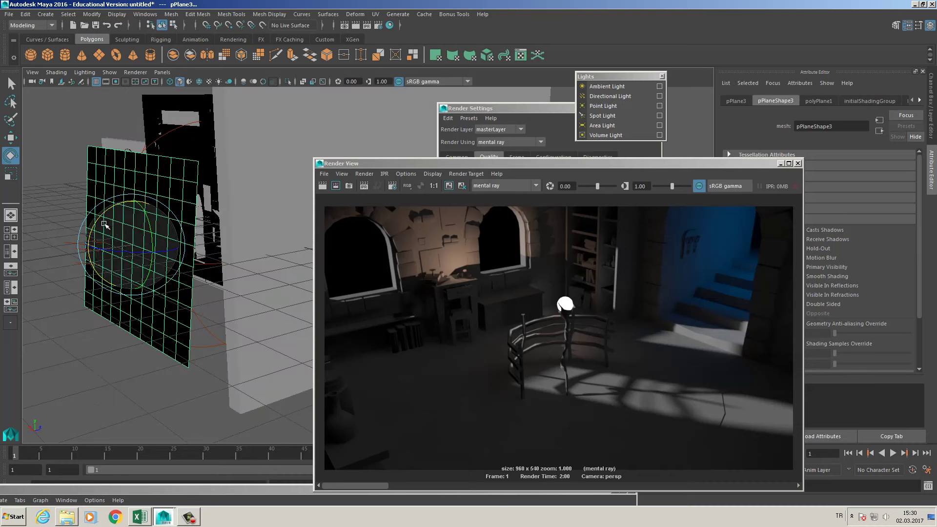
{"action": "mouse_move", "coordinate": [104, 224]}
{"action": "left_mouse_down"}
{"action": "mouse_move", "coordinate": [98, 217]}
{"action": "mouse_move", "coordinate": [121, 220]}
{"action": "left_mouse_up"}
{"action": "left_click_drag", "start_coordinate": [155, 188], "coordinate": [234, 222], "text": "alt"}
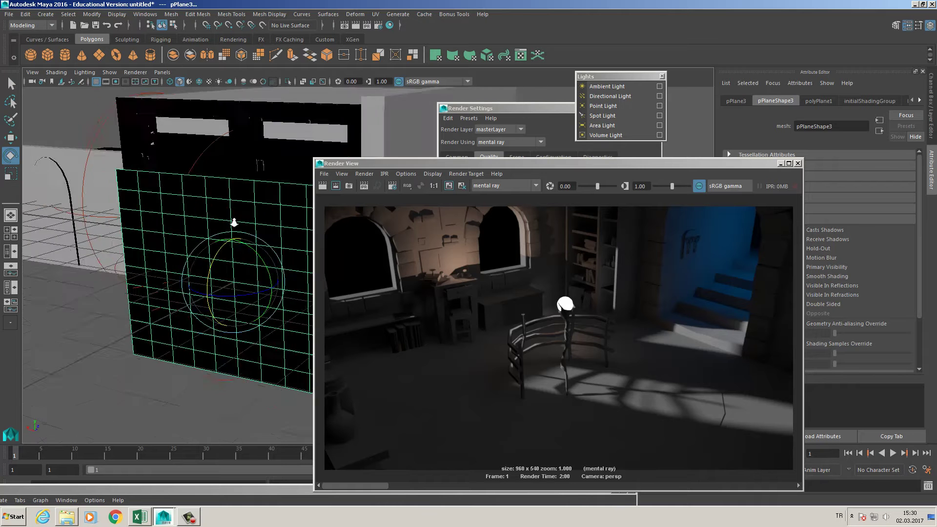
Shift the upright plane along the window wall and stretch it to span both window openings.
{"action": "middle_click_drag", "start_coordinate": [234, 221], "coordinate": [174, 228], "text": "alt"}
{"action": "left_click_drag", "start_coordinate": [174, 228], "coordinate": [239, 230], "text": "alt"}
{"action": "middle_click_drag", "start_coordinate": [239, 230], "coordinate": [116, 209], "text": "alt"}
{"action": "right_click_drag", "start_coordinate": [116, 209], "coordinate": [95, 210], "text": "alt"}
{"action": "middle_click_drag", "start_coordinate": [210, 244], "coordinate": [118, 233], "text": "alt"}
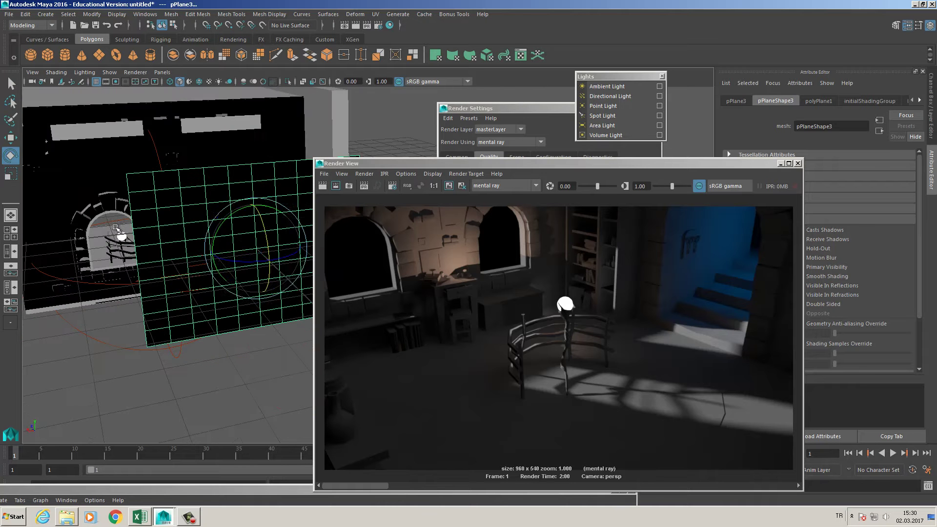
{"action": "key", "text": "w"}
{"action": "left_click_drag", "start_coordinate": [213, 255], "coordinate": [190, 260]}
{"action": "key", "text": "r"}
{"action": "left_click_drag", "start_coordinate": [135, 263], "coordinate": [122, 266]}
Return the view to the dungeon interior and close the Render View and Render Settings windows.
{"action": "left_click_drag", "start_coordinate": [215, 205], "coordinate": [67, 203], "text": "alt"}
{"action": "middle_click_drag", "start_coordinate": [73, 205], "coordinate": [54, 263], "text": "alt"}
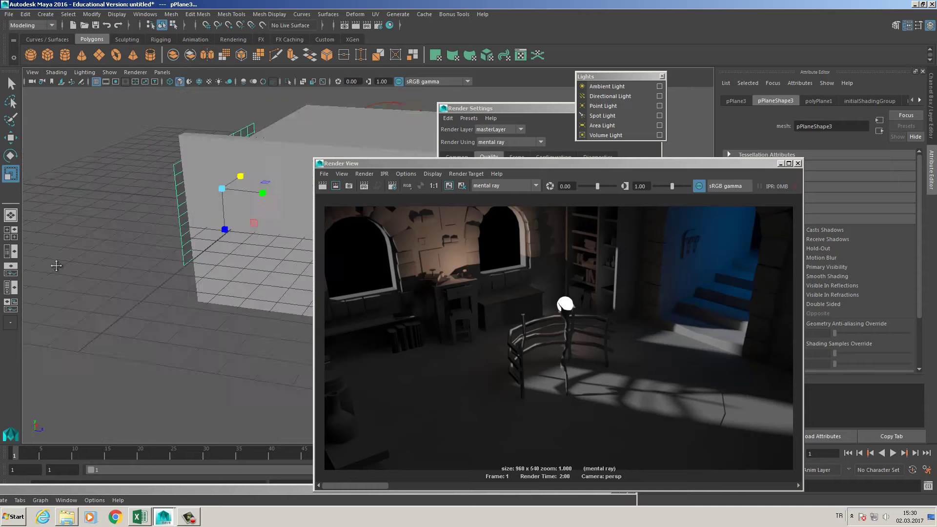
{"action": "left_click_drag", "start_coordinate": [188, 244], "coordinate": [58, 244], "text": "alt"}
{"action": "right_click_drag", "start_coordinate": [161, 253], "coordinate": [470, 299], "text": "alt"}
{"action": "middle_click_drag", "start_coordinate": [470, 299], "coordinate": [342, 247], "text": "alt"}
{"action": "left_click", "coordinate": [797, 164]}
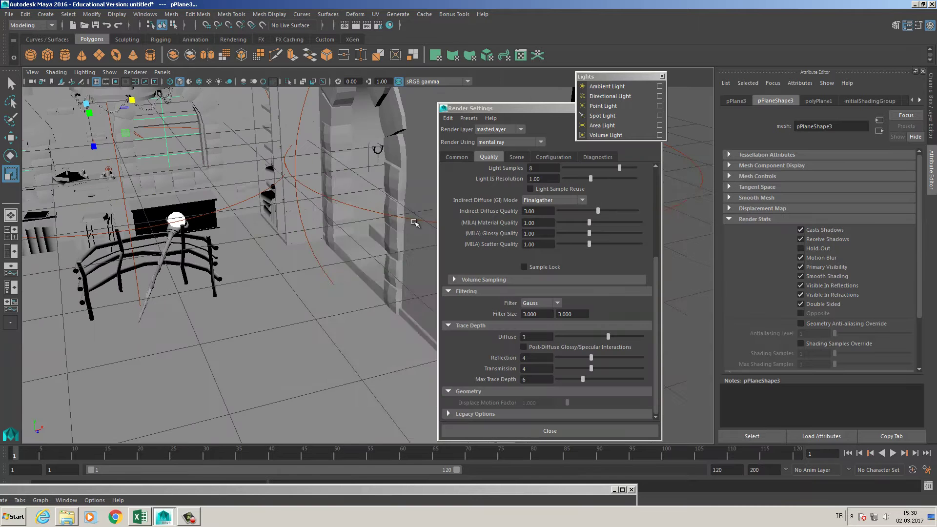
{"action": "left_click_drag", "start_coordinate": [292, 200], "coordinate": [312, 179], "text": "alt"}
{"action": "left_click", "coordinate": [378, 26]}
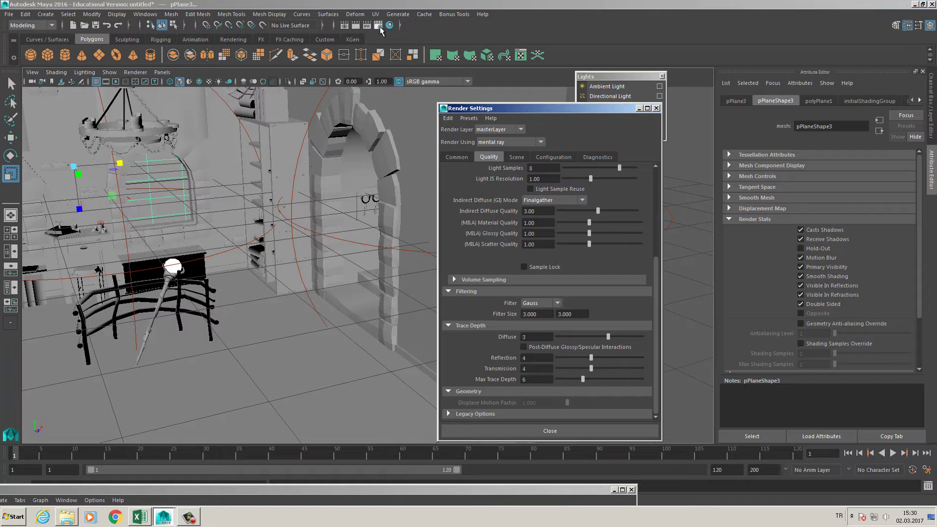
{"action": "left_click_drag", "start_coordinate": [540, 110], "coordinate": [502, 124]}
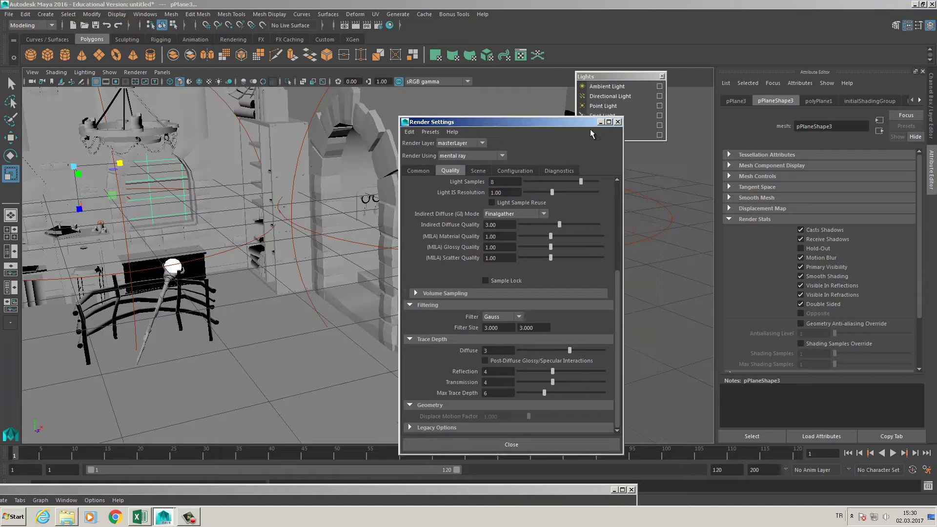
{"action": "left_click", "coordinate": [618, 122]}
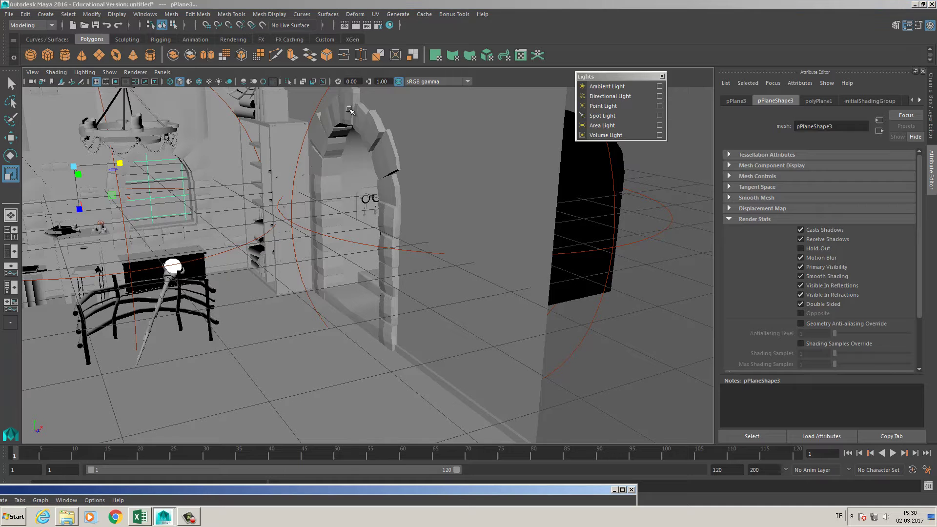
Create a second Surface Shader in Hypershade and graph its input and output connections.
{"action": "left_click_drag", "start_coordinate": [357, 490], "coordinate": [269, 131]}
{"action": "left_click_drag", "start_coordinate": [165, 171], "coordinate": [295, 130]}
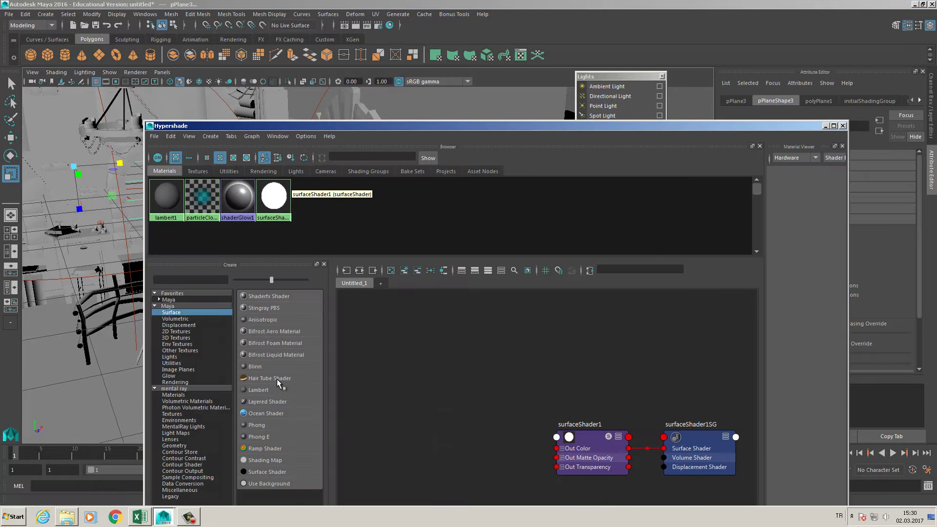
{"action": "left_click", "coordinate": [261, 472]}
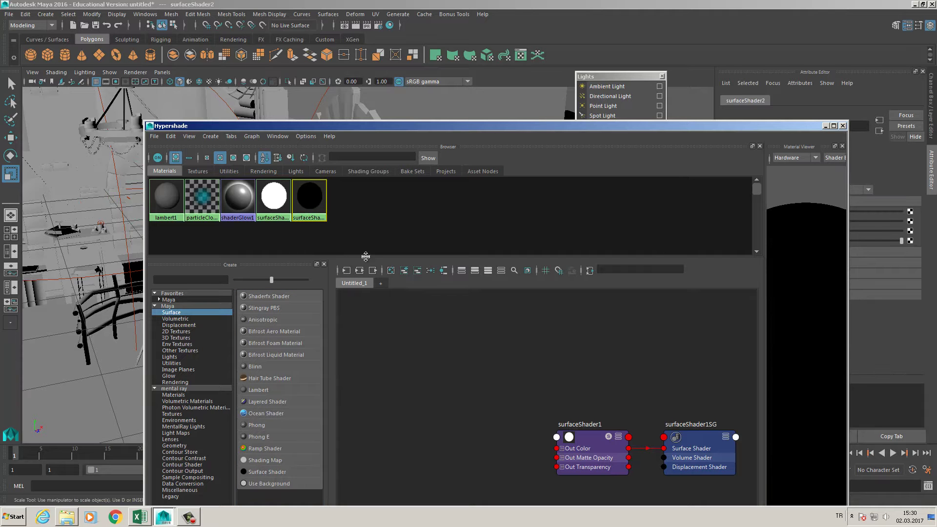
{"action": "left_click", "coordinate": [360, 270]}
{"action": "left_click_drag", "start_coordinate": [481, 128], "coordinate": [416, 71]}
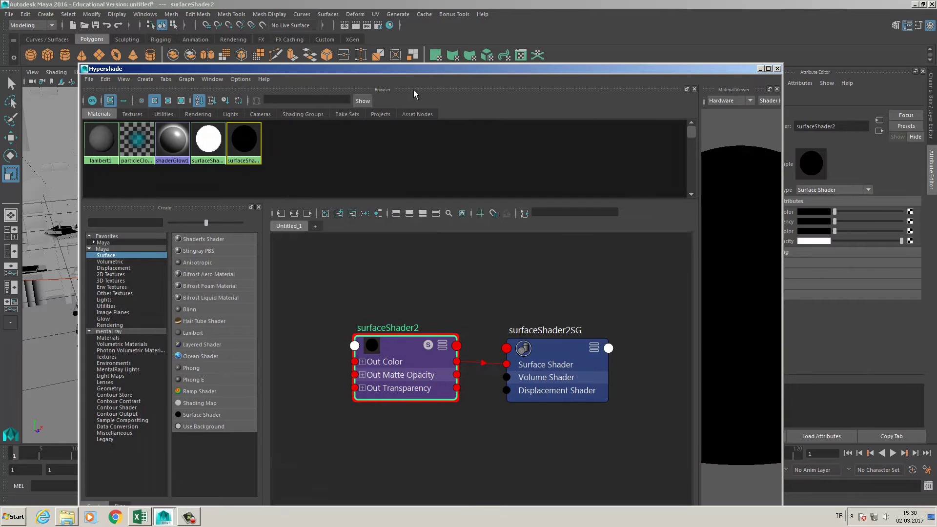
Find the Ramp texture among Maya's nodes by filtering for "ram" and create it in the surfaceShader2 graph.
{"action": "left_click_drag", "start_coordinate": [398, 349], "coordinate": [362, 319]}
{"action": "middle_click_drag", "start_coordinate": [434, 247], "coordinate": [598, 273], "text": "alt"}
{"action": "right_click_drag", "start_coordinate": [593, 278], "coordinate": [559, 310], "text": "alt"}
{"action": "left_click_drag", "start_coordinate": [559, 309], "coordinate": [514, 347]}
{"action": "middle_click_drag", "start_coordinate": [499, 319], "coordinate": [519, 285], "text": "alt"}
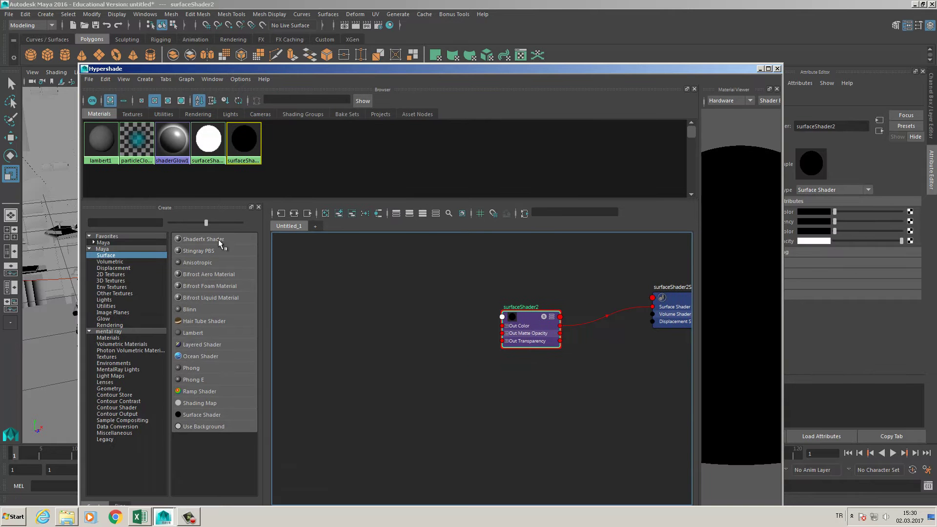
{"action": "left_click", "coordinate": [125, 221]}
{"action": "type", "text": "ram"}
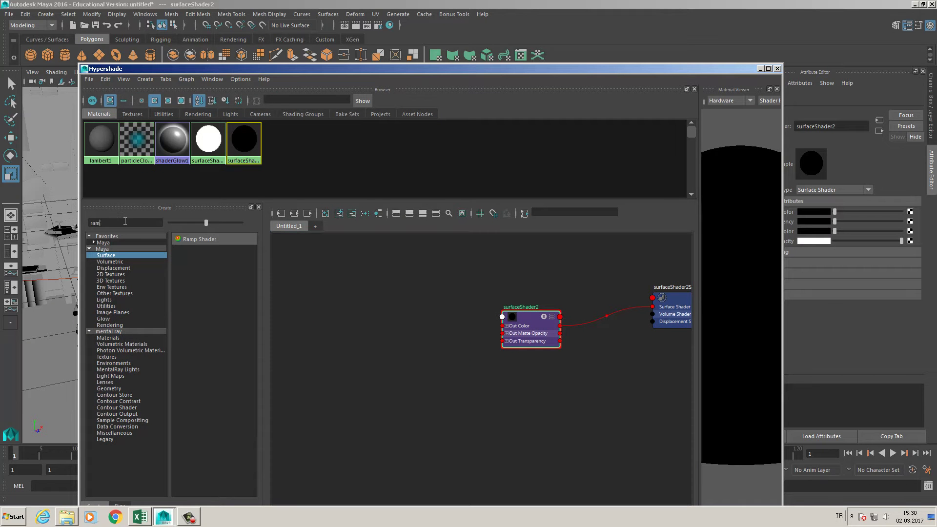
{"action": "left_click", "coordinate": [103, 249]}
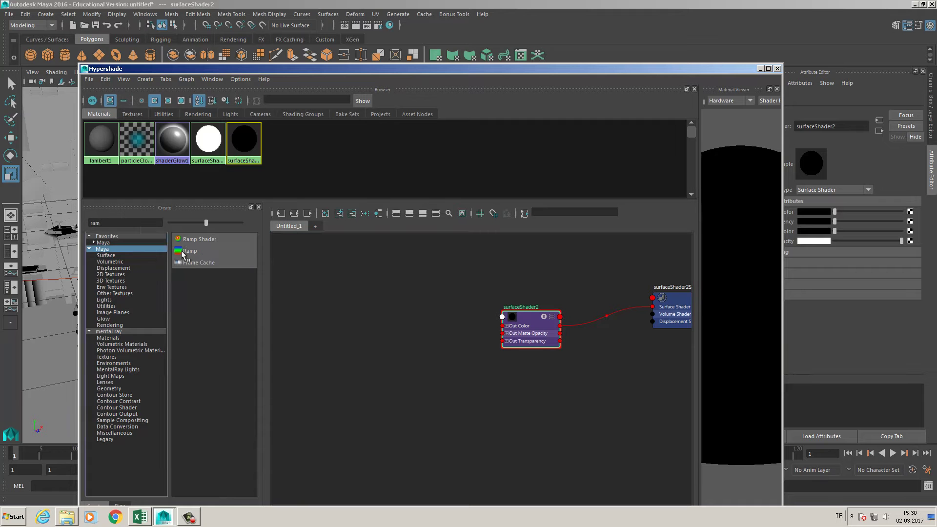
{"action": "left_click", "coordinate": [191, 251]}
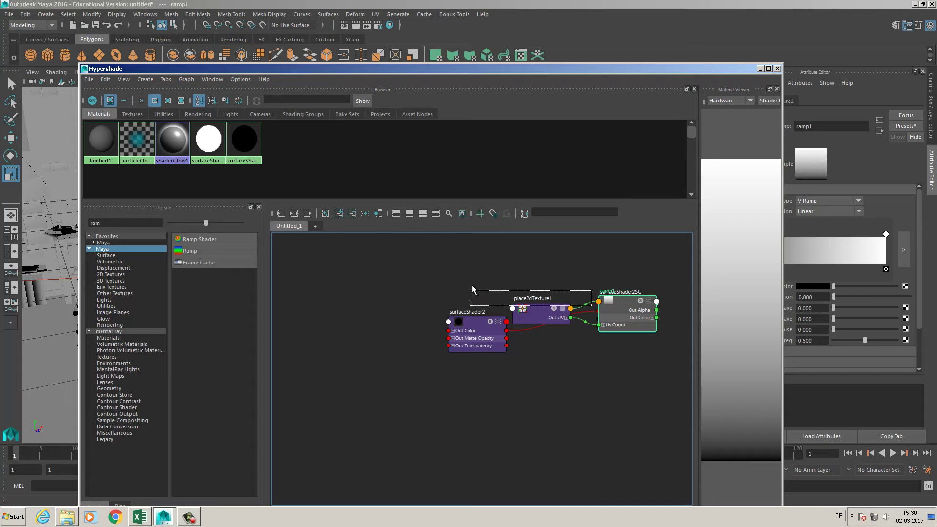
Arrange the place2dTexture1 and ramp1 nodes in order ahead of surfaceShader2 in the graph.
{"action": "left_click_drag", "start_coordinate": [539, 306], "coordinate": [373, 280]}
{"action": "left_click_drag", "start_coordinate": [617, 311], "coordinate": [422, 365]}
{"action": "left_click_drag", "start_coordinate": [331, 295], "coordinate": [285, 320]}
{"action": "left_click_drag", "start_coordinate": [427, 373], "coordinate": [397, 336]}
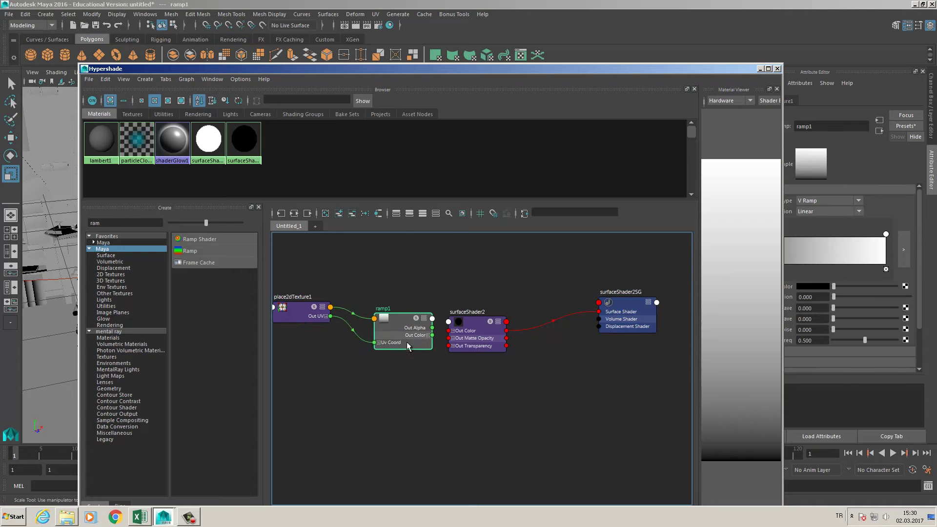
Try connecting ramp1's Out Color to the Out Matte Opacity input of surfaceShader2.
{"action": "middle_click_drag", "start_coordinate": [448, 371], "coordinate": [471, 382], "text": "alt"}
{"action": "scroll", "coordinate": [446, 379], "scroll_direction": "up", "scroll_amount": 5}
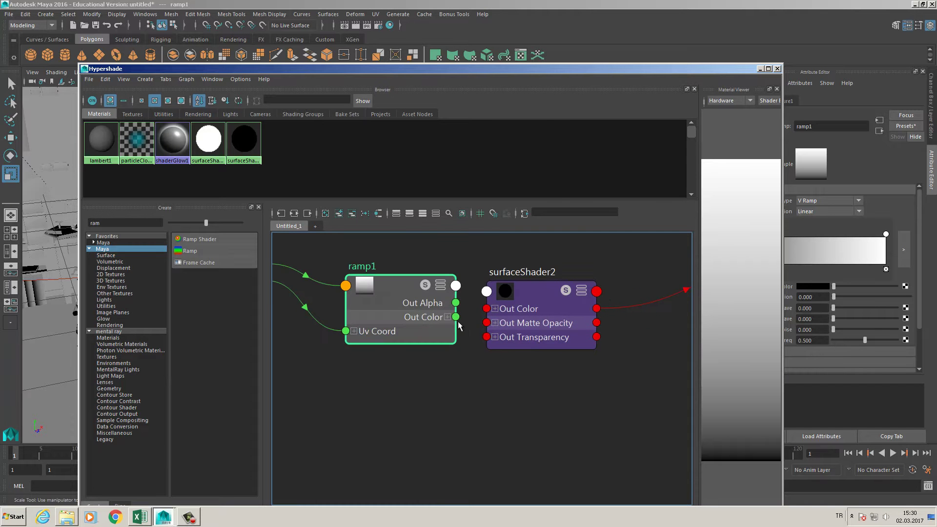
{"action": "left_click_drag", "start_coordinate": [455, 316], "coordinate": [487, 322]}
Assign surfaceShader2 to the upright backdrop plane outside the windows.
{"action": "left_click_drag", "start_coordinate": [493, 67], "coordinate": [634, 208]}
{"action": "right_click_drag", "start_coordinate": [296, 195], "coordinate": [161, 222], "text": "alt"}
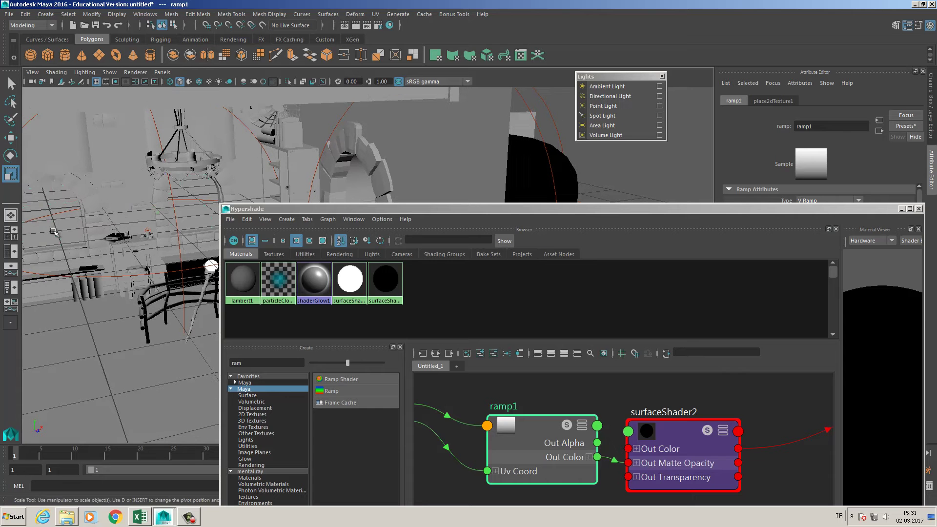
{"action": "left_click", "coordinate": [79, 204]}
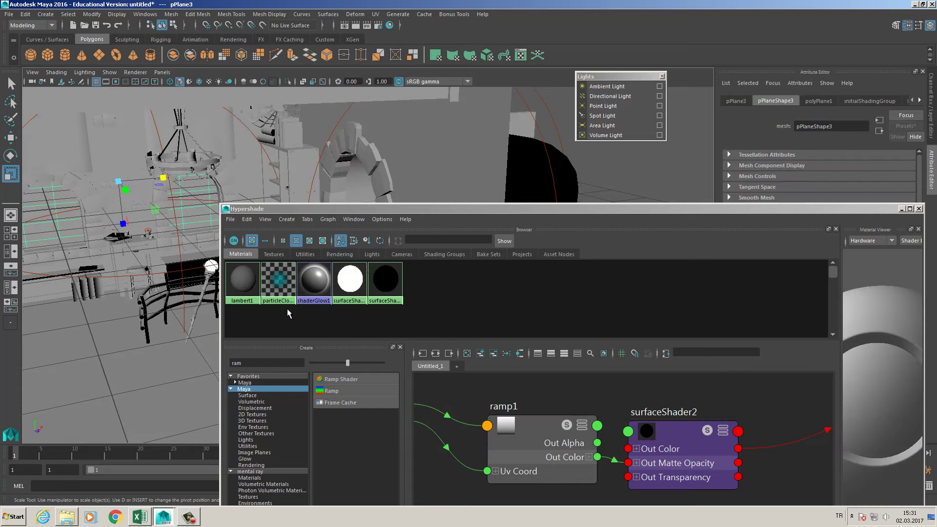
{"action": "right_click", "coordinate": [390, 292]}
{"action": "left_click", "coordinate": [376, 333]}
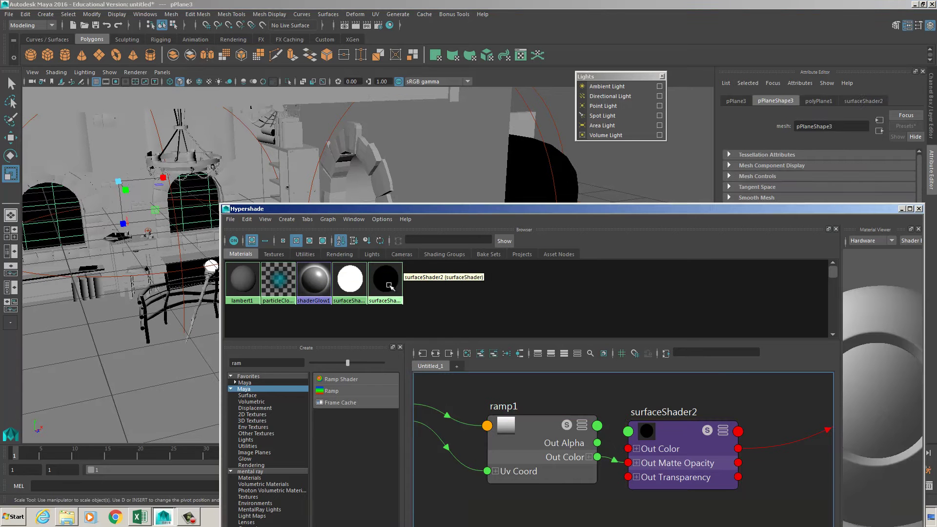
Open ramp1's attributes and change the ramp's starting colour at position 0 to dark blue.
{"action": "left_click", "coordinate": [387, 287]}
{"action": "left_click_drag", "start_coordinate": [527, 209], "coordinate": [363, 115]}
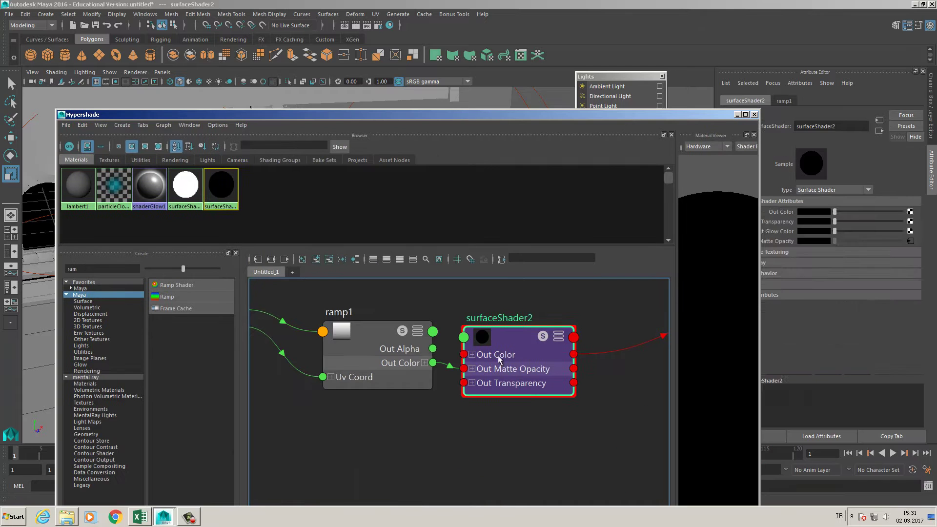
{"action": "left_click", "coordinate": [376, 342]}
{"action": "left_click_drag", "start_coordinate": [628, 127], "coordinate": [568, 52]}
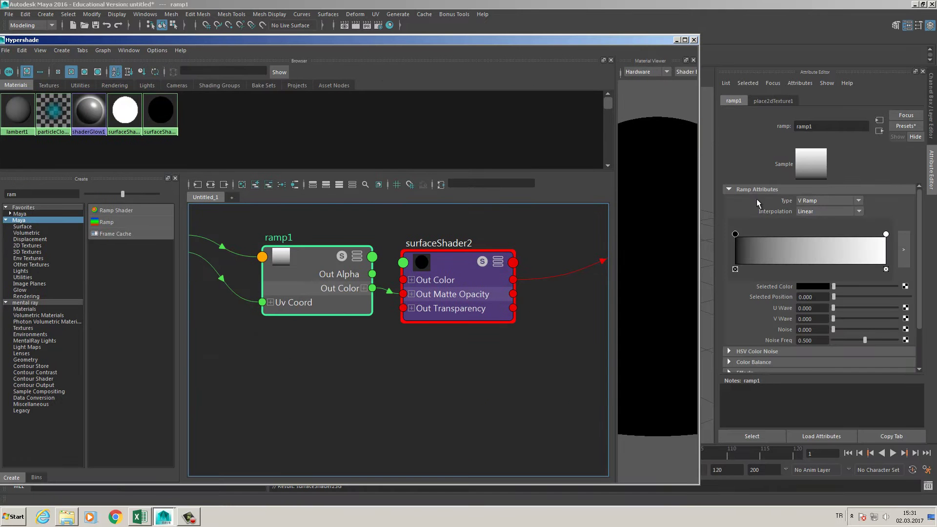
{"action": "left_click", "coordinate": [738, 238]}
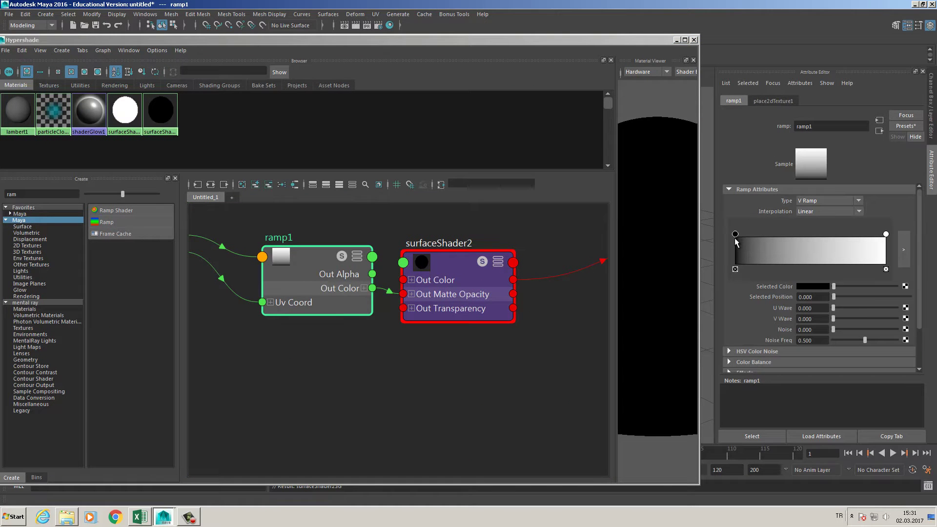
{"action": "left_click", "coordinate": [812, 287]}
{"action": "left_click_drag", "start_coordinate": [804, 342], "coordinate": [778, 344]}
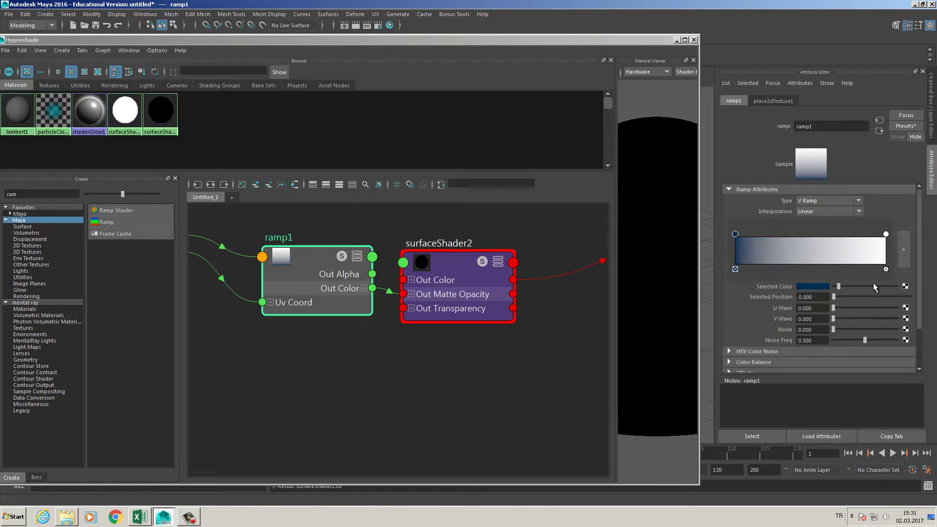
Change the ramp's end colour to a medium blue, with Noise at 0.039 and Noise Freq at 0.163.
{"action": "left_click", "coordinate": [886, 234]}
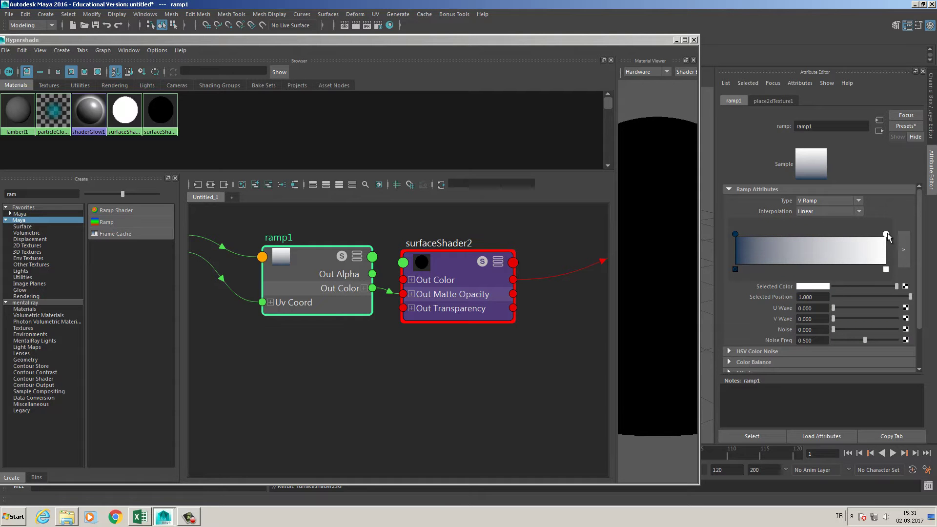
{"action": "left_click", "coordinate": [811, 287]}
{"action": "left_click", "coordinate": [821, 326]}
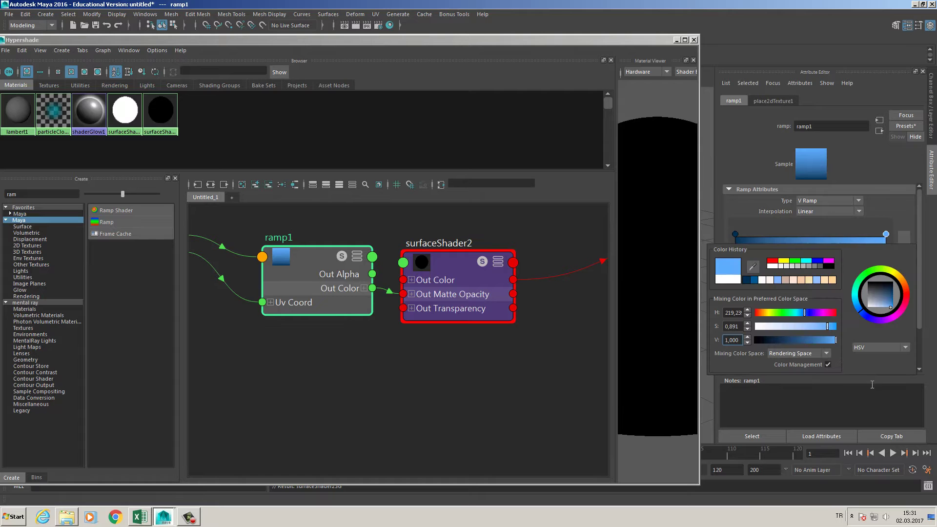
{"action": "left_click", "coordinate": [812, 287]}
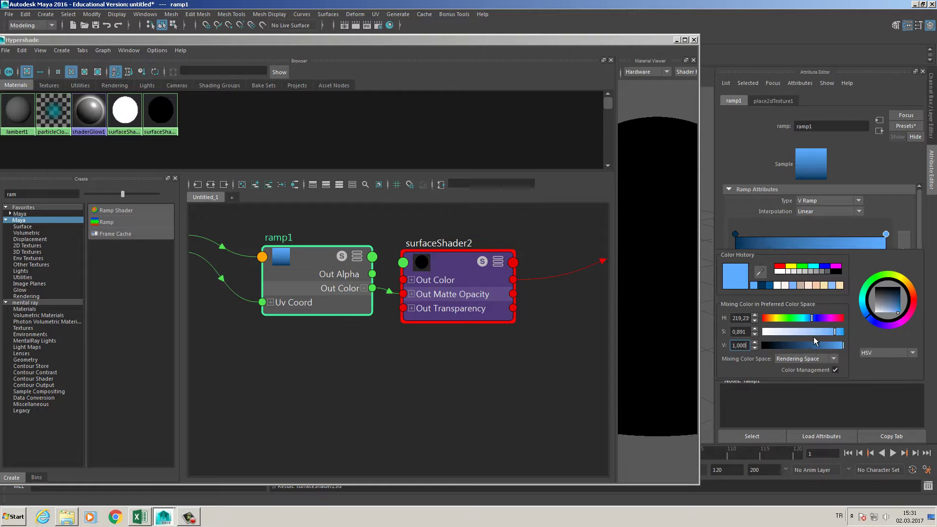
{"action": "left_click", "coordinate": [811, 346]}
{"action": "left_click_drag", "start_coordinate": [810, 345], "coordinate": [812, 346]}
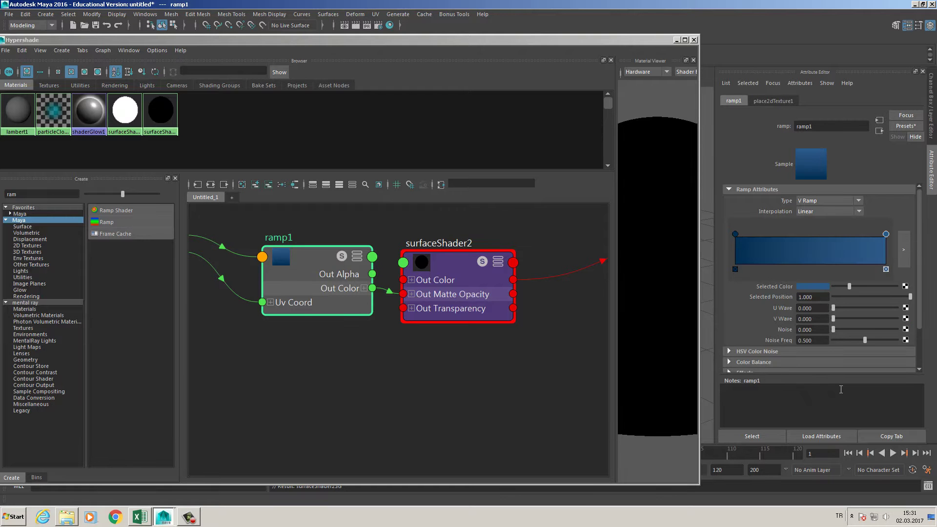
{"action": "mouse_move", "coordinate": [835, 330]}
{"action": "left_mouse_down"}
{"action": "mouse_move", "coordinate": [855, 344]}
{"action": "mouse_move", "coordinate": [844, 345]}
{"action": "left_mouse_up"}
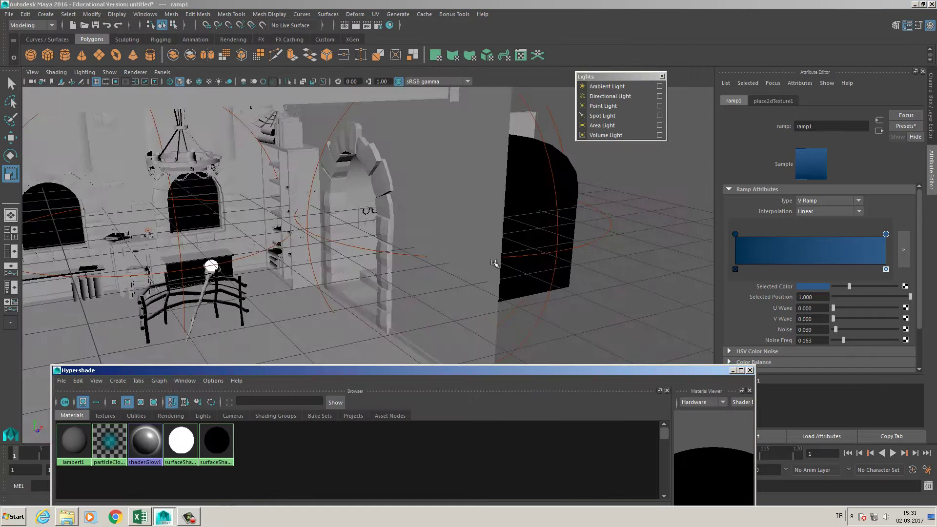
Move the directional light away from the room along its Z axis, well outside the backdrop plane.
{"action": "left_click_drag", "start_coordinate": [541, 40], "coordinate": [597, 371]}
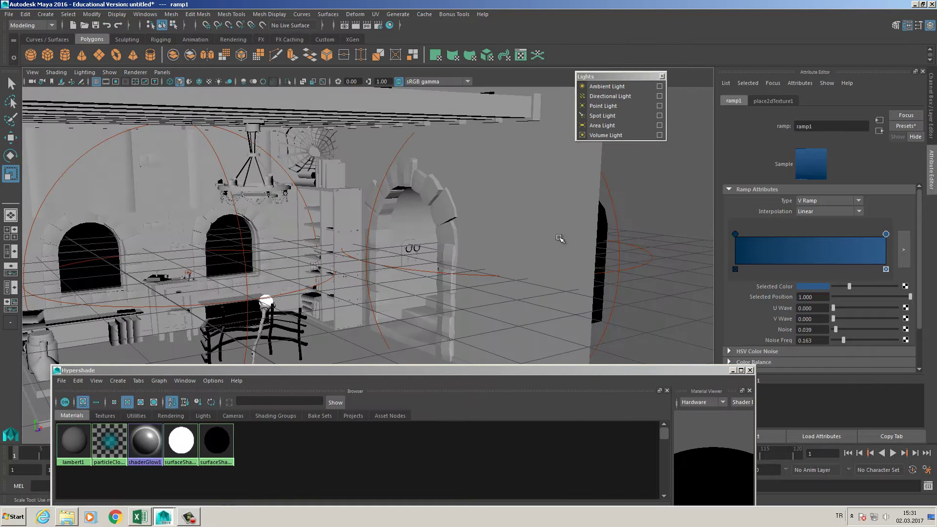
{"action": "left_click_drag", "start_coordinate": [505, 264], "coordinate": [394, 204], "text": "alt"}
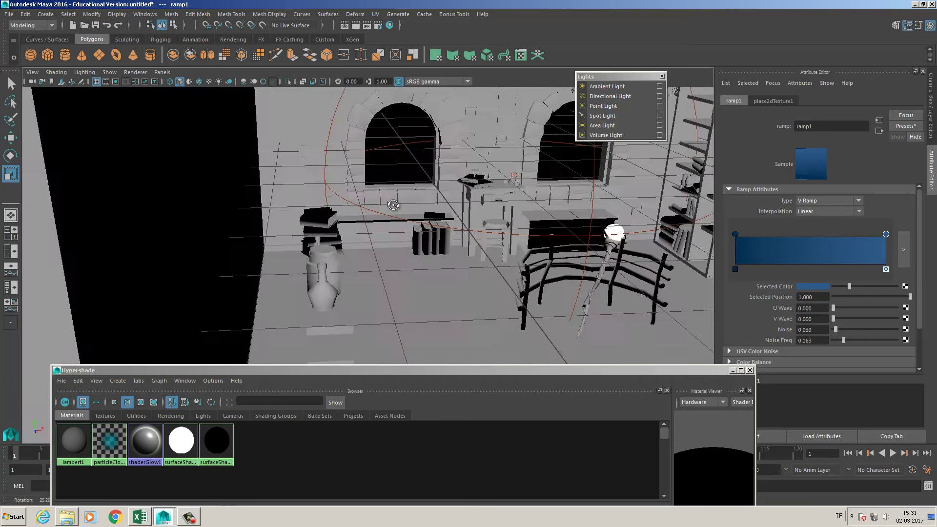
{"action": "right_click_drag", "start_coordinate": [393, 205], "coordinate": [306, 171], "text": "alt"}
{"action": "left_click_drag", "start_coordinate": [305, 171], "coordinate": [390, 184], "text": "alt"}
{"action": "right_click_drag", "start_coordinate": [391, 184], "coordinate": [351, 166], "text": "alt"}
{"action": "middle_click_drag", "start_coordinate": [351, 165], "coordinate": [457, 137], "text": "alt"}
{"action": "right_click_drag", "start_coordinate": [212, 185], "coordinate": [184, 185], "text": "alt"}
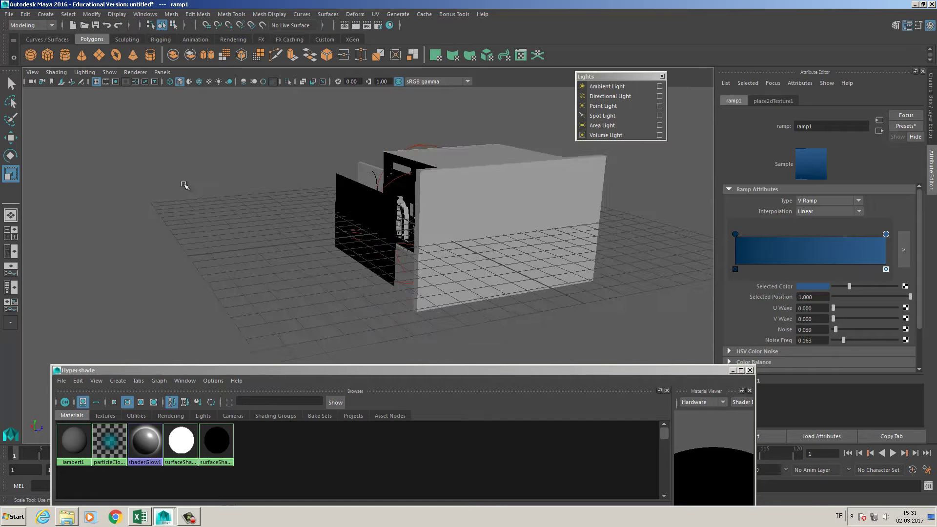
{"action": "left_click_drag", "start_coordinate": [183, 185], "coordinate": [162, 181], "text": "alt"}
{"action": "left_click", "coordinate": [345, 228]}
{"action": "key", "text": "w"}
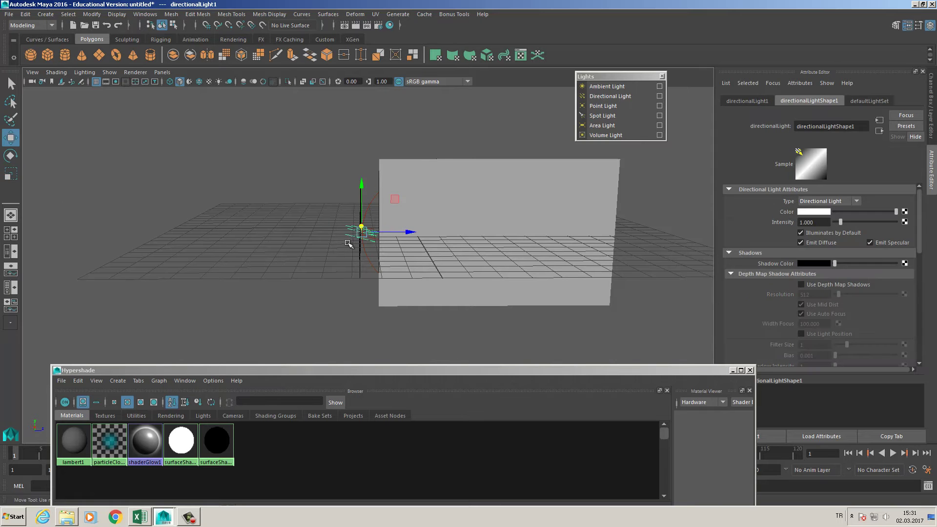
{"action": "left_click_drag", "start_coordinate": [405, 232], "coordinate": [273, 232]}
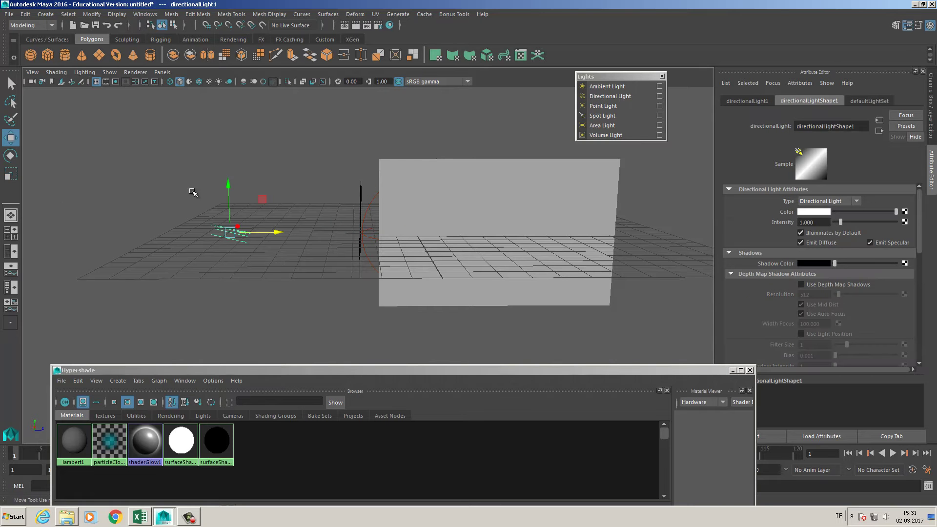
Turn off Casts Shadows and Receive Shadows in the backdrop plane's Render Stats.
{"action": "left_click_drag", "start_coordinate": [302, 202], "coordinate": [326, 225], "text": "alt"}
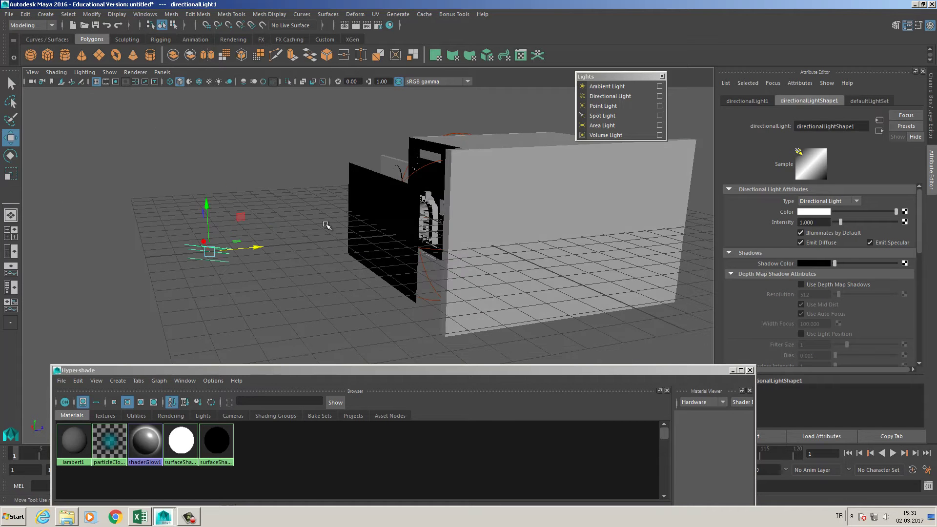
{"action": "left_click", "coordinate": [378, 213]}
{"action": "left_click", "coordinate": [382, 196]}
{"action": "left_click_drag", "start_coordinate": [382, 195], "coordinate": [516, 249], "text": "alt"}
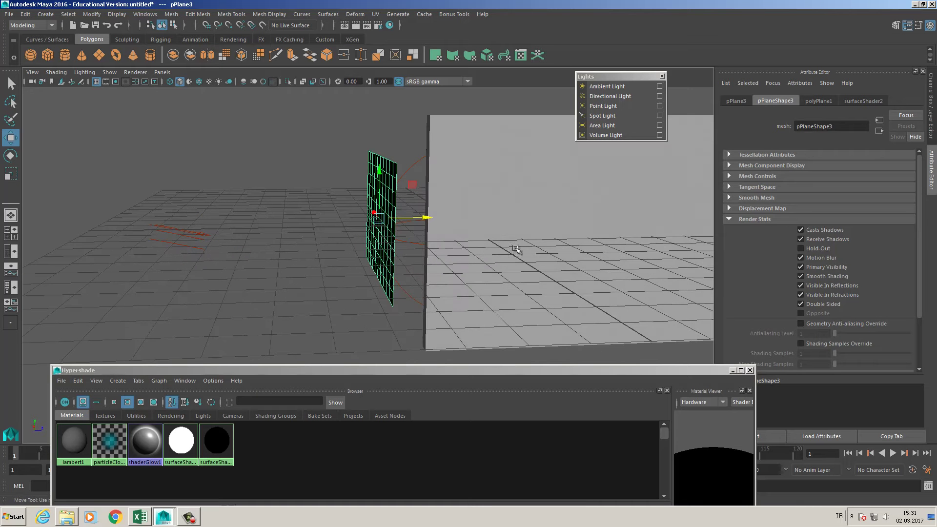
{"action": "left_click", "coordinate": [753, 220]}
{"action": "left_click", "coordinate": [751, 218]}
{"action": "left_click", "coordinate": [799, 240]}
Render the dungeon interior facing the windows to check the backdrop, and close the Render View.
{"action": "left_click_drag", "start_coordinate": [359, 190], "coordinate": [357, 177], "text": "alt"}
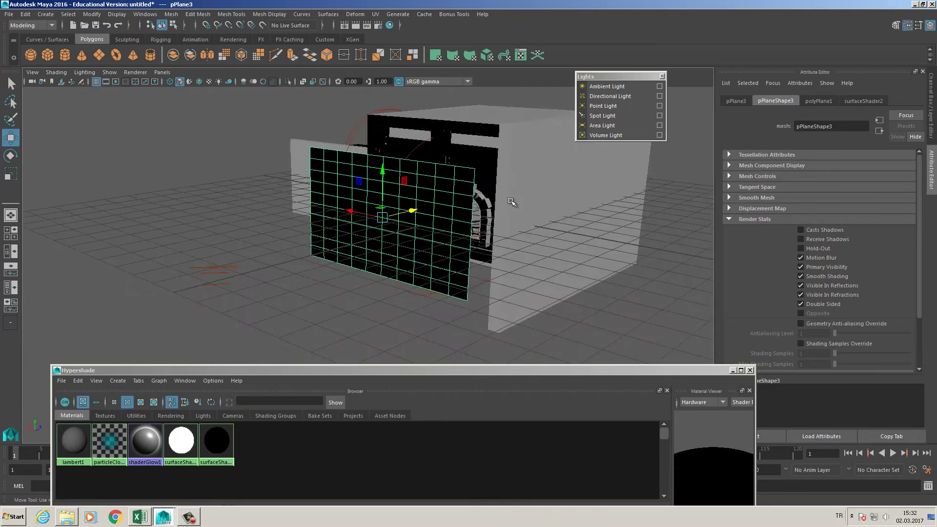
{"action": "left_click_drag", "start_coordinate": [504, 174], "coordinate": [348, 184], "text": "alt"}
{"action": "right_click_drag", "start_coordinate": [348, 184], "coordinate": [493, 228], "text": "alt"}
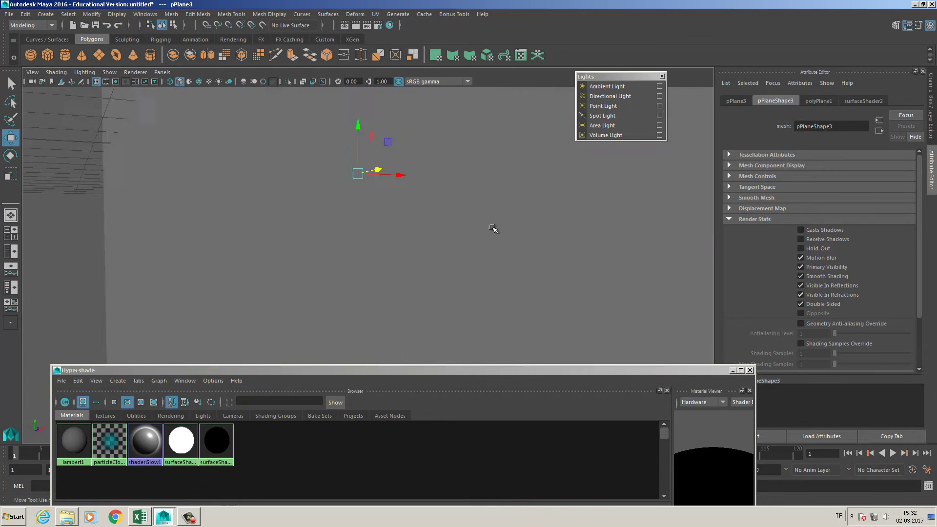
{"action": "middle_click_drag", "start_coordinate": [494, 228], "coordinate": [336, 249], "text": "alt"}
{"action": "mouse_move", "coordinate": [337, 214]}
{"action": "left_mouse_down", "text": "alt"}
{"action": "mouse_move", "coordinate": [361, 259]}
{"action": "mouse_move", "coordinate": [349, 204]}
{"action": "left_mouse_up", "text": "alt"}
{"action": "mouse_move", "coordinate": [348, 204]}
{"action": "right_mouse_down", "text": "alt"}
{"action": "mouse_move", "coordinate": [372, 209]}
{"action": "mouse_move", "coordinate": [355, 214]}
{"action": "right_mouse_up", "text": "alt"}
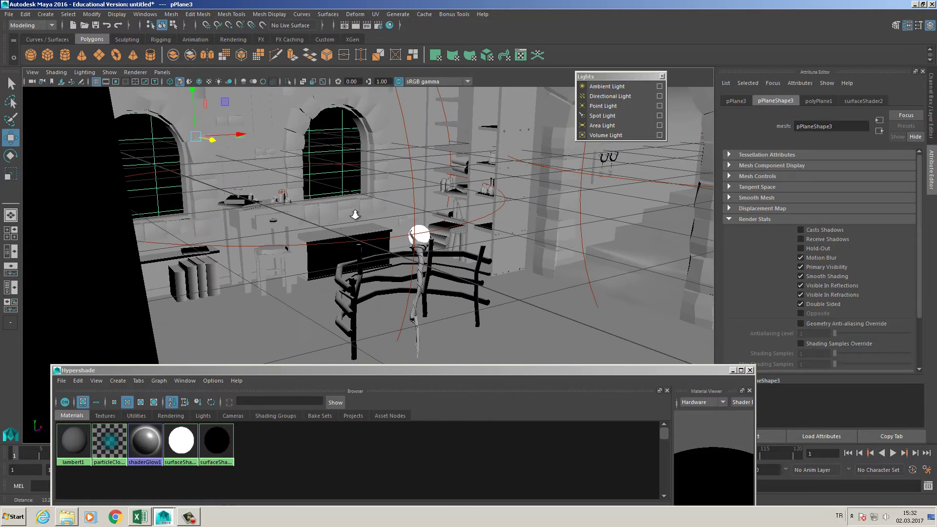
{"action": "middle_click_drag", "start_coordinate": [355, 214], "coordinate": [350, 225], "text": "alt"}
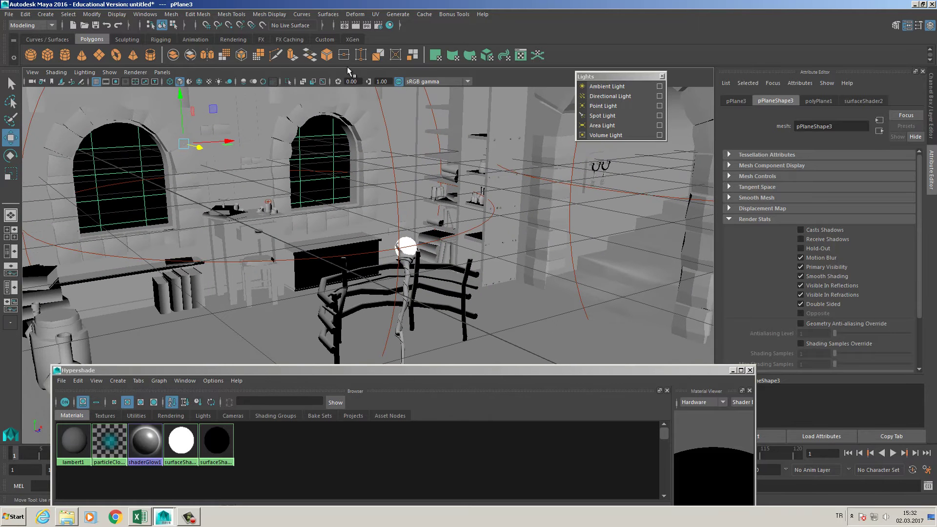
{"action": "left_click", "coordinate": [355, 24]}
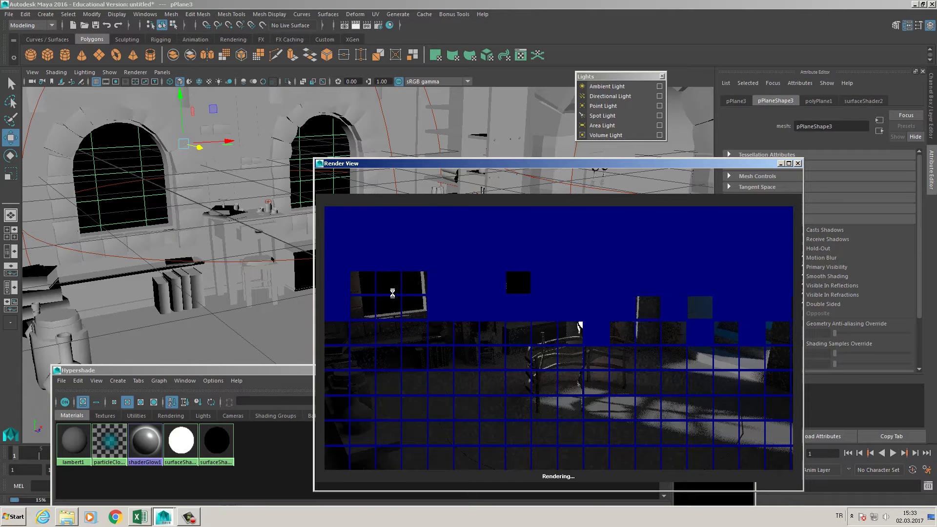
{"action": "left_click", "coordinate": [798, 163]}
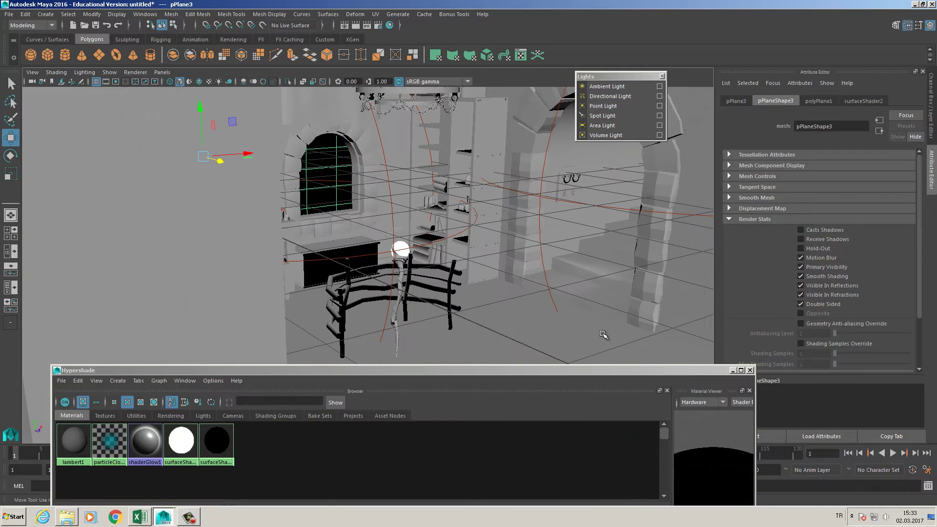
Graph surfaceShader2 again and reconnect ramp1's Out Color to the shader's Out Color instead of Out Matte Opacity.
{"action": "left_click_drag", "start_coordinate": [542, 371], "coordinate": [646, 340]}
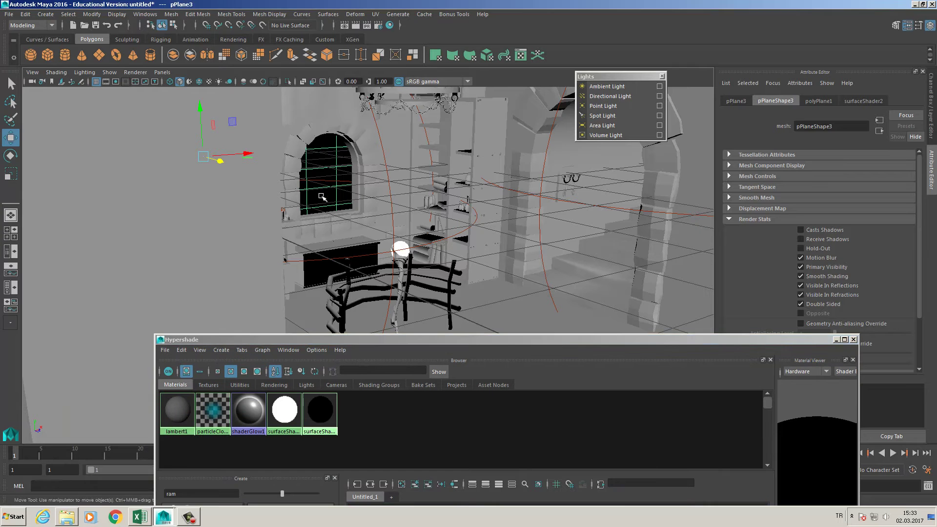
{"action": "right_click", "coordinate": [320, 410]}
{"action": "left_click", "coordinate": [322, 405]}
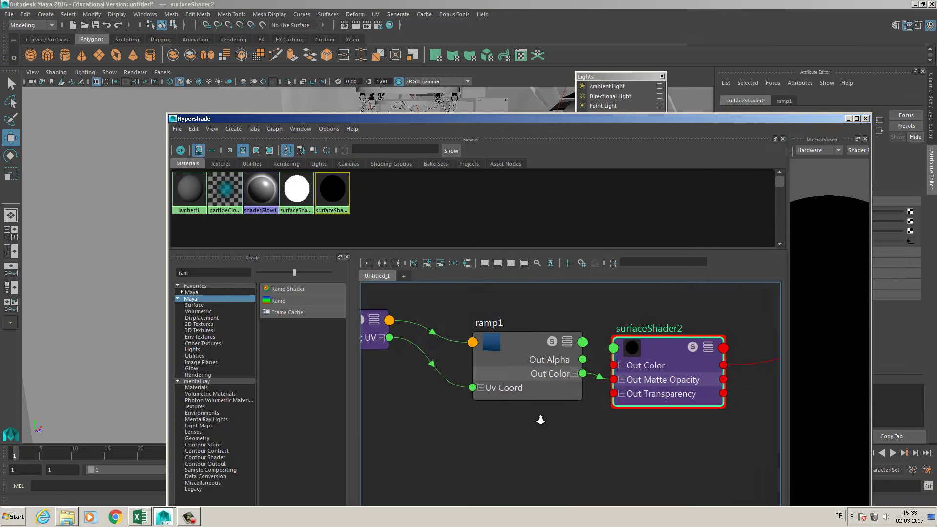
{"action": "left_click_drag", "start_coordinate": [531, 389], "coordinate": [513, 401]}
{"action": "left_click_drag", "start_coordinate": [577, 396], "coordinate": [588, 385]}
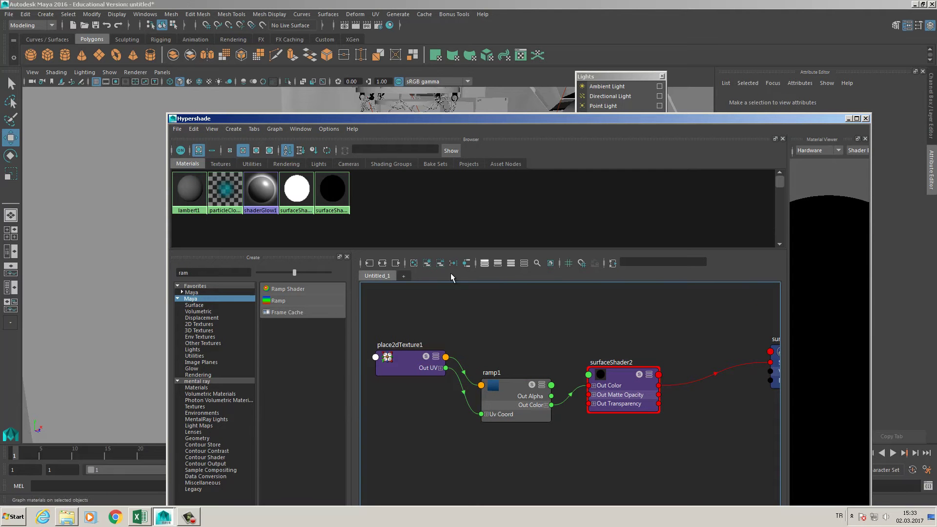
{"action": "left_click_drag", "start_coordinate": [512, 398], "coordinate": [515, 393]}
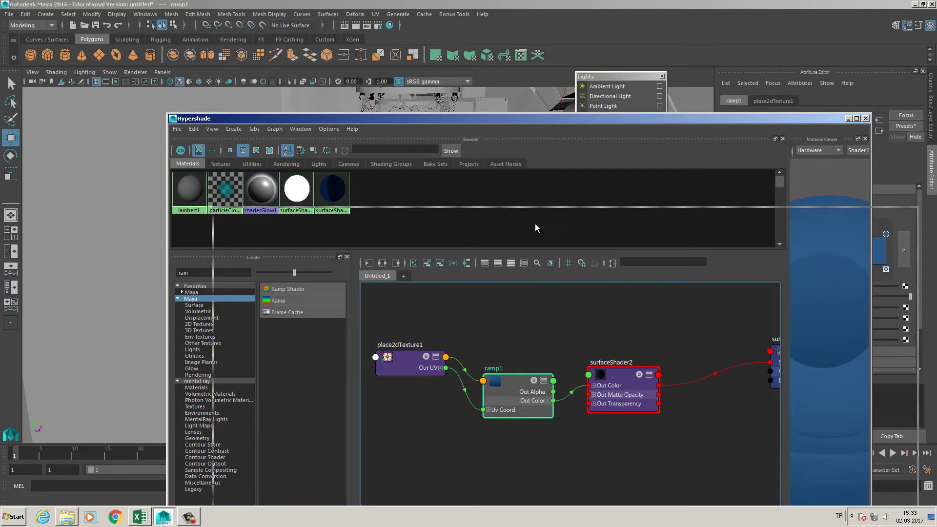
Turn on textured display in the viewport and check the ramp on the backdrop plane through both windows.
{"action": "left_click_drag", "start_coordinate": [485, 118], "coordinate": [552, 323]}
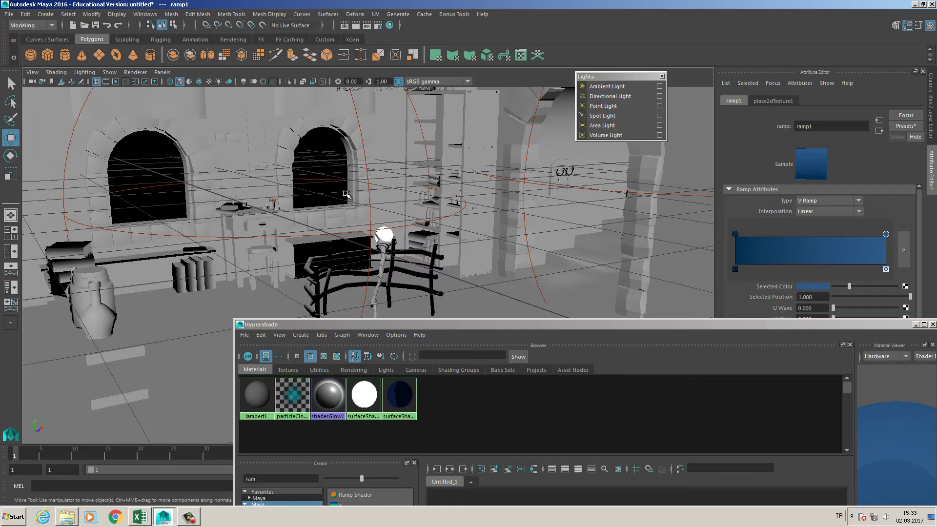
{"action": "key", "text": "7"}
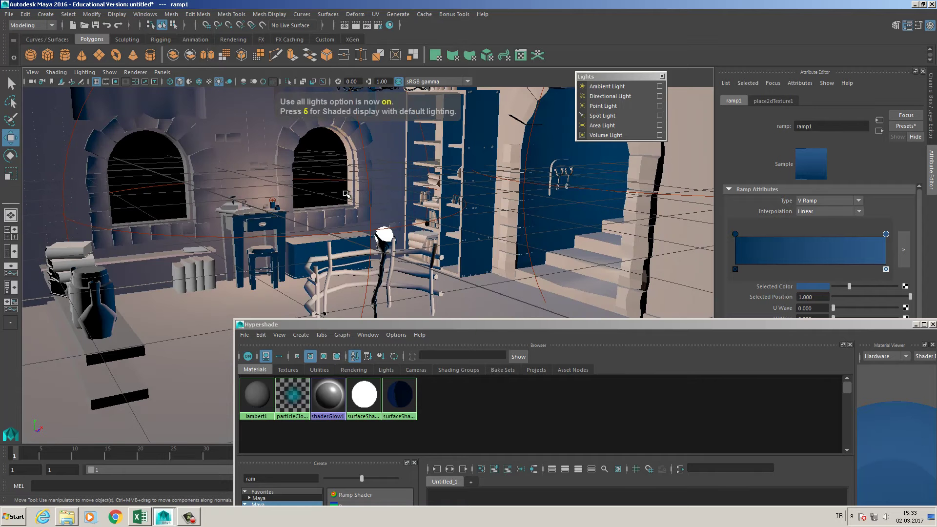
{"action": "key", "text": "6"}
{"action": "mouse_move", "coordinate": [330, 196]}
{"action": "left_mouse_down", "text": "alt"}
{"action": "mouse_move", "coordinate": [335, 213]}
{"action": "mouse_move", "coordinate": [322, 212]}
{"action": "left_mouse_up", "text": "alt"}
{"action": "mouse_move", "coordinate": [322, 211]}
{"action": "right_mouse_down", "text": "alt"}
{"action": "mouse_move", "coordinate": [339, 221]}
{"action": "mouse_move", "coordinate": [388, 196]}
{"action": "right_mouse_up", "text": "alt"}
{"action": "right_click_drag", "start_coordinate": [338, 232], "coordinate": [392, 265], "text": "alt"}
{"action": "left_click_drag", "start_coordinate": [505, 325], "coordinate": [432, 256]}
{"action": "scroll", "coordinate": [347, 184], "scroll_direction": "up", "scroll_amount": 3}
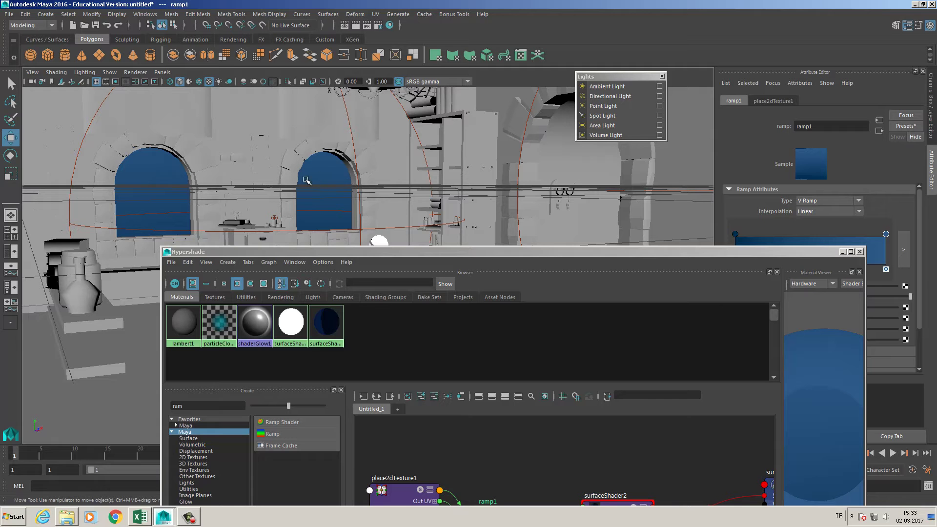
Inspect surfaceShader2's attributes and node network against the backdrop seen through the windows.
{"action": "left_click", "coordinate": [326, 322]}
{"action": "left_click_drag", "start_coordinate": [465, 254], "coordinate": [448, 159]}
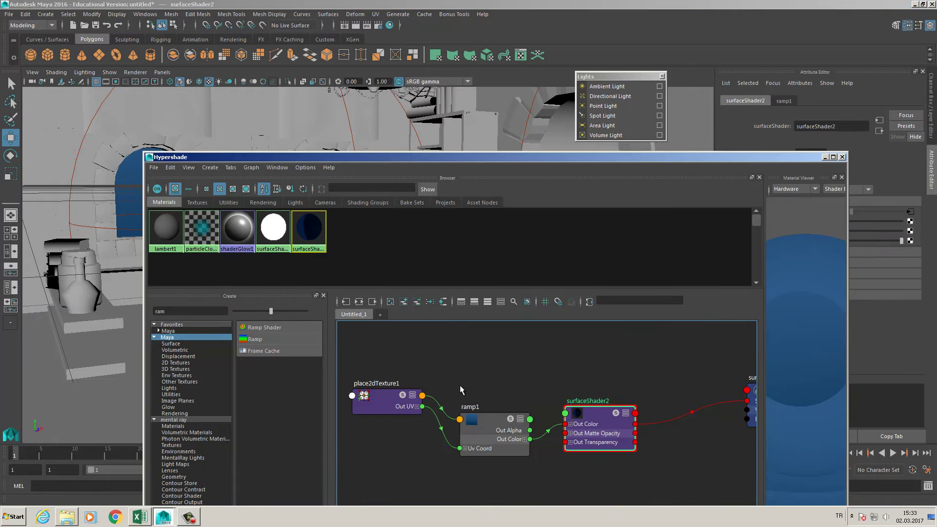
{"action": "left_click_drag", "start_coordinate": [622, 157], "coordinate": [537, 336]}
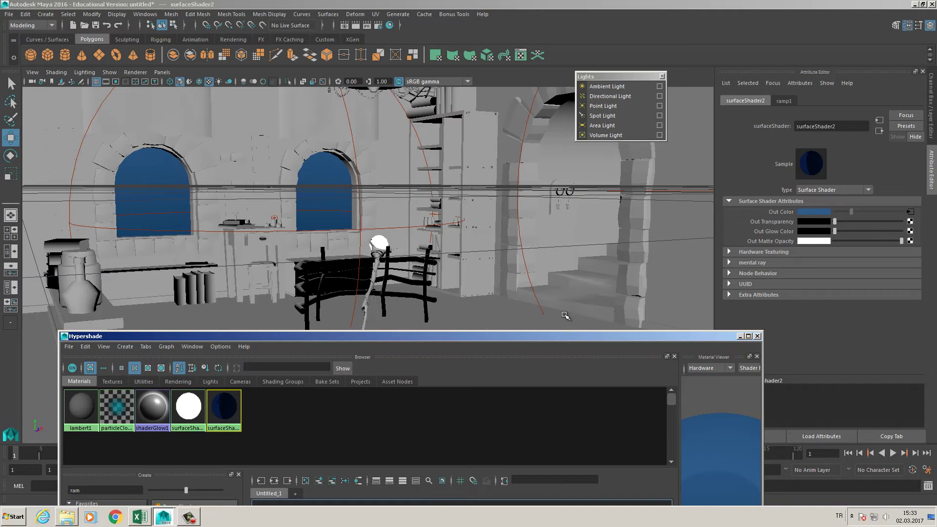
{"action": "left_click_drag", "start_coordinate": [576, 337], "coordinate": [534, 165]}
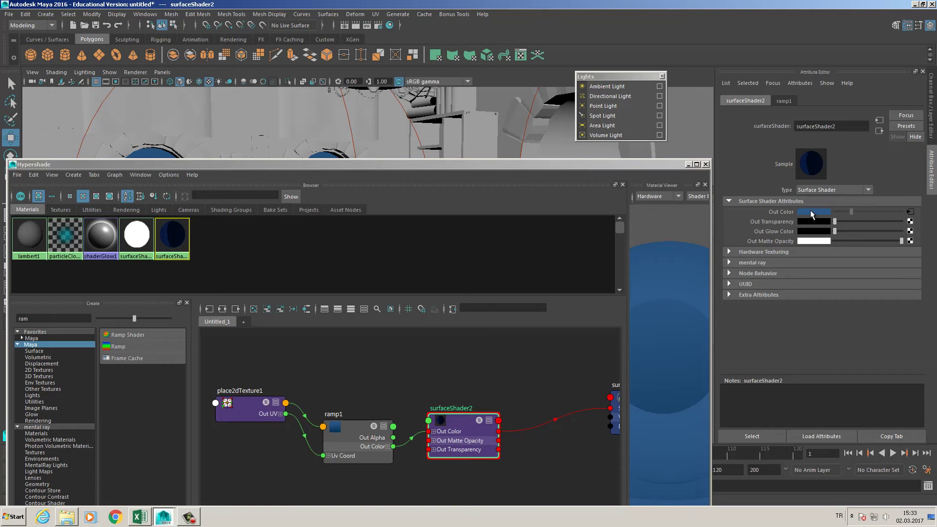
{"action": "left_click_drag", "start_coordinate": [444, 429], "coordinate": [448, 422]}
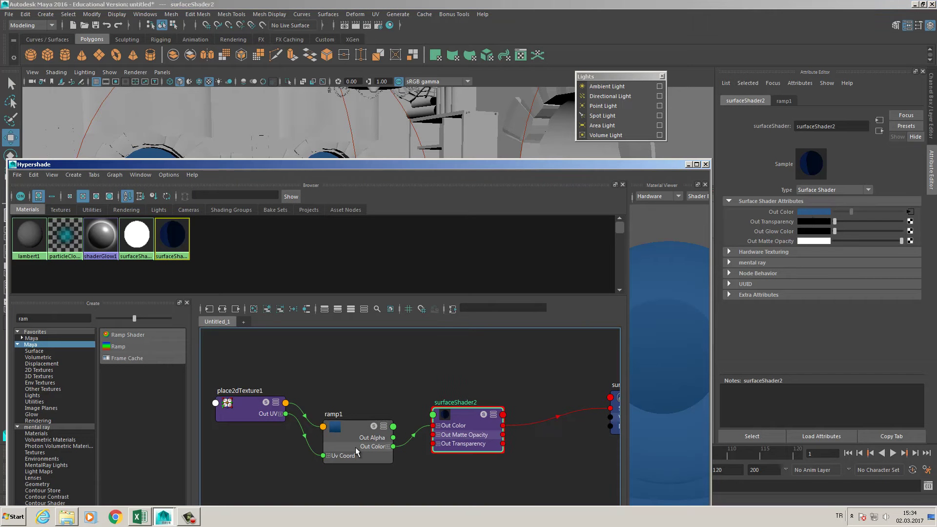
Set the Value of ramp1's colour at position 1.000 to 3 and check the backdrop in the windows.
{"action": "left_click", "coordinate": [352, 435]}
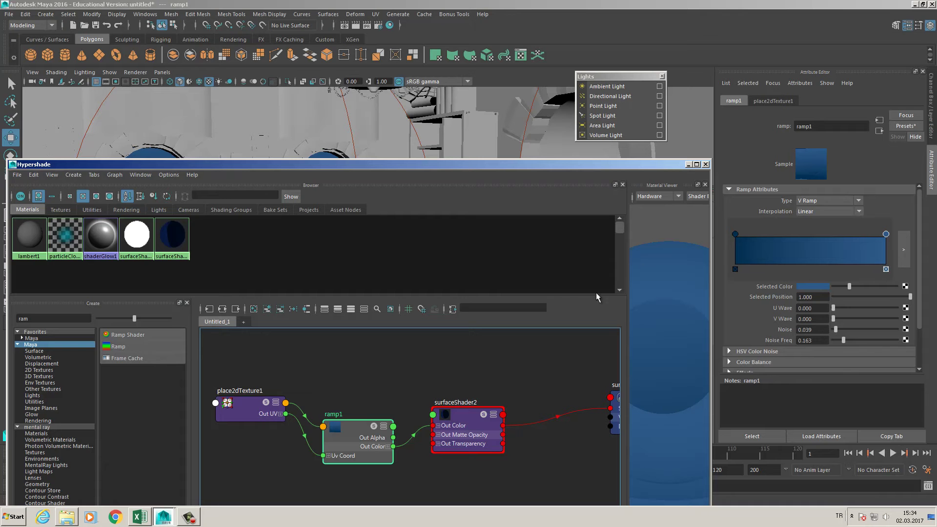
{"action": "left_click_drag", "start_coordinate": [352, 440], "coordinate": [363, 414]}
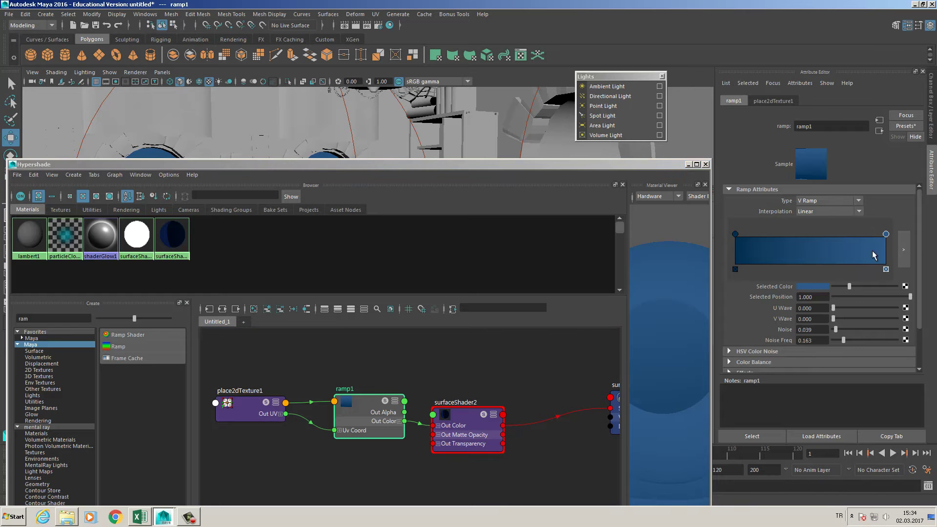
{"action": "left_click", "coordinate": [812, 287]}
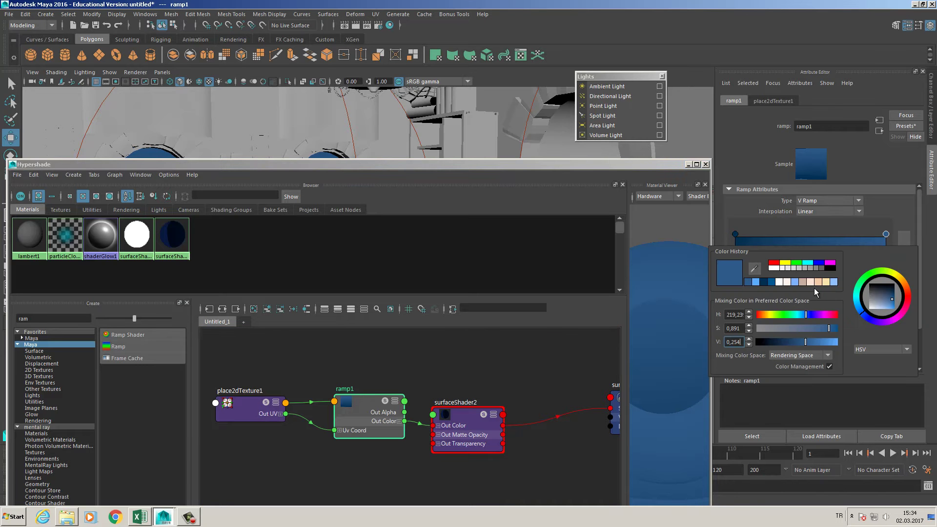
{"action": "left_click", "coordinate": [741, 342]}
{"action": "type", "text": "3"}
{"action": "key", "text": "Return"}
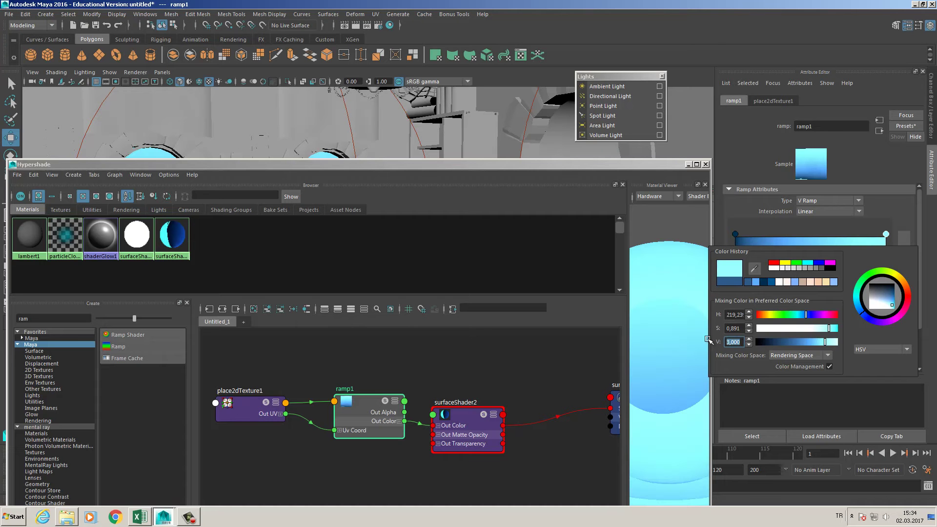
{"action": "left_click", "coordinate": [553, 164]}
{"action": "left_click_drag", "start_coordinate": [552, 163], "coordinate": [616, 331]}
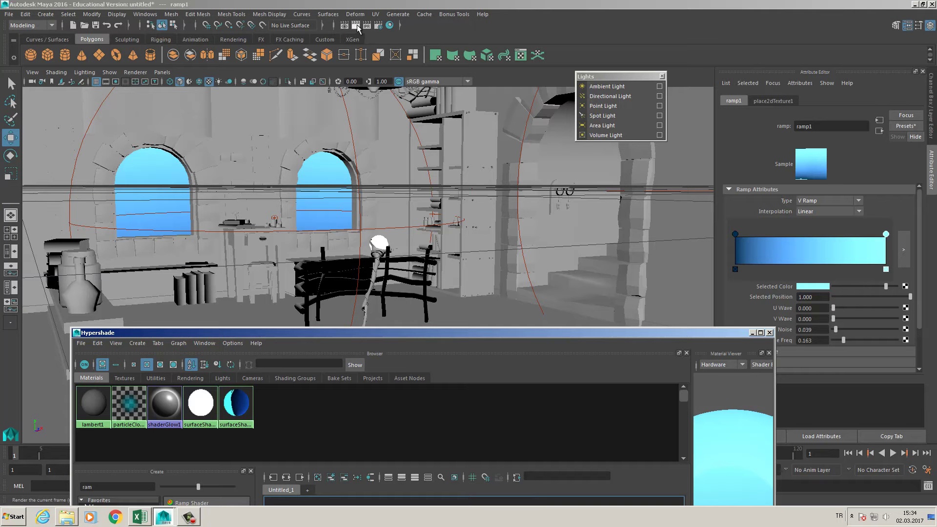
Make ramp1's colour at position 1.000 a light sky blue and move the dark blue colour to position 0.259.
{"action": "left_click", "coordinate": [812, 286]}
{"action": "left_click_drag", "start_coordinate": [821, 347], "coordinate": [814, 347]}
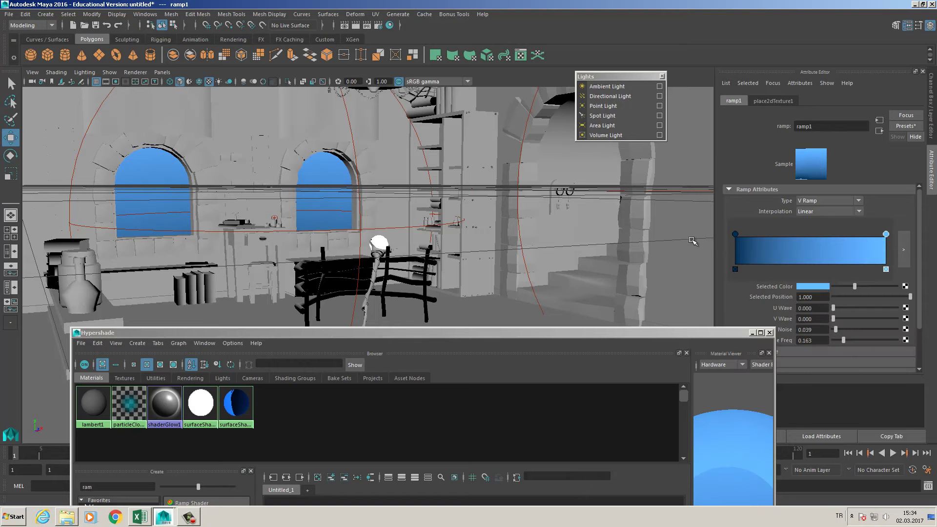
{"action": "left_click", "coordinate": [754, 241]}
{"action": "left_click_drag", "start_coordinate": [754, 241], "coordinate": [774, 242]}
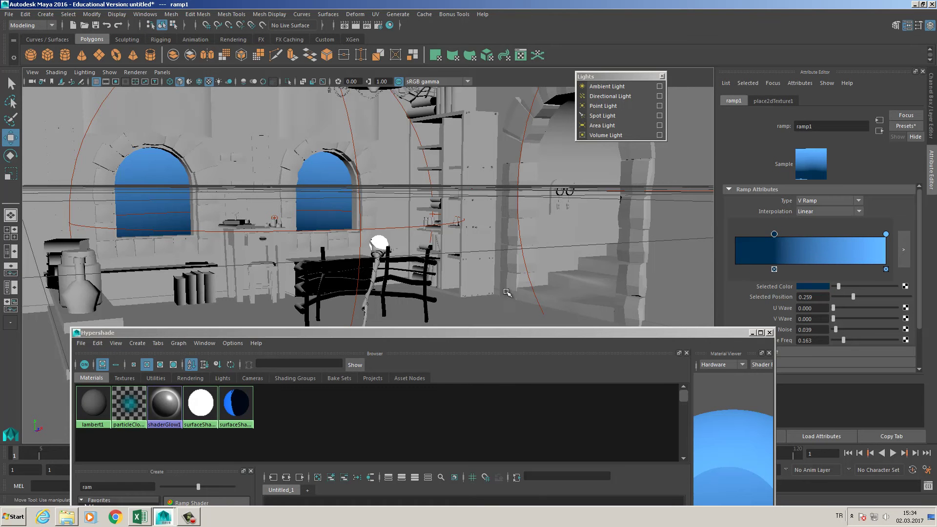
Close the Hypershade and render the dungeon interior with mental ray from a slightly raised view of both windows and the stairs.
{"action": "left_click", "coordinate": [769, 335]}
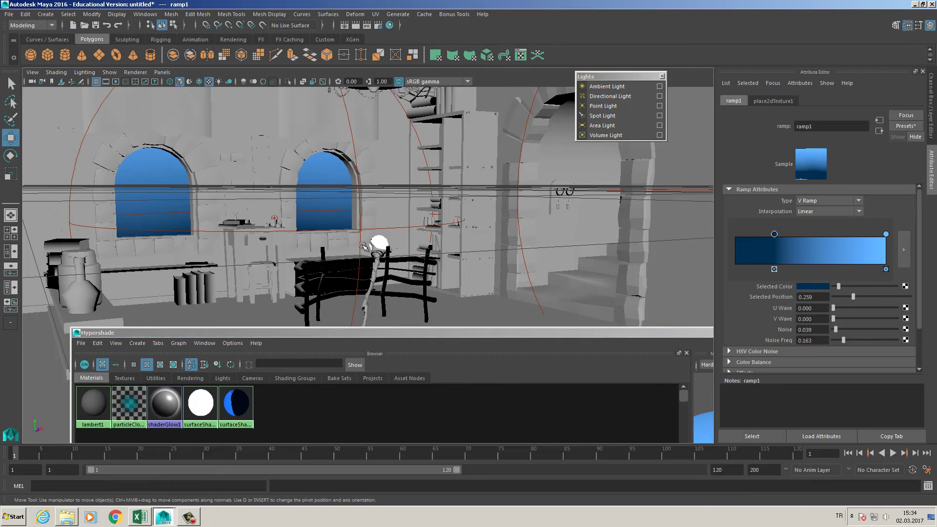
{"action": "left_click_drag", "start_coordinate": [387, 281], "coordinate": [398, 257], "text": "alt"}
{"action": "middle_click_drag", "start_coordinate": [399, 257], "coordinate": [402, 314], "text": "alt"}
{"action": "left_click", "coordinate": [357, 25]}
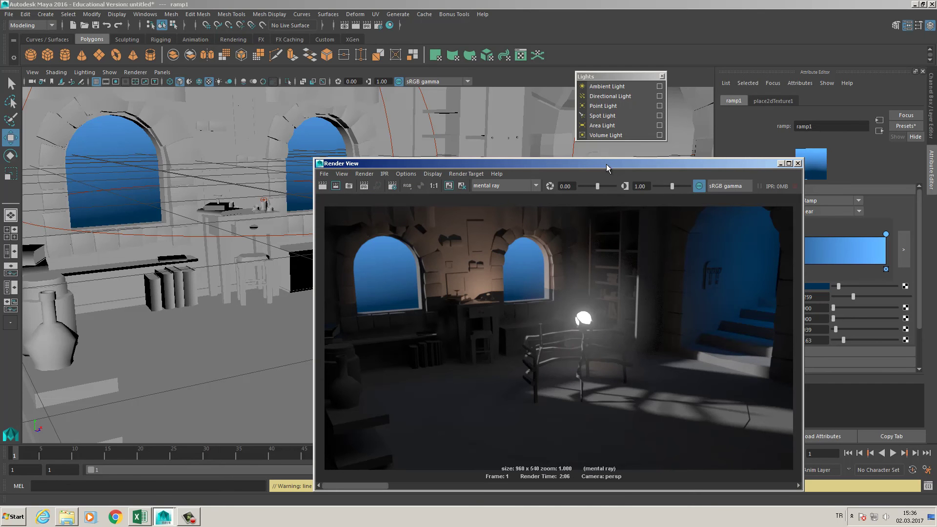
{"action": "left_click_drag", "start_coordinate": [613, 166], "coordinate": [621, 84]}
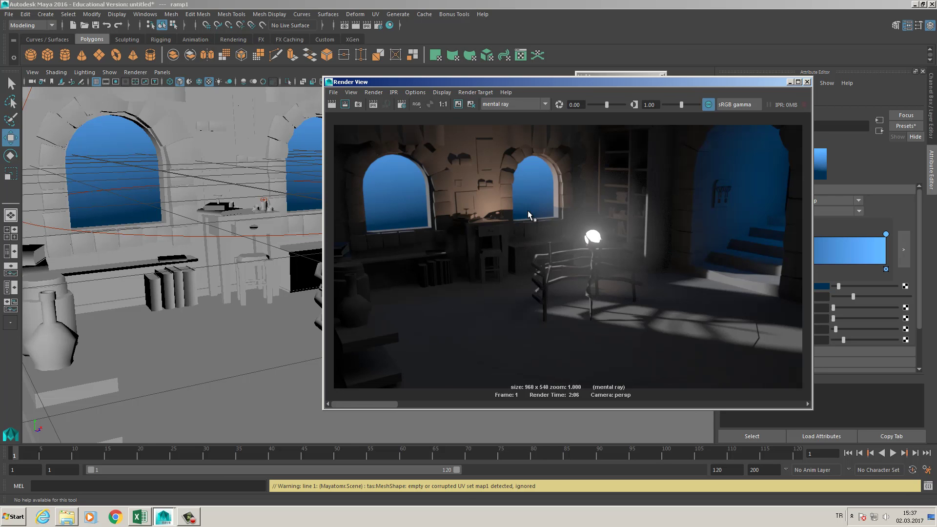
{"action": "left_click", "coordinate": [190, 518]}
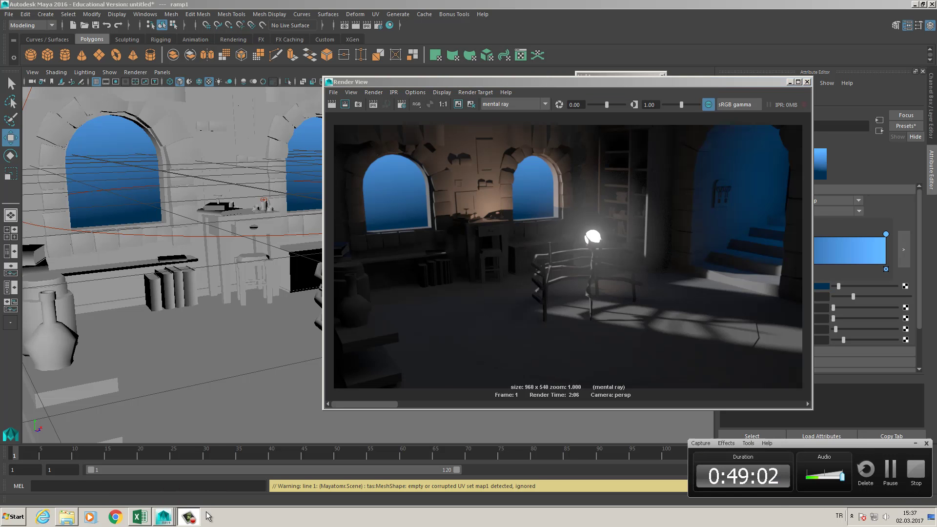